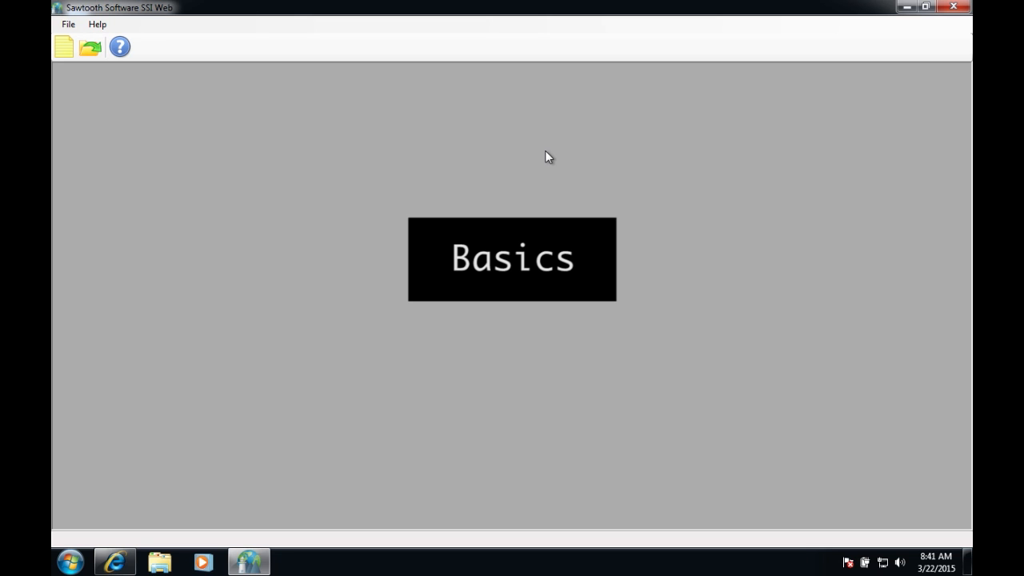
# Step: Create a new study named "demo" located on the Desktop
pyautogui.click(65, 50)
pyautogui.write('demo')
pyautogui.click(700, 287)
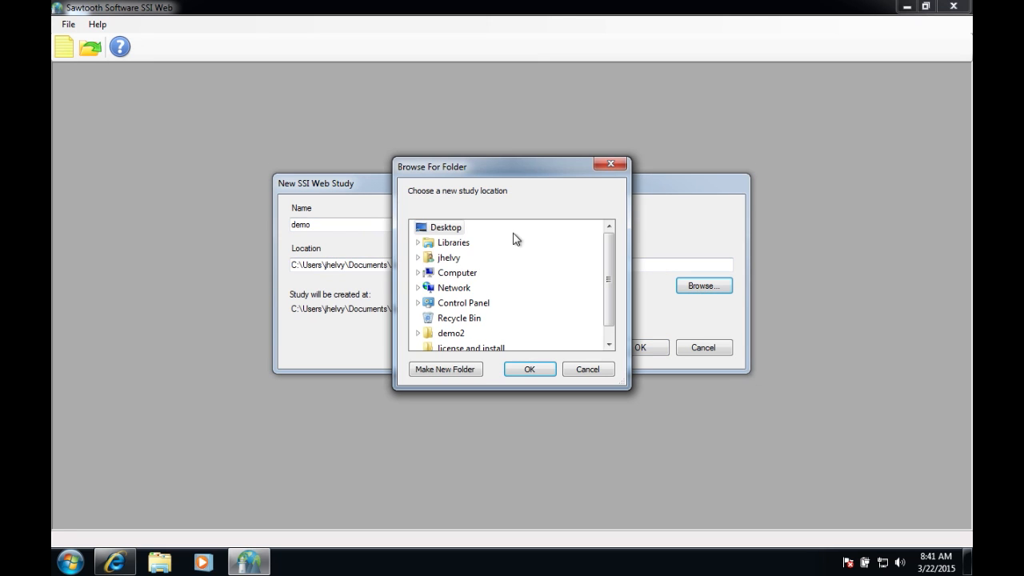
pyautogui.click(529, 369)
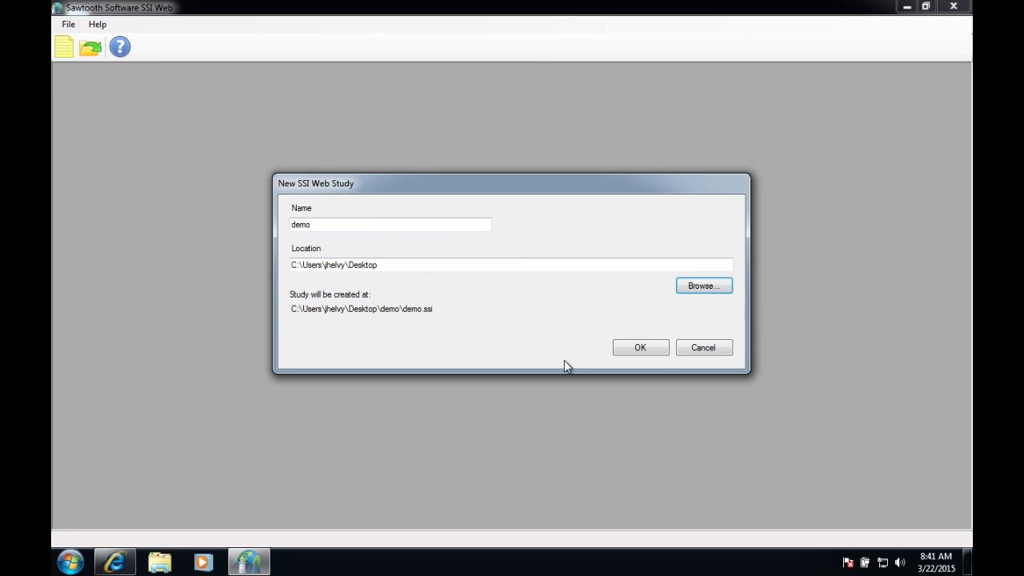
pyautogui.click(650, 352)
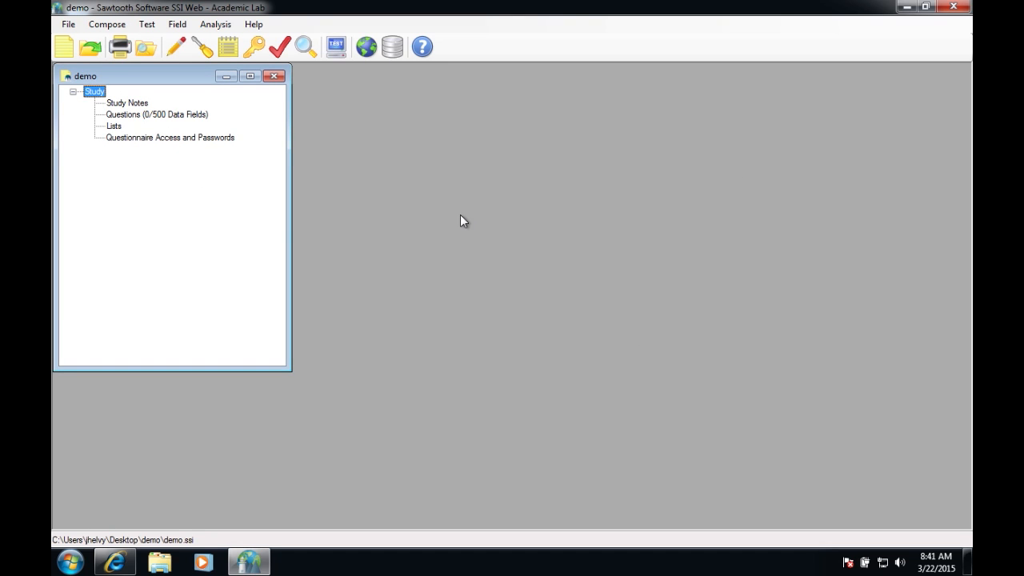
# Step: Open the study's questionnaire for writing and select the Start question
pyautogui.click(178, 46)
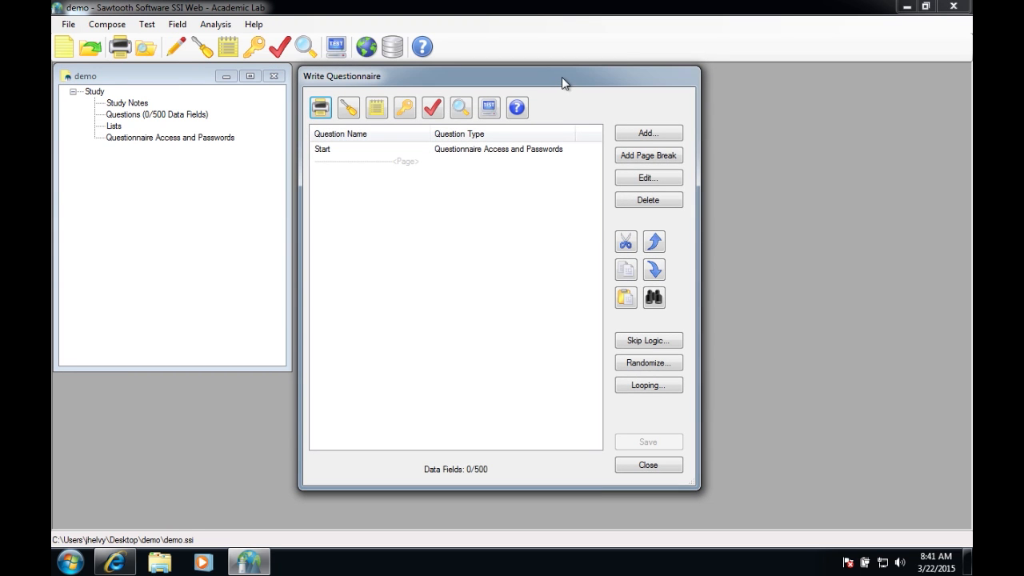
pyautogui.click(416, 155)
pyautogui.press('Down')
pyautogui.press('Up')
pyautogui.press('Down')
pyautogui.click(445, 150)
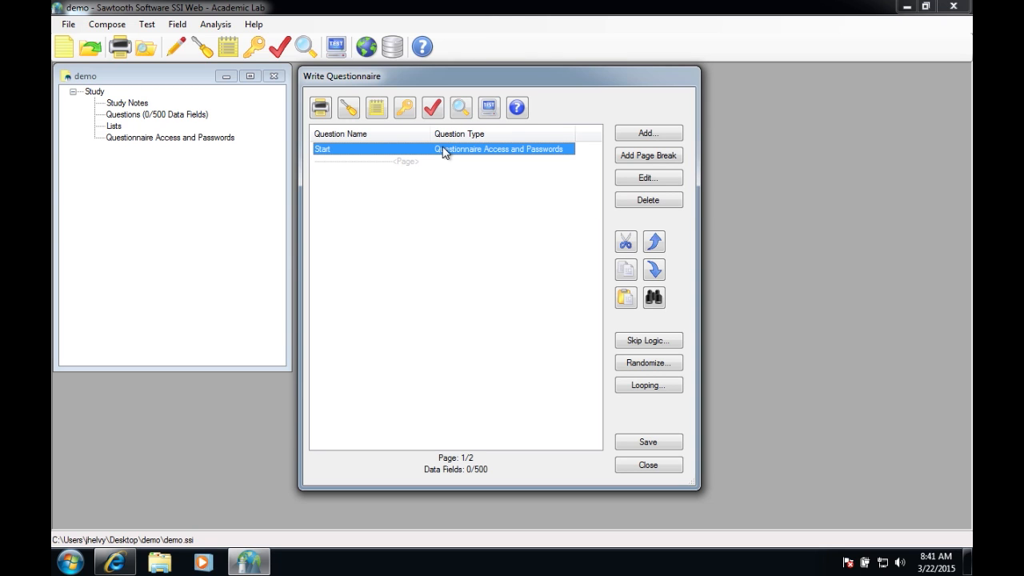
# Step: Open the Start question and set its Header 1 text to "Welcome to my survey!"
pyautogui.doubleClick(450, 154)
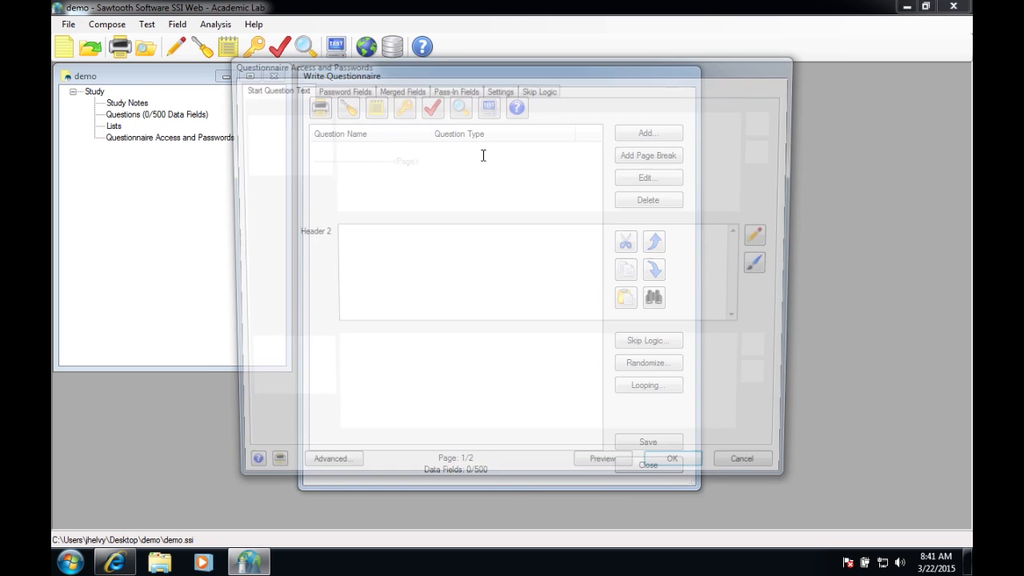
pyautogui.moveTo(526, 66)
pyautogui.mouseDown()
pyautogui.moveTo(514, 170)
pyautogui.moveTo(517, 80)
pyautogui.mouseUp()
pyautogui.click(430, 164)
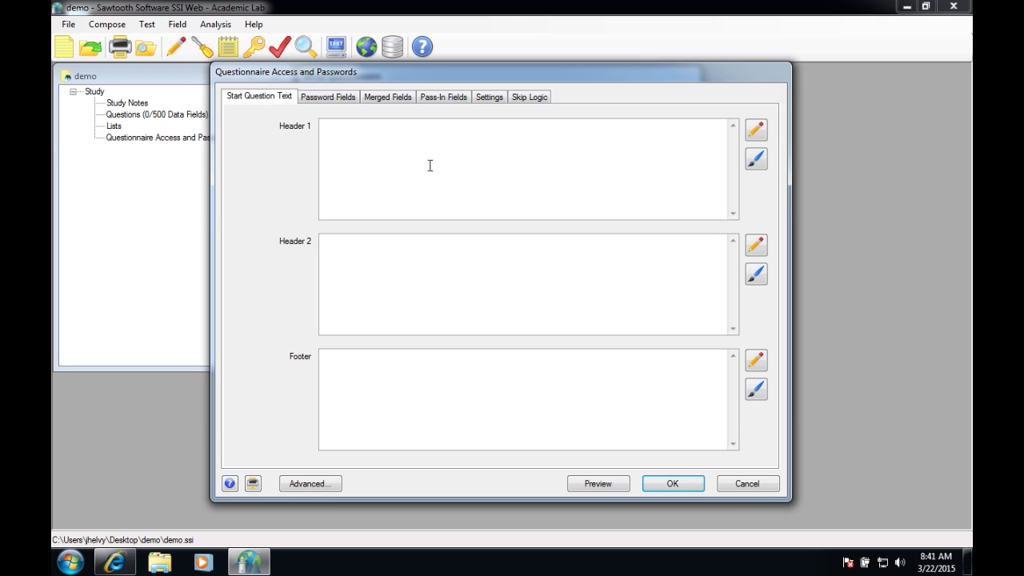
pyautogui.write('Welcom to')
pyautogui.press('BackSpace')
pyautogui.press('BackSpace')
pyautogui.write('to my survey')
pyautogui.click(452, 301)
pyautogui.click(588, 123)
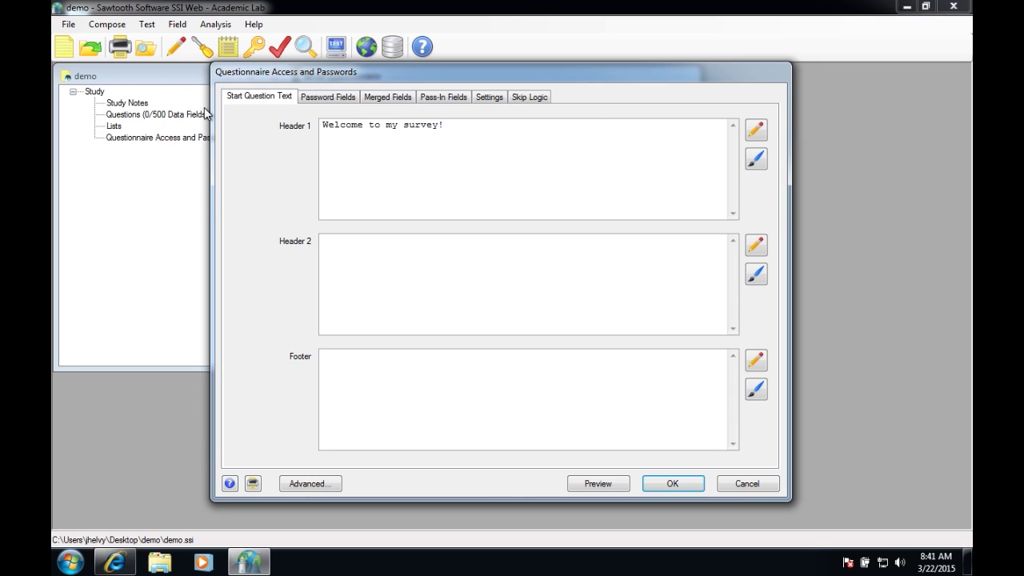
# Step: View the Start question's password field settings and accept the question
pyautogui.click(337, 98)
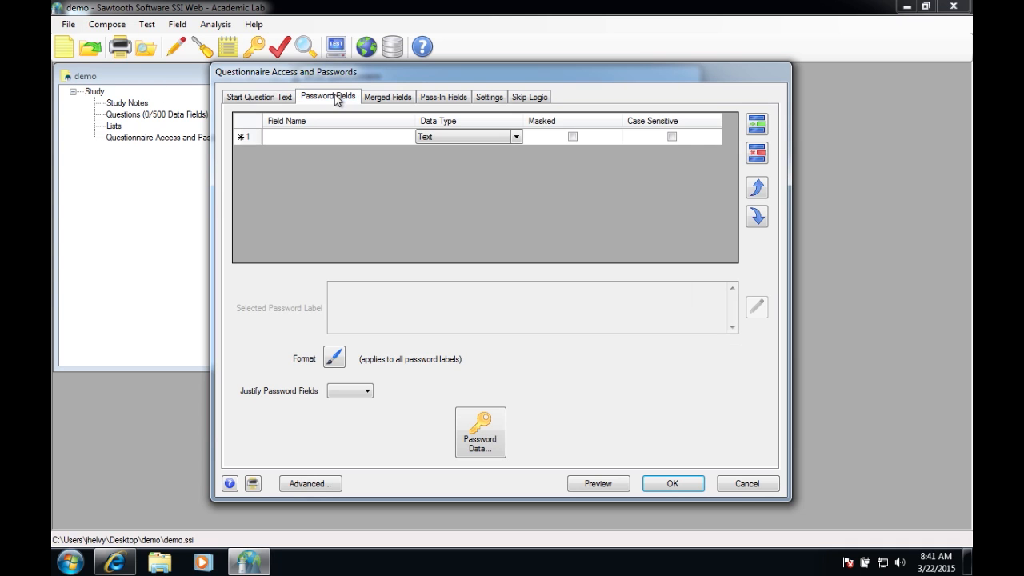
pyautogui.click(273, 100)
pyautogui.click(700, 483)
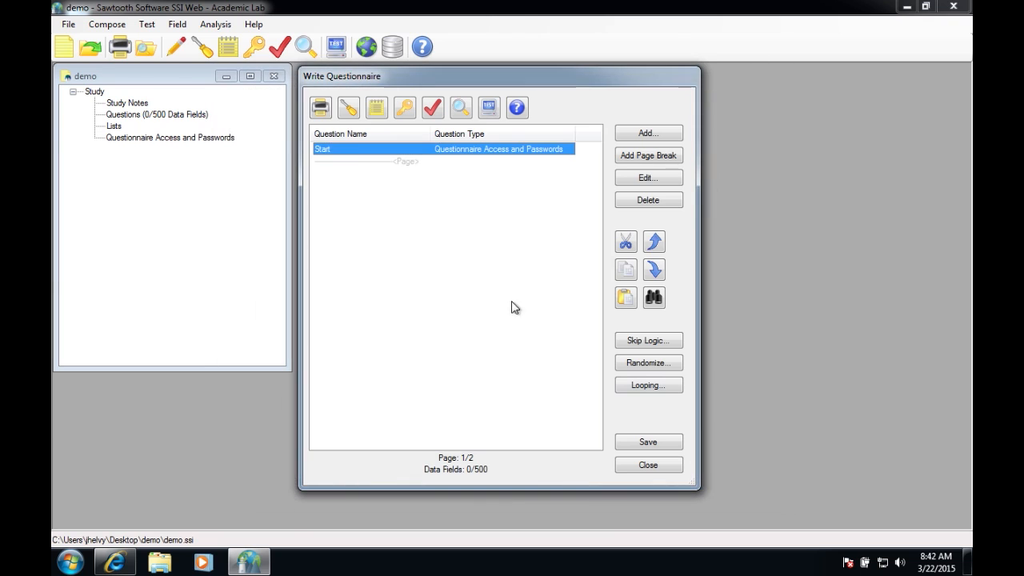
# Step: Add a Select question named vehicleType after the page break that follows Start
pyautogui.click(445, 162)
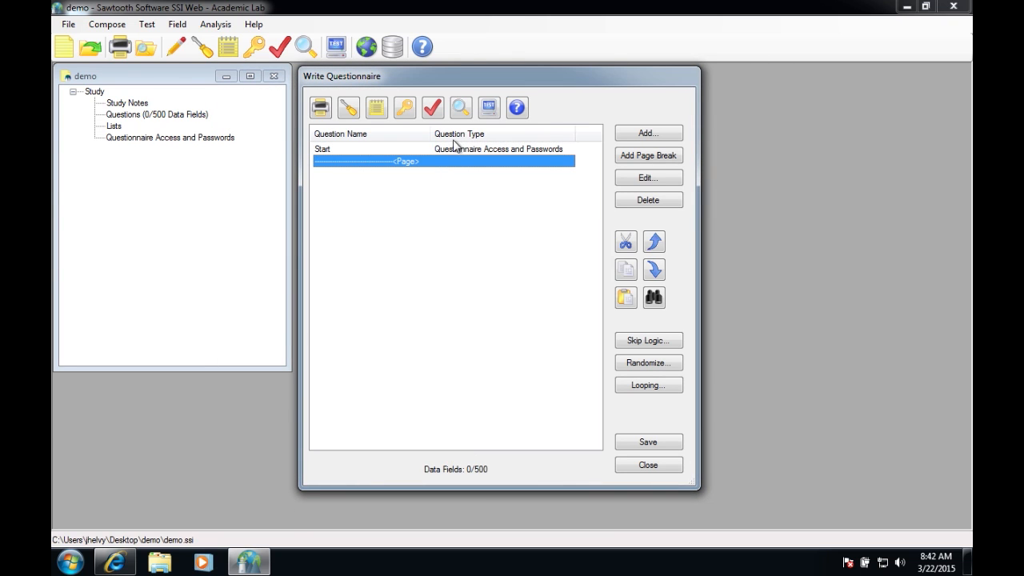
pyautogui.click(659, 135)
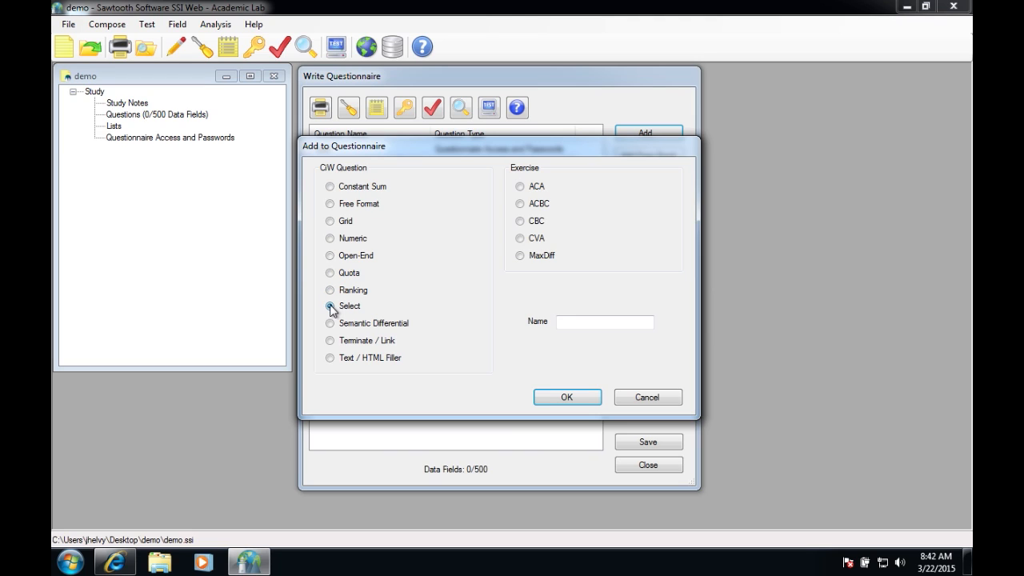
pyautogui.click(576, 322)
pyautogui.write('vehicleType')
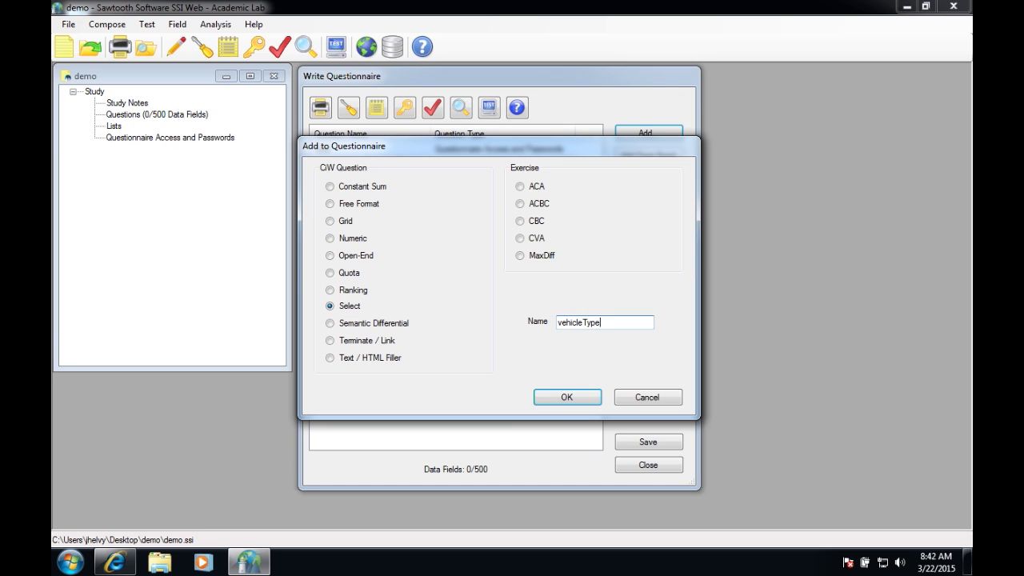
pyautogui.press('Return')
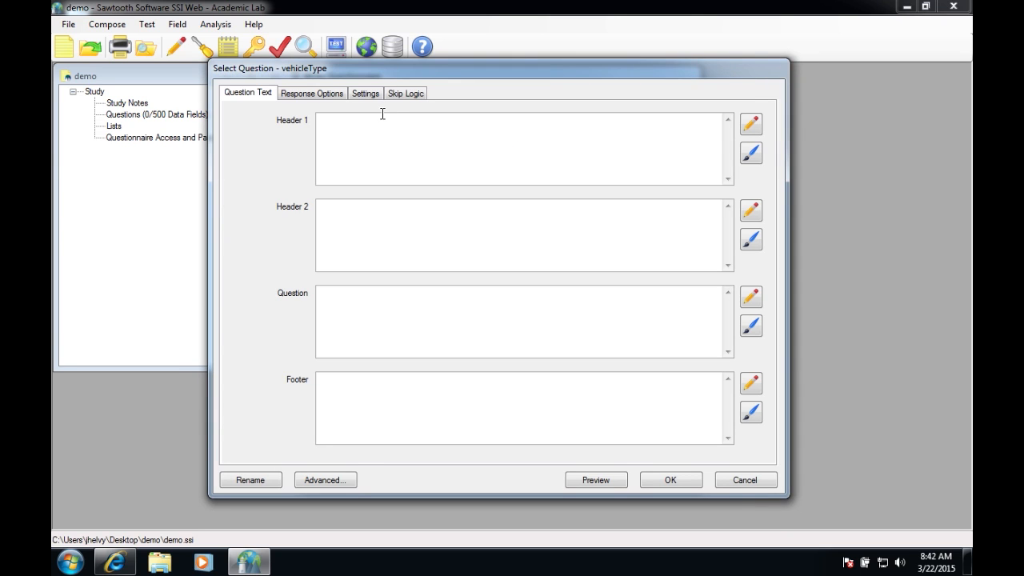
# Step: Set the question text of vehicleType to "Are you shopping for a car or SUV?"
pyautogui.moveTo(375, 71); pyautogui.dragTo(372, 77)
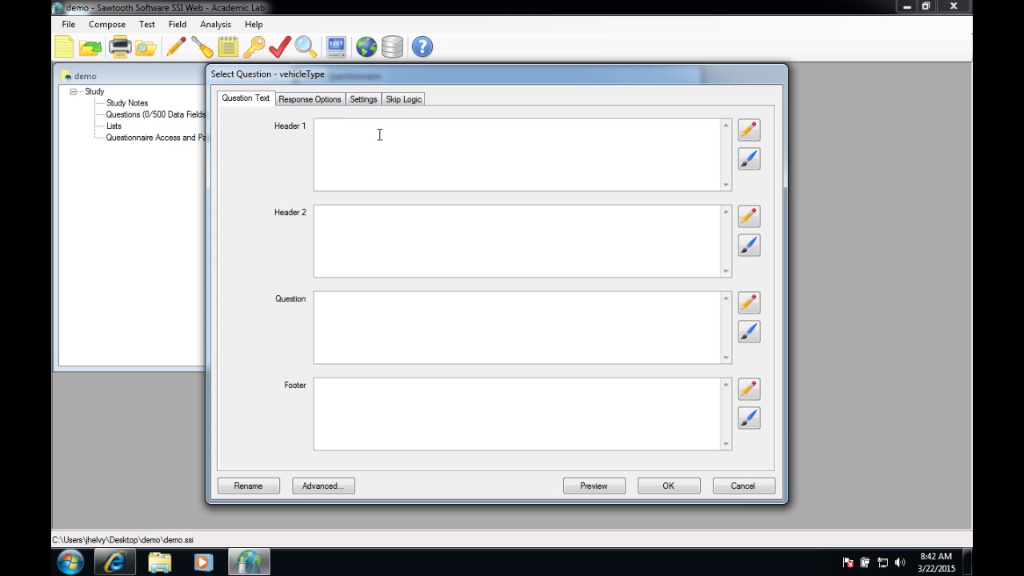
pyautogui.click(375, 226)
pyautogui.click(377, 328)
pyautogui.write('Are you shopping for a car or SUV?')
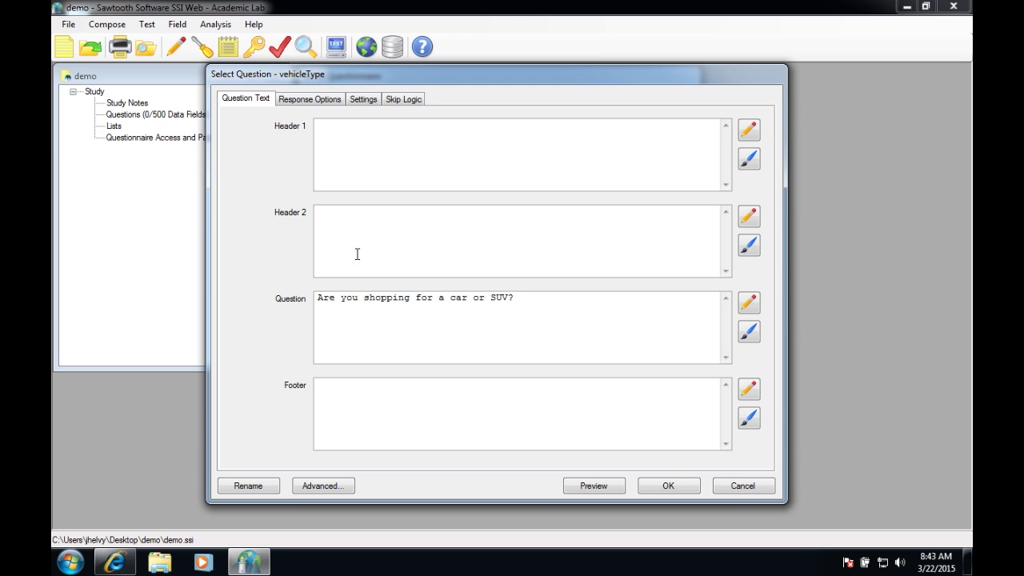
# Step: Add the response options "Car" and "SUV" to the vehicleType question's new list
pyautogui.click(311, 99)
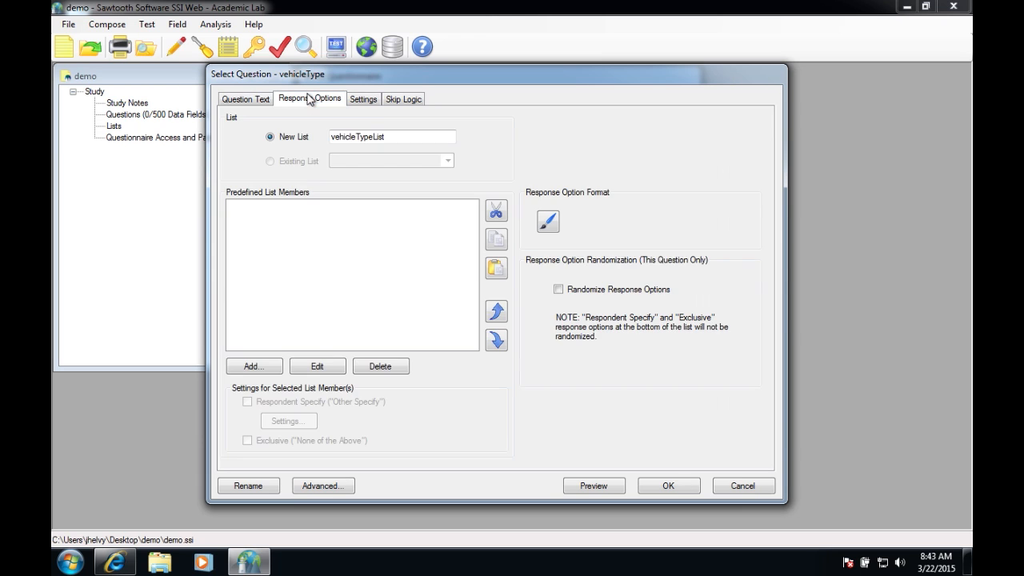
pyautogui.click(253, 368)
pyautogui.write('Car')
pyautogui.press('Return')
pyautogui.click(254, 368)
pyautogui.write('SUV')
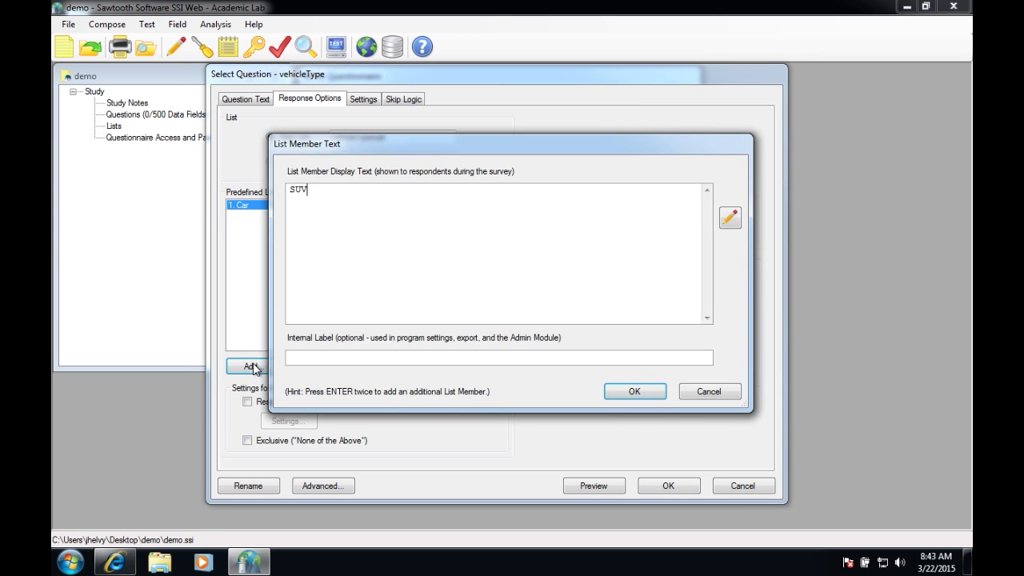
pyautogui.press('Return')
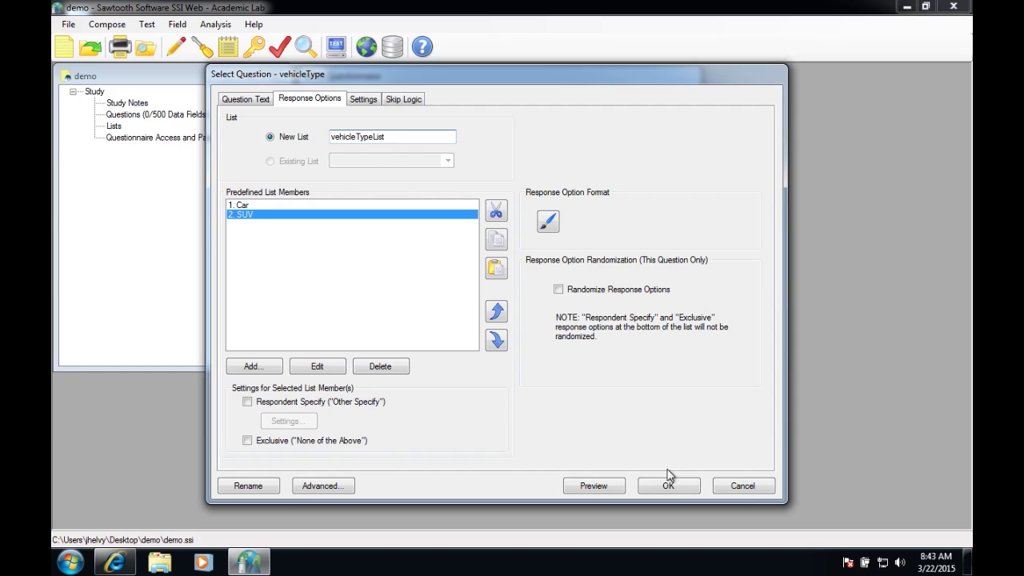
# Step: Preview the vehicleType question and accept it into the questionnaire
pyautogui.click(602, 486)
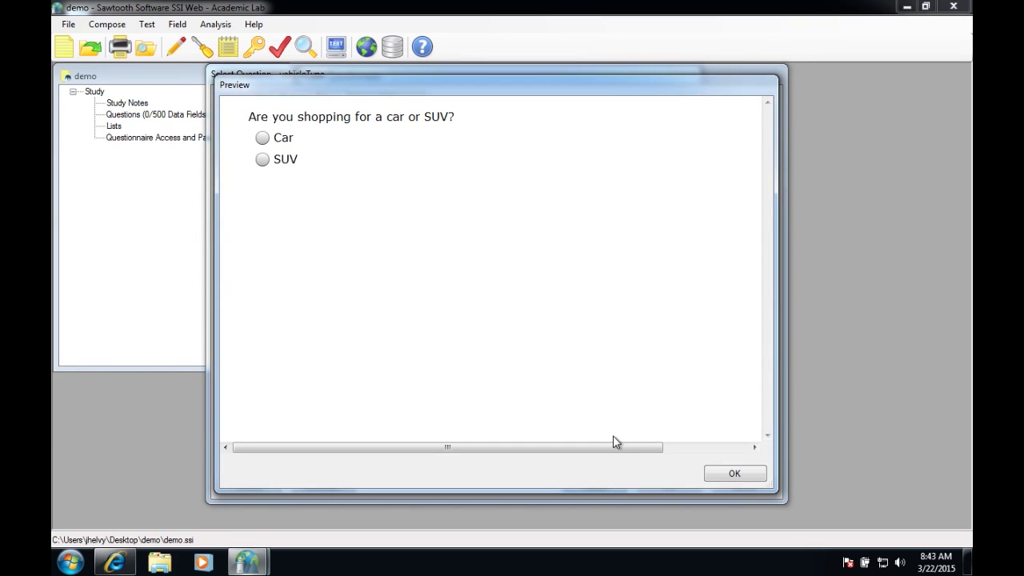
pyautogui.click(729, 473)
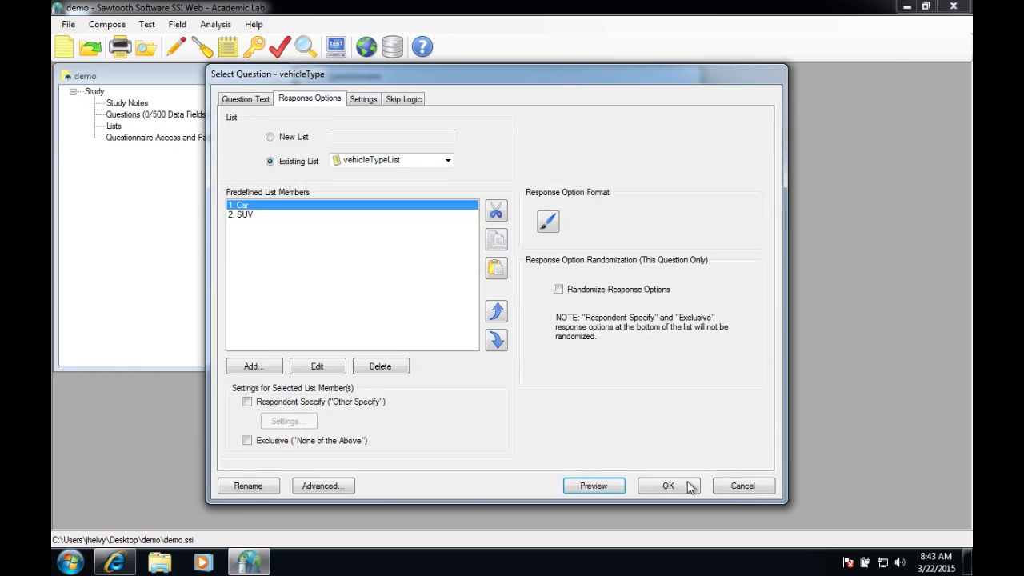
pyautogui.click(666, 486)
# Step: Add a page break after the vehicleType question and select that break
pyautogui.click(649, 155)
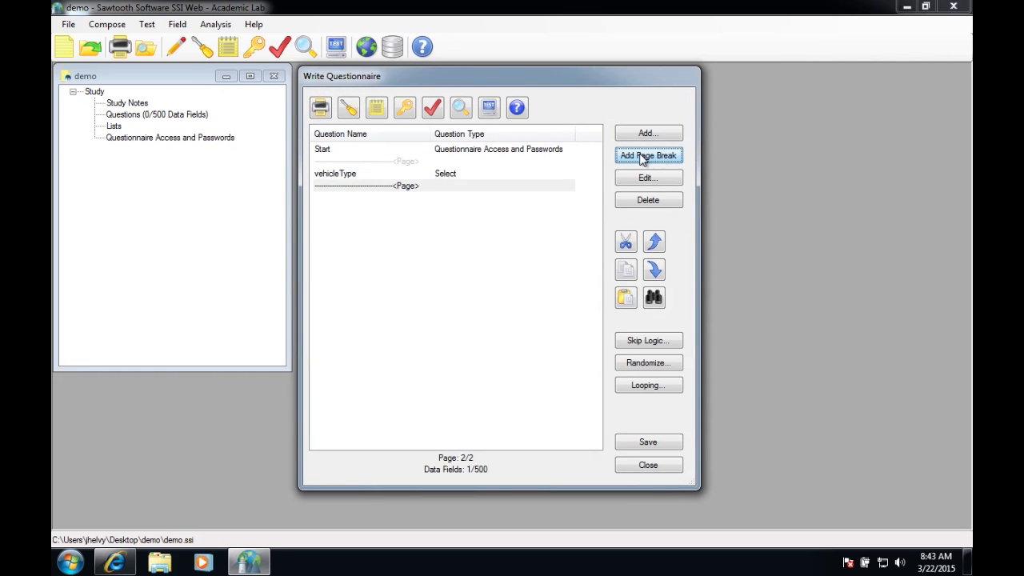
pyautogui.click(370, 177)
pyautogui.click(378, 188)
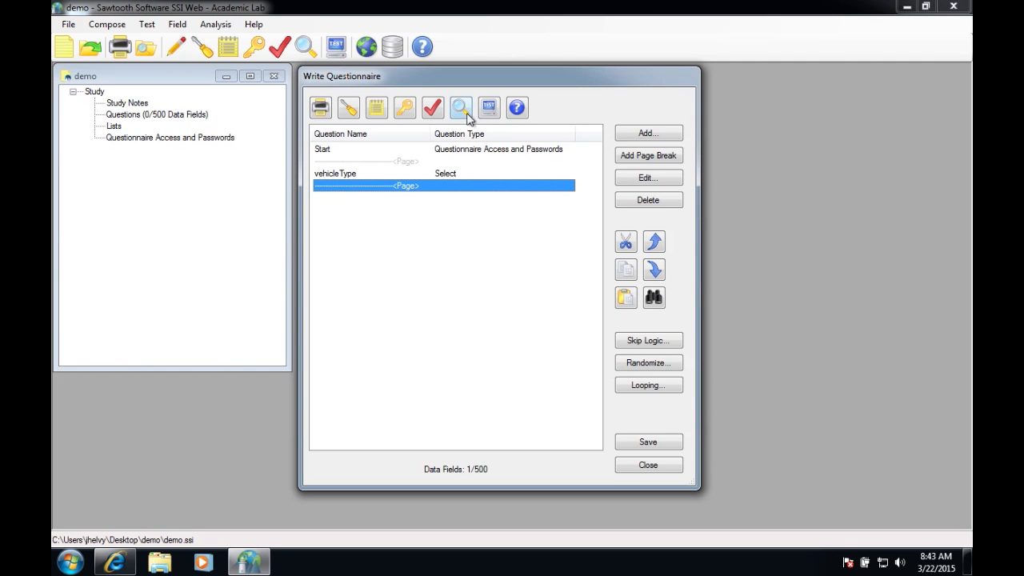
# Step: Add a Terminate / Link question named endOfSurvey with the Header 1 text "Thanks for taking our survey"
pyautogui.click(647, 136)
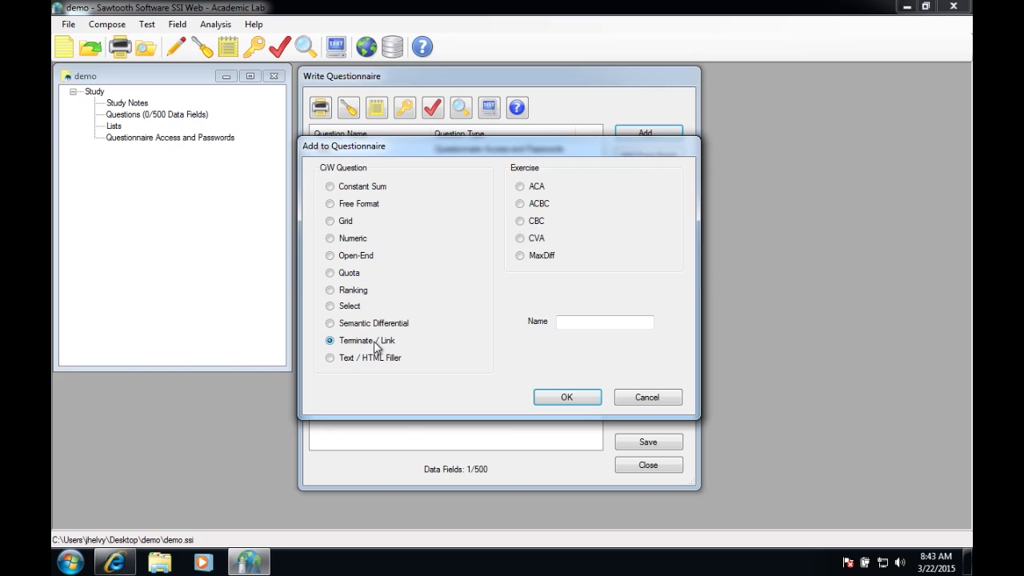
pyautogui.write('endOfSurvey')
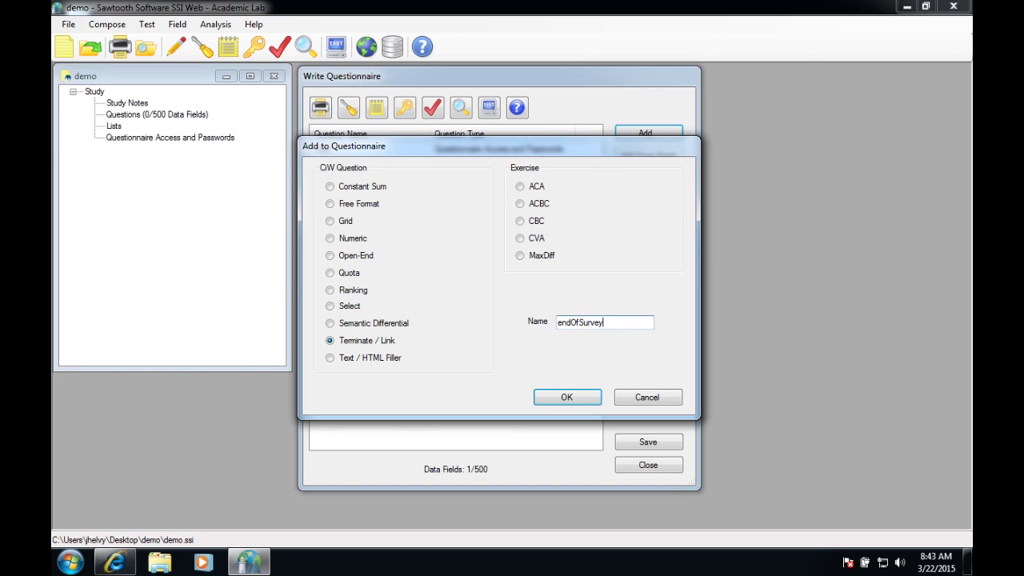
pyautogui.press('Return')
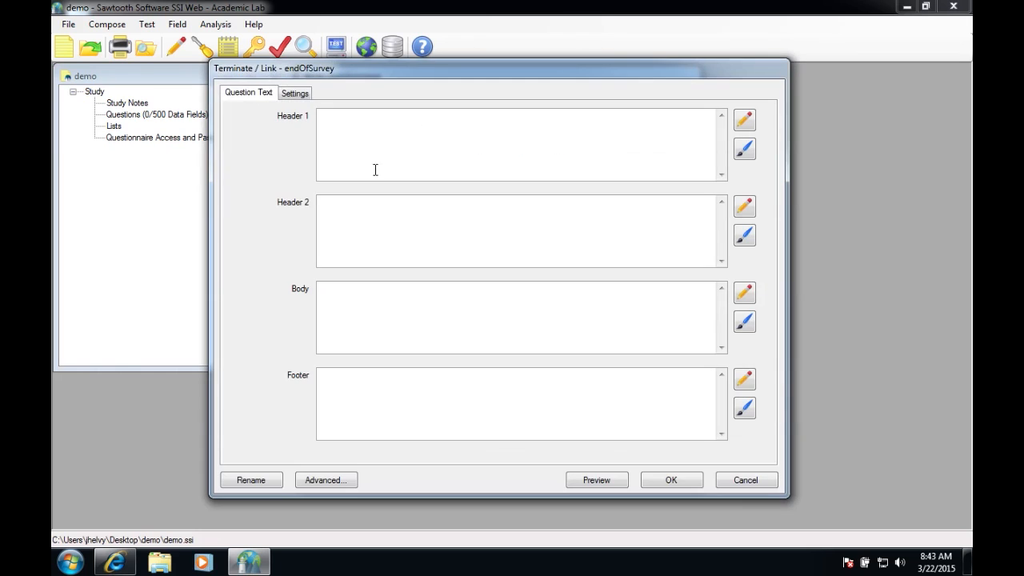
pyautogui.write('Thanks for taking our survey')
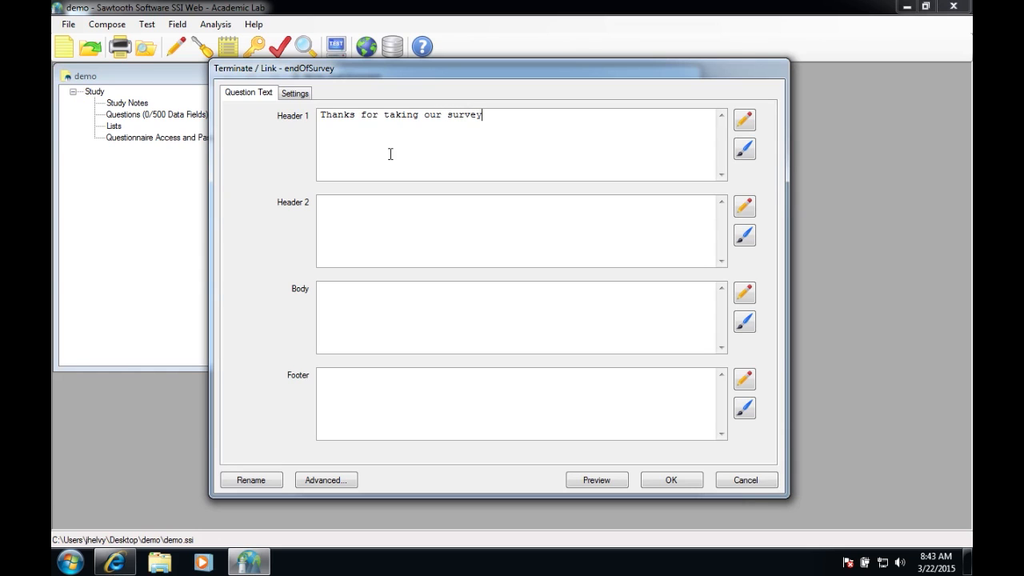
pyautogui.click(669, 480)
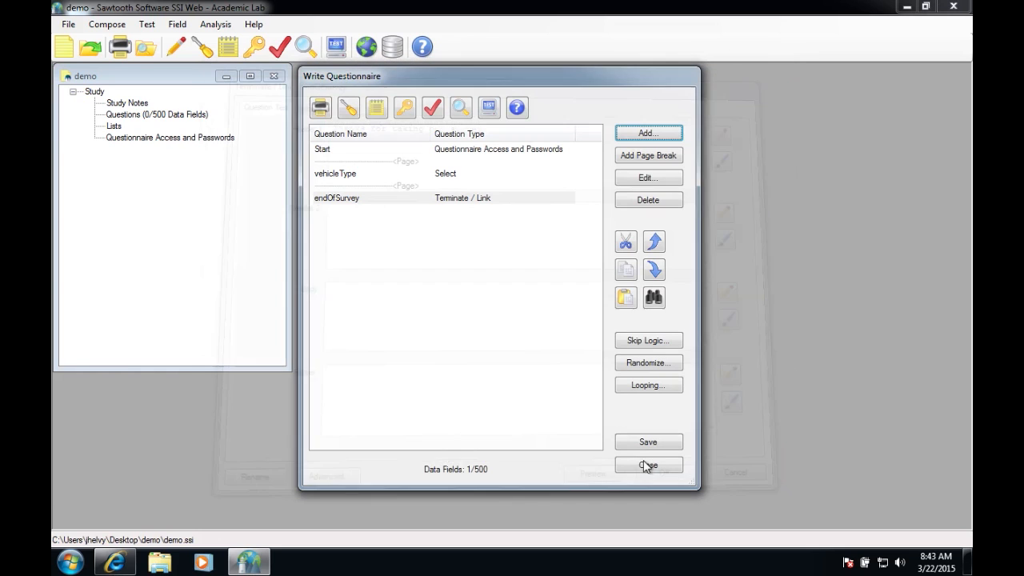
# Step: Test the survey in the browser from the Start page, answering "Car" to the vehicle question and advancing to the final page
pyautogui.click(424, 151)
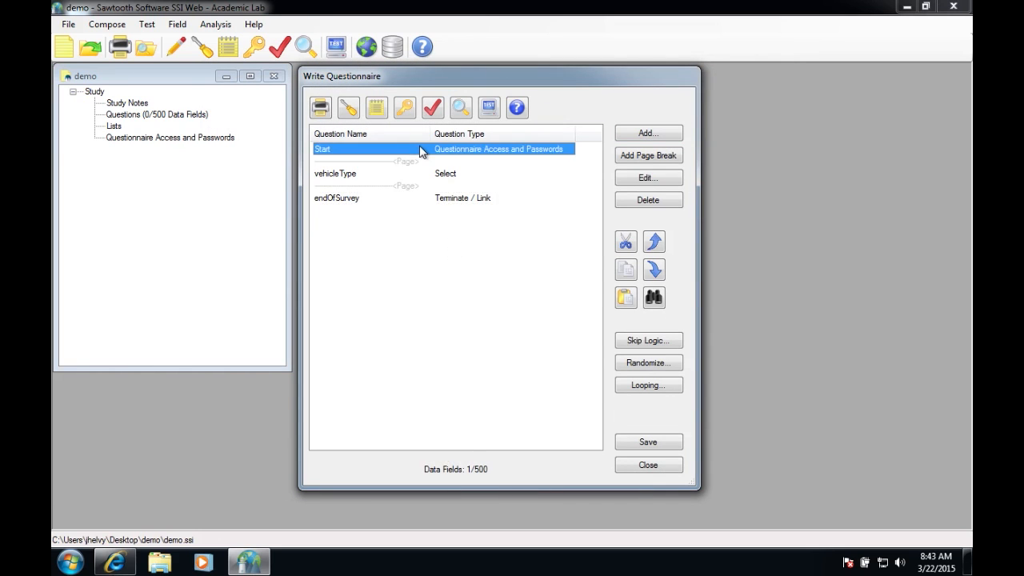
pyautogui.click(446, 200)
pyautogui.click(476, 151)
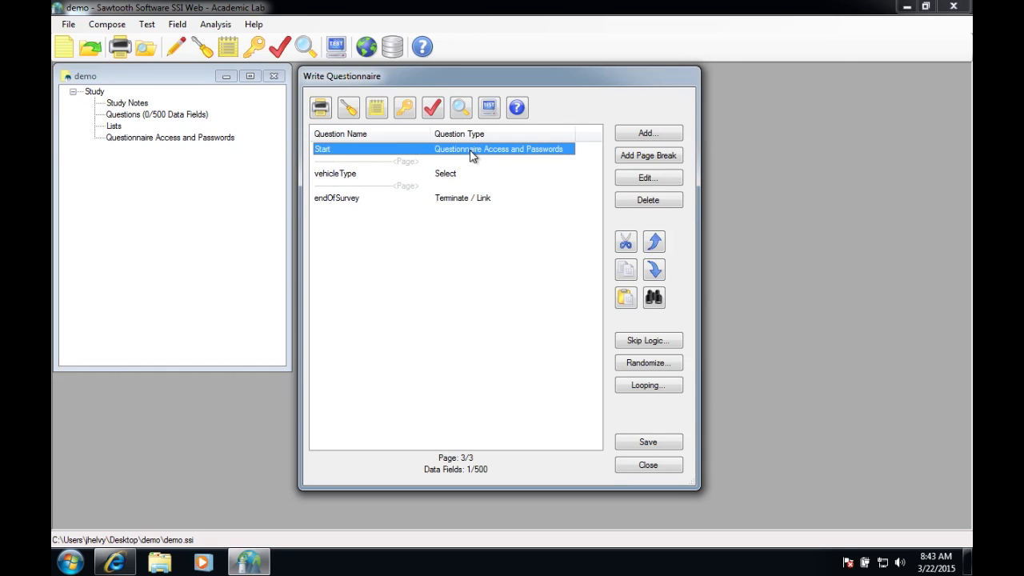
pyautogui.click(489, 109)
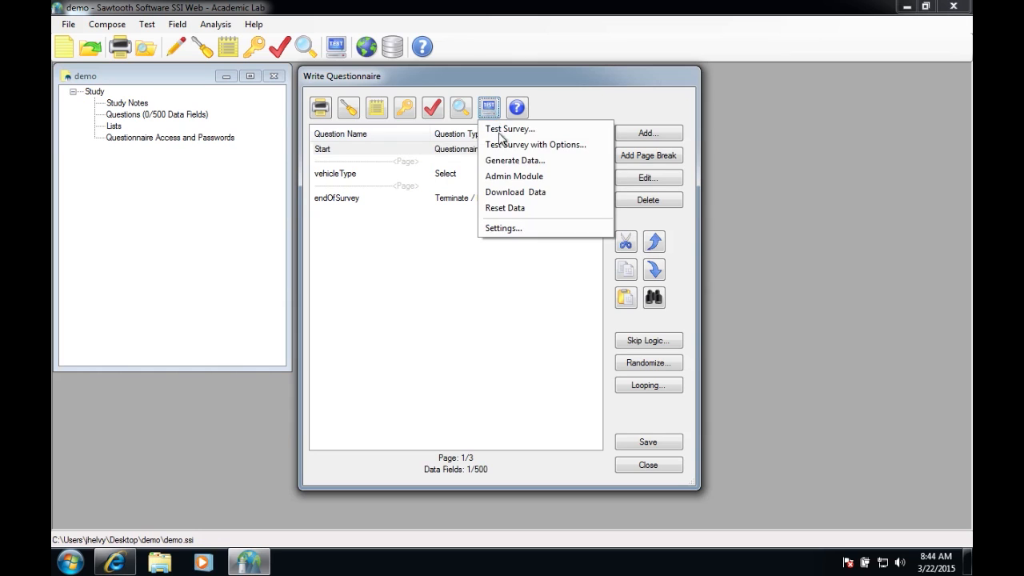
pyautogui.click(521, 130)
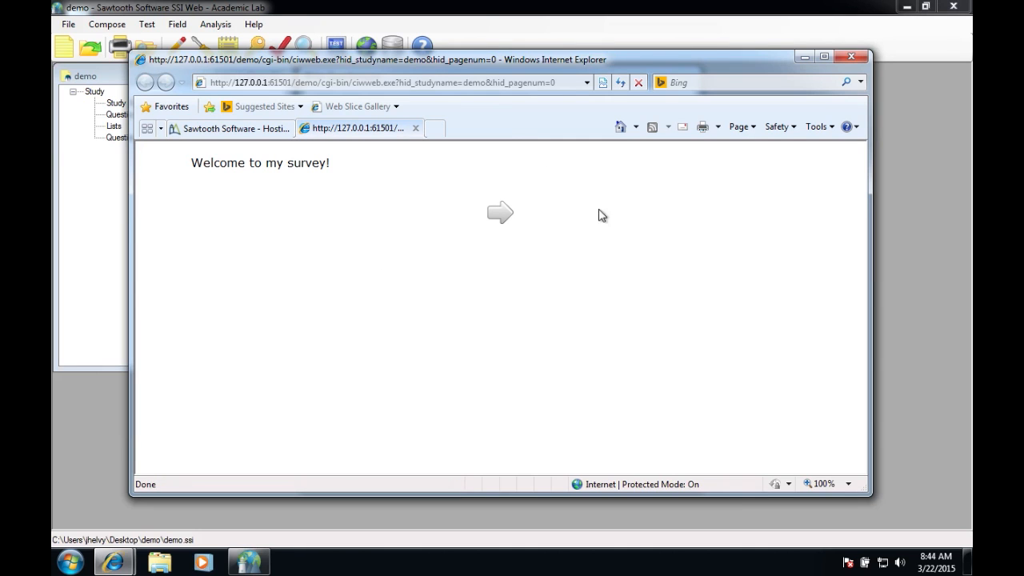
pyautogui.click(501, 218)
pyautogui.click(229, 184)
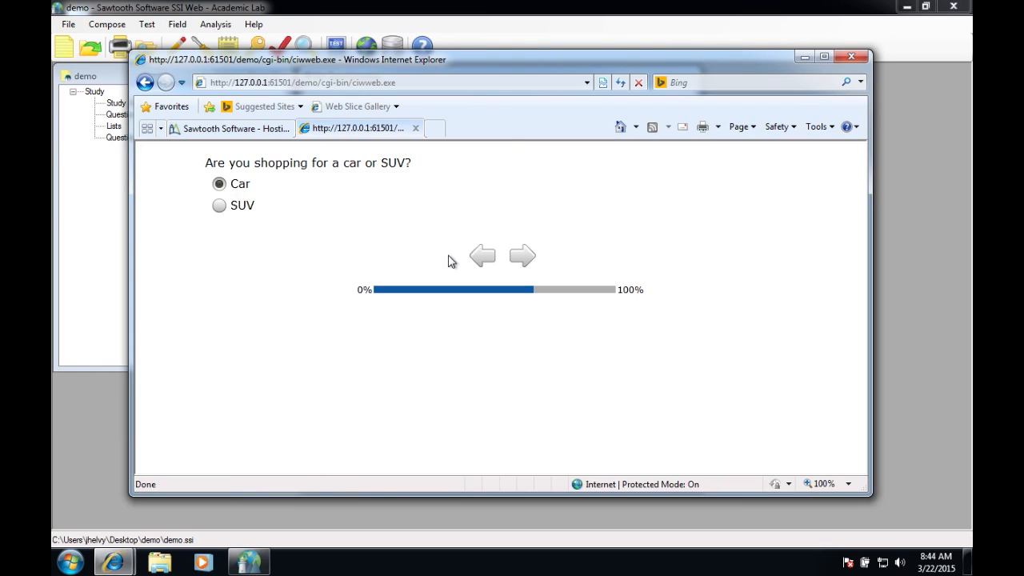
pyautogui.click(533, 262)
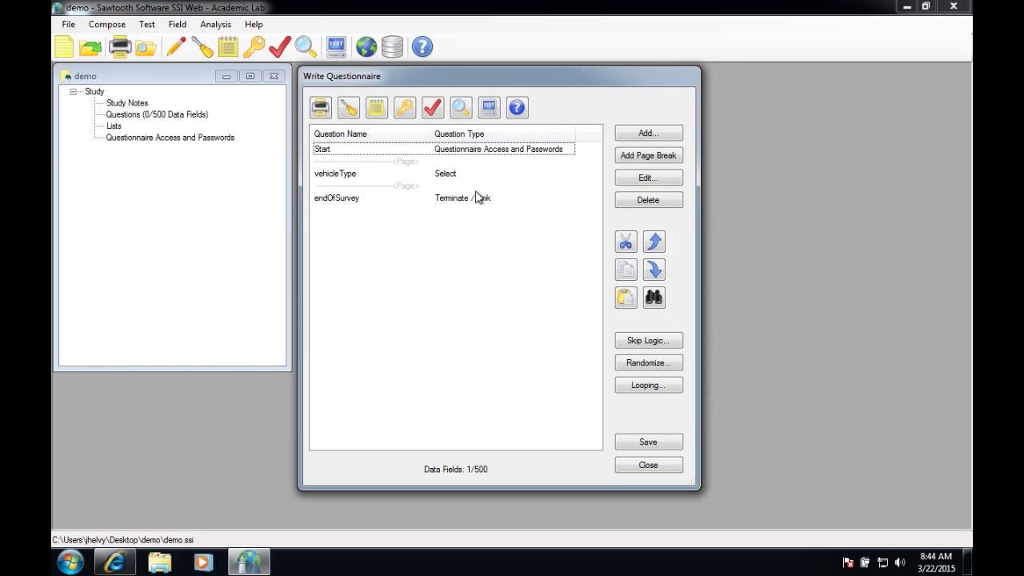
pyautogui.click(475, 189)
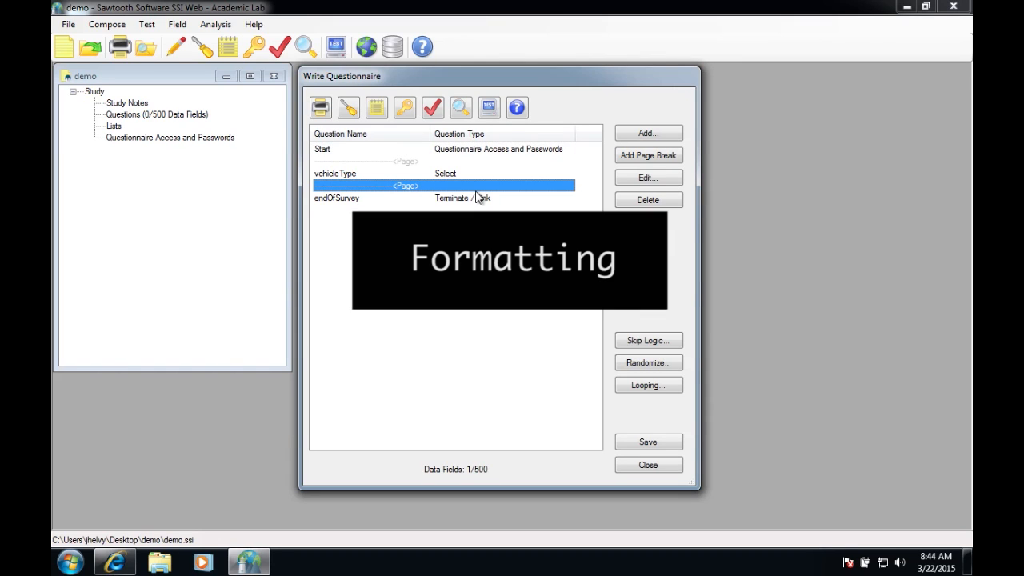
# Step: Apply the autumn style from the Styles Library to the survey and preview the Start page in the browser
pyautogui.click(458, 150)
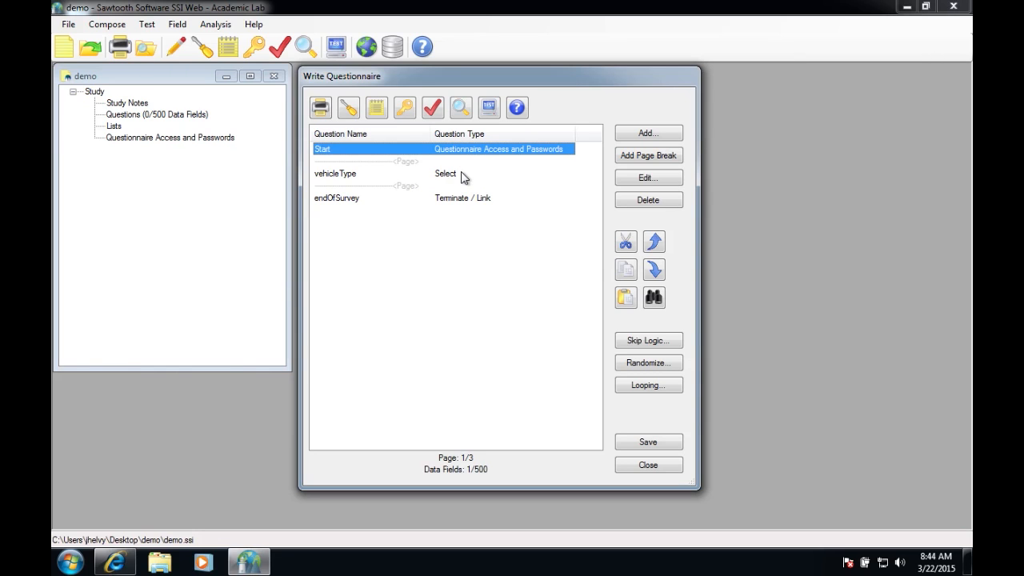
pyautogui.click(462, 177)
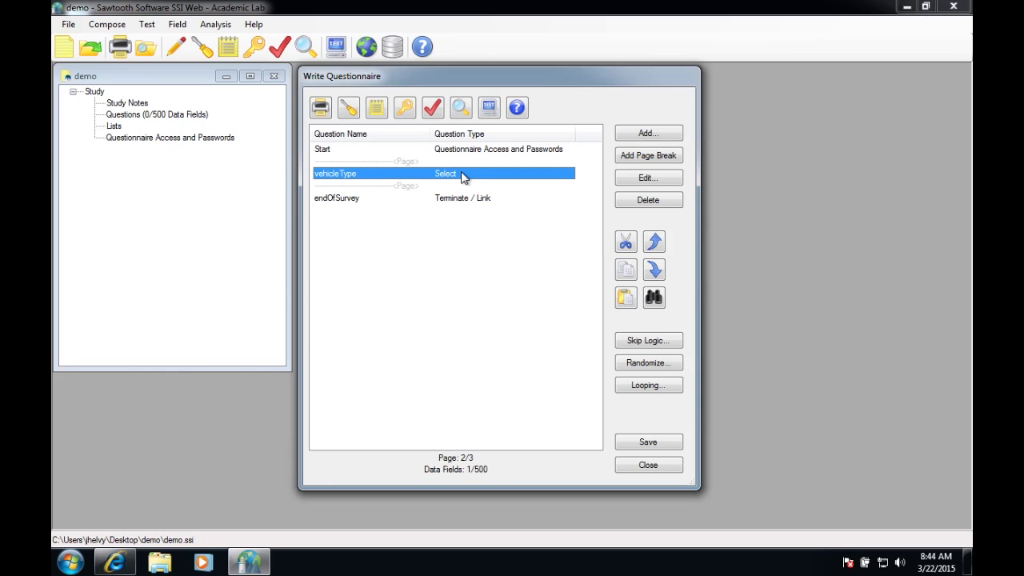
pyautogui.click(464, 152)
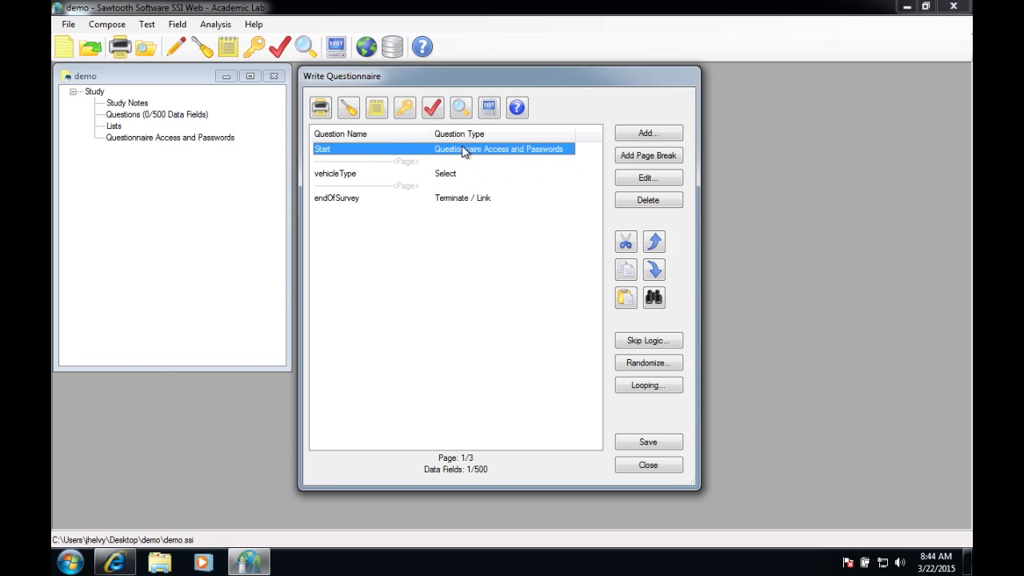
pyautogui.click(348, 109)
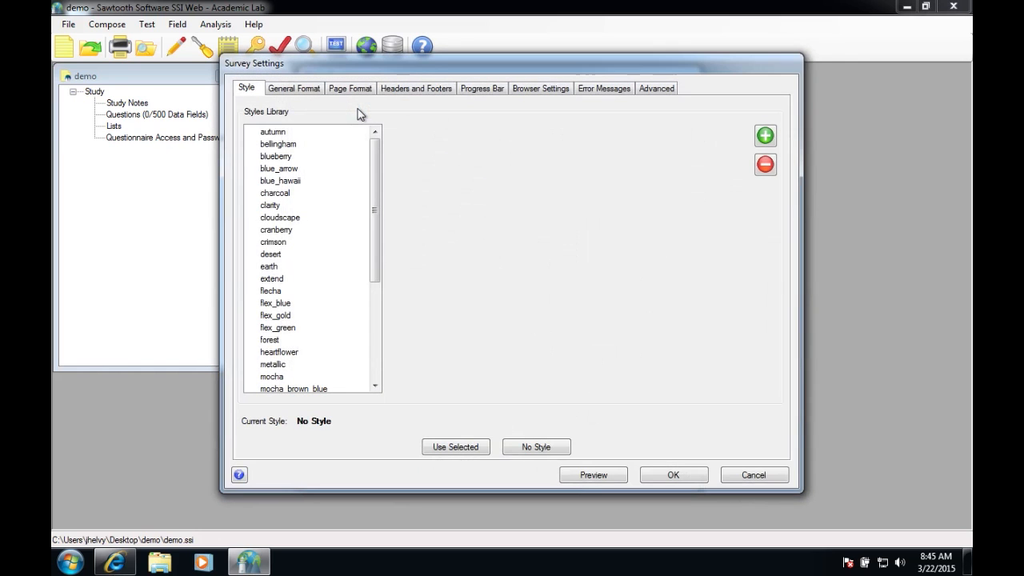
pyautogui.click(298, 144)
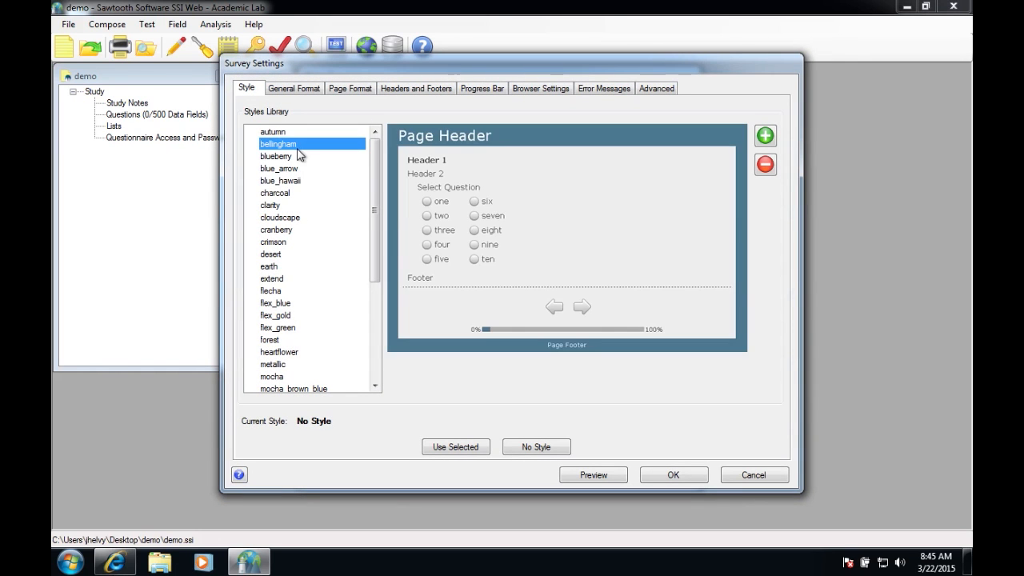
pyautogui.click(285, 205)
pyautogui.click(278, 278)
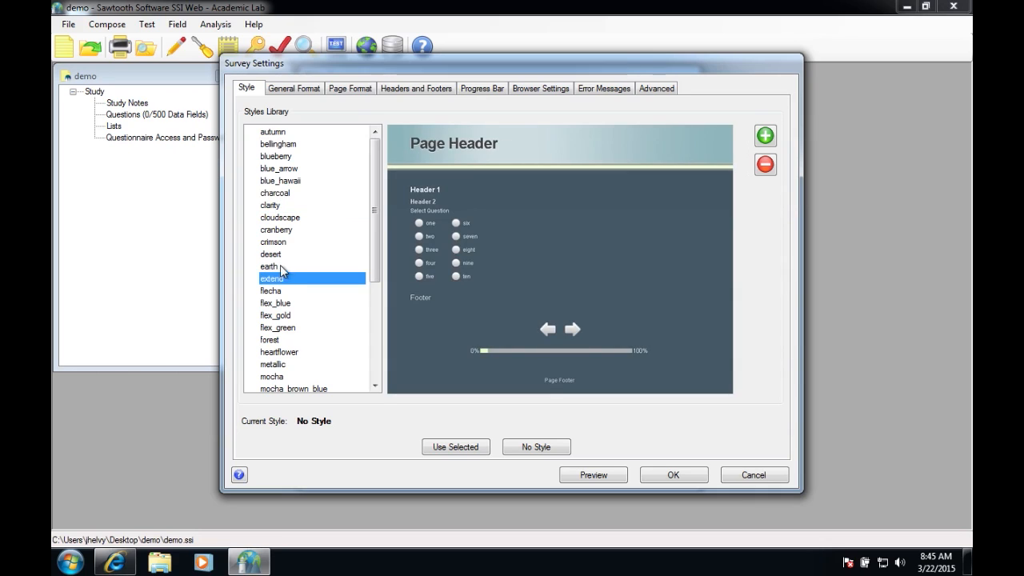
pyautogui.click(280, 267)
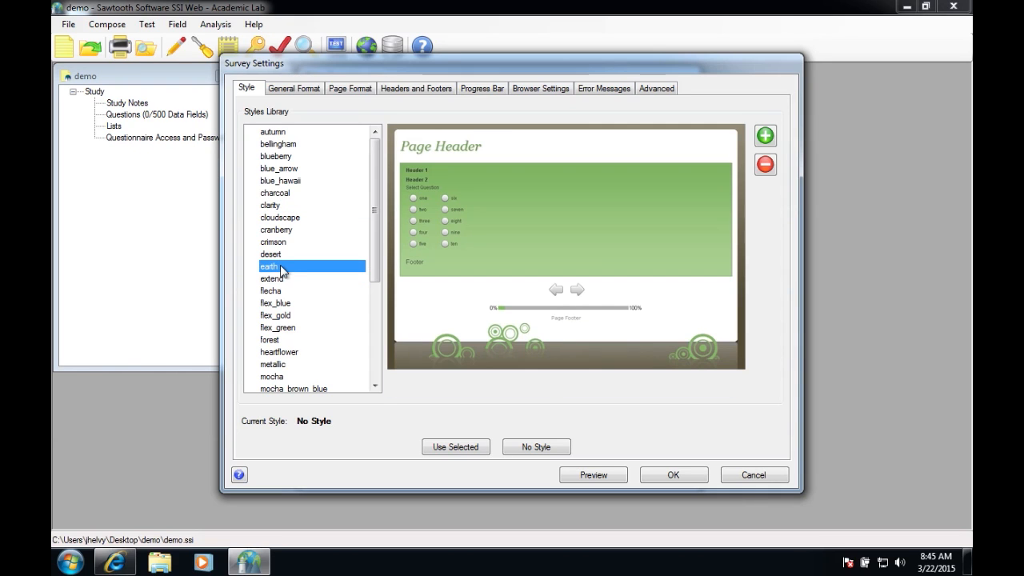
pyautogui.click(280, 134)
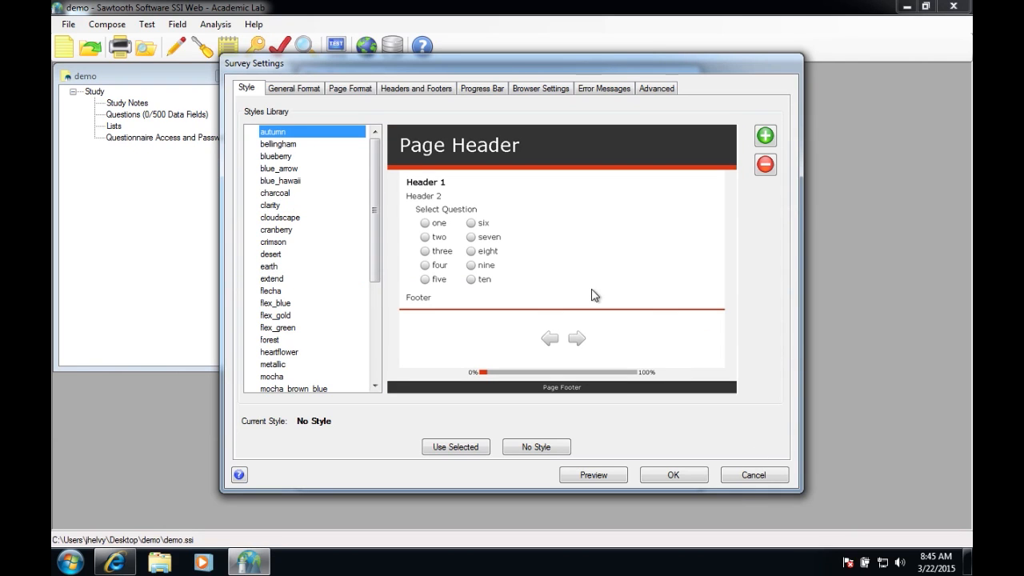
pyautogui.click(456, 449)
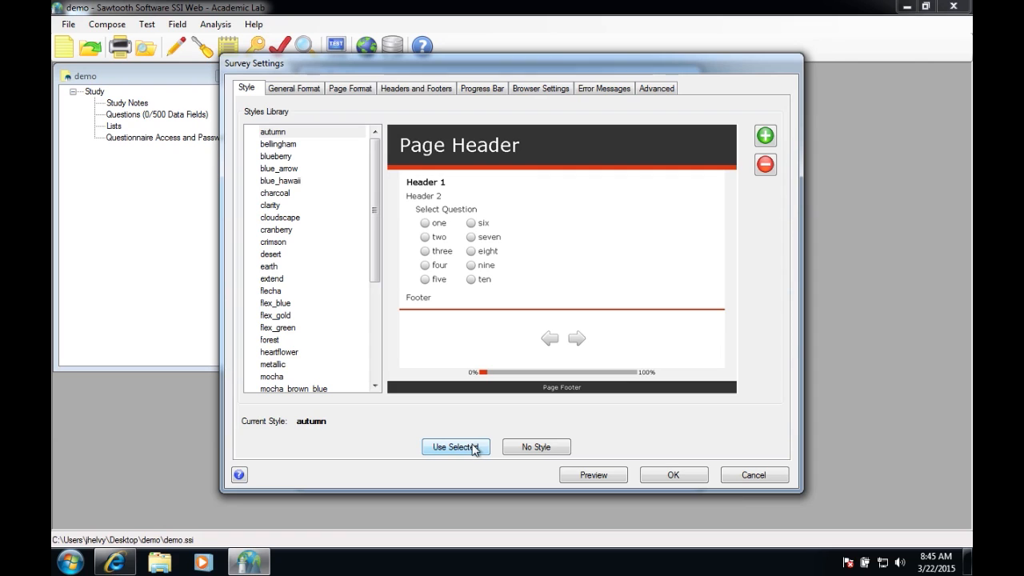
pyautogui.click(609, 477)
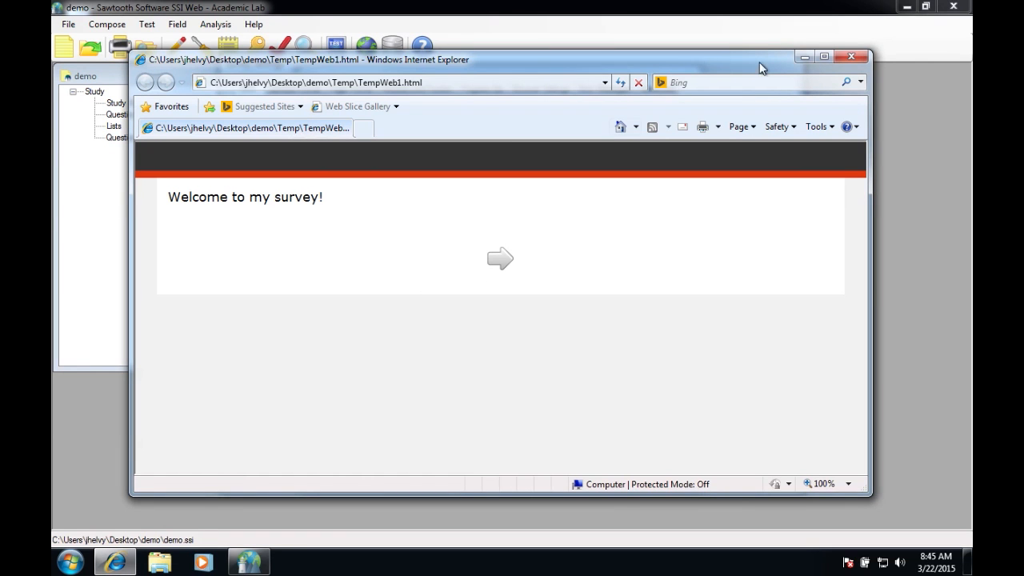
pyautogui.click(851, 56)
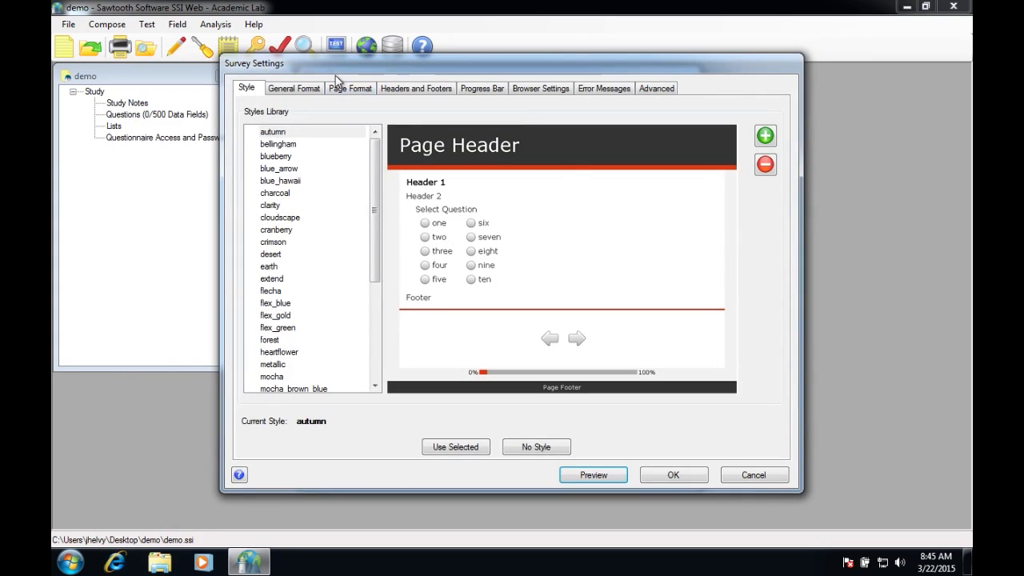
# Step: Set the survey's browser title to "Vehicle Survey" and look over the text fields of the vehicleType question
pyautogui.click(293, 90)
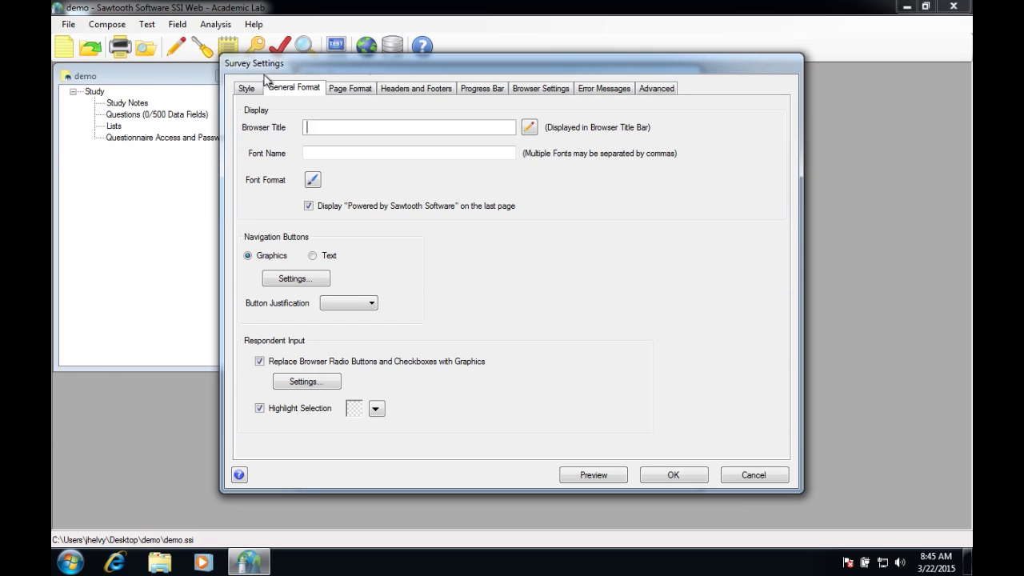
pyautogui.write('Vehicle Survey')
pyautogui.click(355, 93)
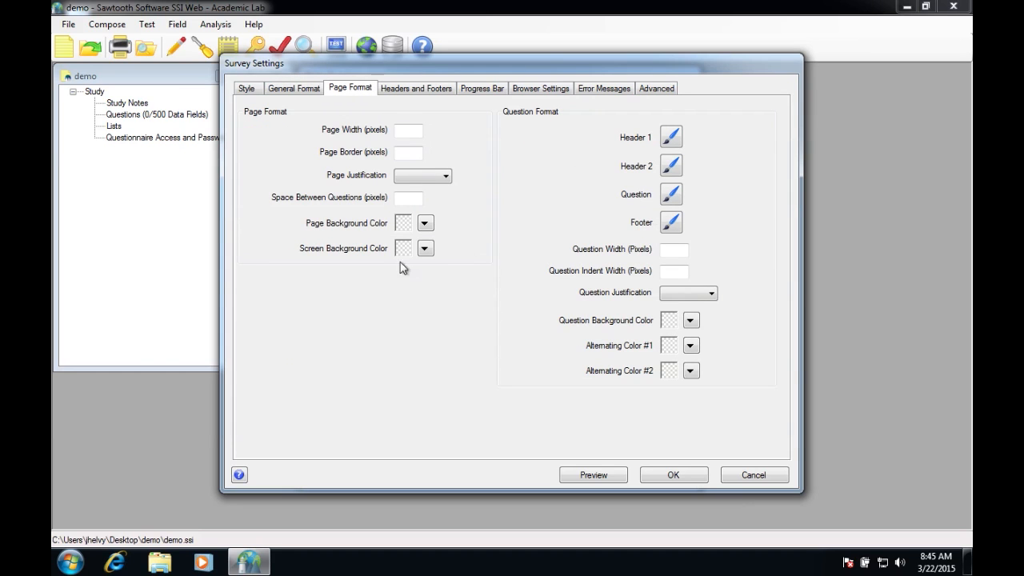
pyautogui.click(673, 475)
pyautogui.doubleClick(402, 174)
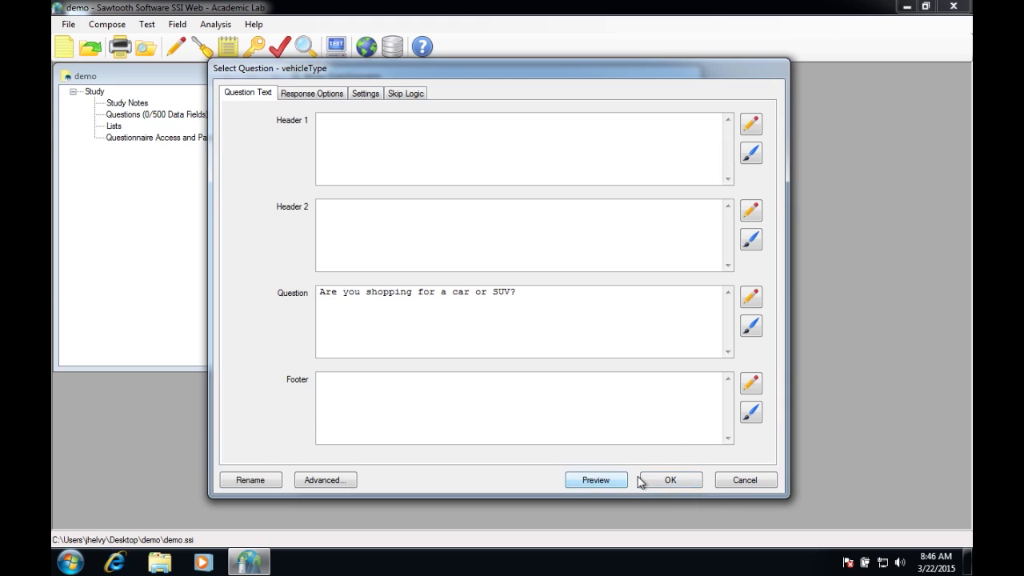
pyautogui.click(670, 481)
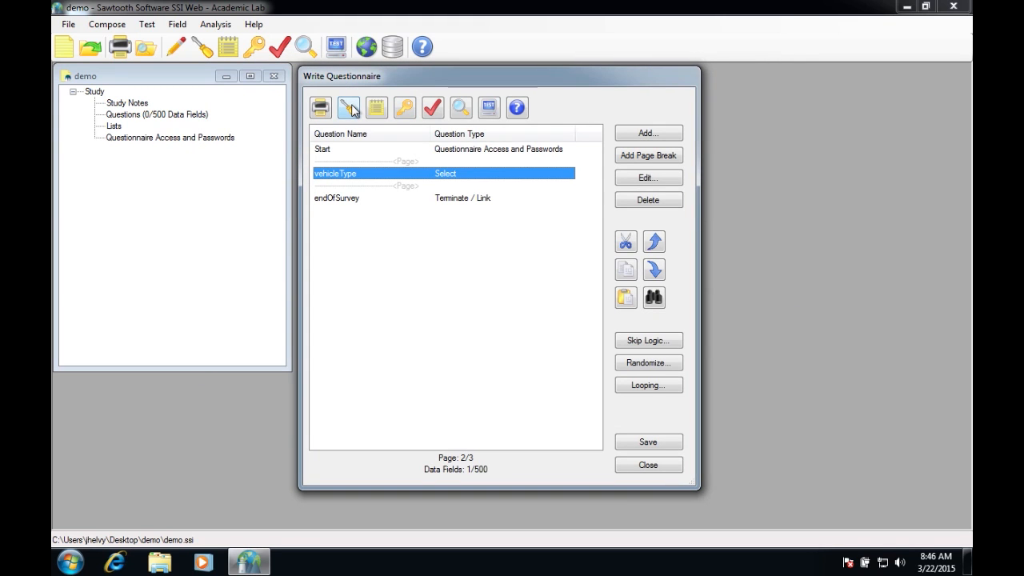
# Step: In the survey-wide page format, set Header 1 text to size 18, bold and centered
pyautogui.click(352, 109)
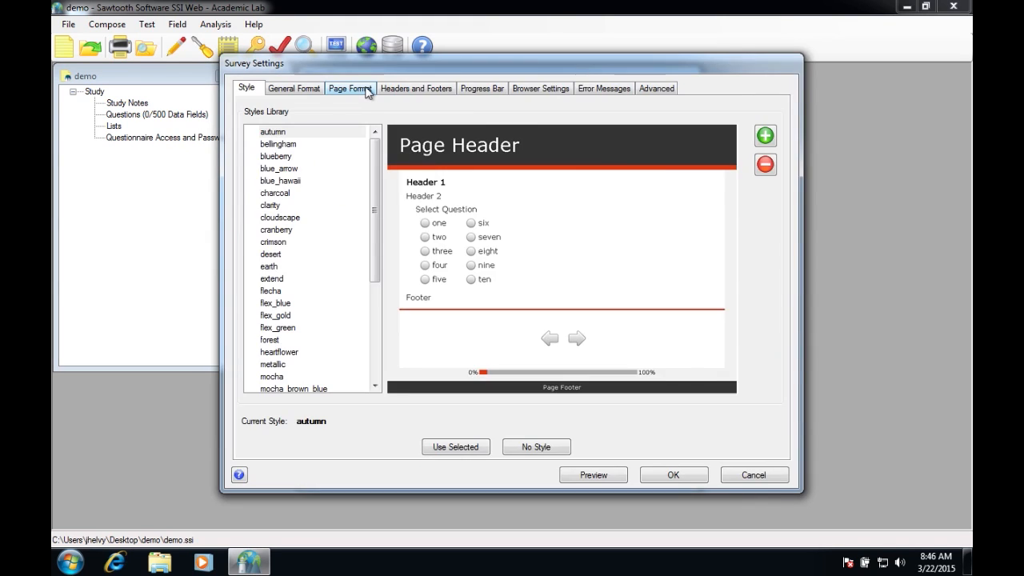
pyautogui.click(367, 90)
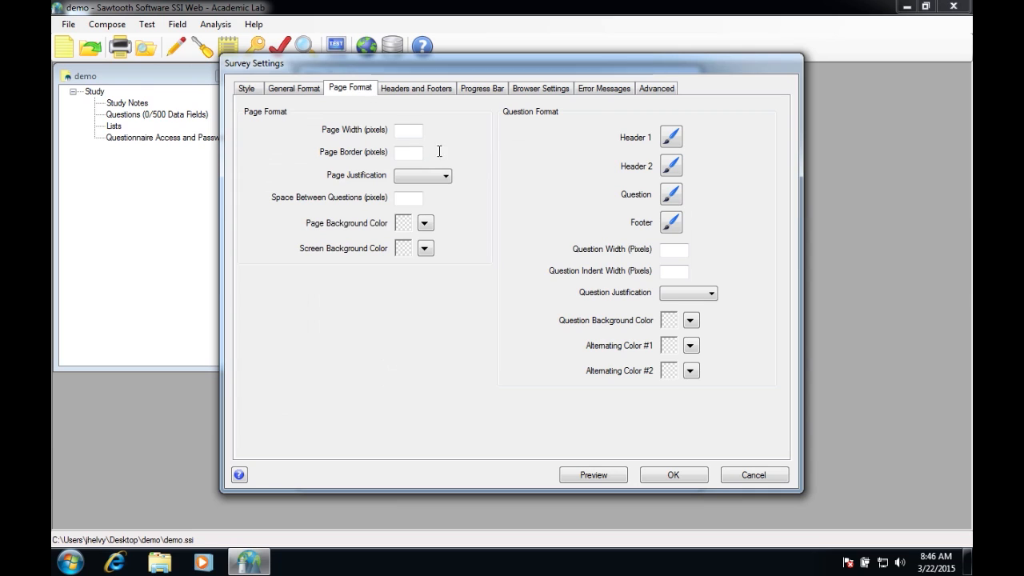
pyautogui.click(671, 138)
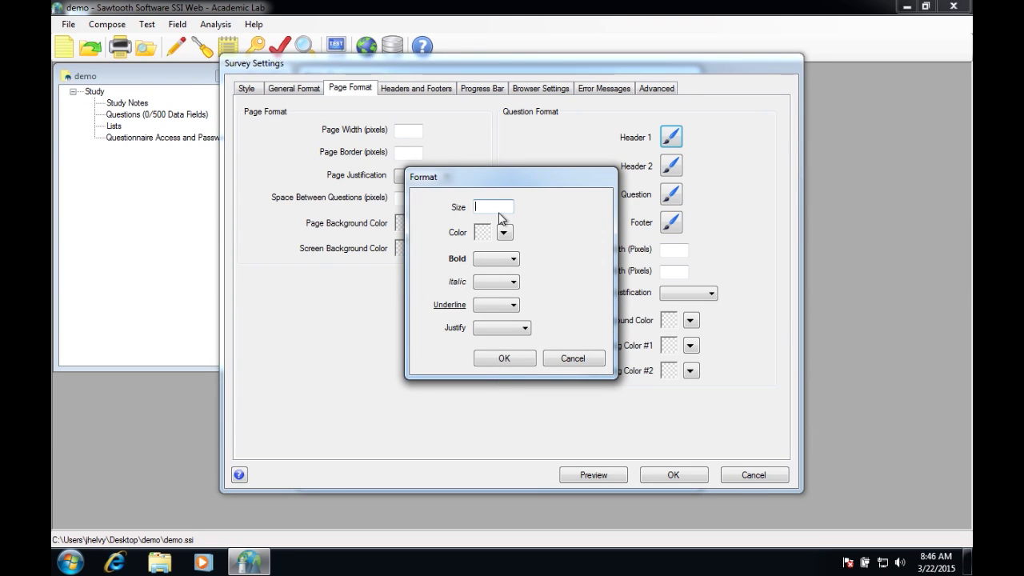
pyautogui.click(500, 258)
pyautogui.click(494, 282)
pyautogui.click(500, 328)
pyautogui.click(500, 359)
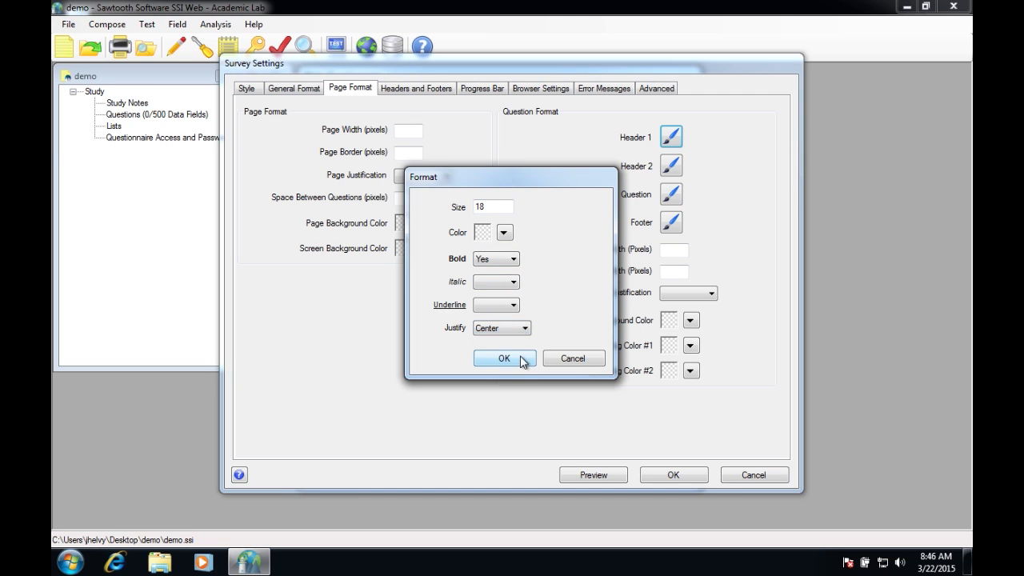
pyautogui.click(521, 358)
# Step: Set the survey-wide Header 2 text format to size 16 and bold
pyautogui.click(671, 166)
pyautogui.write('16')
pyautogui.click(496, 258)
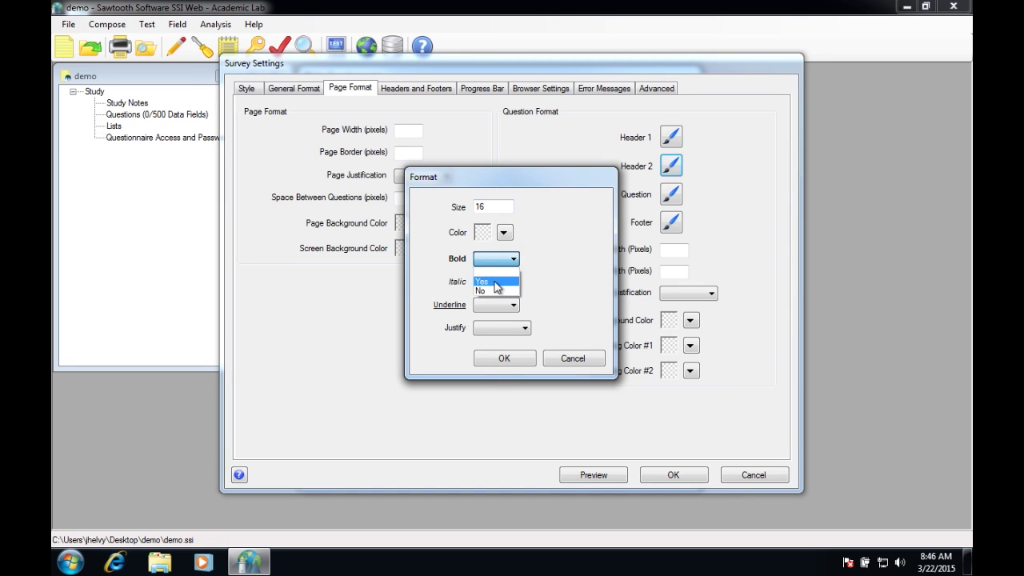
pyautogui.click(495, 278)
pyautogui.click(509, 361)
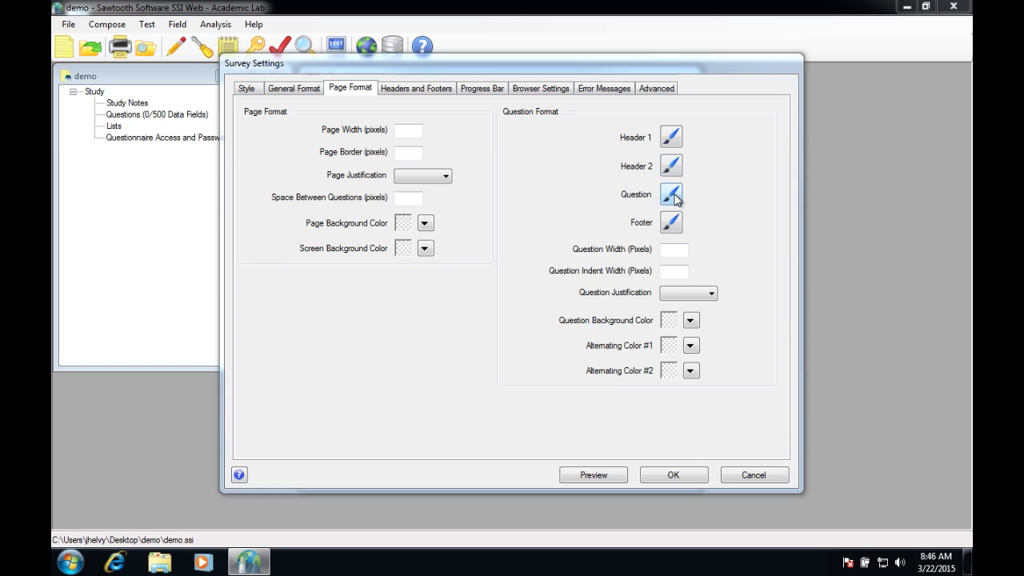
# Step: Set the survey-wide Question text format to size 14 with left justification and accept the survey settings
pyautogui.click(671, 194)
pyautogui.click(492, 327)
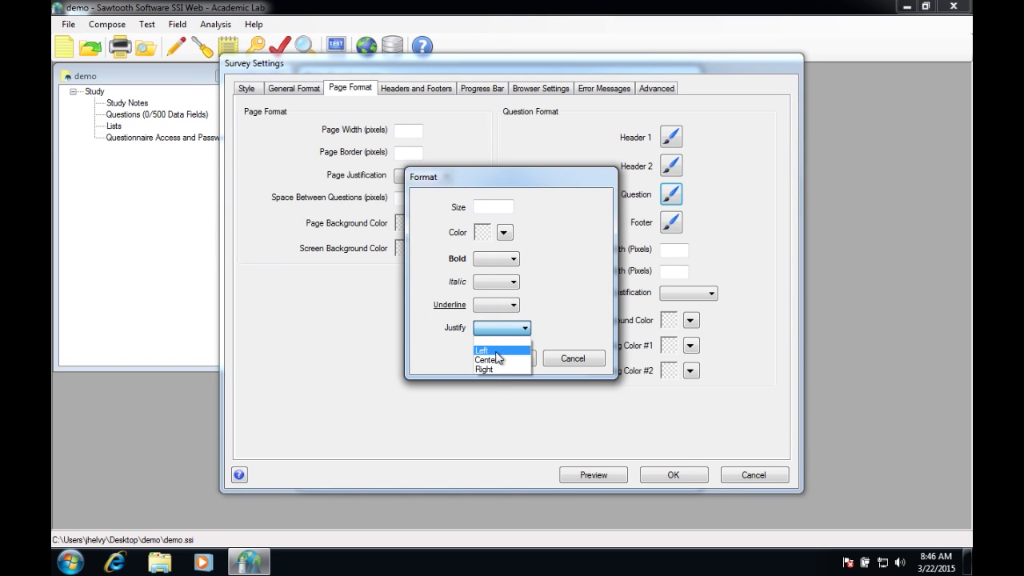
pyautogui.click(489, 339)
pyautogui.click(486, 204)
pyautogui.write('10')
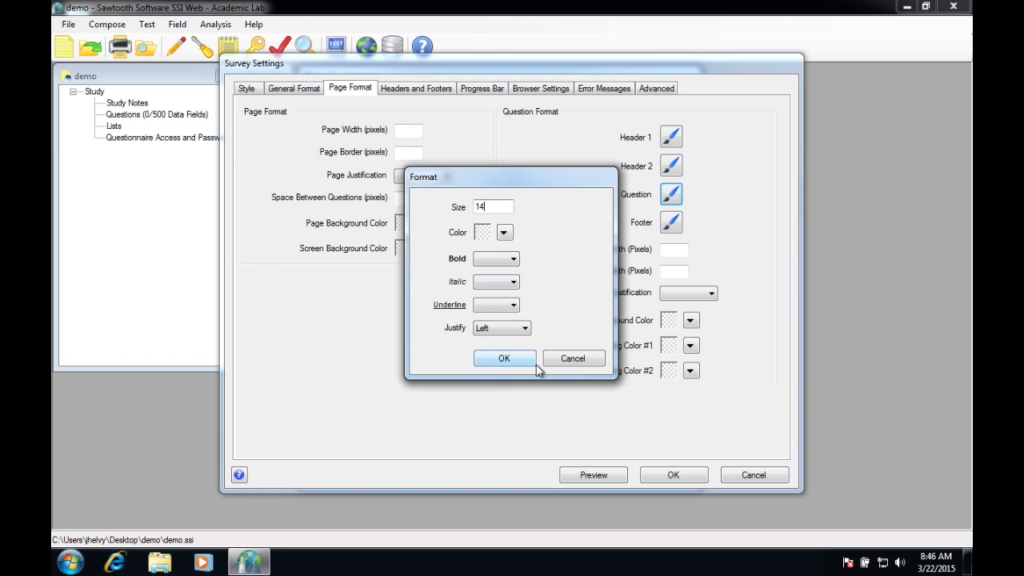
pyautogui.click(505, 355)
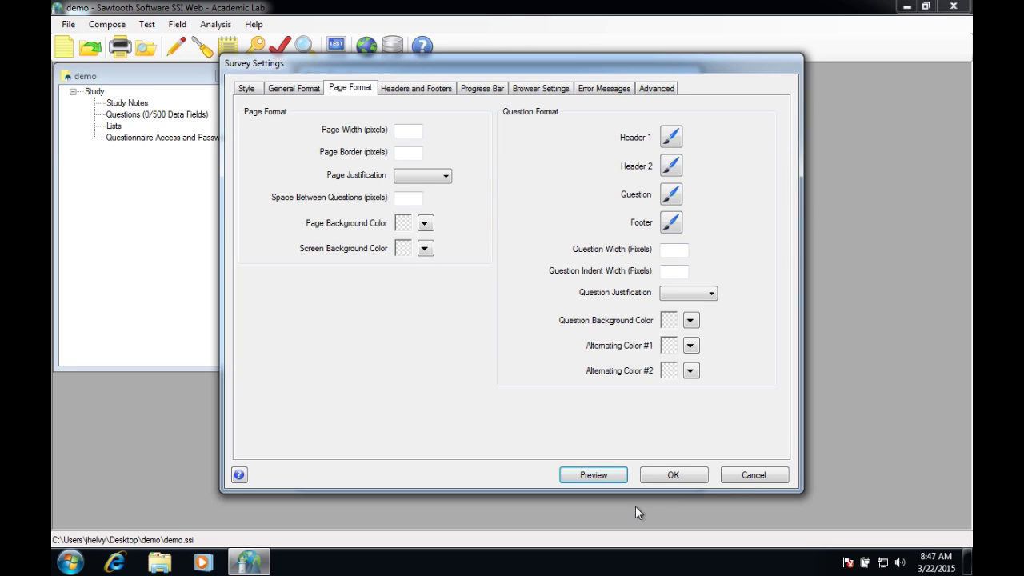
pyautogui.click(668, 474)
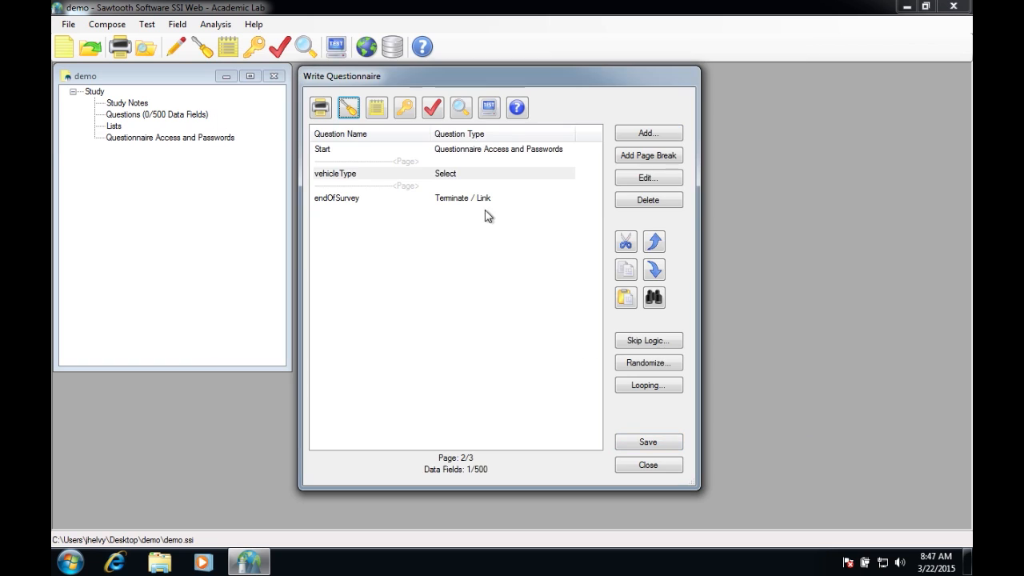
# Step: Open the vehicleType question and examine the individual formatting options for its question text
pyautogui.click(445, 178)
pyautogui.doubleClick(443, 175)
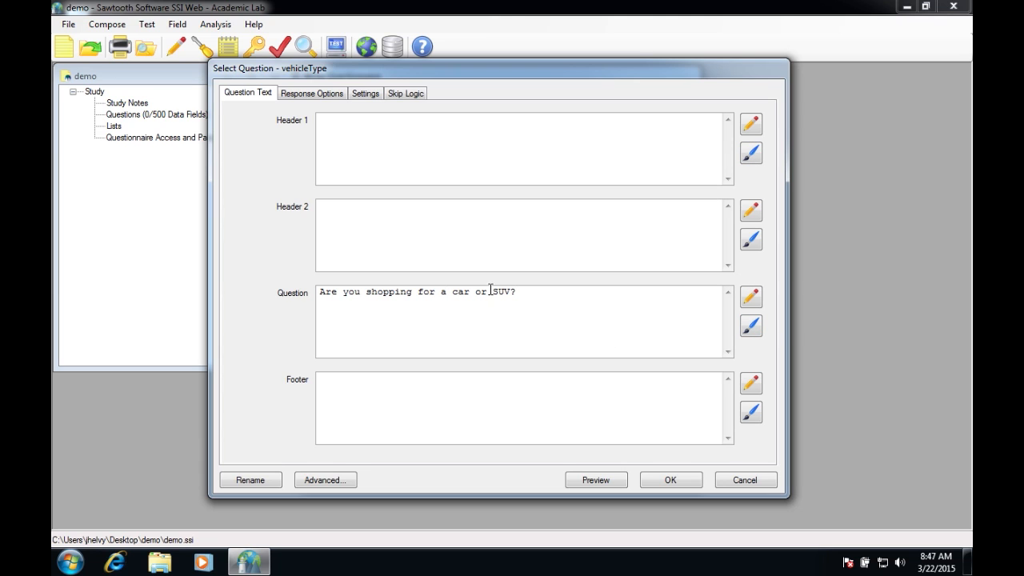
pyautogui.click(752, 333)
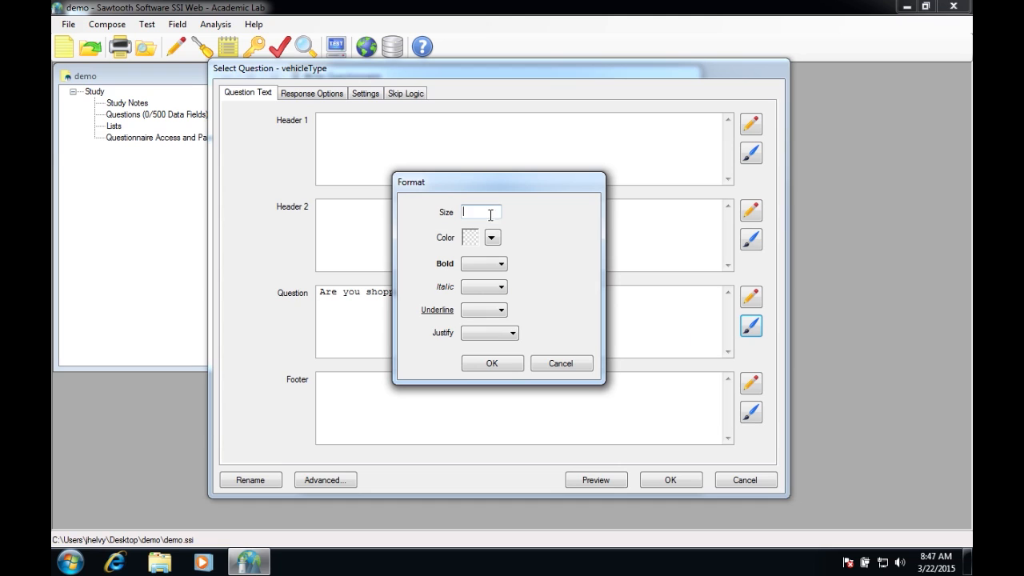
pyautogui.click(554, 369)
# Step: Make "SUV" bold in the vehicleType question text with <b> and </b> HTML tags and preview the question
pyautogui.doubleClick(497, 293)
pyautogui.press('Left')
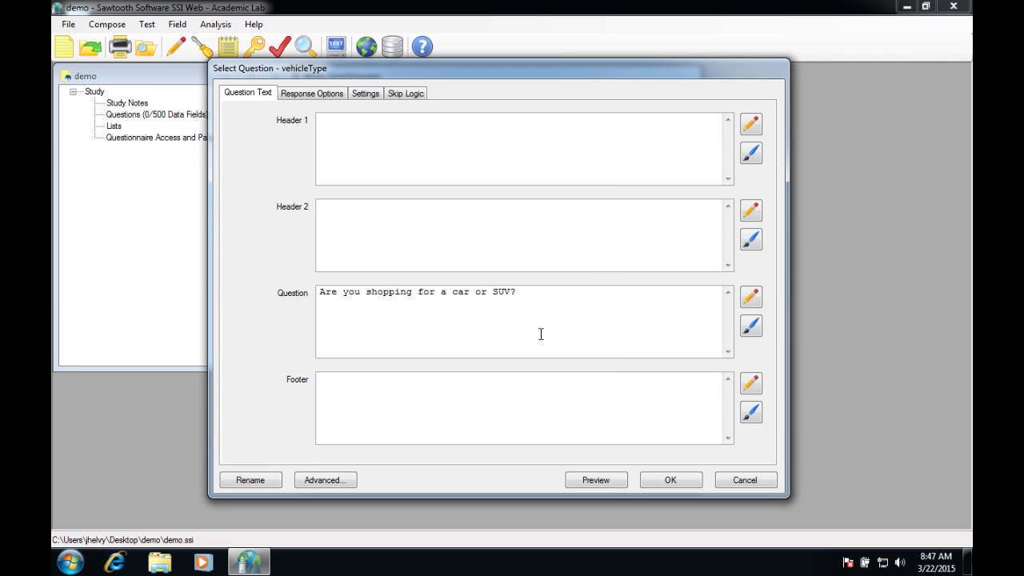
pyautogui.write('(')
pyautogui.press('BackSpace')
pyautogui.write('<b>SUV')
pyautogui.doubleClick(521, 291)
pyautogui.click(617, 313)
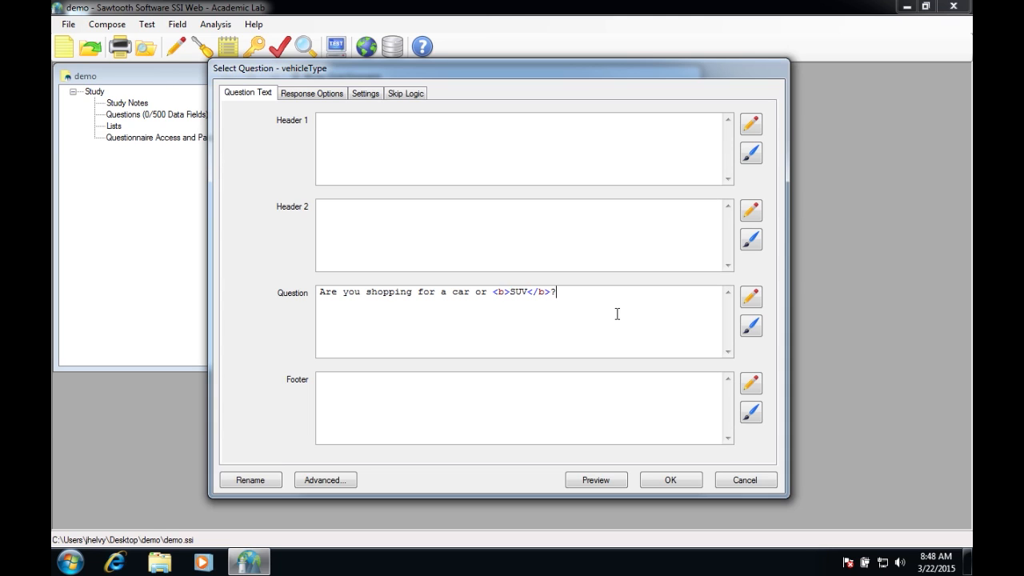
pyautogui.click(595, 479)
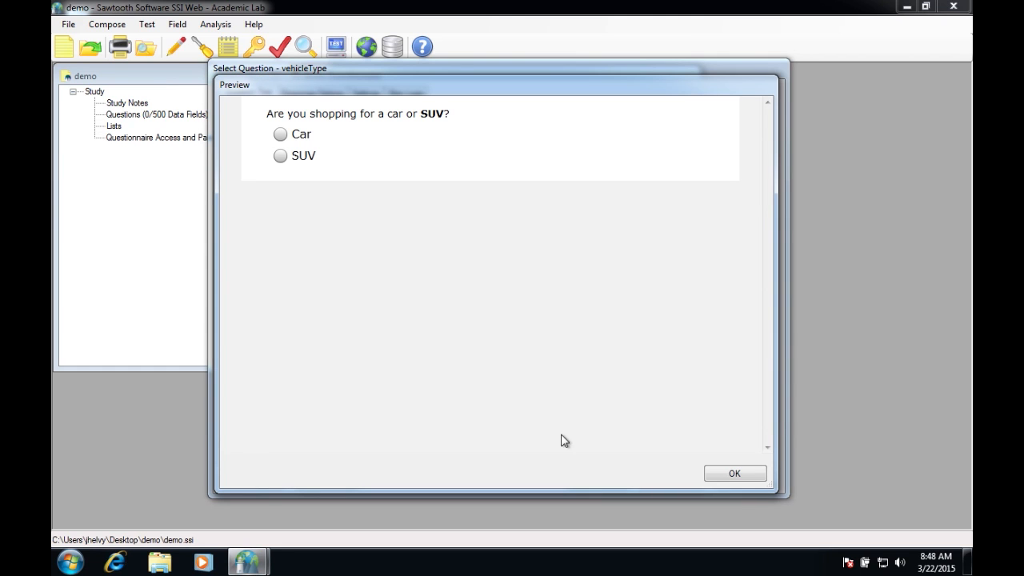
# Step: Remove the HTML bold tags around "SUV" in the vehicleType question text and accept the question
pyautogui.doubleClick(436, 116)
pyautogui.click(756, 480)
pyautogui.press('BackSpace')
pyautogui.press('BackSpace')
pyautogui.press('BackSpace')
pyautogui.press('BackSpace')
pyautogui.press('BackSpace')
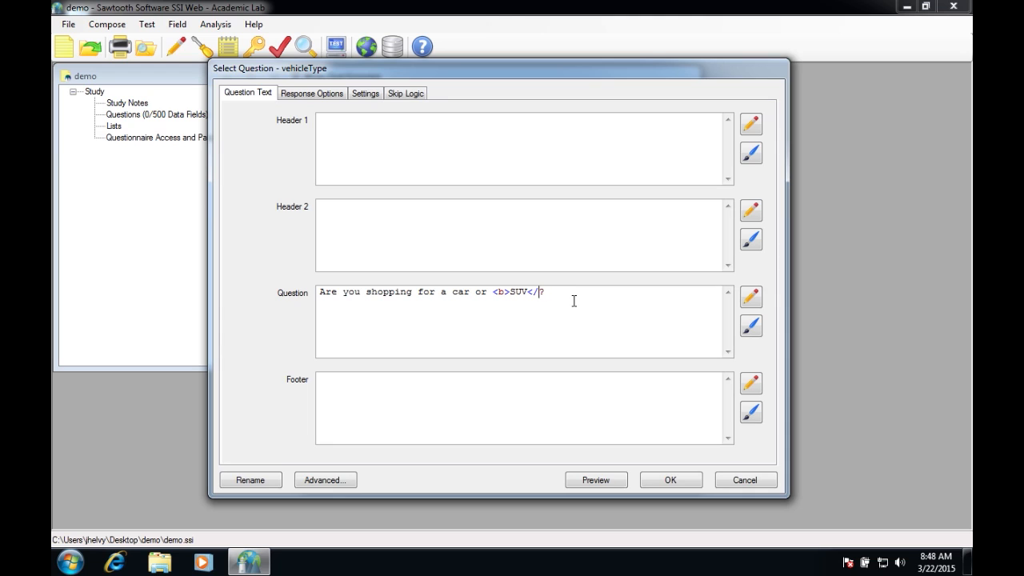
pyautogui.press('Delete')
pyautogui.press('BackSpace')
pyautogui.press('BackSpace')
pyautogui.click(675, 483)
# Step: Set the survey's page header text to "Vehicle Survey" and preview the page in the browser
pyautogui.click(469, 206)
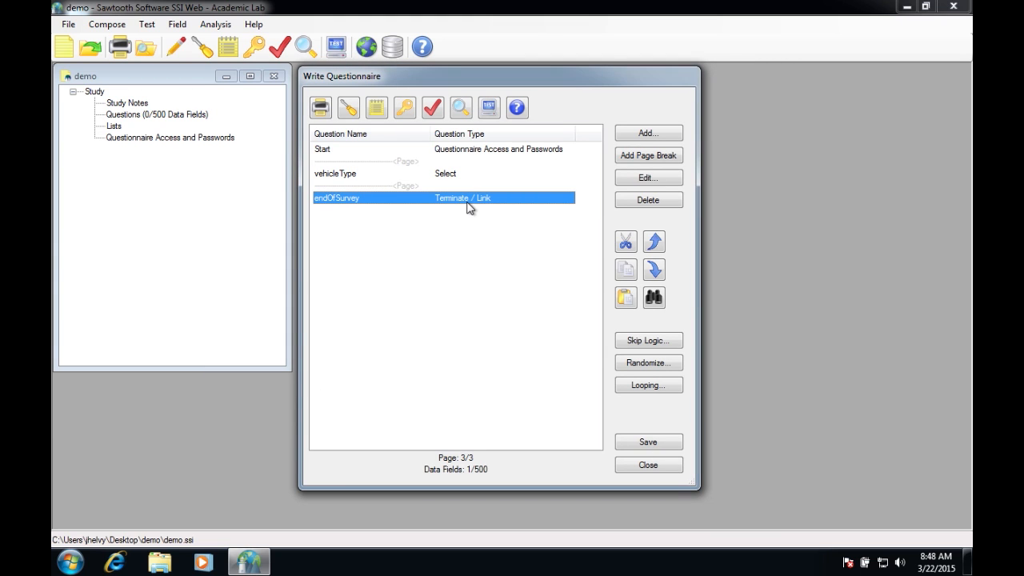
pyautogui.click(353, 111)
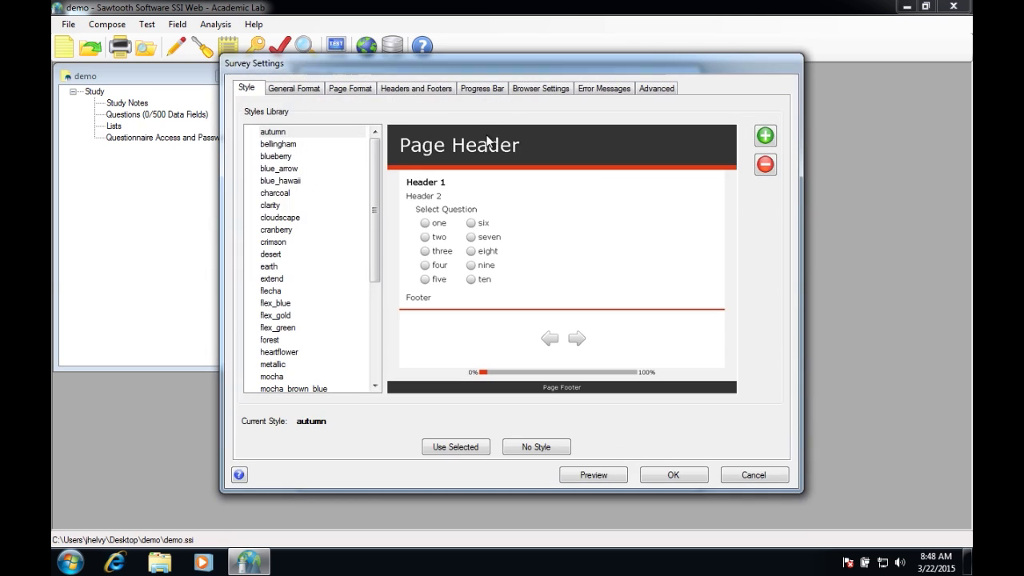
pyautogui.click(470, 91)
pyautogui.click(448, 90)
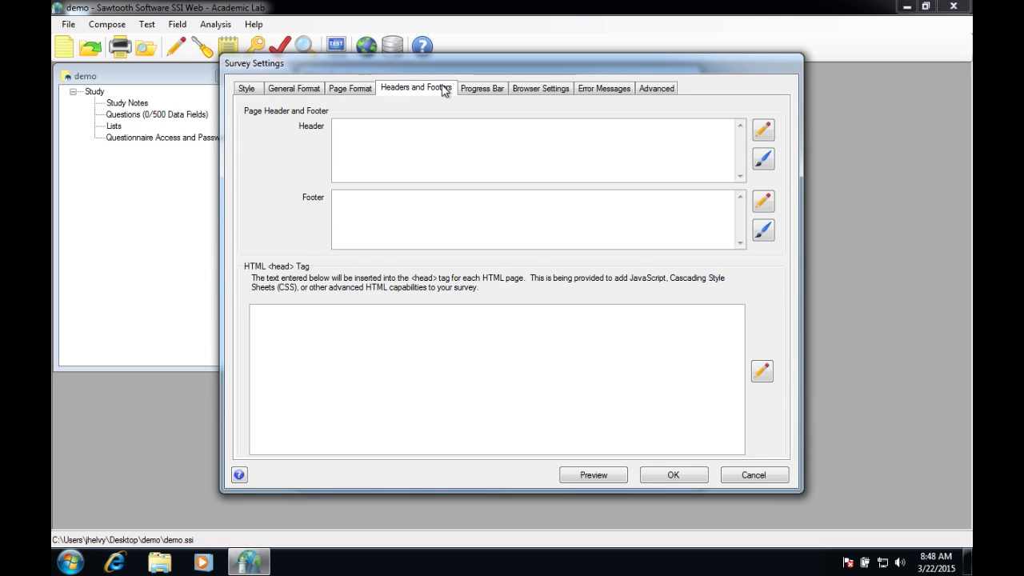
pyautogui.write('ehicle Survey')
pyautogui.click(607, 475)
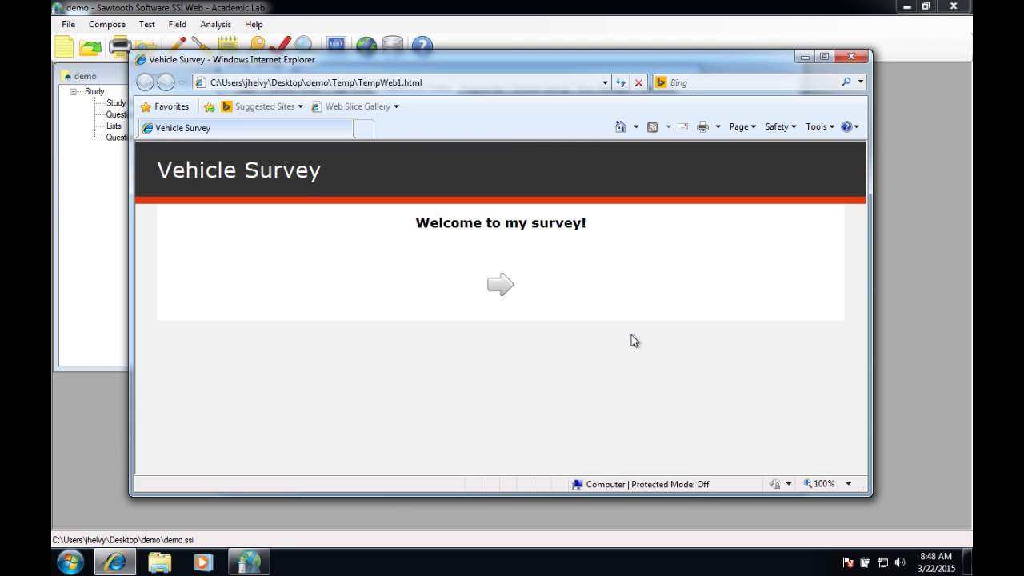
# Step: Set the survey's page footer to "Page [% PageNumber() %]" using the PageNumber function
pyautogui.click(851, 59)
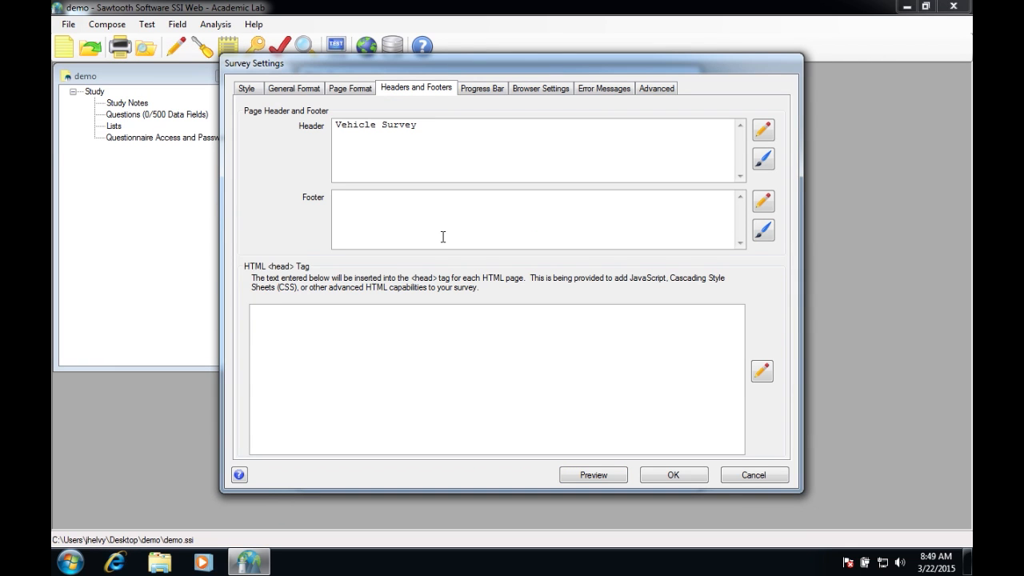
pyautogui.write('Page [')
pyautogui.doubleClick(368, 196)
pyautogui.write('[')
pyautogui.press('Return')
pyautogui.write('page %]')
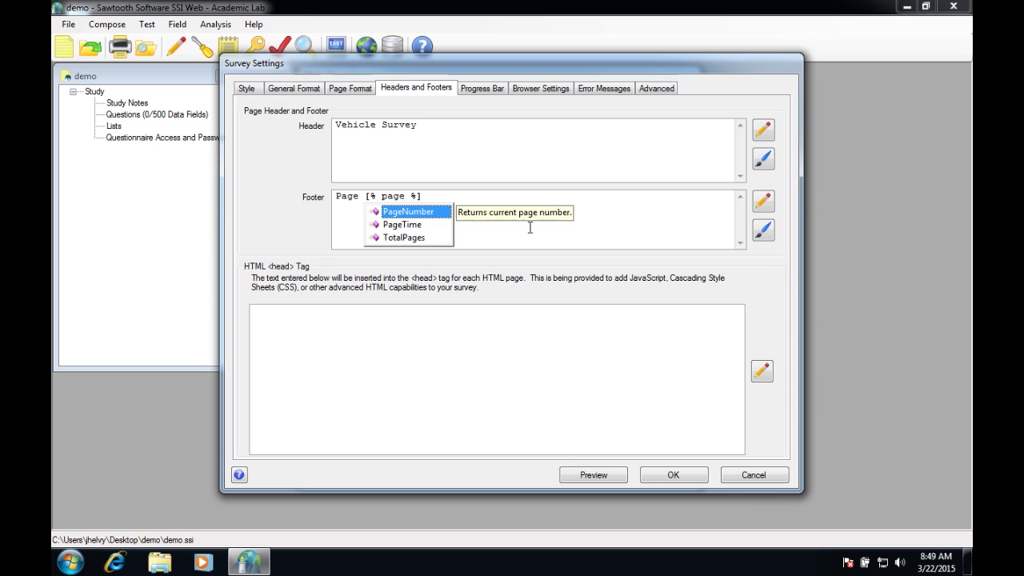
pyautogui.doubleClick(415, 213)
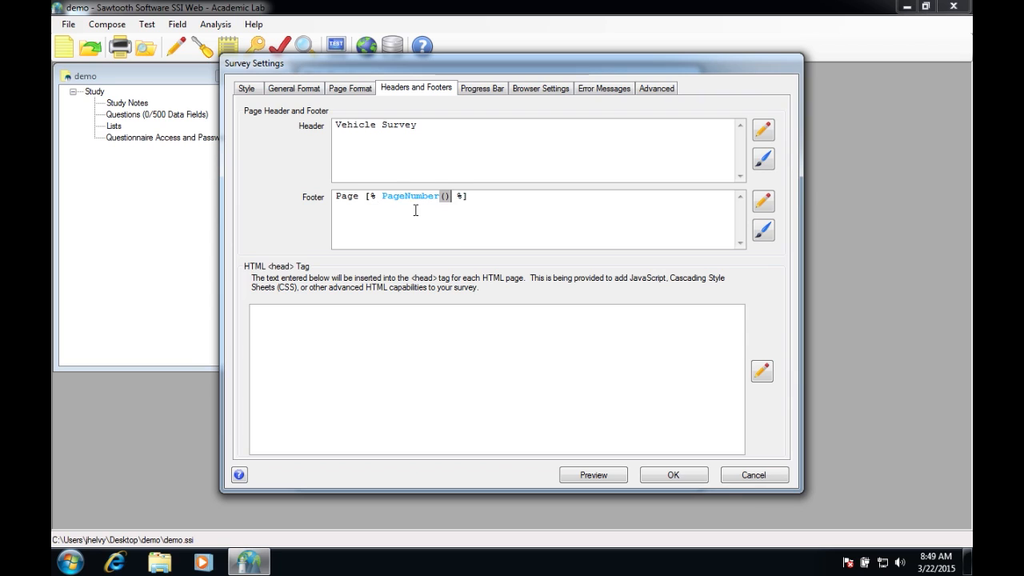
pyautogui.moveTo(470, 198); pyautogui.dragTo(363, 196)
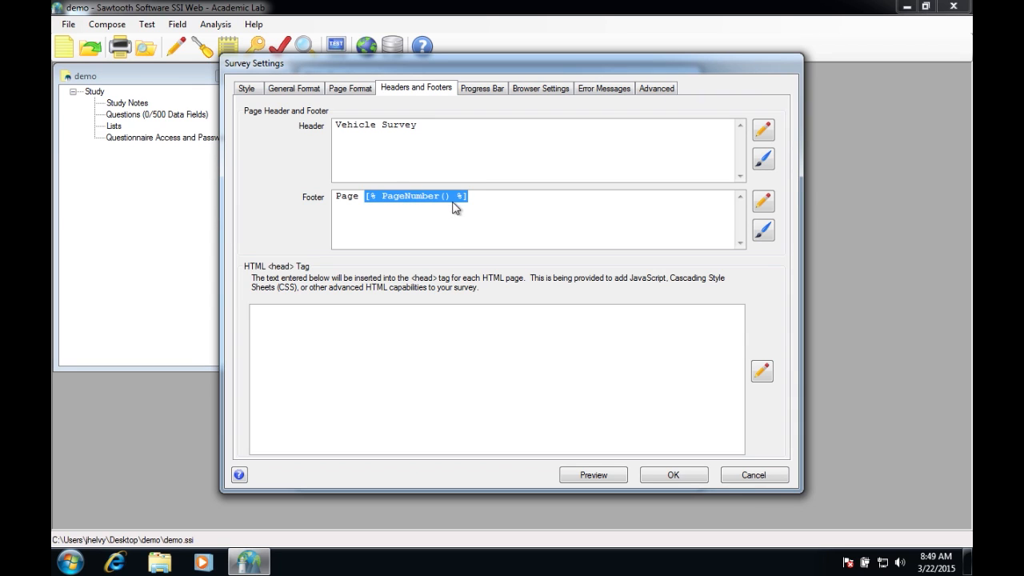
pyautogui.click(451, 199)
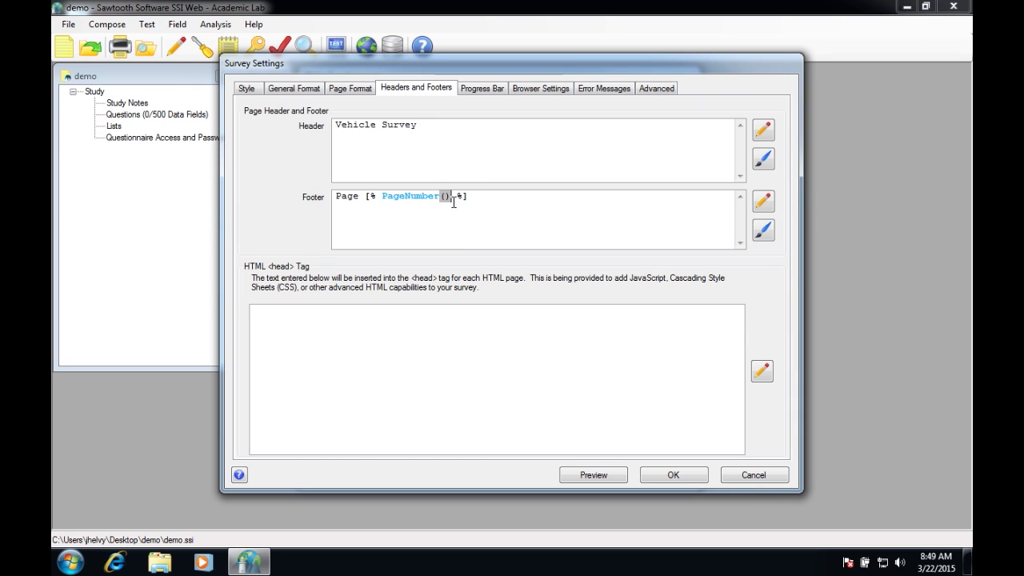
# Step: Preview the survey page in the browser to check the page number in the footer
pyautogui.click(602, 476)
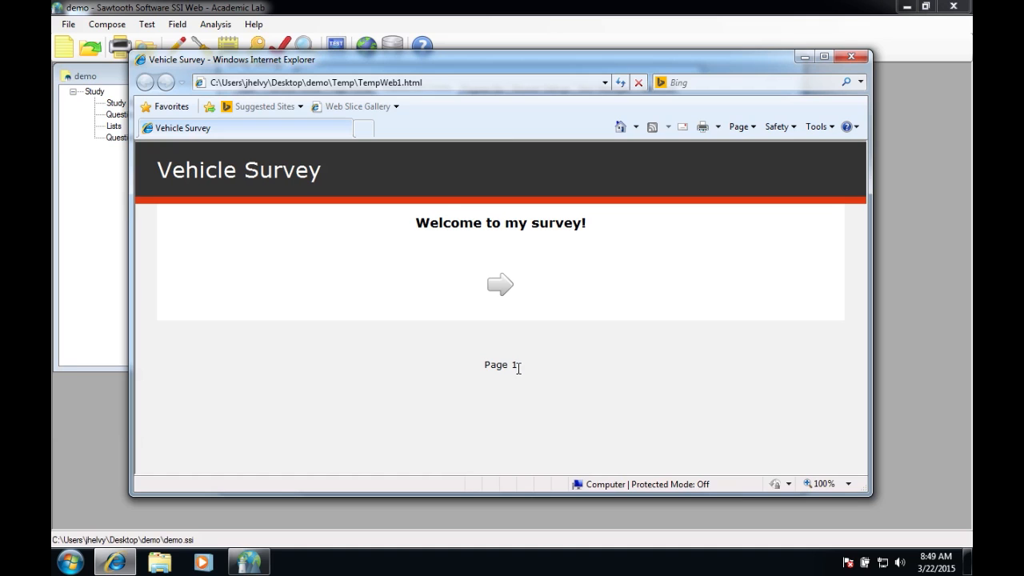
pyautogui.moveTo(520, 369); pyautogui.dragTo(508, 368)
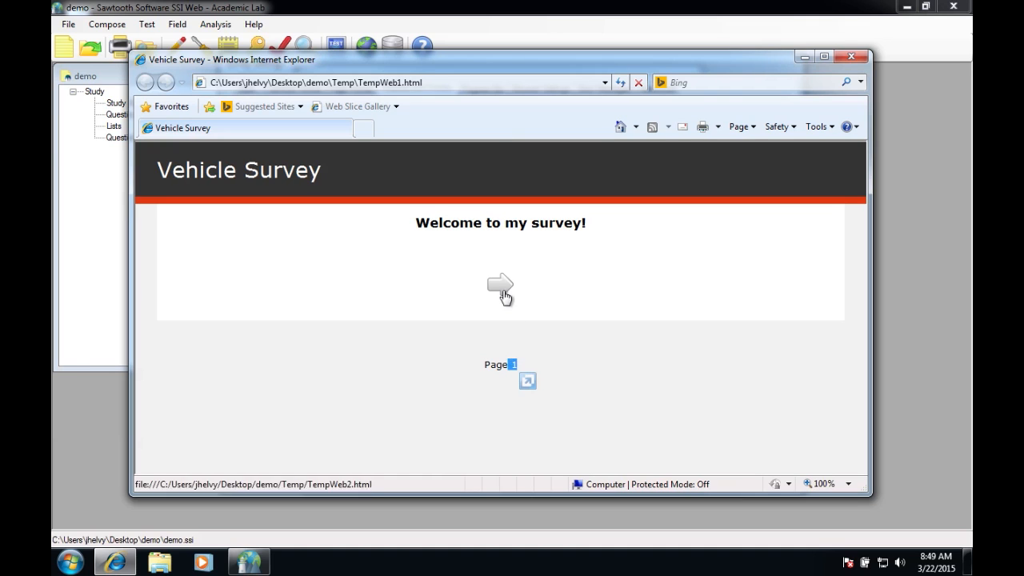
pyautogui.click(609, 444)
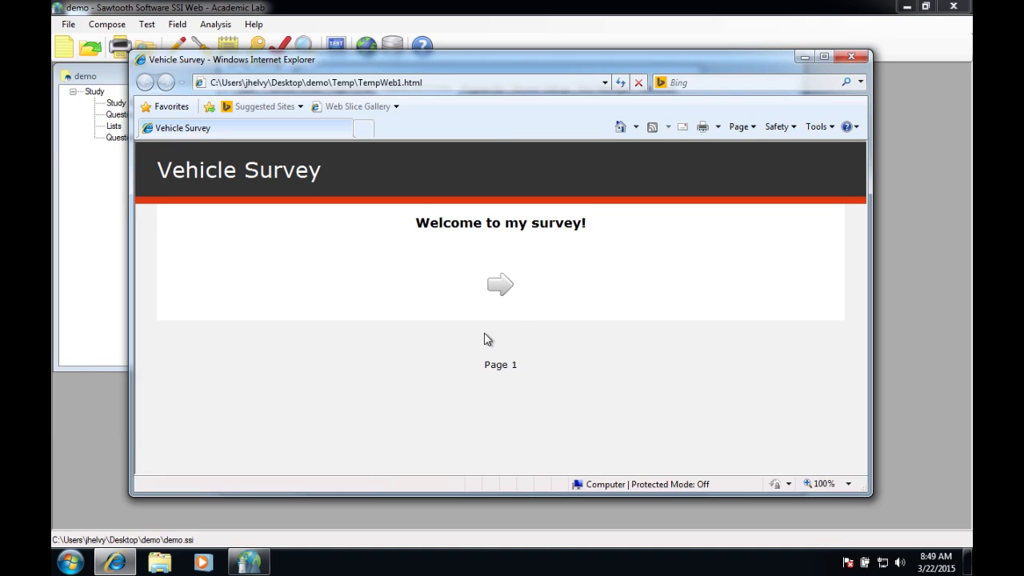
pyautogui.click(853, 57)
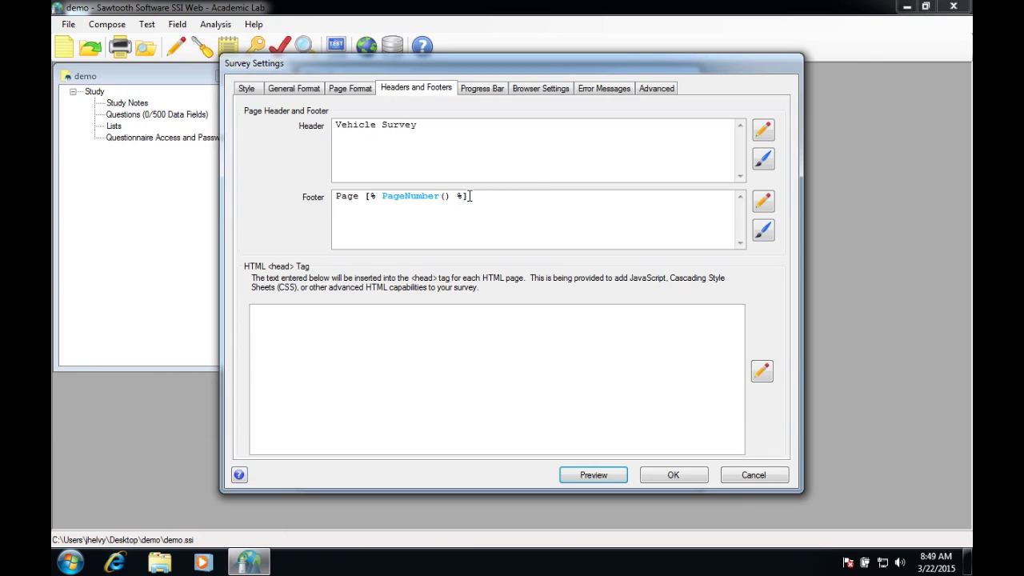
# Step: Review the footer's page-number script and accept the survey settings
pyautogui.moveTo(366, 196); pyautogui.dragTo(475, 195)
pyautogui.click(475, 195)
pyautogui.click(440, 159)
pyautogui.moveTo(482, 196); pyautogui.dragTo(337, 197)
pyautogui.click(563, 222)
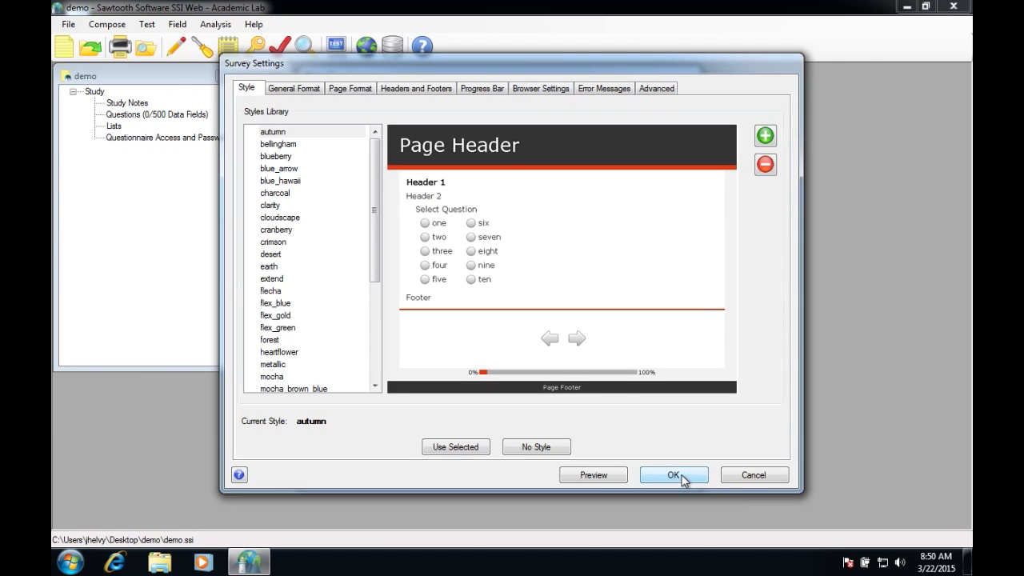
pyautogui.click(673, 475)
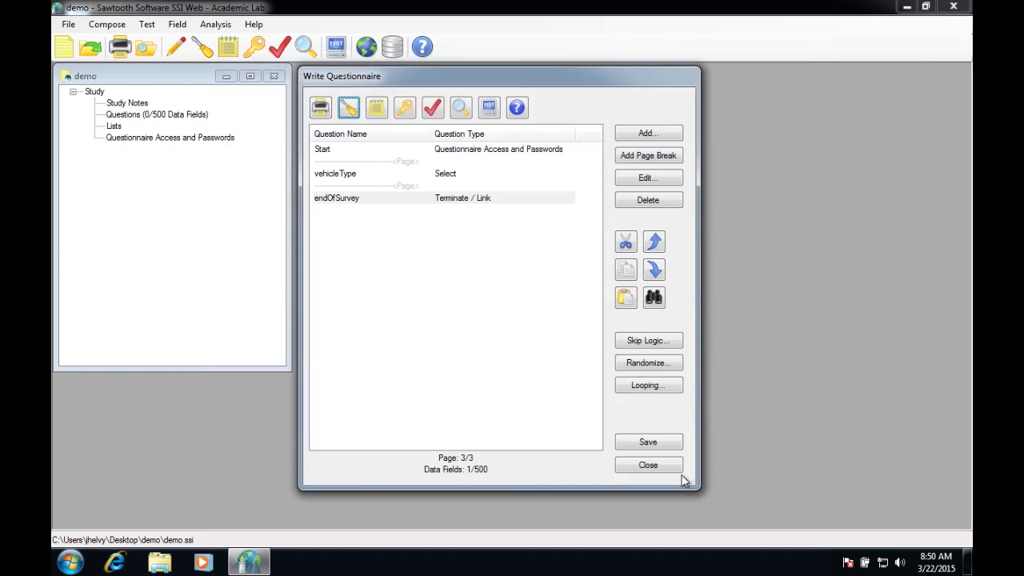
# Step: Open the vehicleType question and examine the text editors for its Header 2 and question text
pyautogui.click(446, 173)
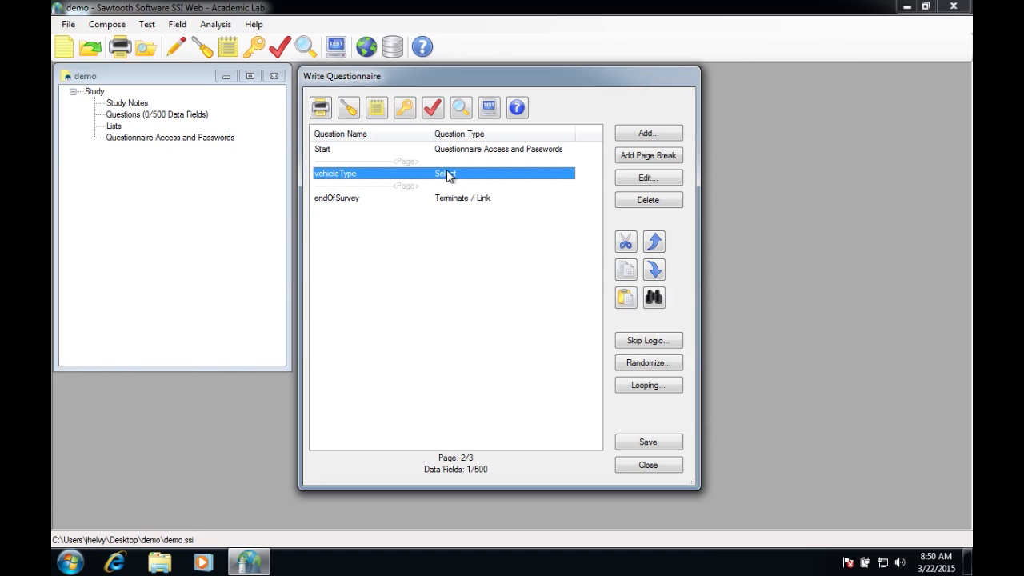
pyautogui.doubleClick(456, 173)
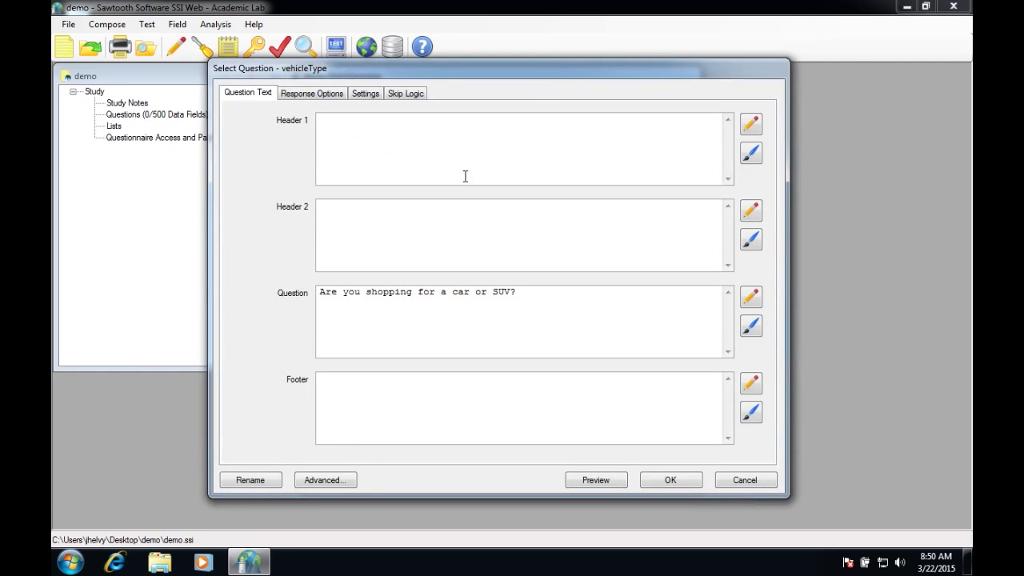
pyautogui.click(752, 213)
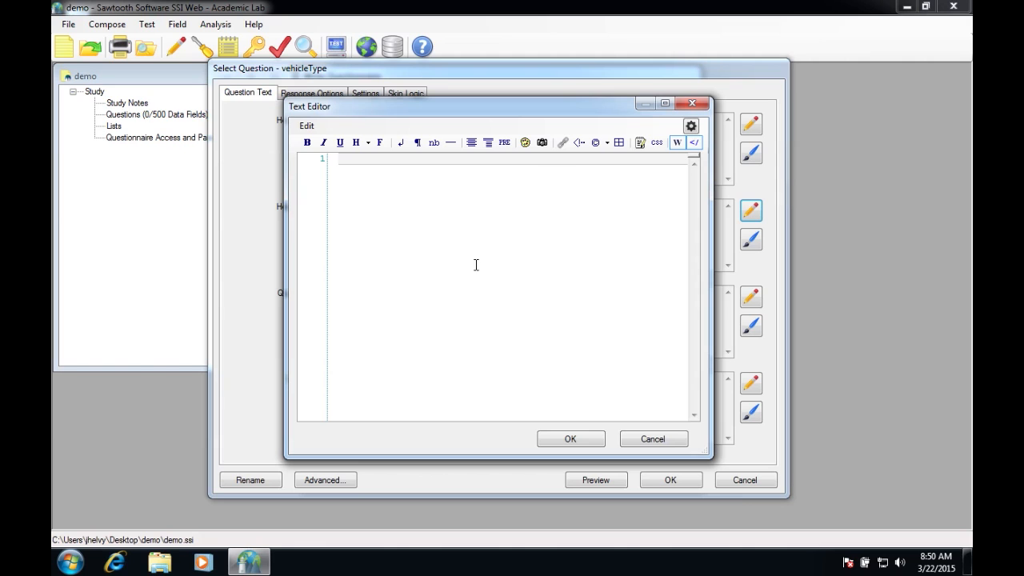
pyautogui.click(657, 440)
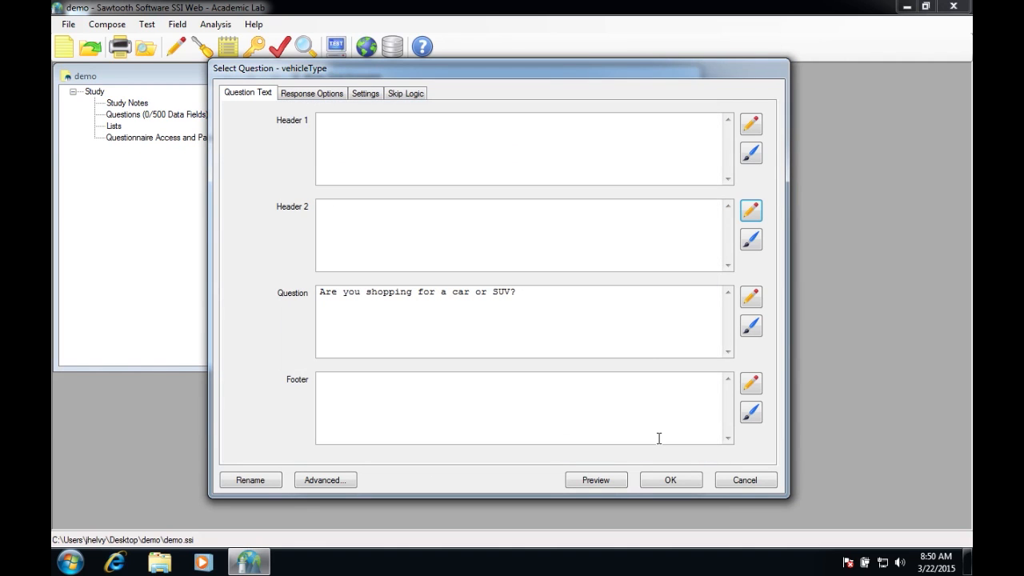
pyautogui.click(512, 249)
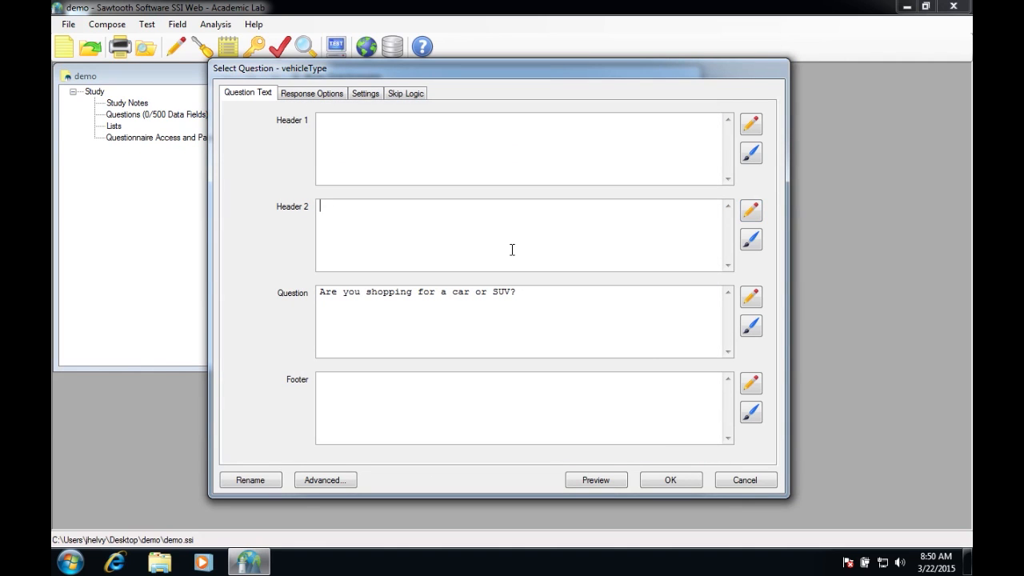
pyautogui.click(751, 299)
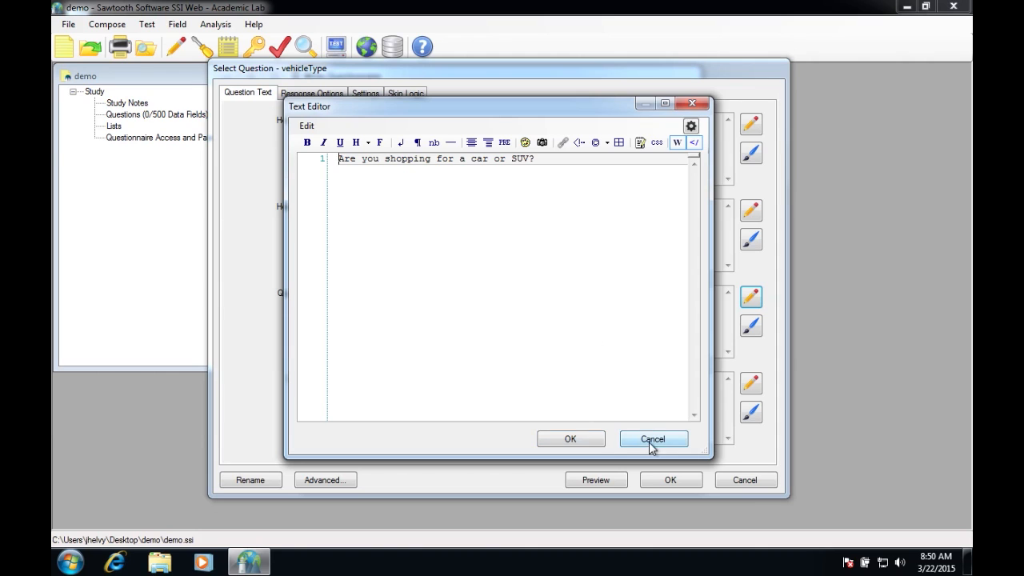
pyautogui.click(654, 438)
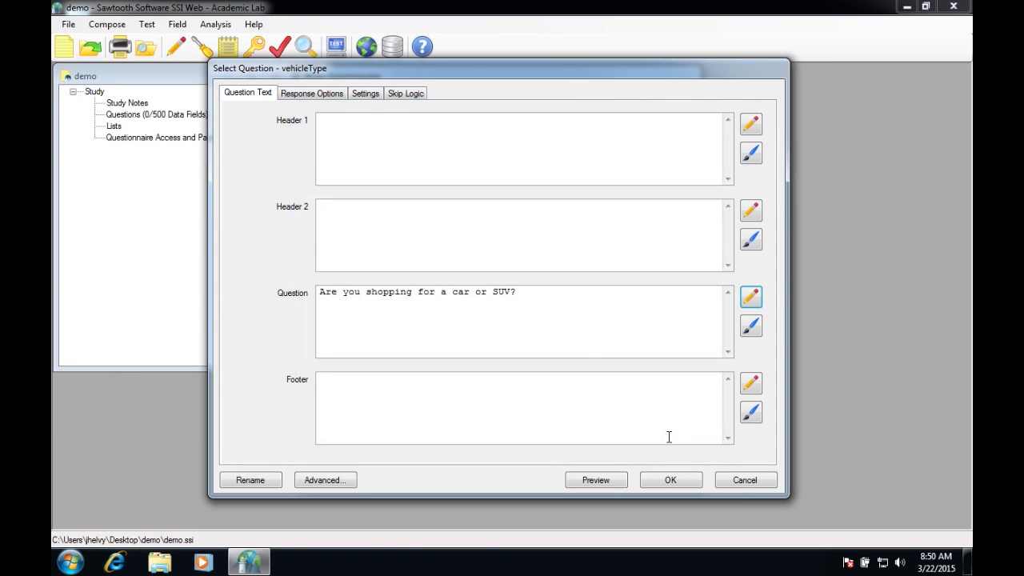
pyautogui.click(559, 325)
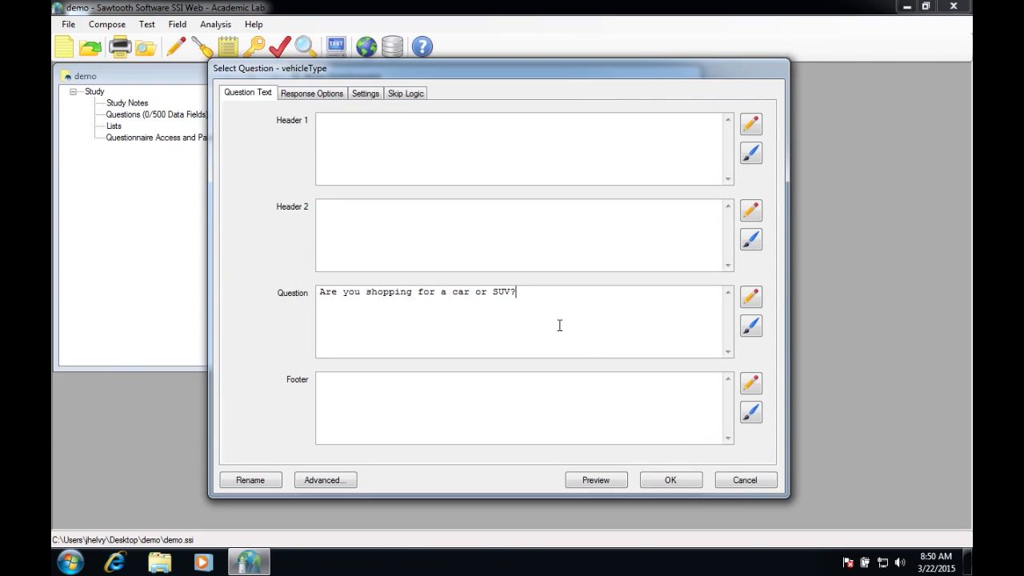
pyautogui.click(671, 480)
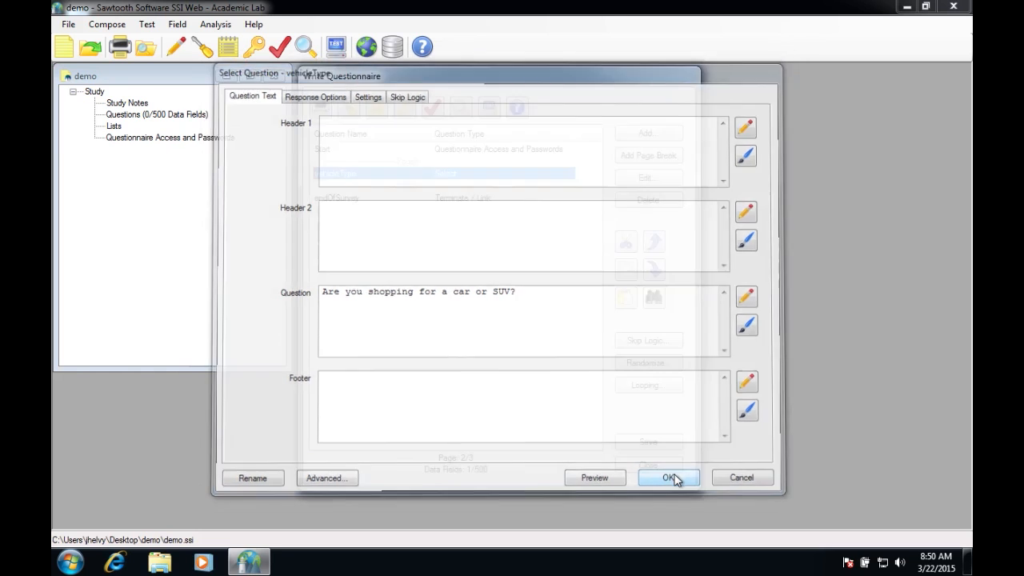
# Step: Reopen the vehicleType question to review its question text, and return to the questionnaire list
pyautogui.click(481, 201)
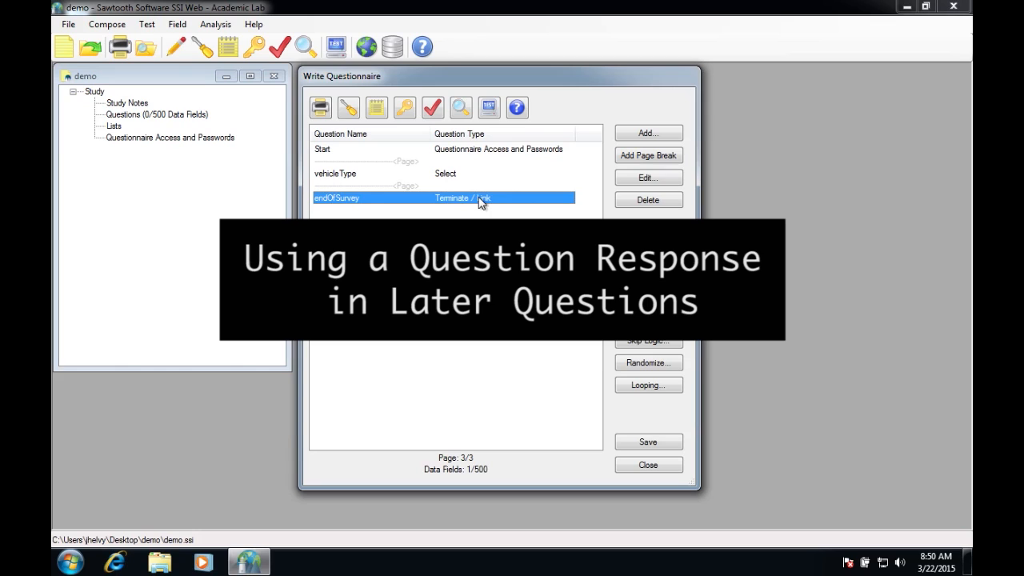
pyautogui.click(442, 175)
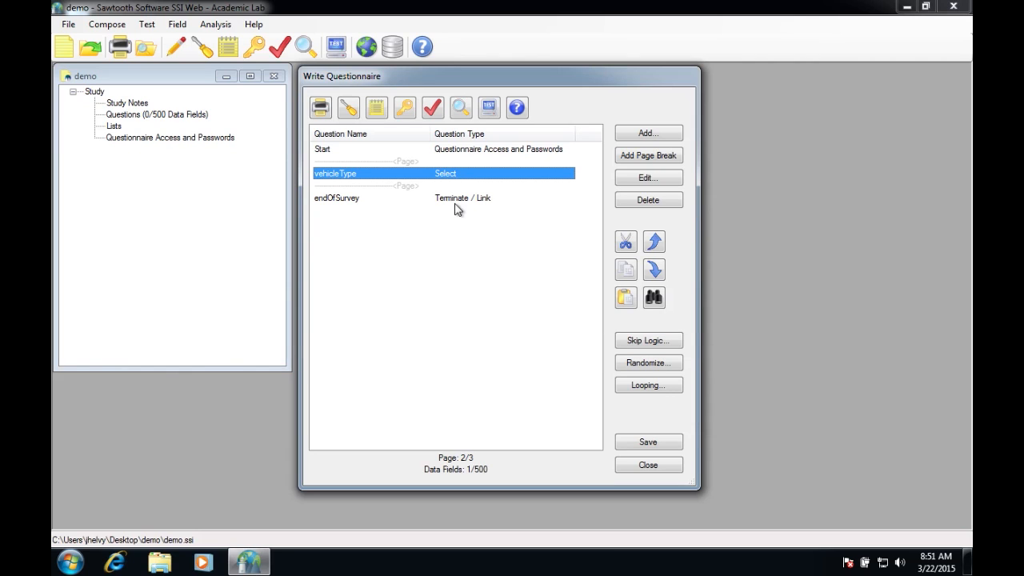
pyautogui.click(460, 200)
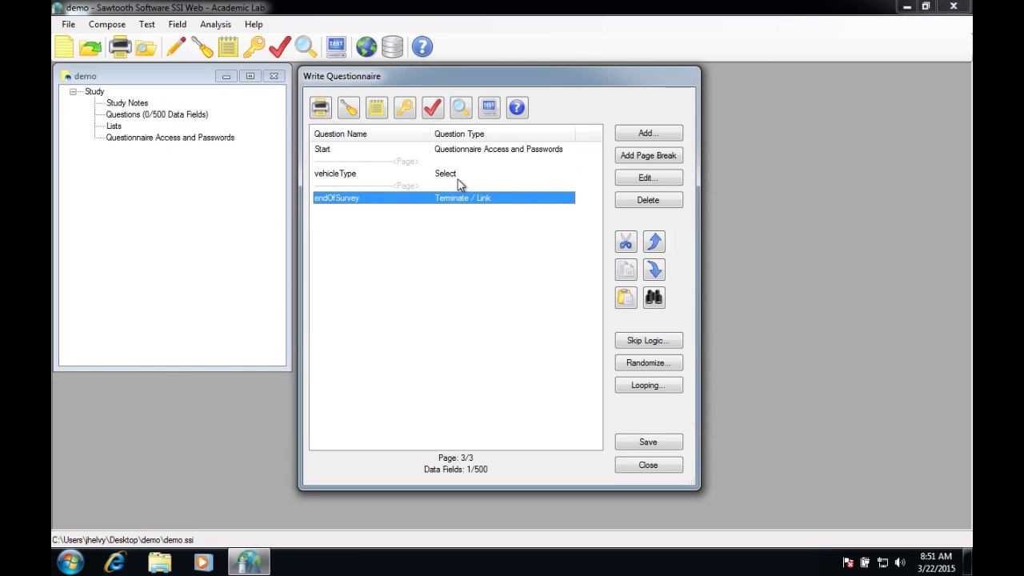
pyautogui.click(460, 178)
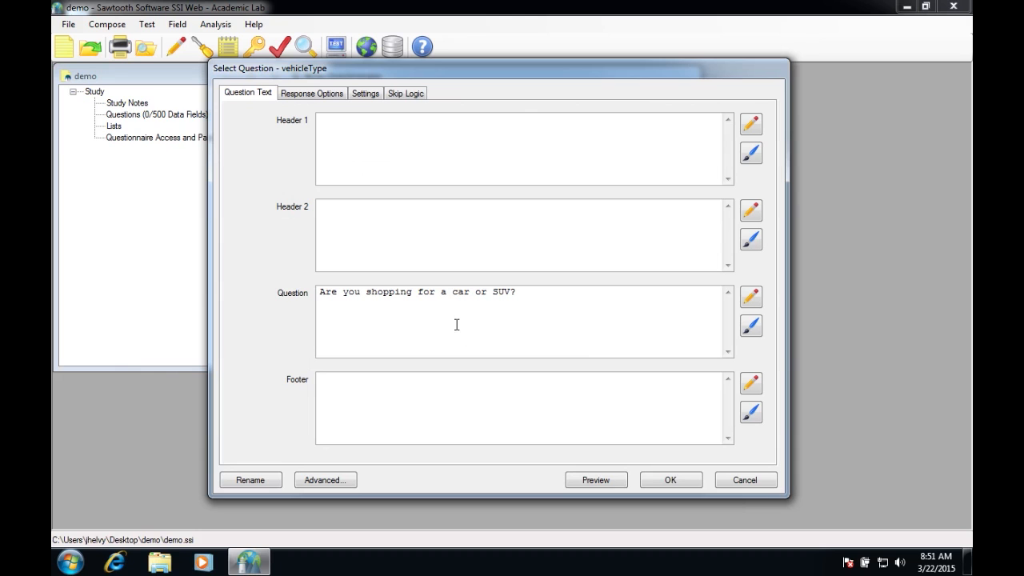
pyautogui.click(670, 480)
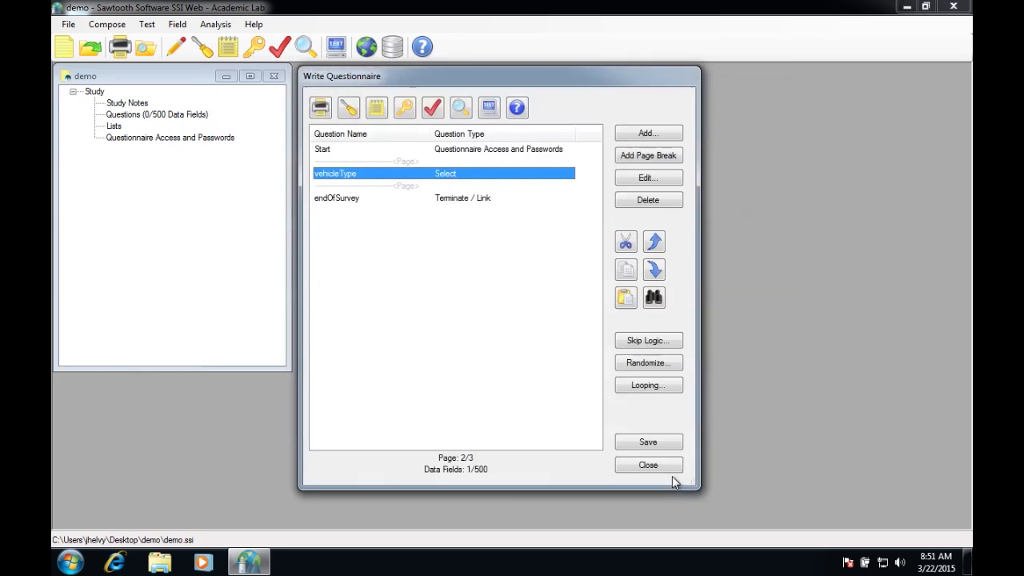
# Step: Add a Select question named "confirmVehicleType" after the page break that follows vehicleType
pyautogui.click(455, 189)
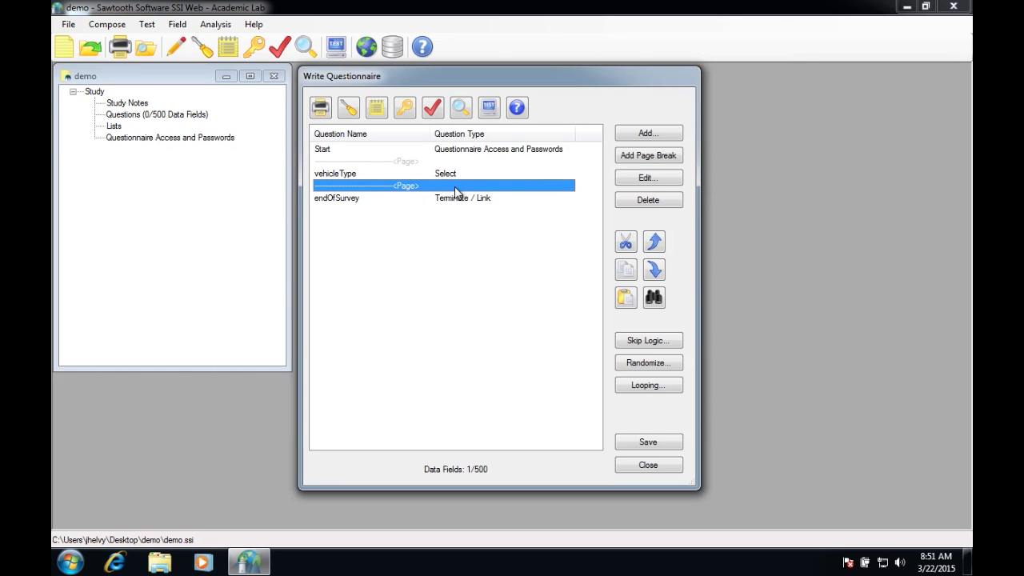
pyautogui.click(663, 136)
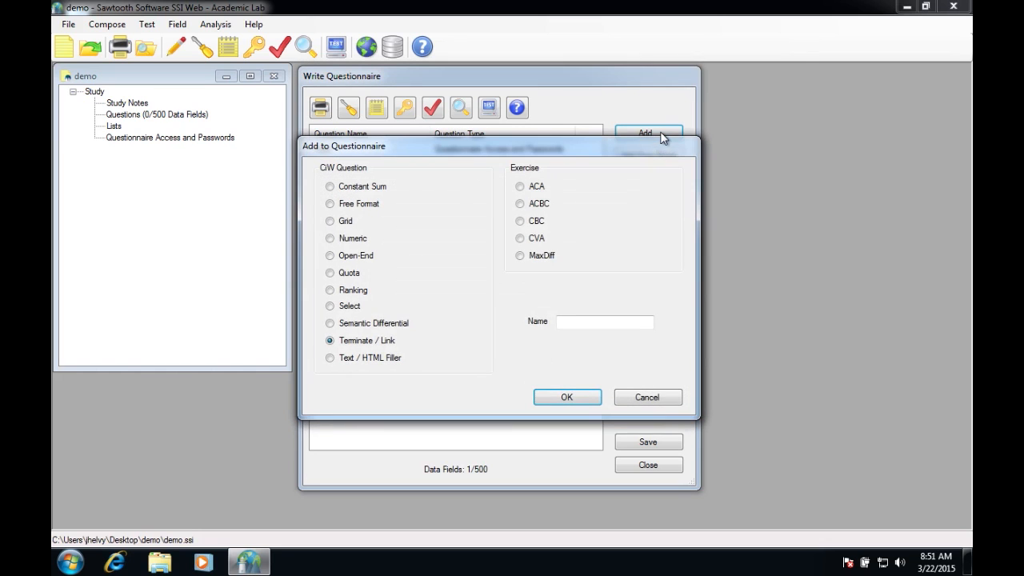
pyautogui.click(345, 307)
pyautogui.click(606, 323)
pyautogui.write('confirmVehicleType')
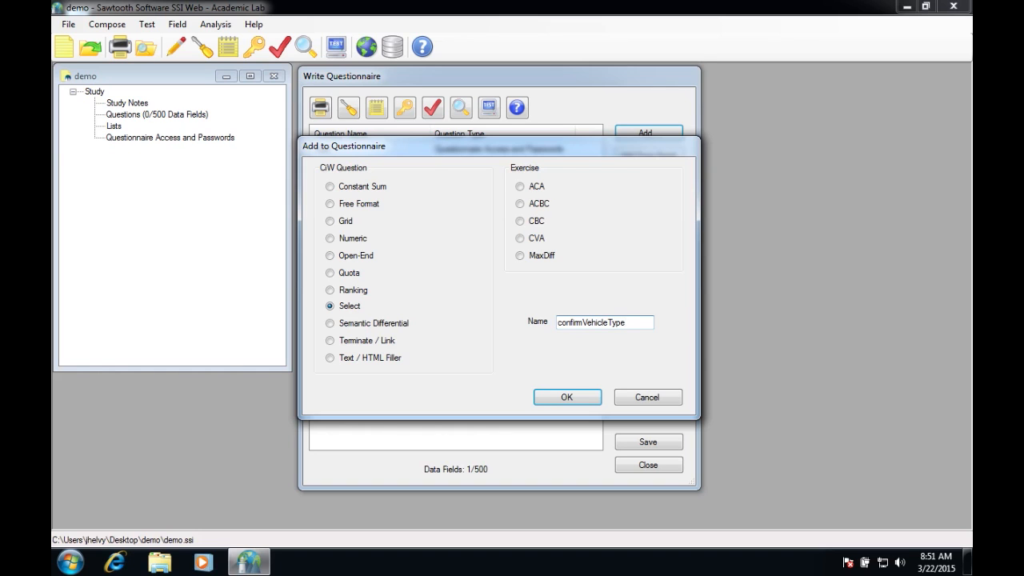
pyautogui.press('Return')
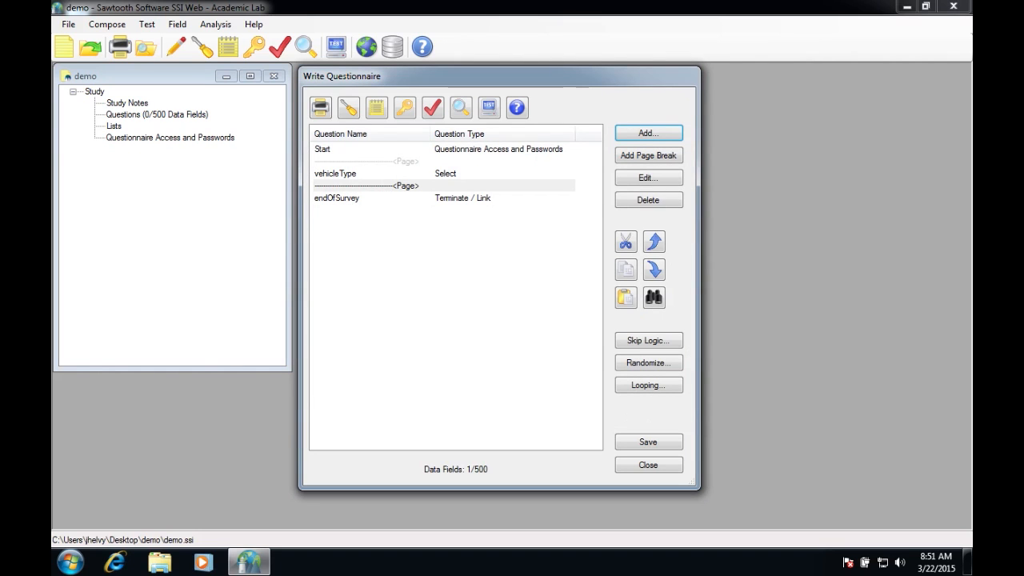
# Step: Set the confirmVehicleType question's Header 2 to "You chose ___" and its question text to "Is that correct?"
pyautogui.click(406, 306)
pyautogui.click(404, 223)
pyautogui.write('You chose ___')
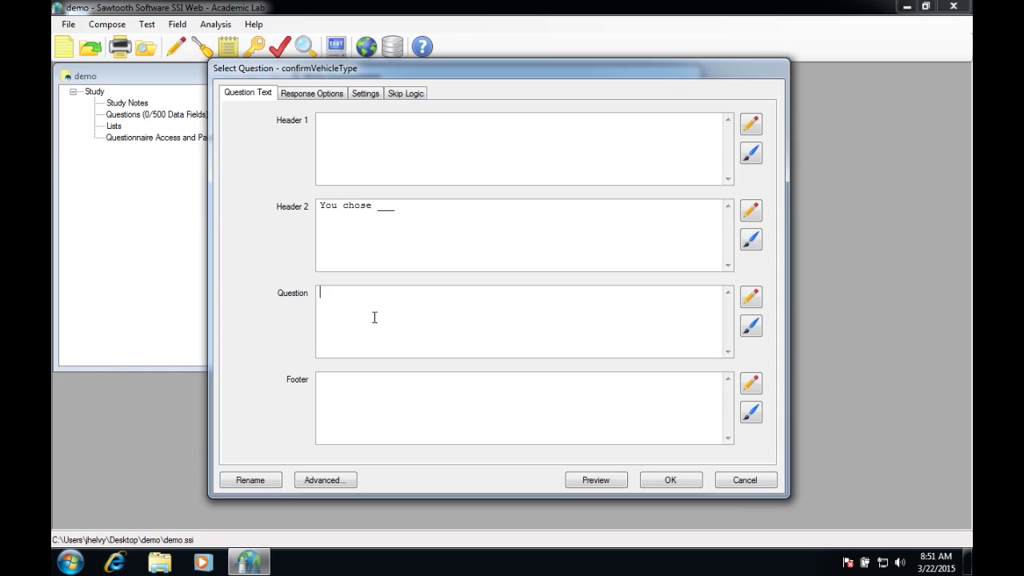
pyautogui.write('orrect?')
# Step: Add the response options "Yes" and "No" to the confirmVehicleType question and preview it
pyautogui.click(319, 97)
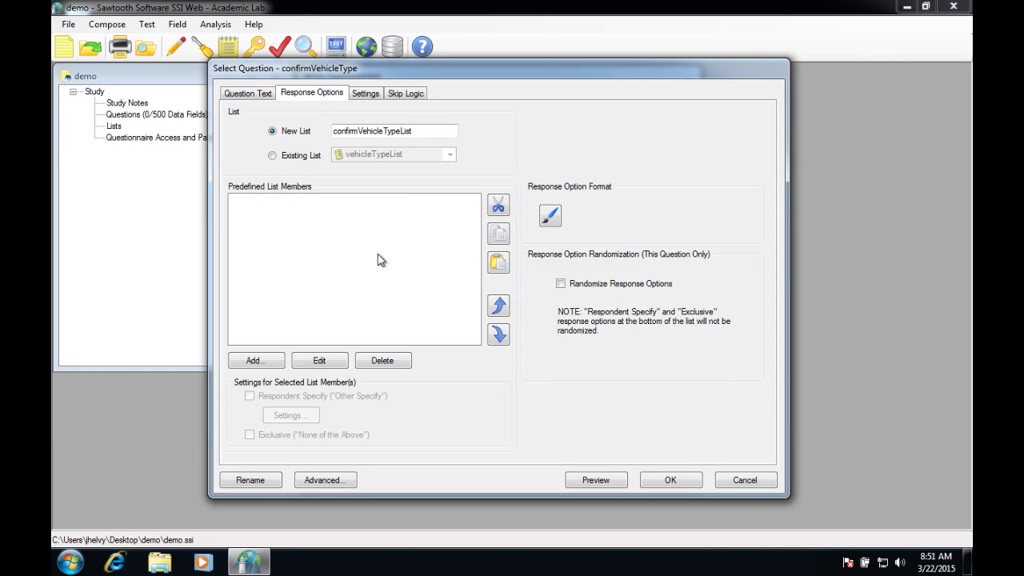
pyautogui.click(253, 361)
pyautogui.write('Yes')
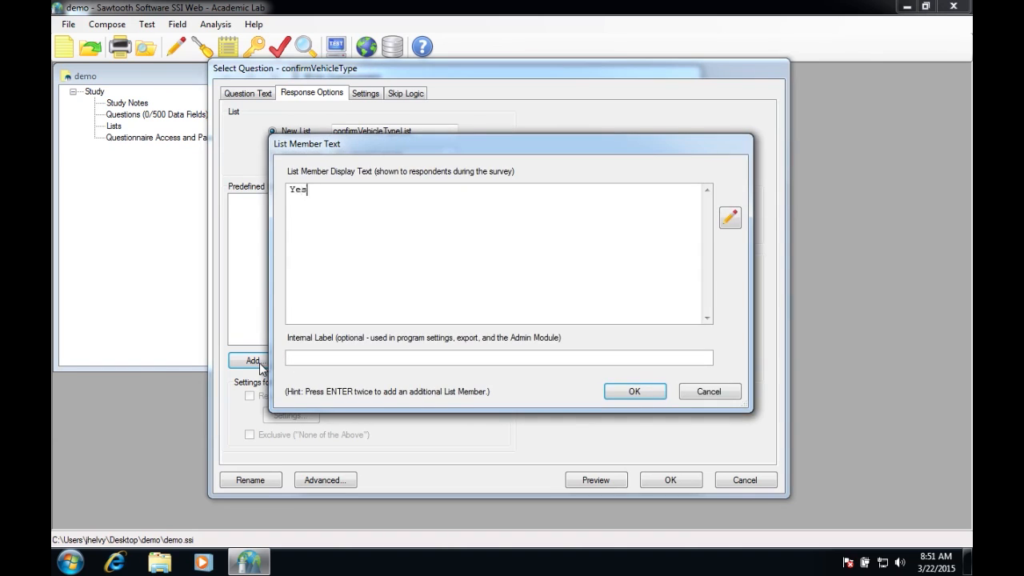
pyautogui.press('Return')
pyautogui.press('Return')
pyautogui.write('No')
pyautogui.press('Return')
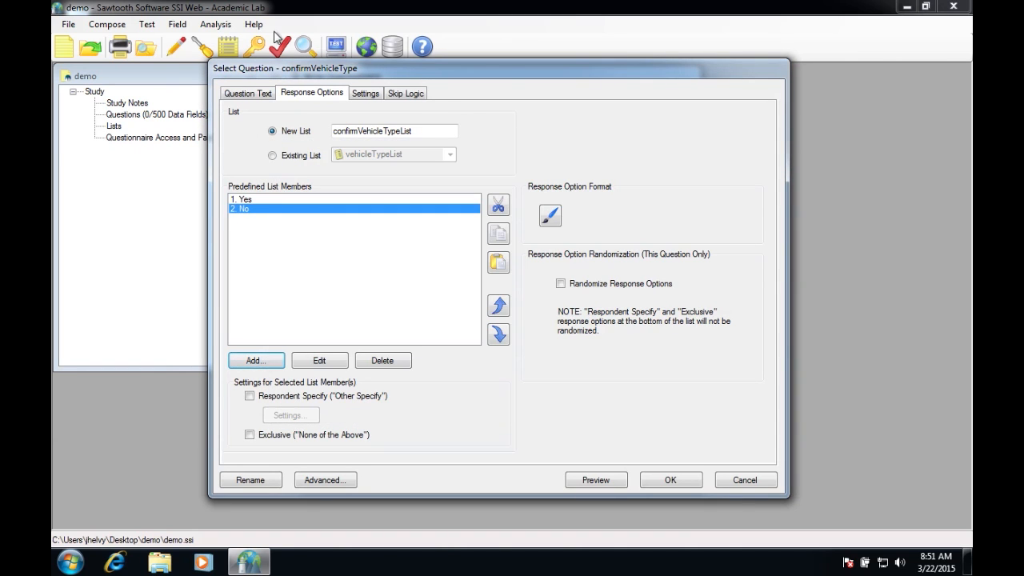
pyautogui.click(251, 94)
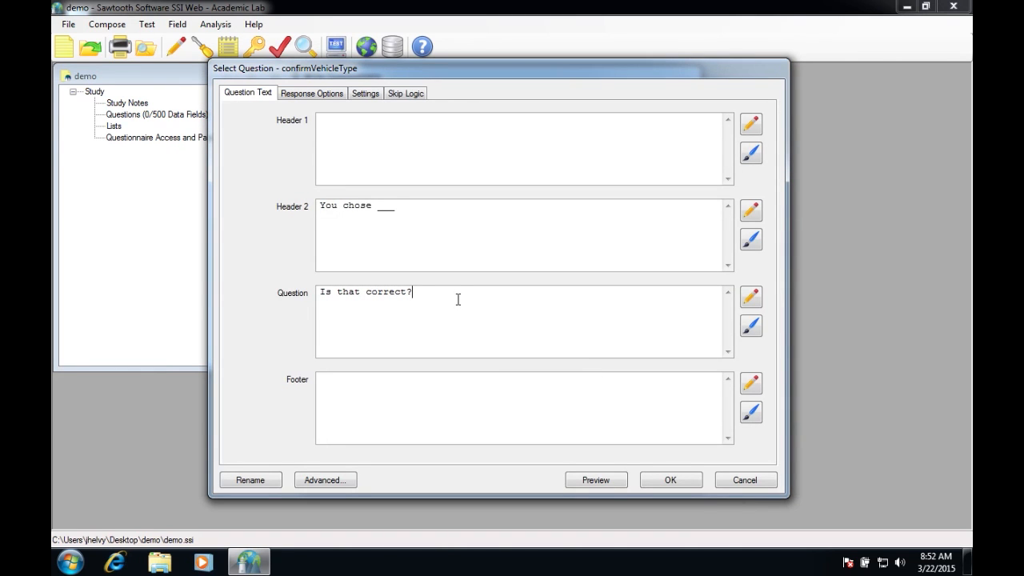
pyautogui.click(612, 480)
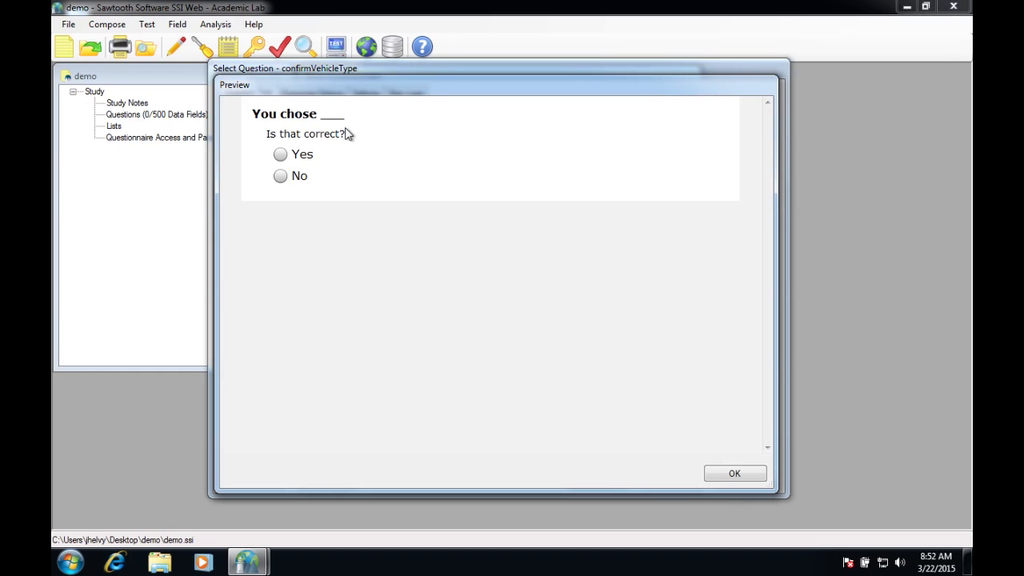
# Step: Close the preview, accept the confirmVehicleType question and insert a page break between it and endOfSurvey
pyautogui.moveTo(352, 117); pyautogui.dragTo(331, 115)
pyautogui.click(726, 472)
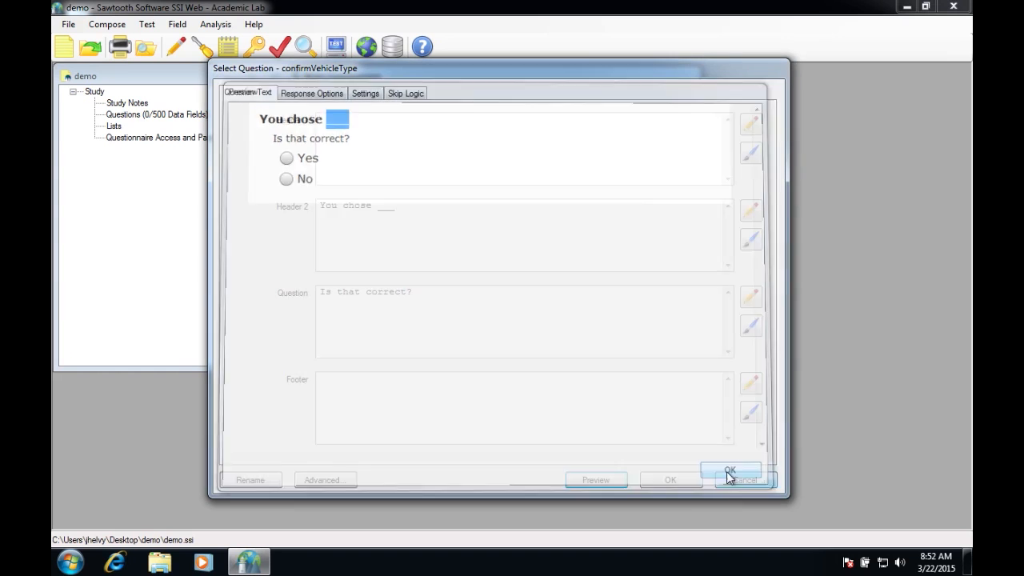
pyautogui.click(657, 477)
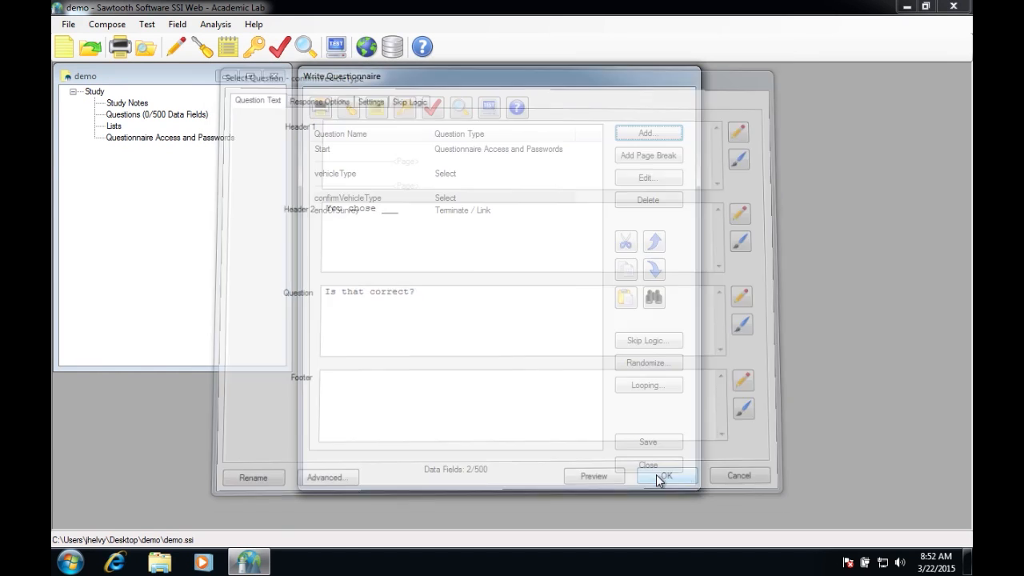
pyautogui.click(424, 205)
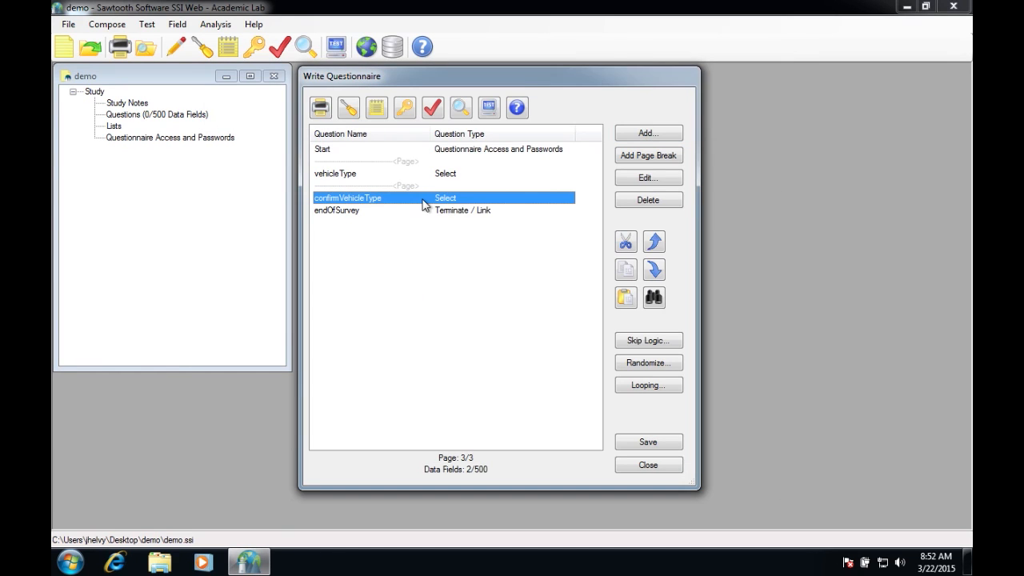
pyautogui.click(648, 155)
pyautogui.click(403, 200)
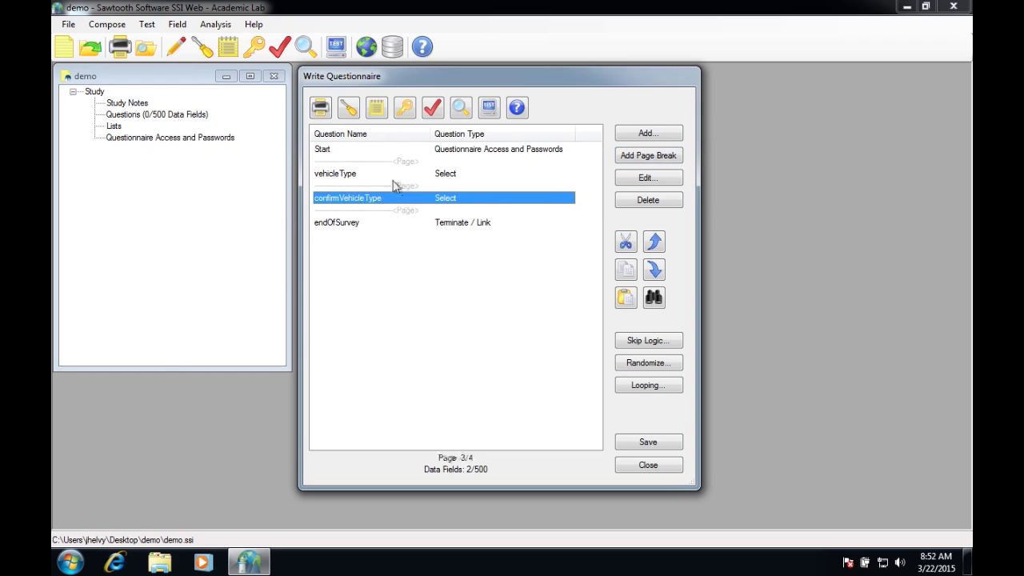
# Step: Open the study's lists and examine the members of confirmVehicleTypeList and vehicleTypeList
pyautogui.click(366, 174)
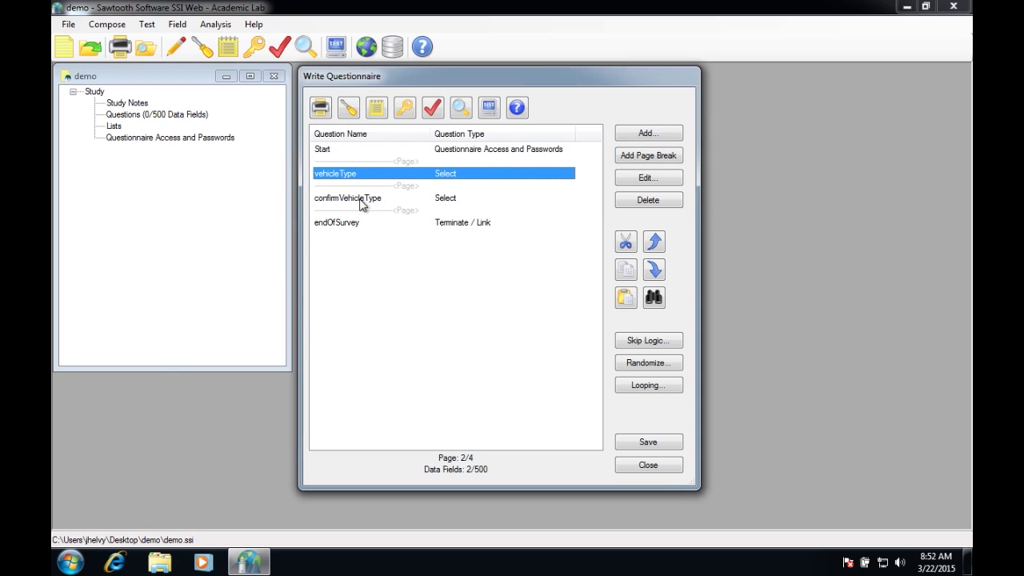
pyautogui.click(367, 200)
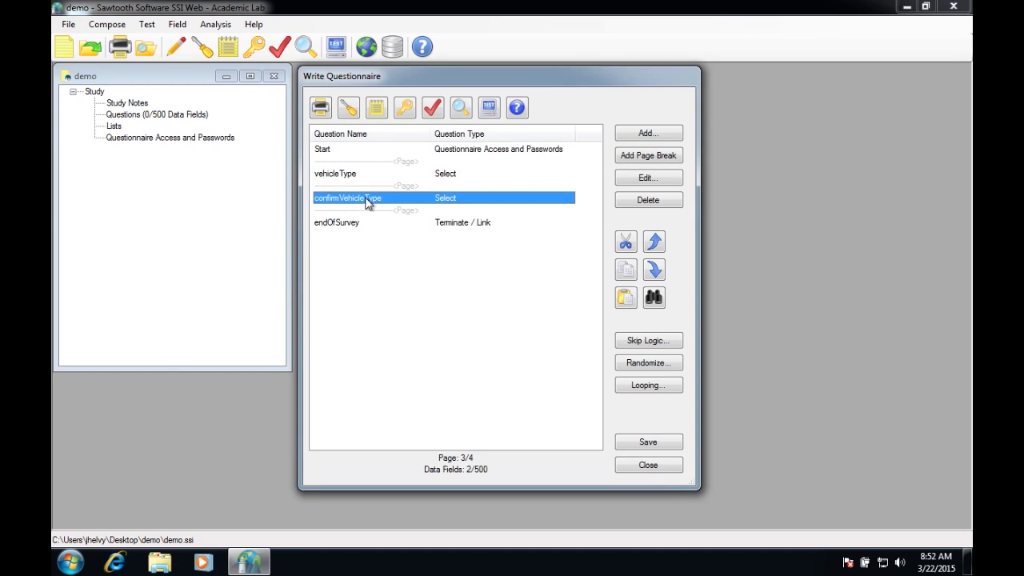
pyautogui.click(376, 112)
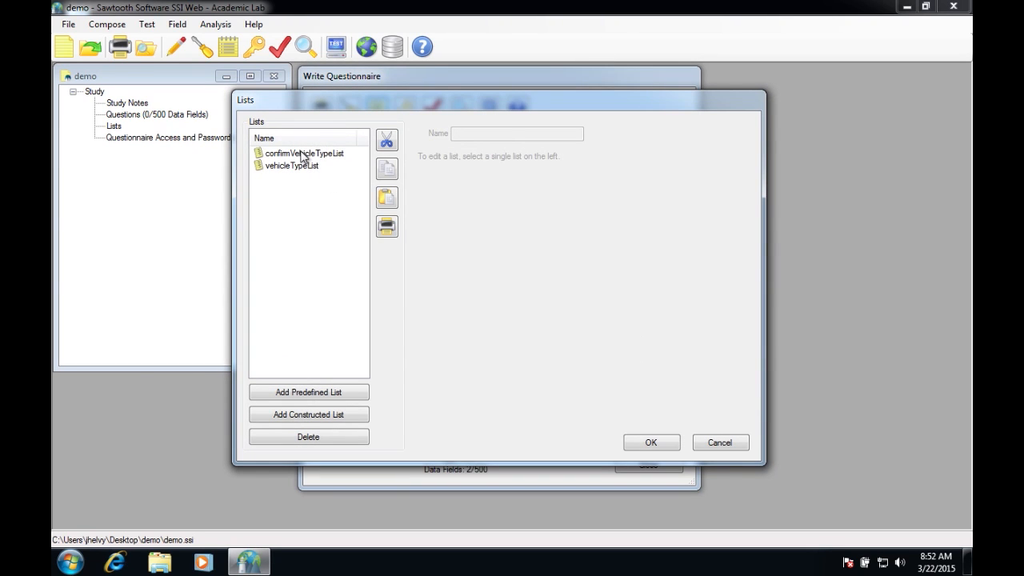
pyautogui.click(303, 154)
pyautogui.click(303, 166)
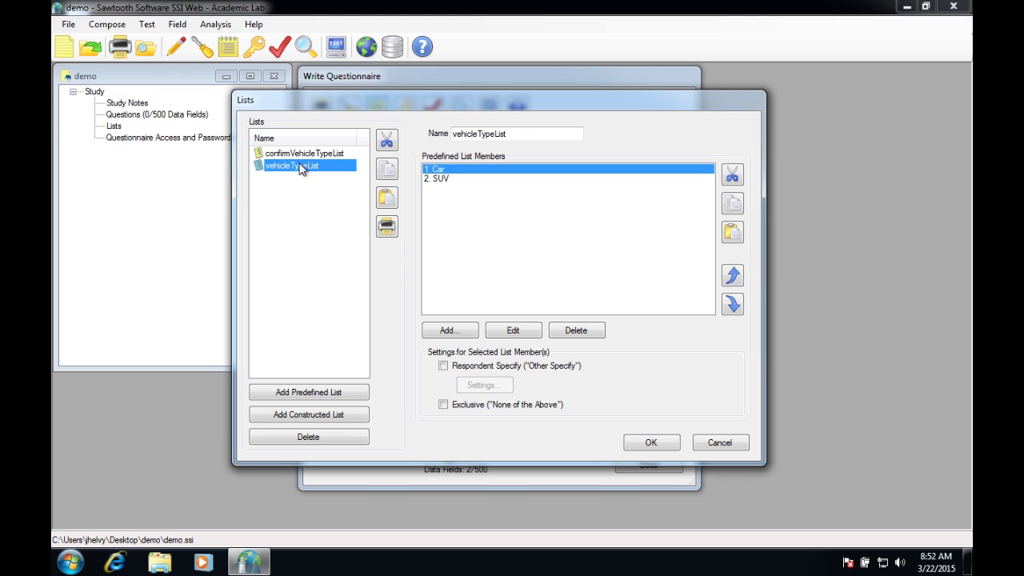
pyautogui.click(444, 178)
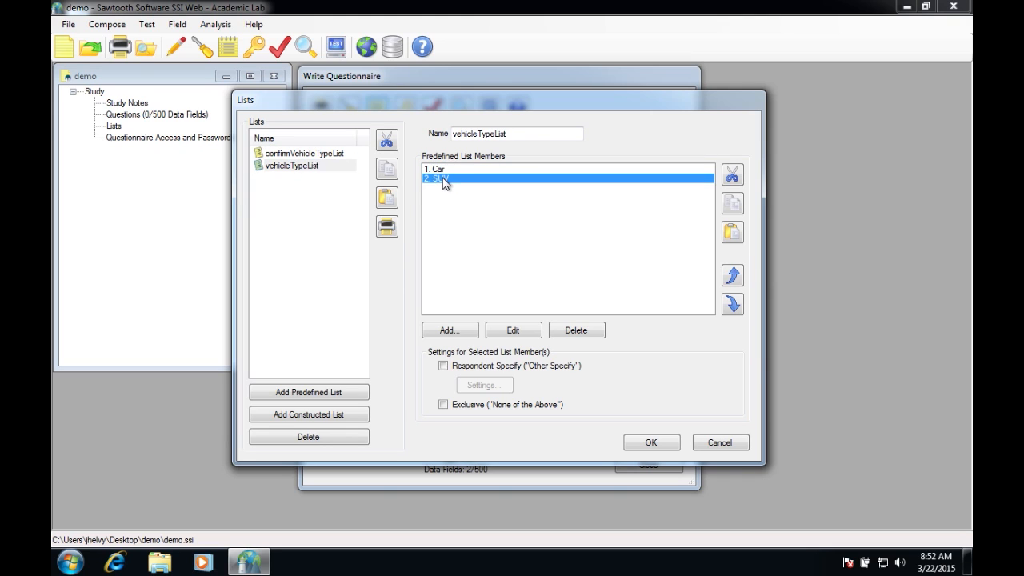
pyautogui.click(441, 169)
pyautogui.click(312, 154)
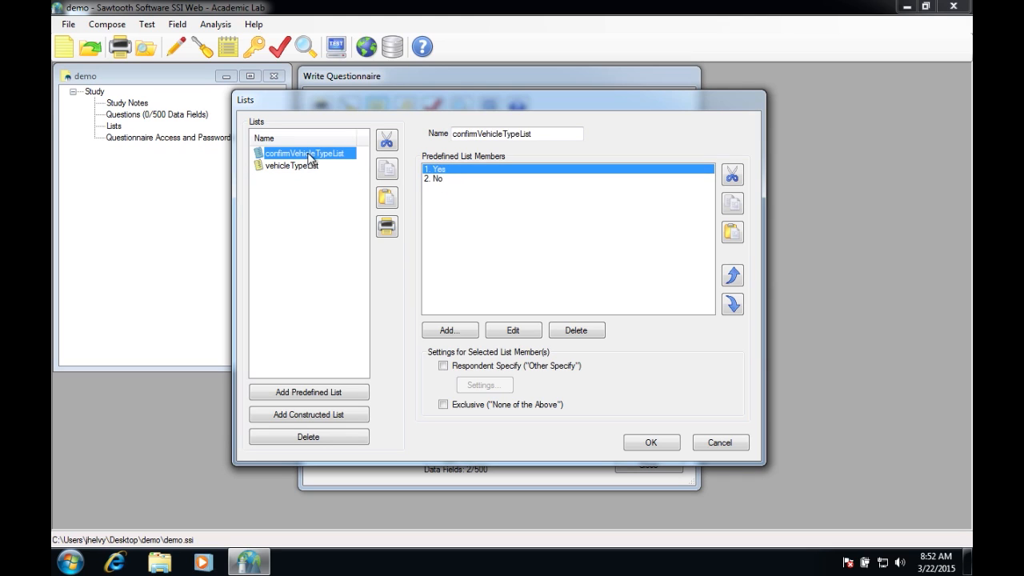
pyautogui.click(298, 166)
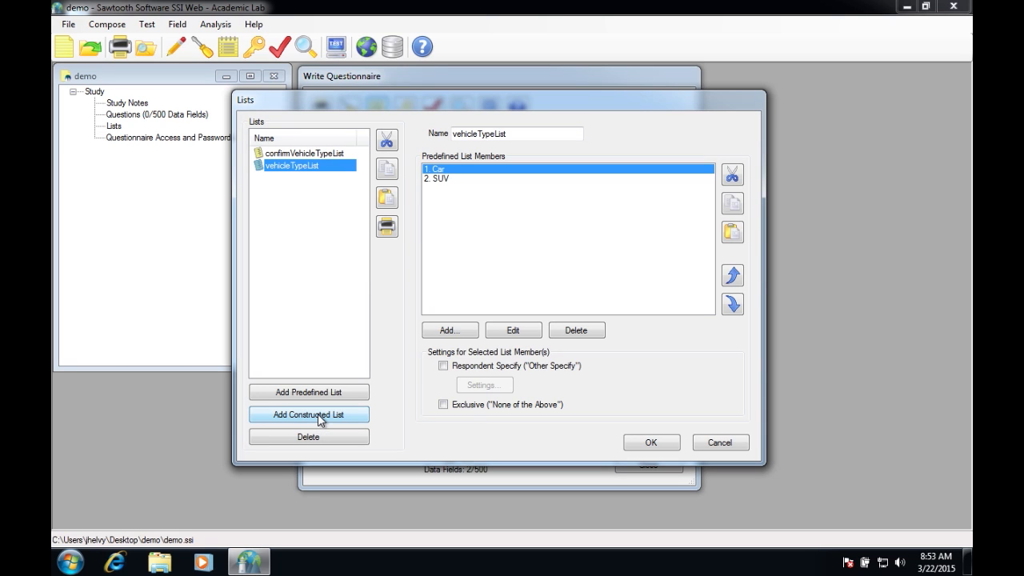
pyautogui.click(436, 171)
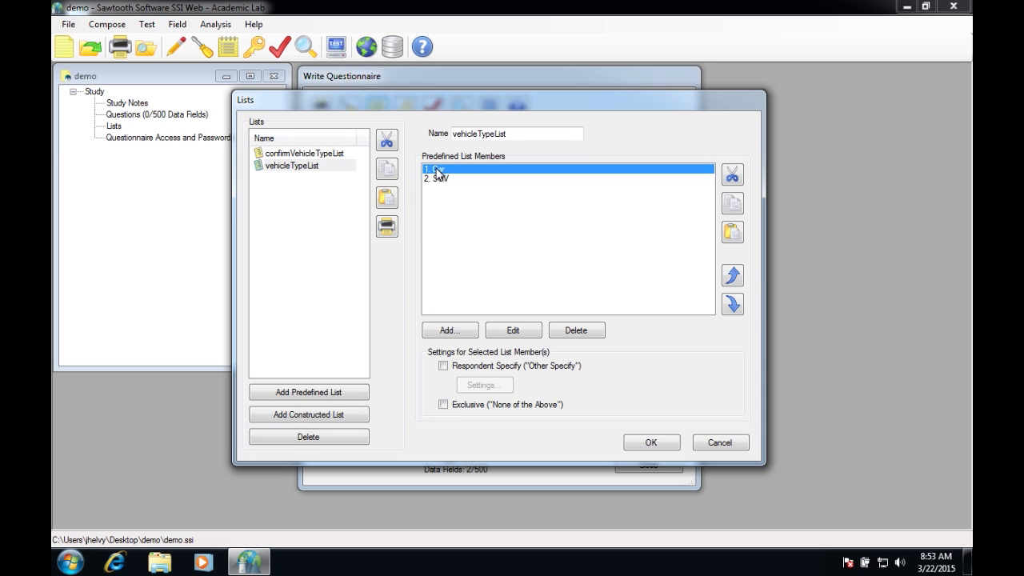
pyautogui.click(441, 178)
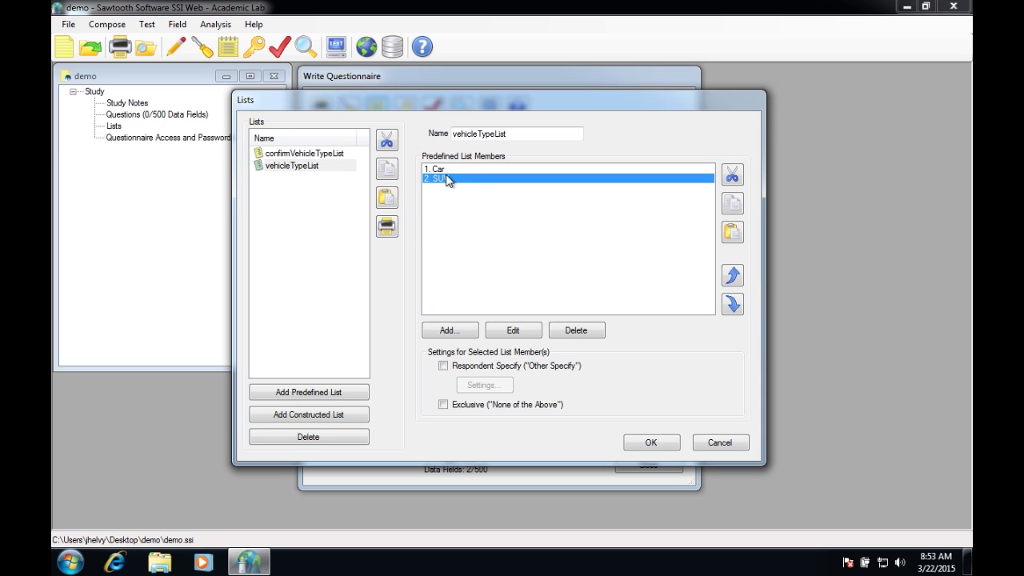
# Step: Add a constructed list named "confirmChoice" with vehicleTypeList as its parent
pyautogui.click(334, 414)
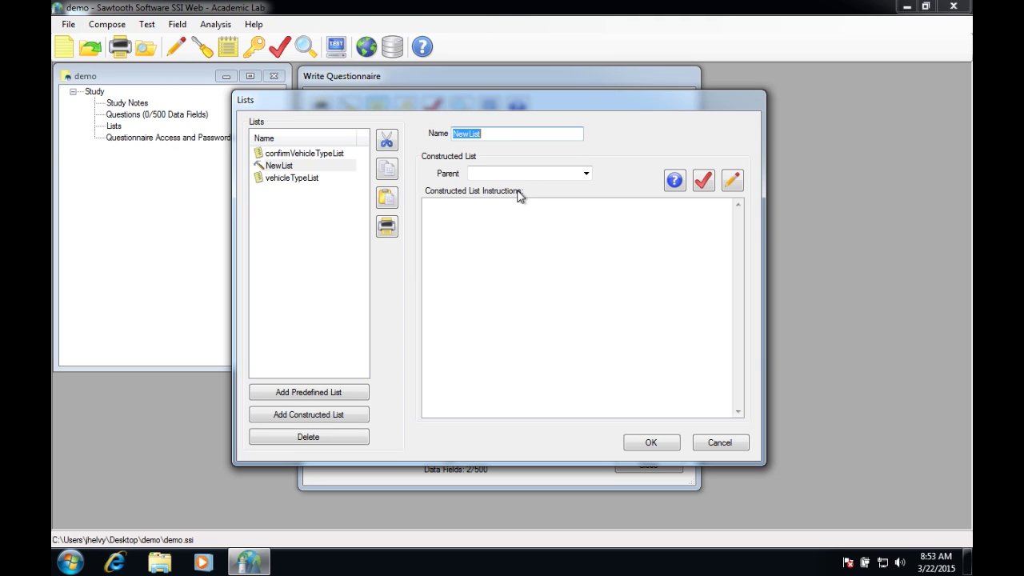
pyautogui.write('confirmChoice')
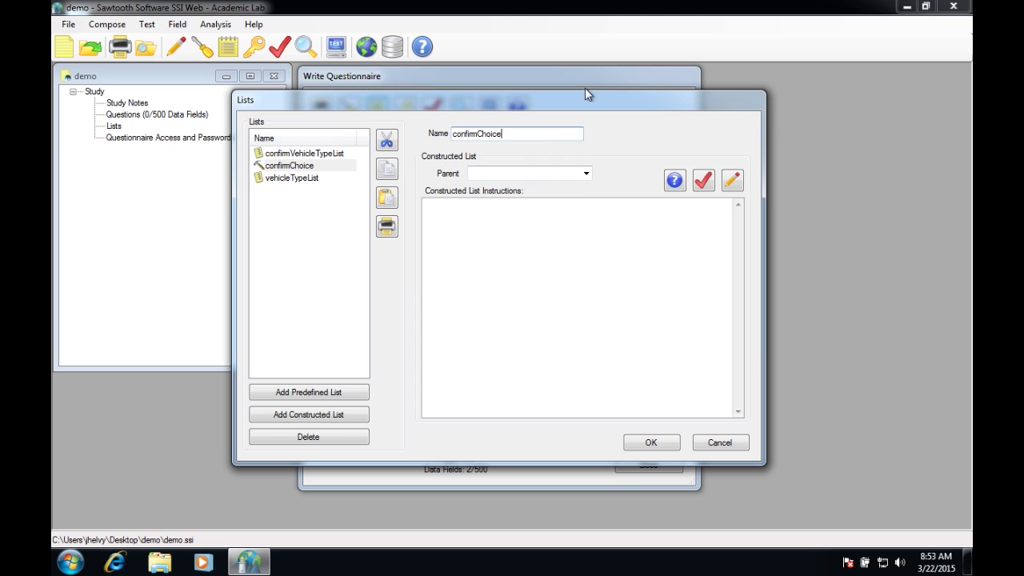
pyautogui.click(586, 173)
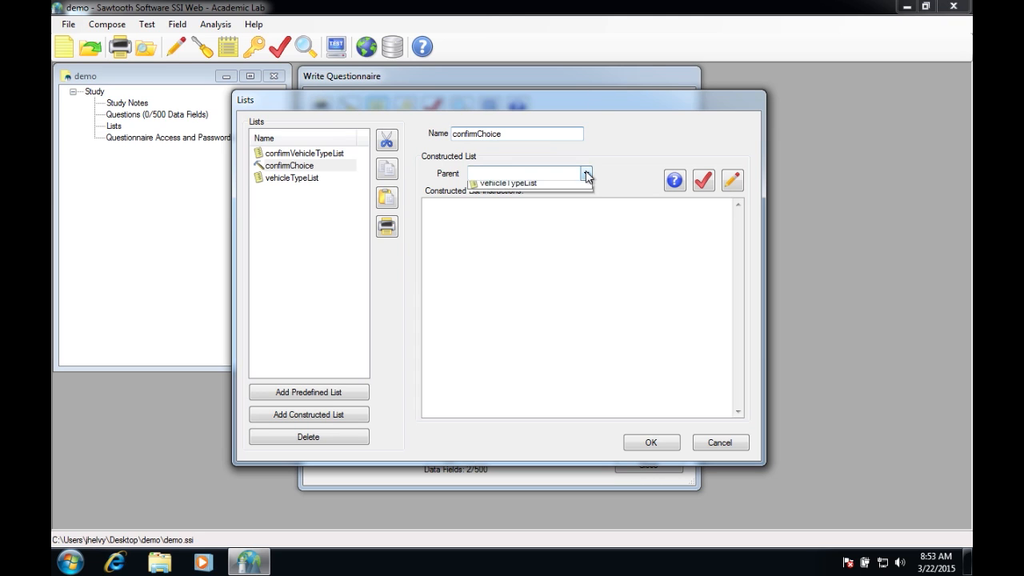
pyautogui.click(535, 200)
pyautogui.moveTo(390, 100); pyautogui.dragTo(441, 213)
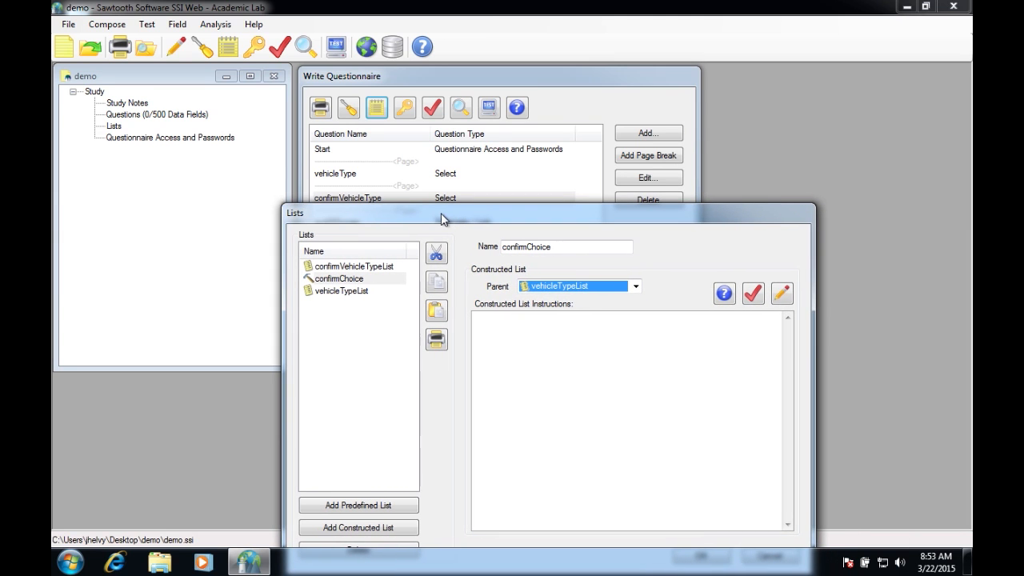
# Step: Look up the Add If Chosen function in the list functions help and copy "AIC (QuestionName)" into the confirmChoice list instructions
pyautogui.click(563, 363)
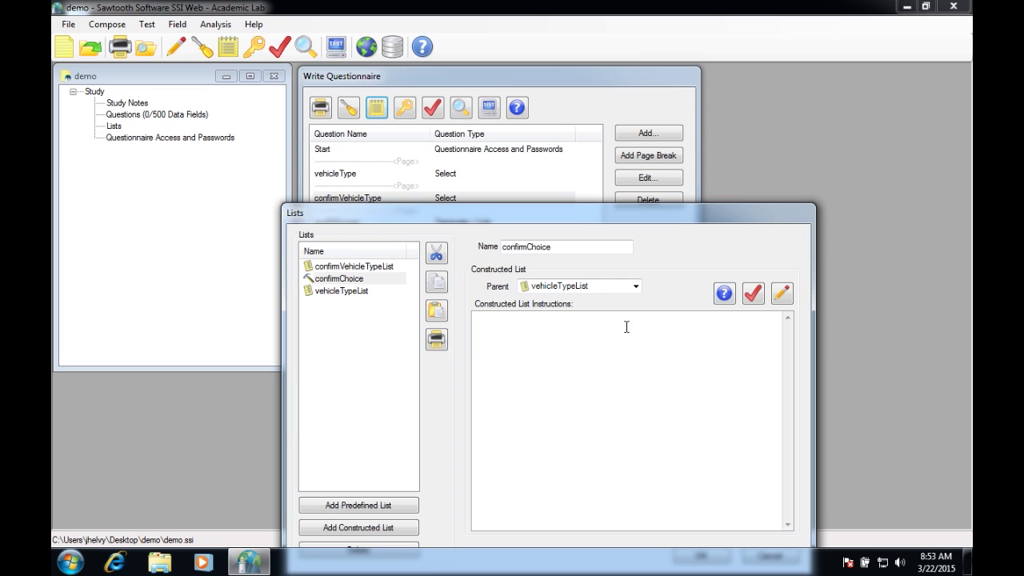
pyautogui.click(725, 293)
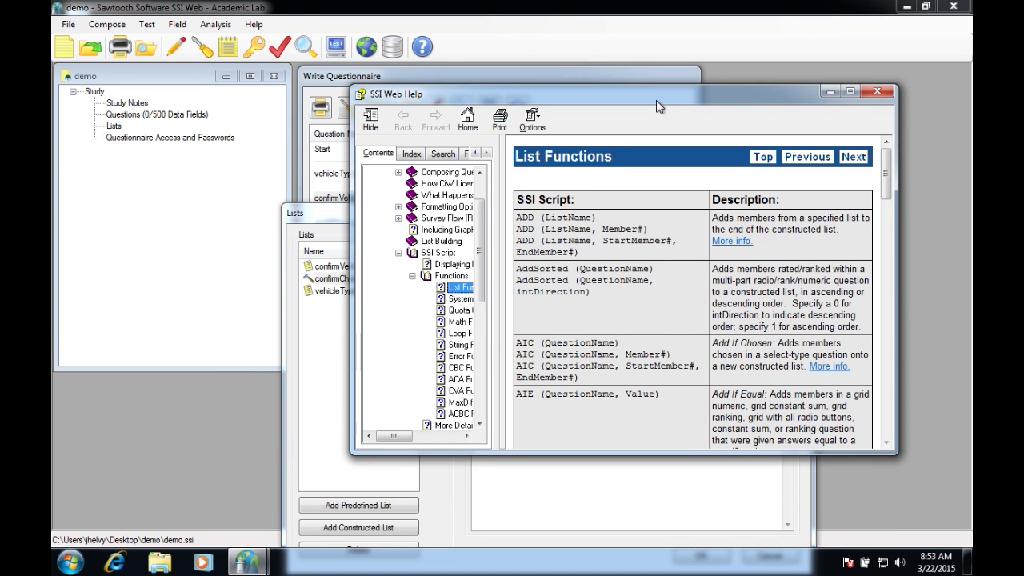
pyautogui.moveTo(656, 100); pyautogui.dragTo(634, 93)
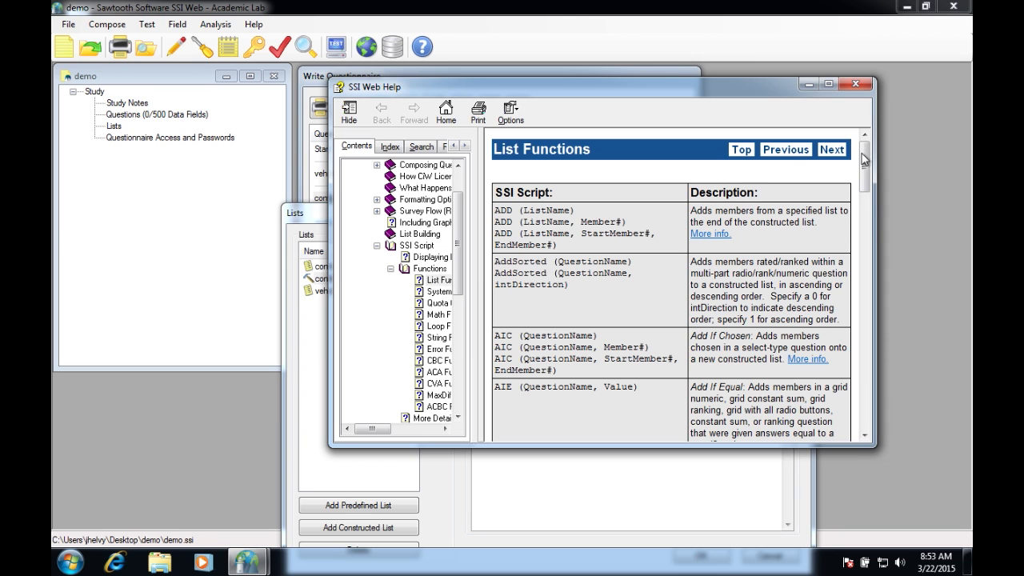
pyautogui.scroll(-3, 864, 162)
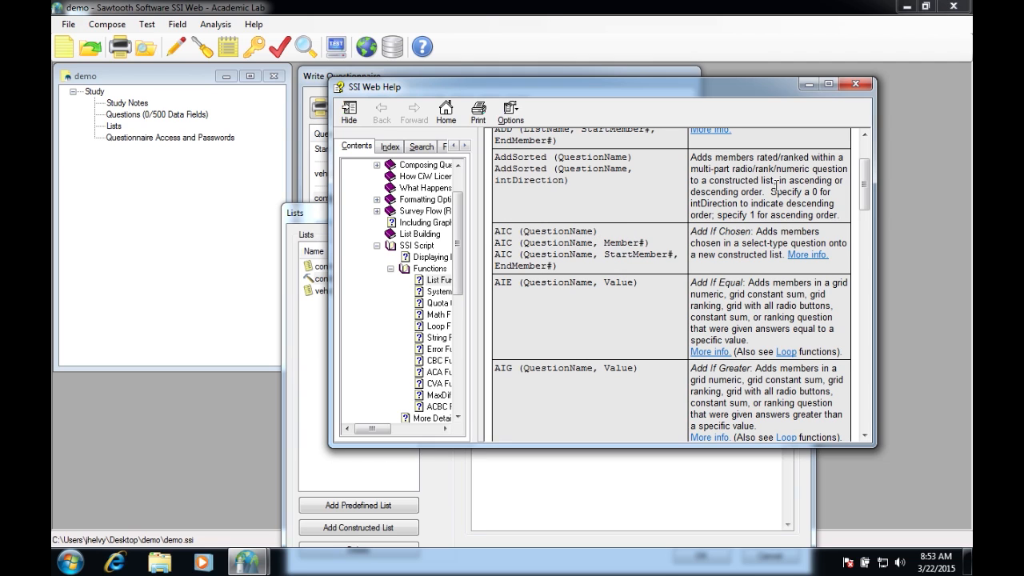
pyautogui.moveTo(748, 232); pyautogui.dragTo(690, 232)
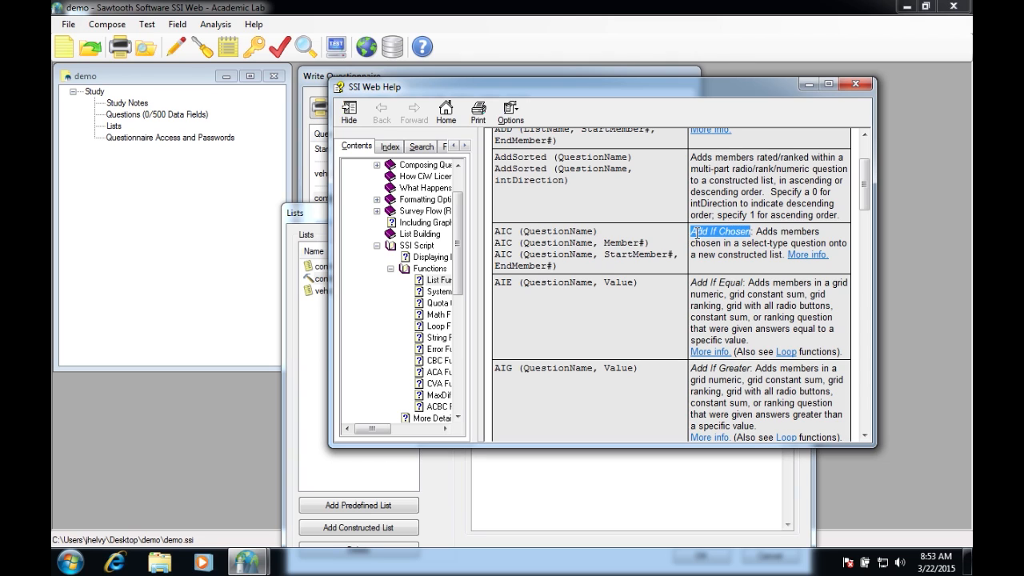
pyautogui.click(729, 266)
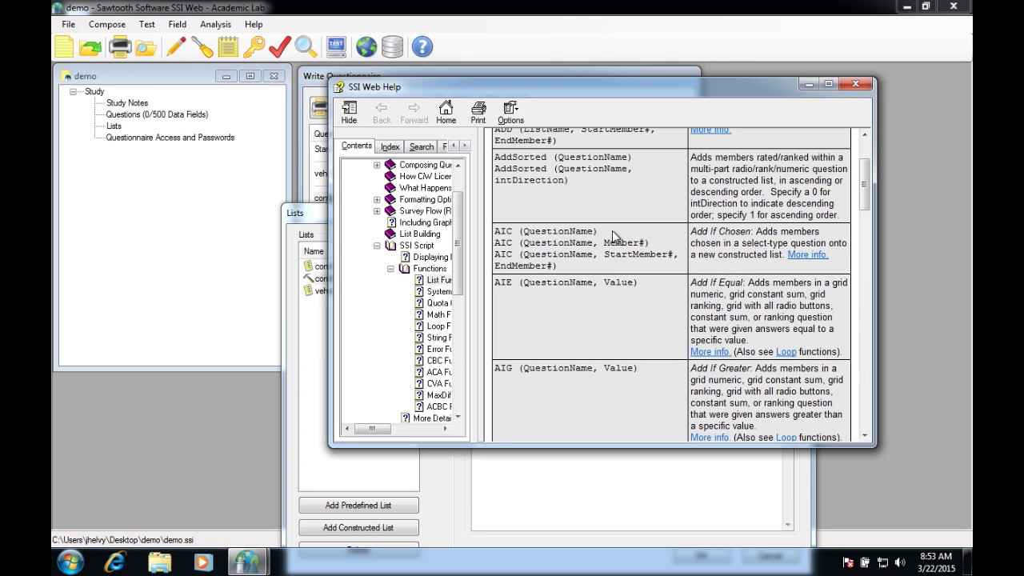
pyautogui.moveTo(599, 231); pyautogui.dragTo(493, 231)
pyautogui.hotkey('ctrl', 'c')
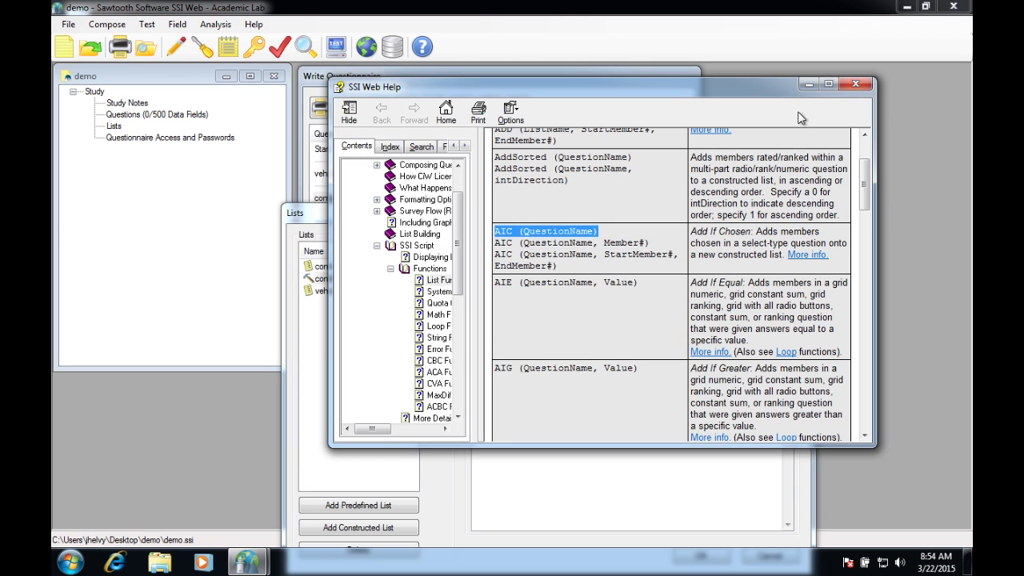
pyautogui.click(854, 84)
pyautogui.click(571, 379)
pyautogui.hotkey('ctrl', 'v')
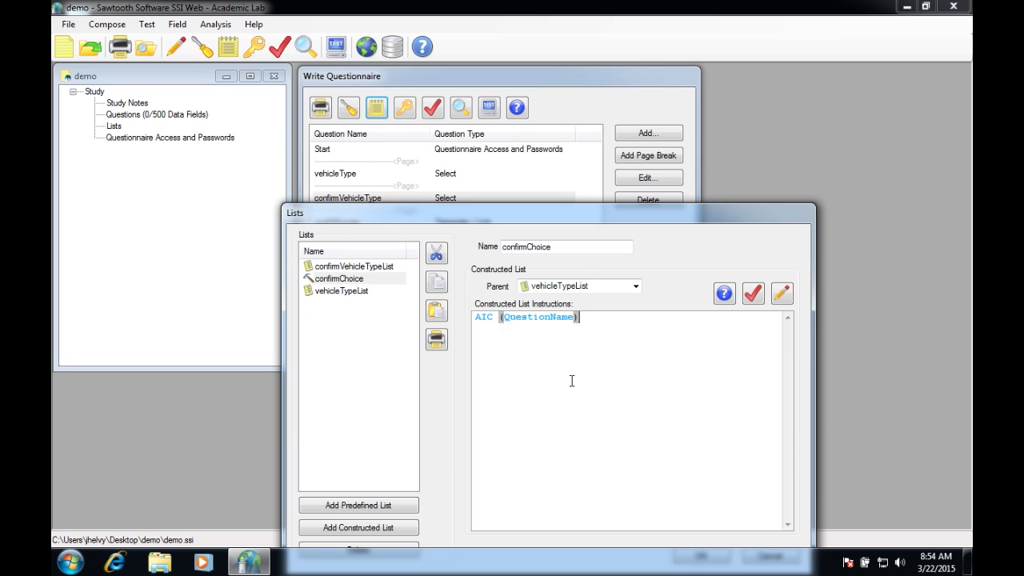
# Step: Change the confirmChoice list instruction to "AIC(vehicleType)" and accept the lists
pyautogui.doubleClick(537, 318)
pyautogui.press('BackSpace')
pyautogui.press('BackSpace')
pyautogui.press('Delete')
pyautogui.press('BackSpace')
pyautogui.write(')')
pyautogui.write('(')
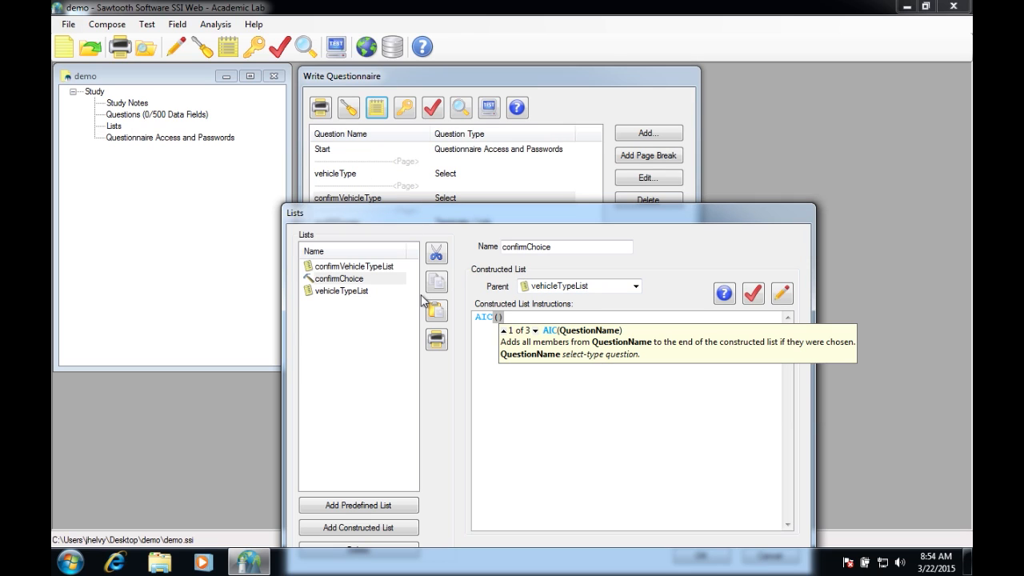
pyautogui.write('vehicle')
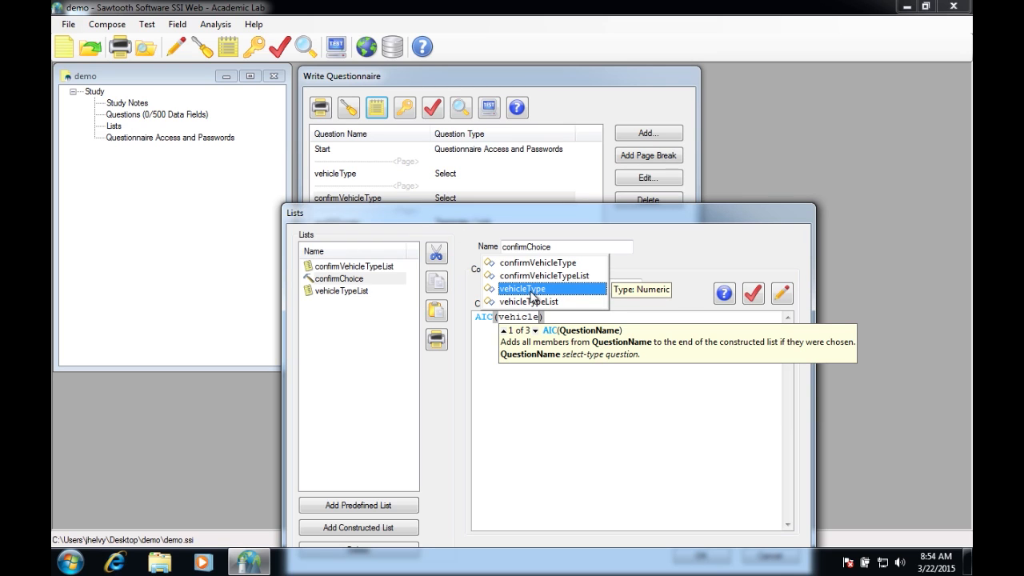
pyautogui.doubleClick(531, 293)
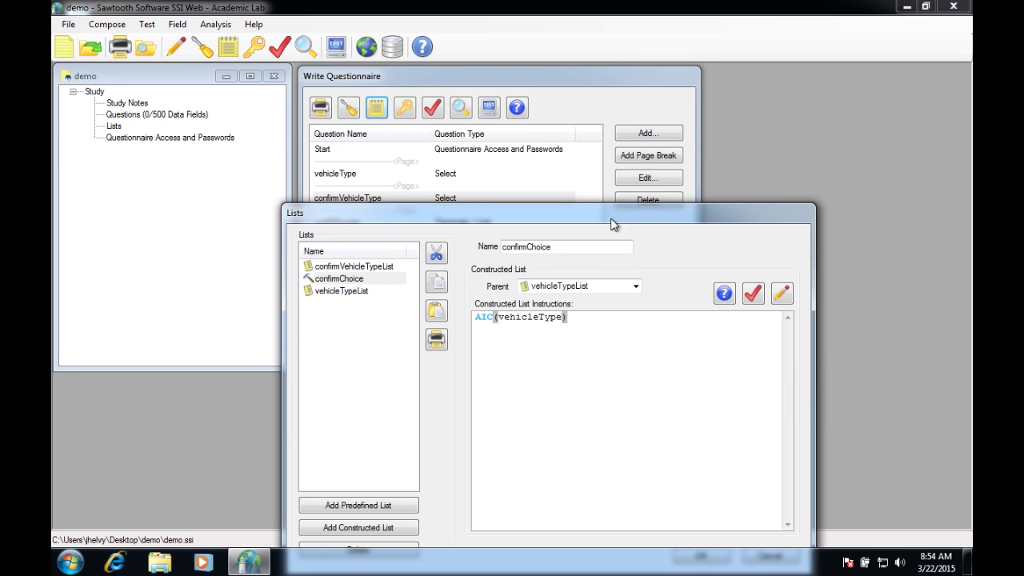
pyautogui.moveTo(610, 219); pyautogui.dragTo(648, 134)
pyautogui.click(586, 239)
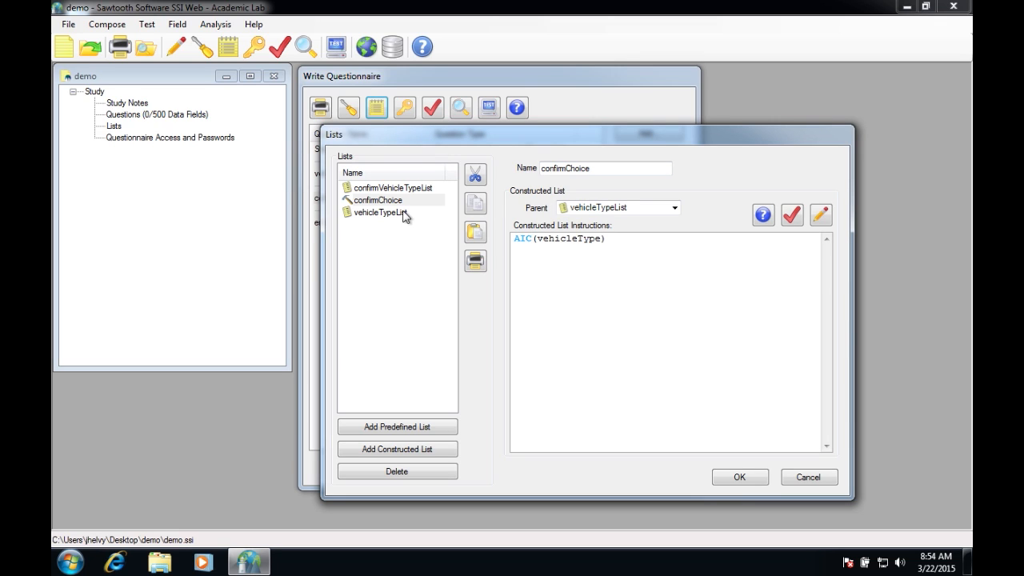
pyautogui.click(566, 250)
pyautogui.click(751, 477)
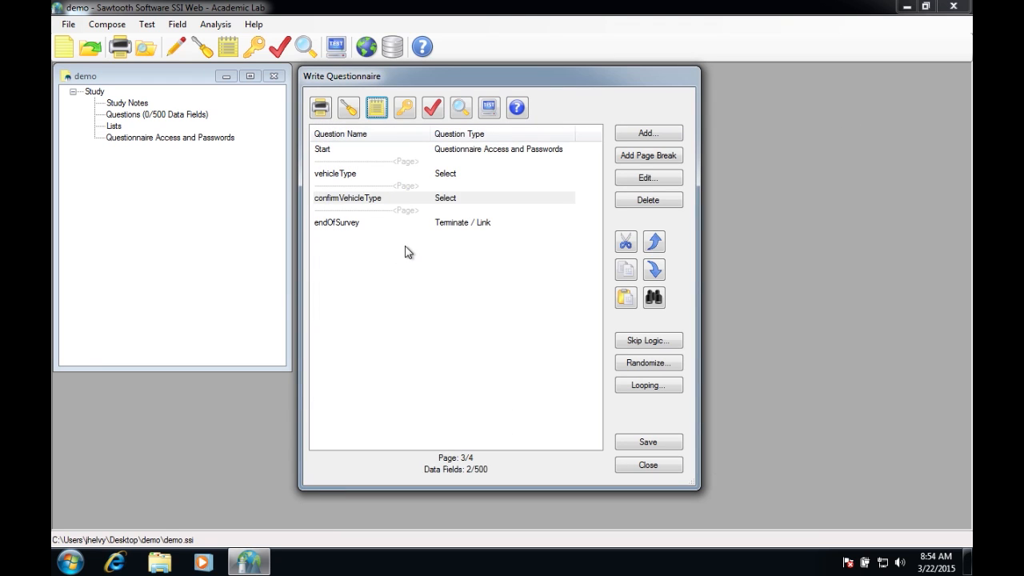
# Step: Insert an SSI Script block with the ListLabel function after "You chose" in Header 2 of the confirmVehicleType question
pyautogui.click(363, 200)
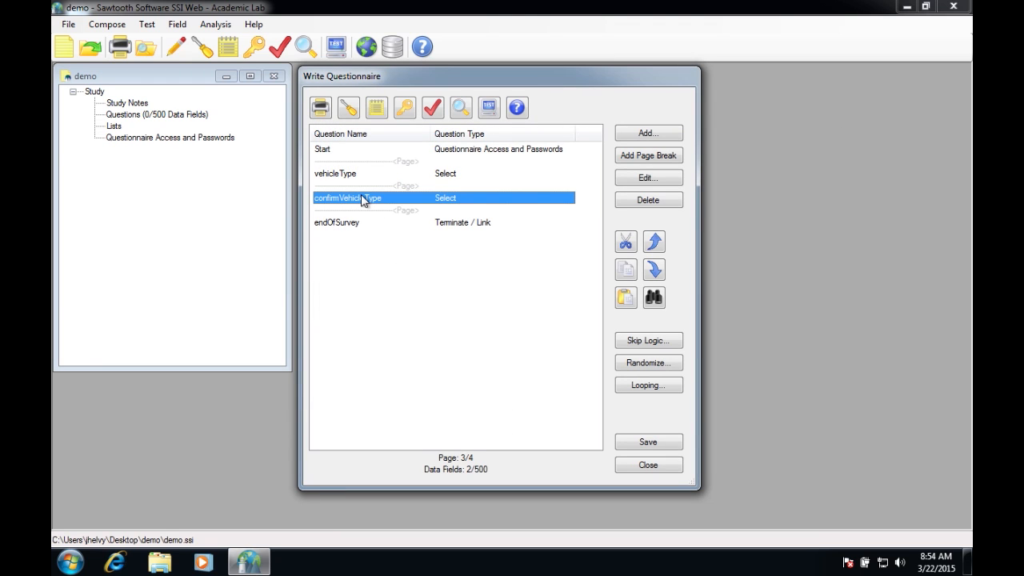
pyautogui.doubleClick(366, 205)
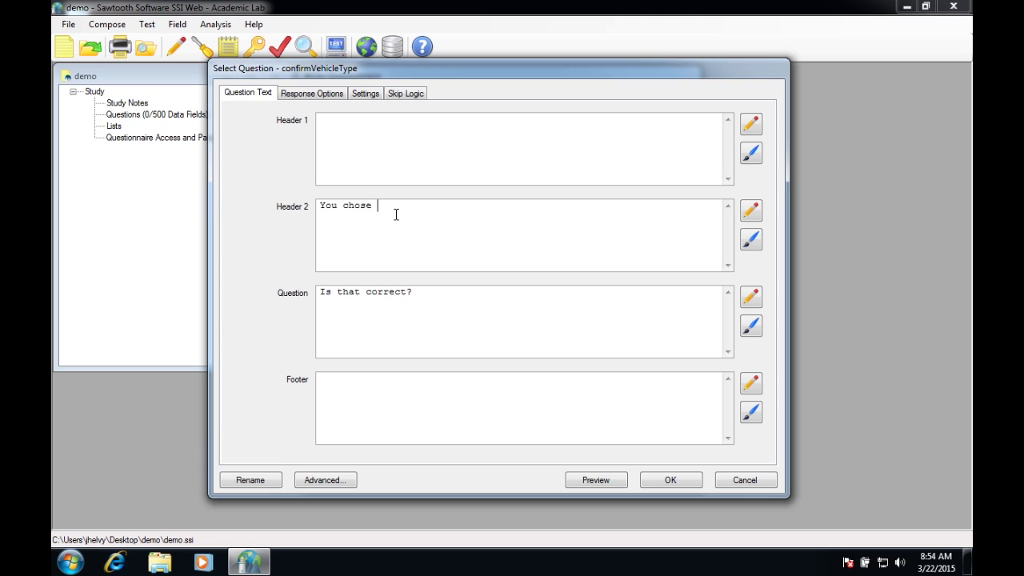
pyautogui.write('[')
pyautogui.doubleClick(396, 220)
pyautogui.write('list %]')
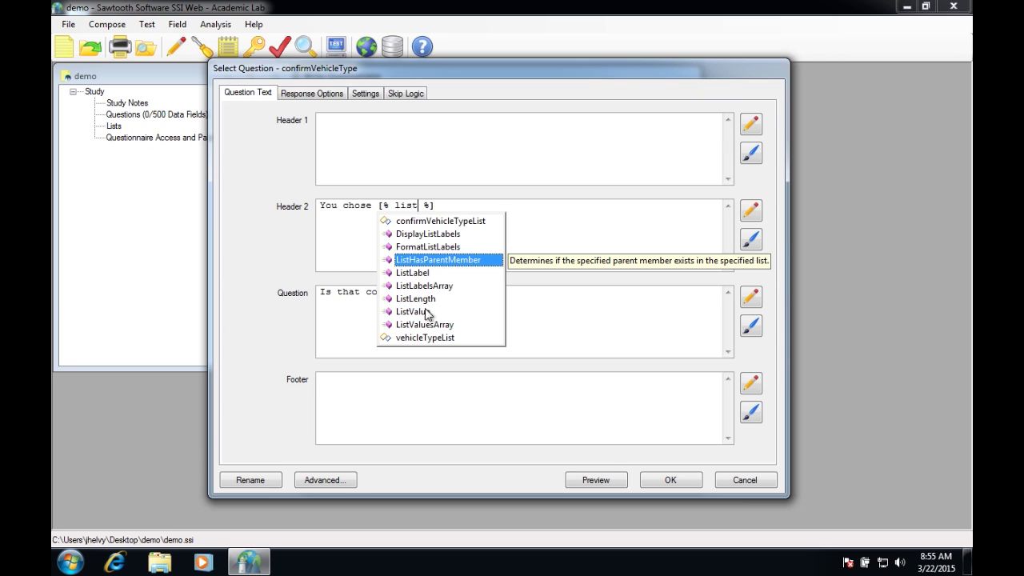
pyautogui.click(419, 275)
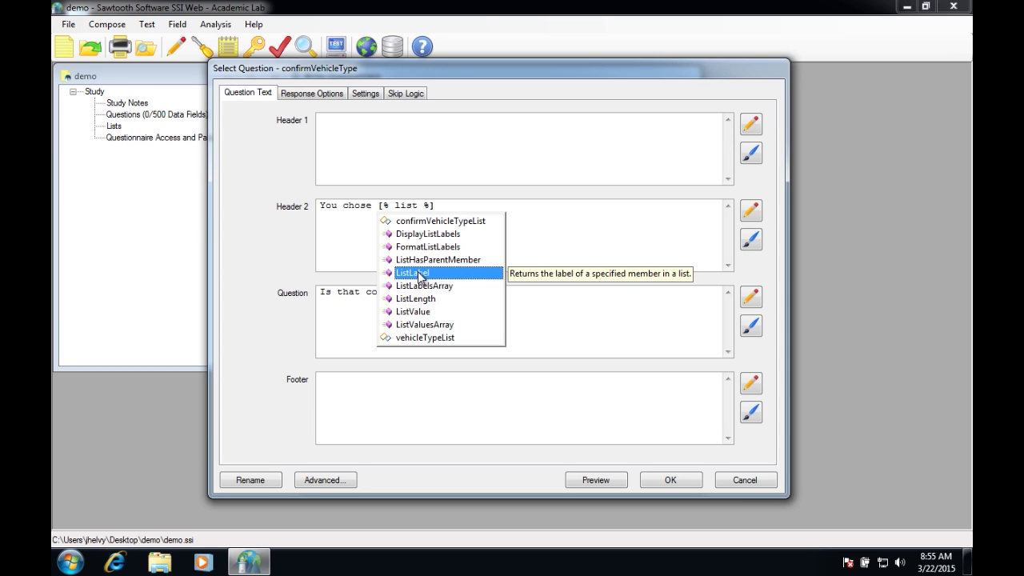
pyautogui.doubleClick(419, 275)
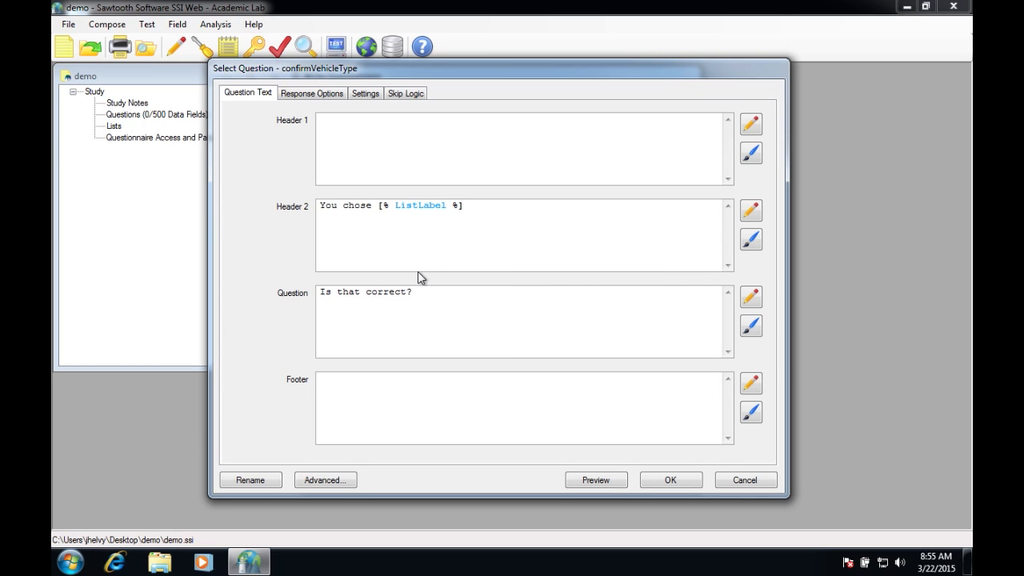
# Step: Give the ListLabel function the arguments "confirmChoice, 1" and accept the confirmVehicleType question
pyautogui.write('(')
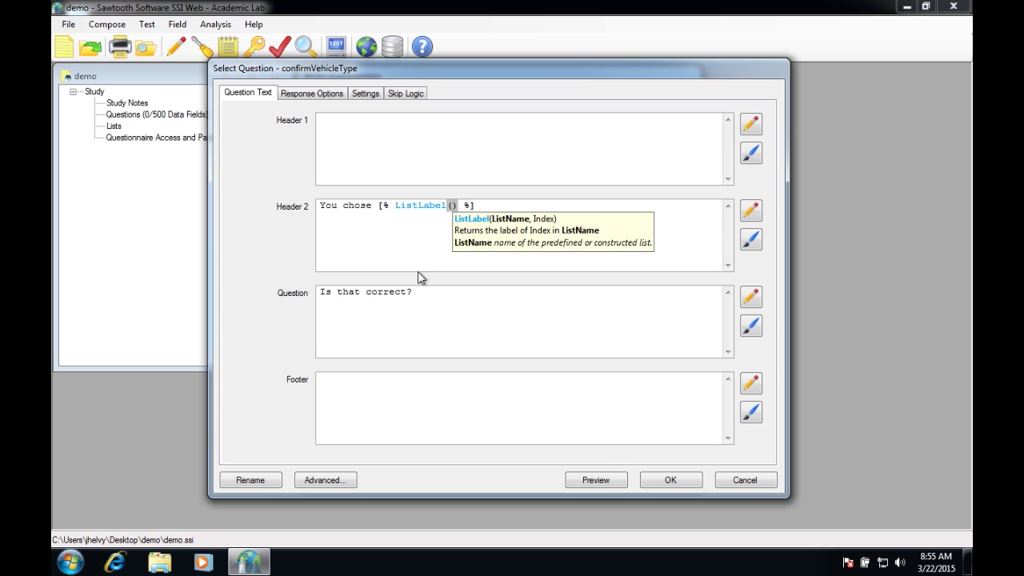
pyautogui.write('conf')
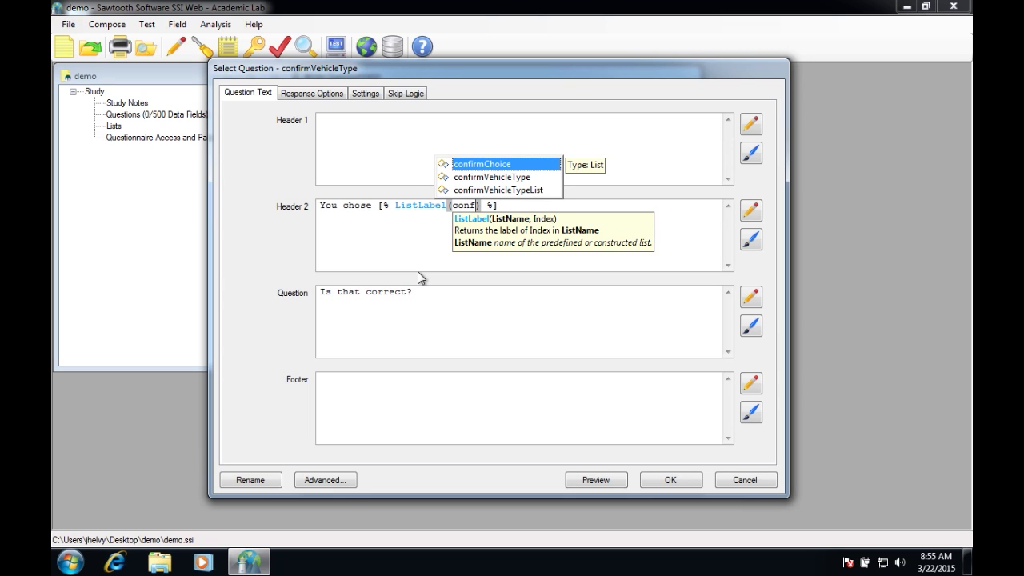
pyautogui.press('Down')
pyautogui.press('Up')
pyautogui.press('Return')
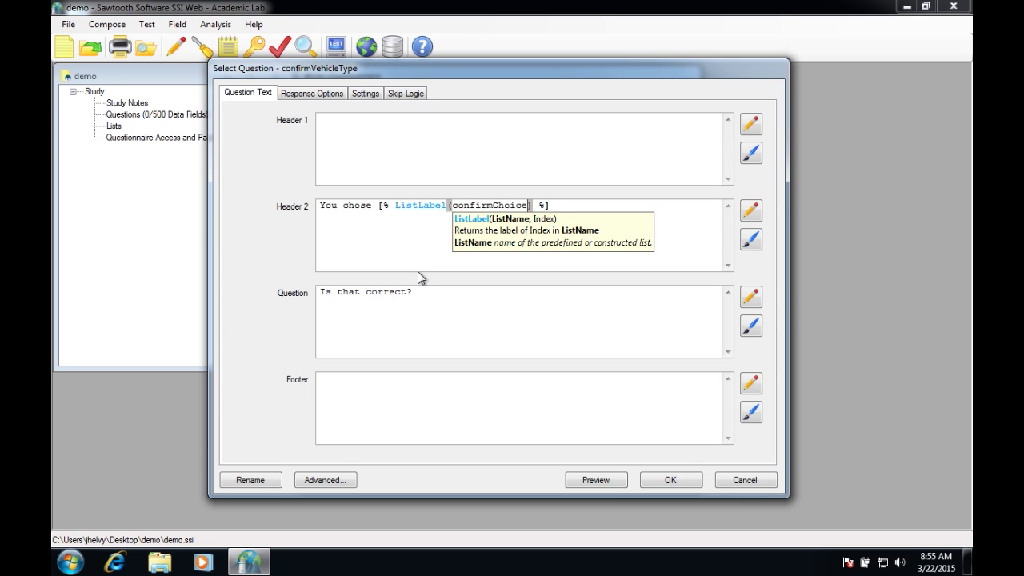
pyautogui.write(', 1')
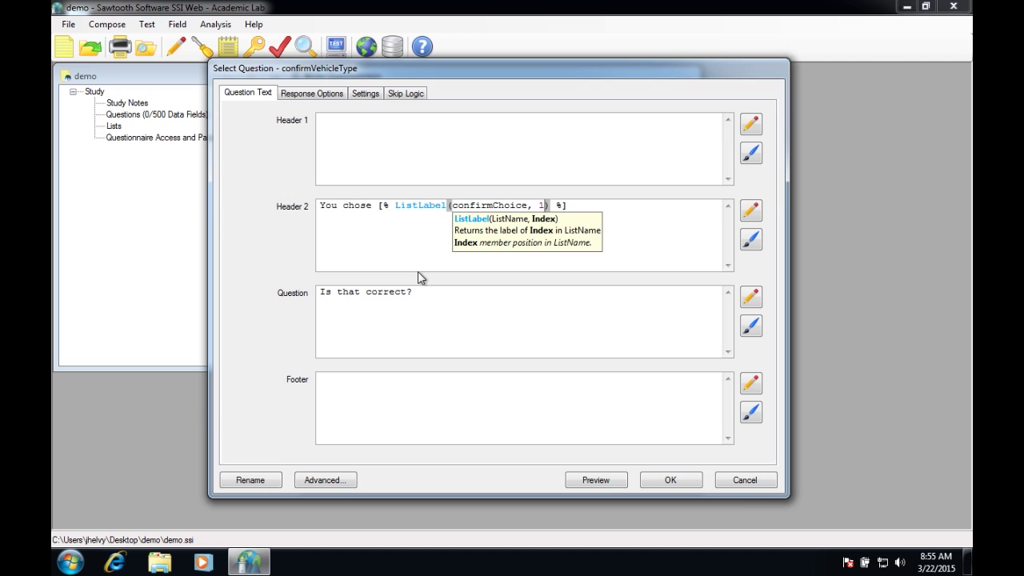
pyautogui.click(660, 482)
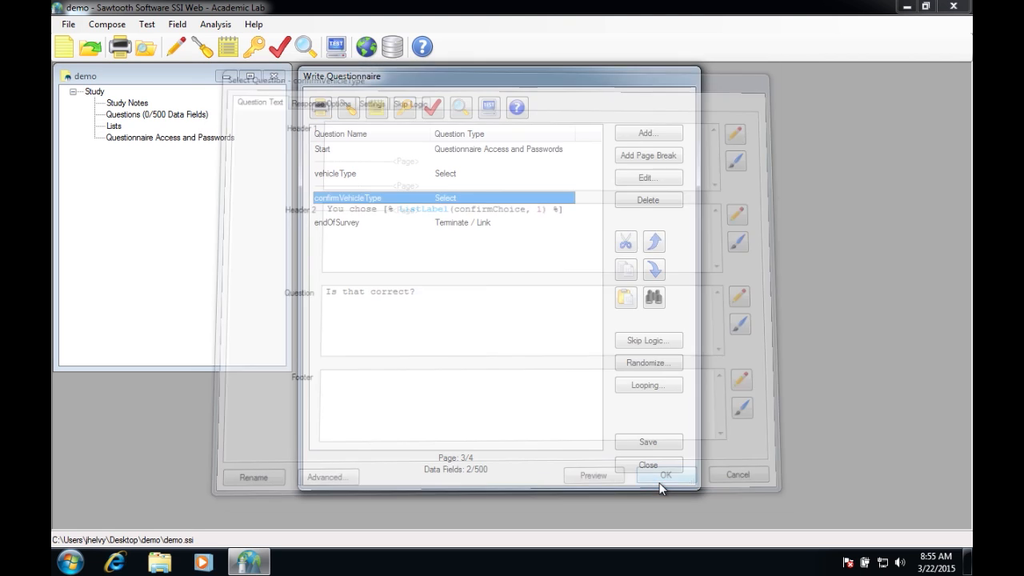
# Step: Run the survey test in the browser, answer Car to the vehicle question, and check the choice shown on the confirmation page
pyautogui.click(430, 175)
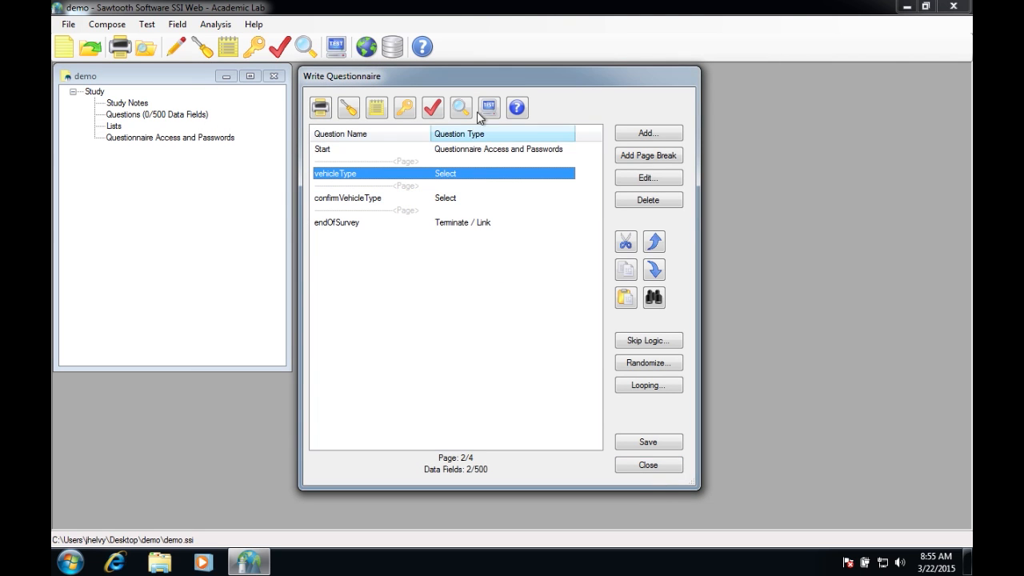
pyautogui.click(487, 109)
pyautogui.click(504, 128)
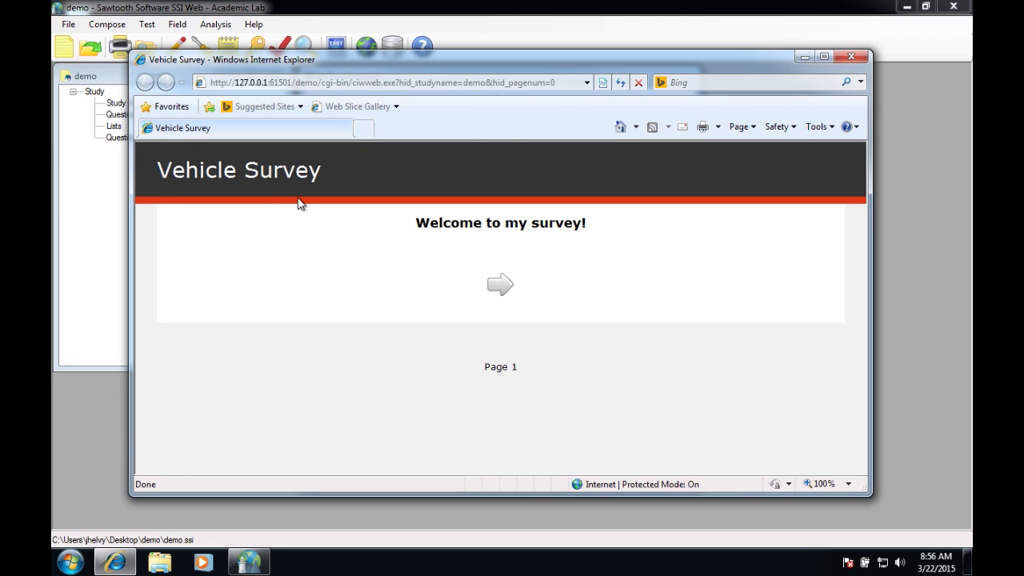
pyautogui.click(500, 286)
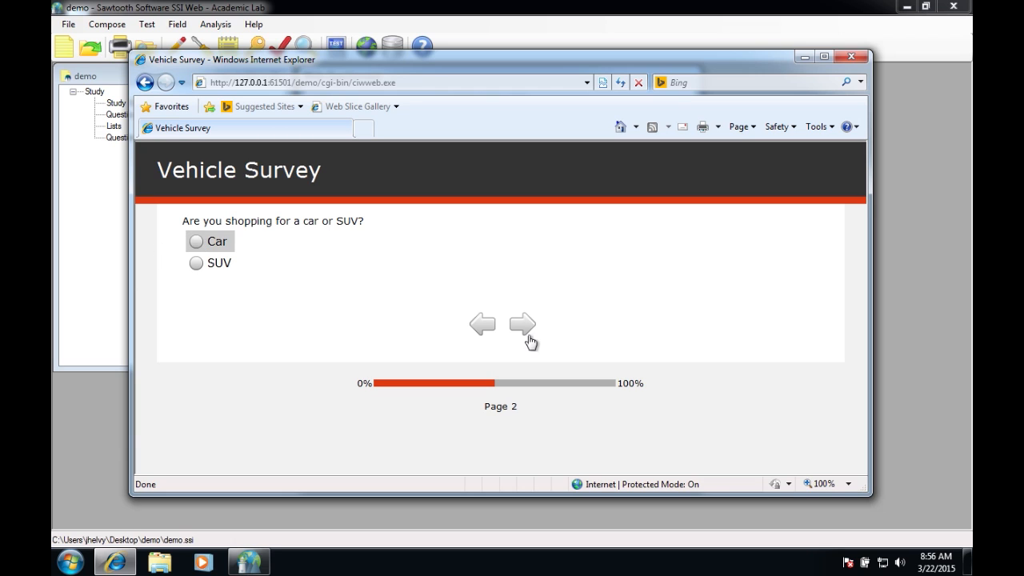
pyautogui.tripleClick(515, 409)
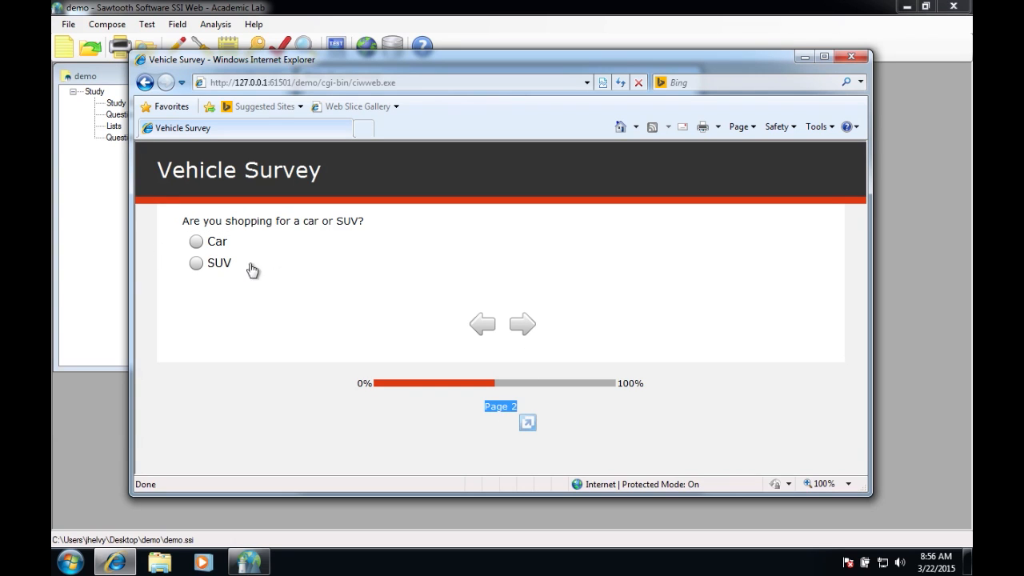
pyautogui.click(198, 242)
pyautogui.click(524, 325)
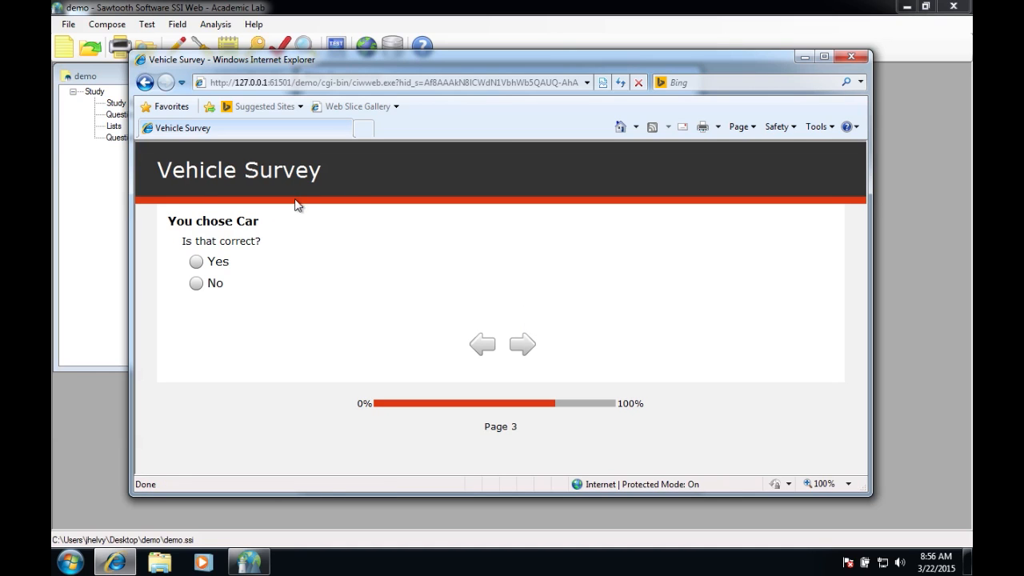
pyautogui.doubleClick(248, 222)
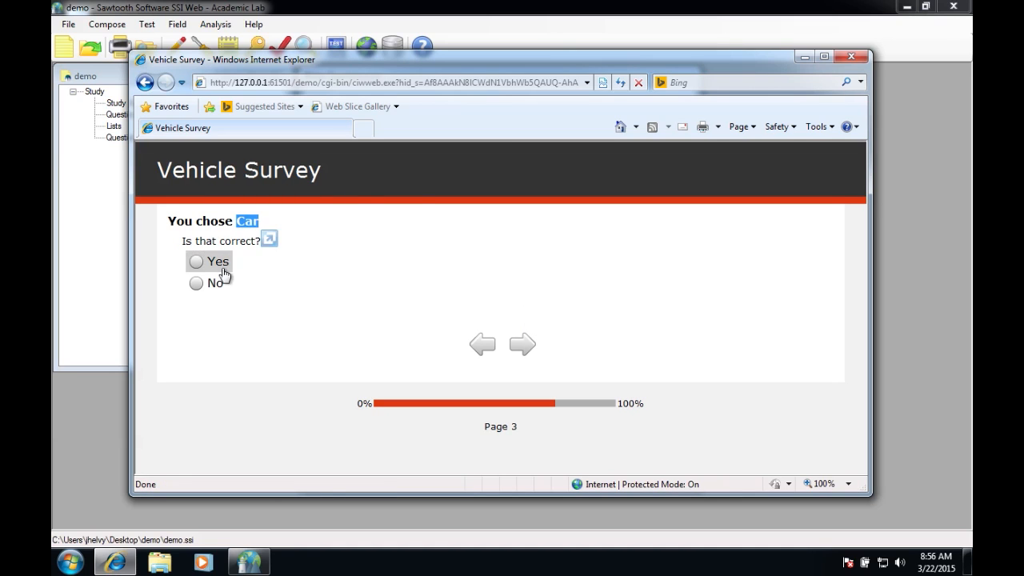
# Step: Go back in the test survey, answer SUV, confirm the choice with Yes, submit the page, and close the browser
pyautogui.click(485, 345)
pyautogui.click(200, 264)
pyautogui.click(525, 325)
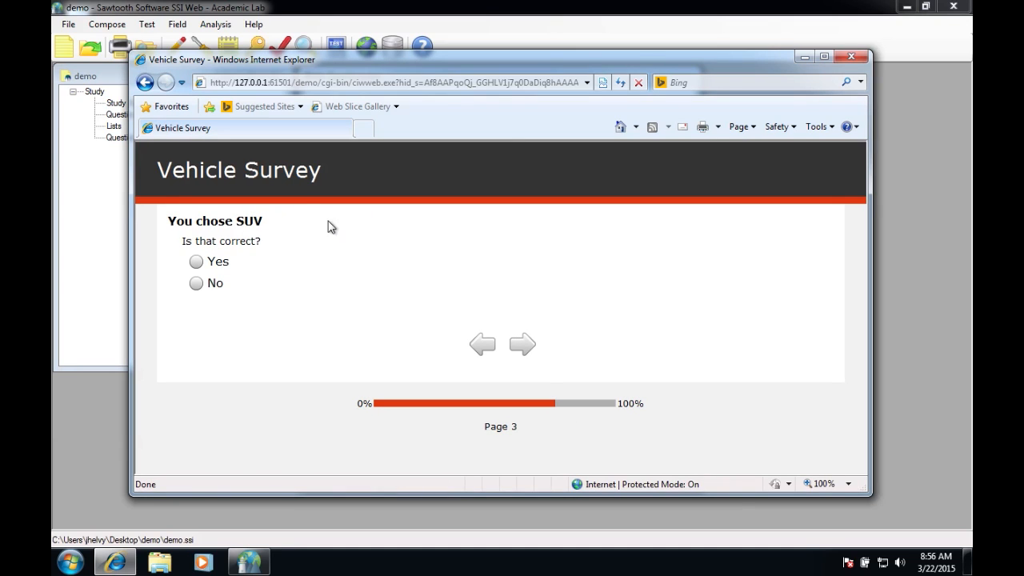
pyautogui.click(219, 260)
pyautogui.click(522, 344)
pyautogui.click(851, 57)
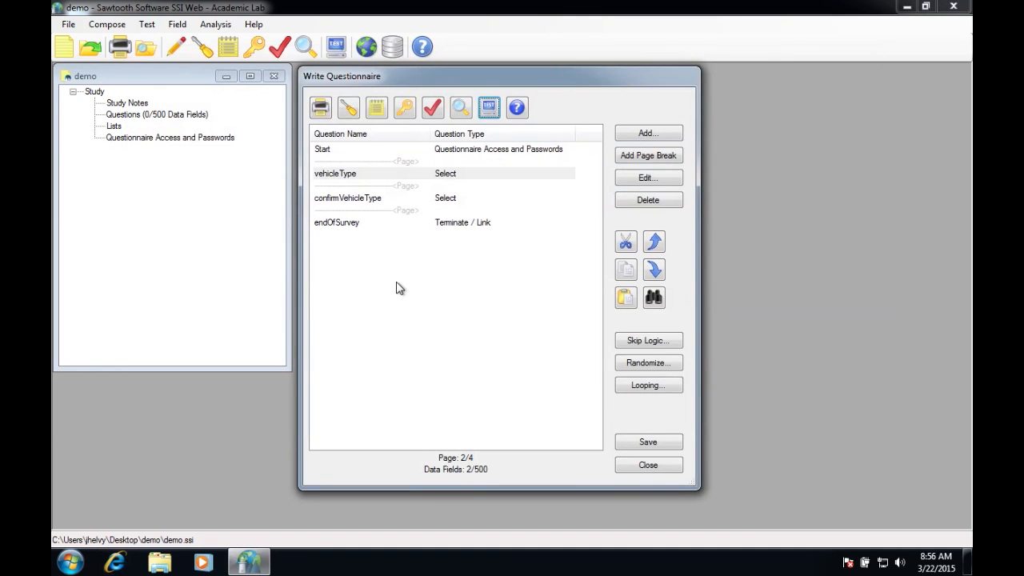
# Step: Reopen the confirmVehicleType question and examine the ListLabel script in Header 2
pyautogui.click(501, 277)
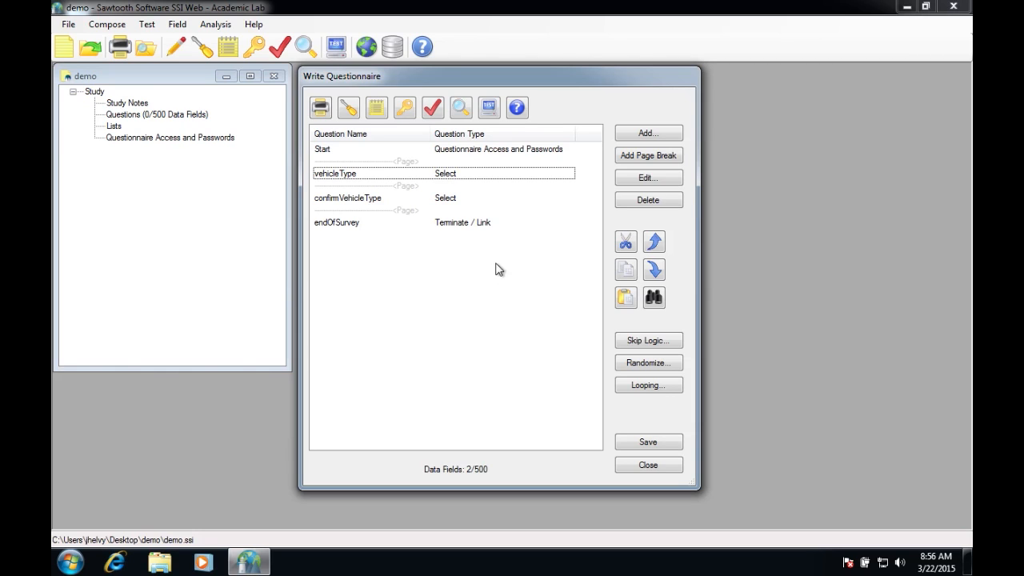
pyautogui.click(456, 202)
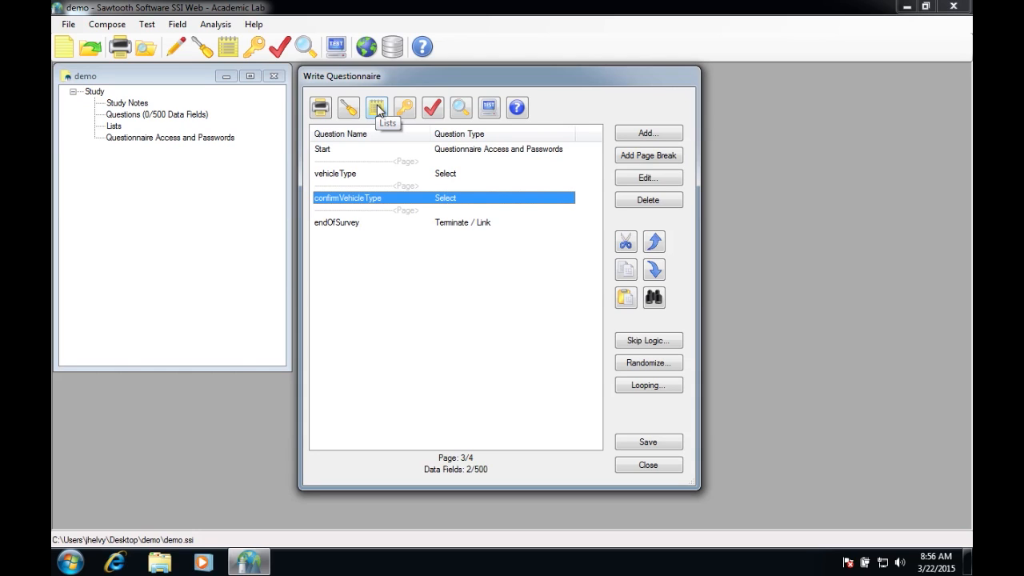
pyautogui.doubleClick(447, 200)
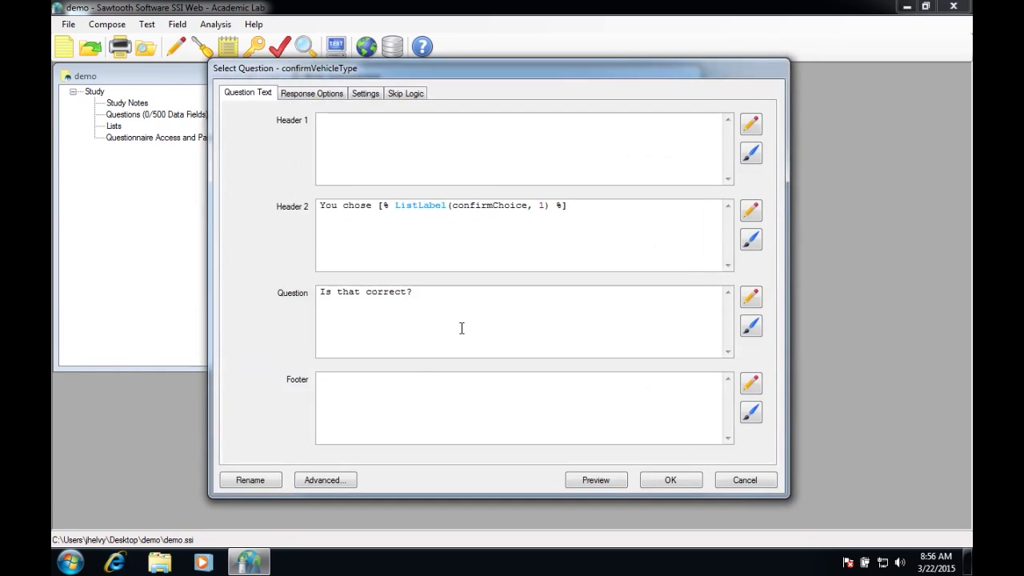
pyautogui.moveTo(571, 211); pyautogui.dragTo(379, 205)
pyautogui.click(479, 234)
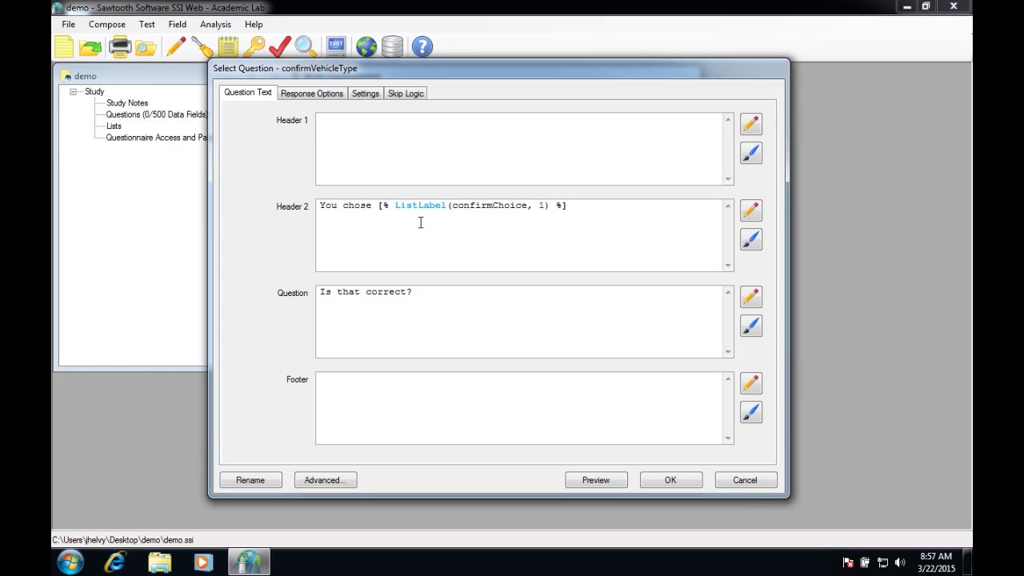
pyautogui.moveTo(395, 205); pyautogui.dragTo(461, 205)
pyautogui.click(558, 233)
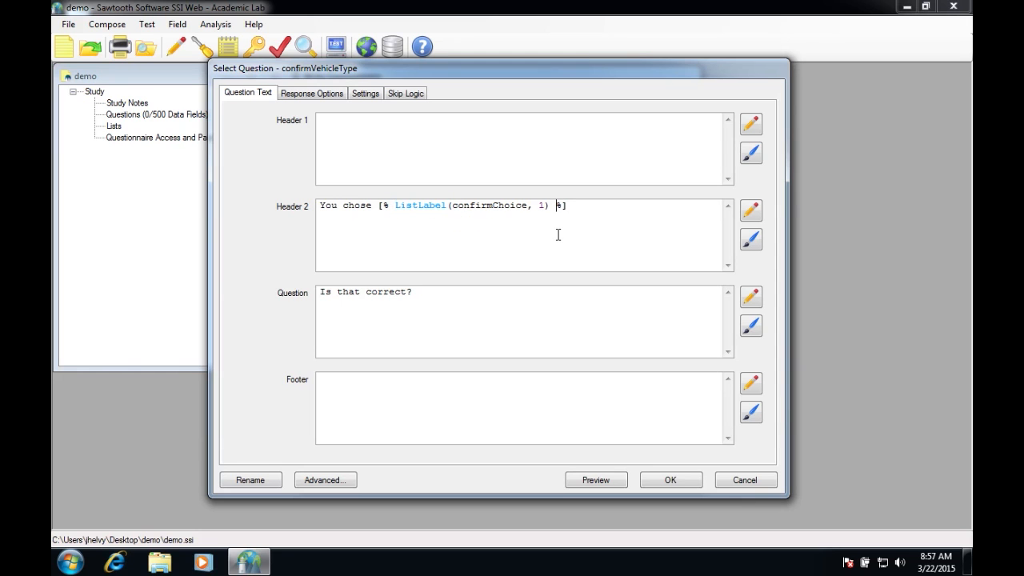
pyautogui.click(671, 480)
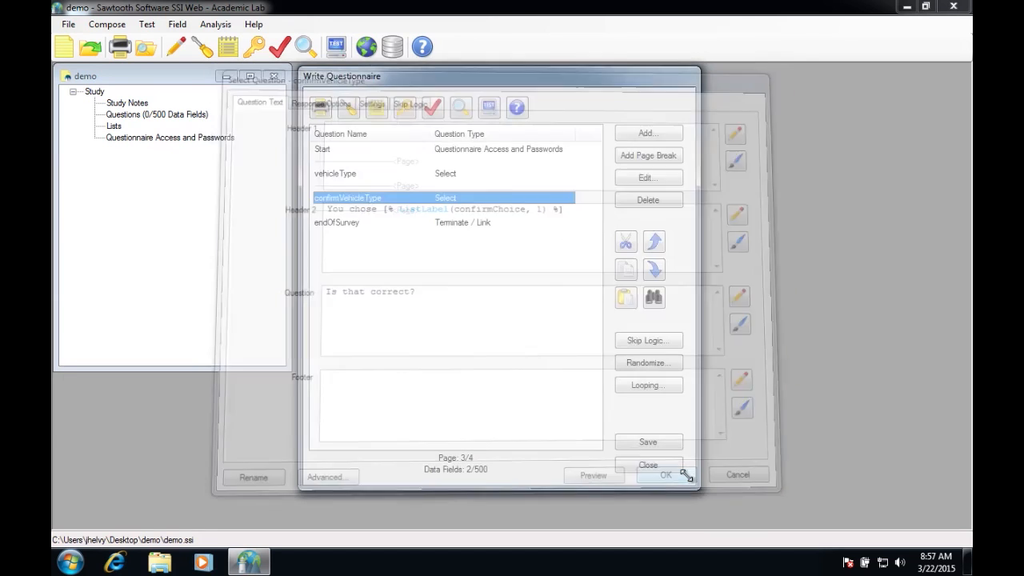
pyautogui.click(467, 237)
pyautogui.click(468, 225)
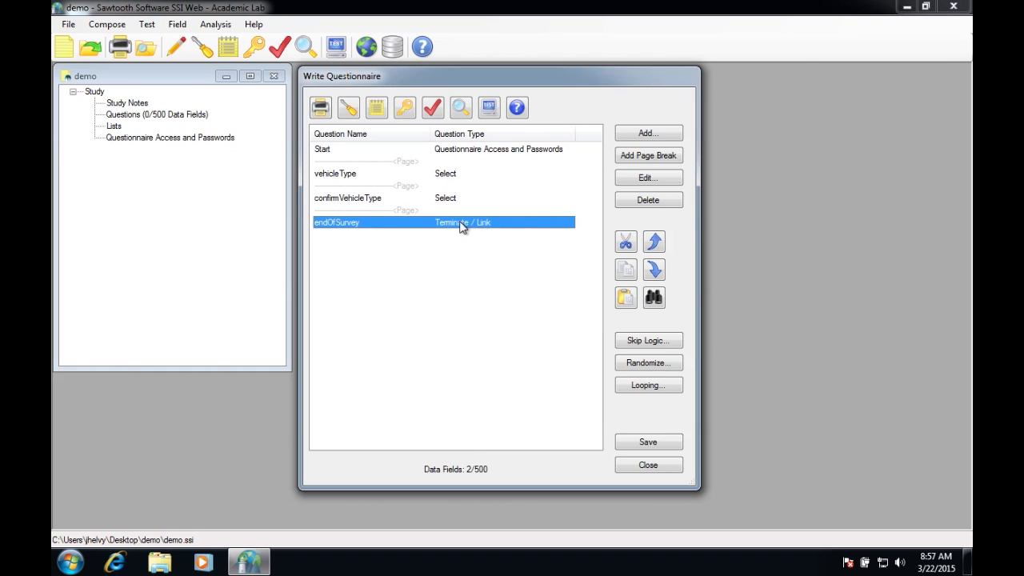
pyautogui.click(445, 150)
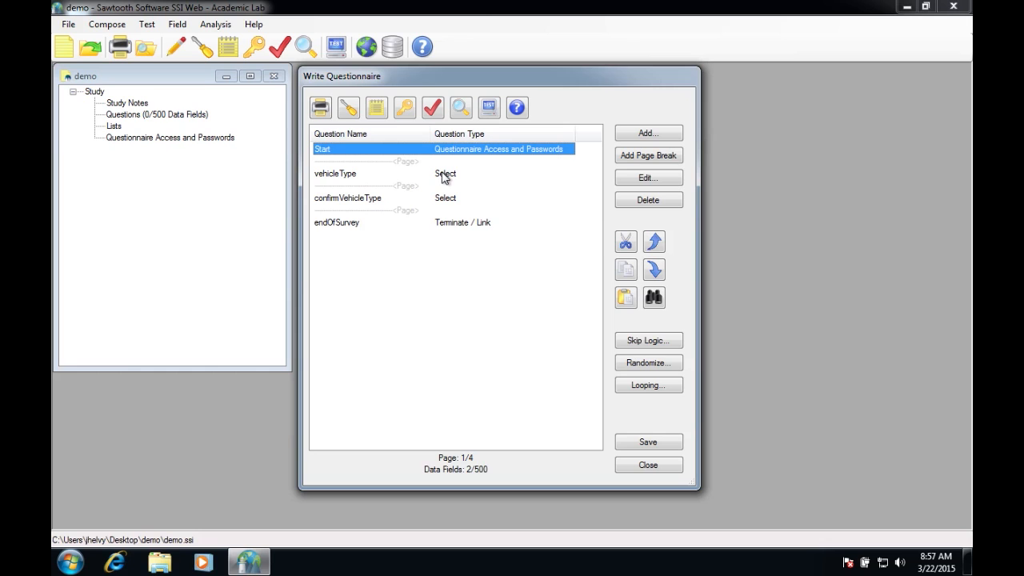
# Step: Add a post-skip to the vehicleType question with endOfSurvey as its destination
pyautogui.click(444, 175)
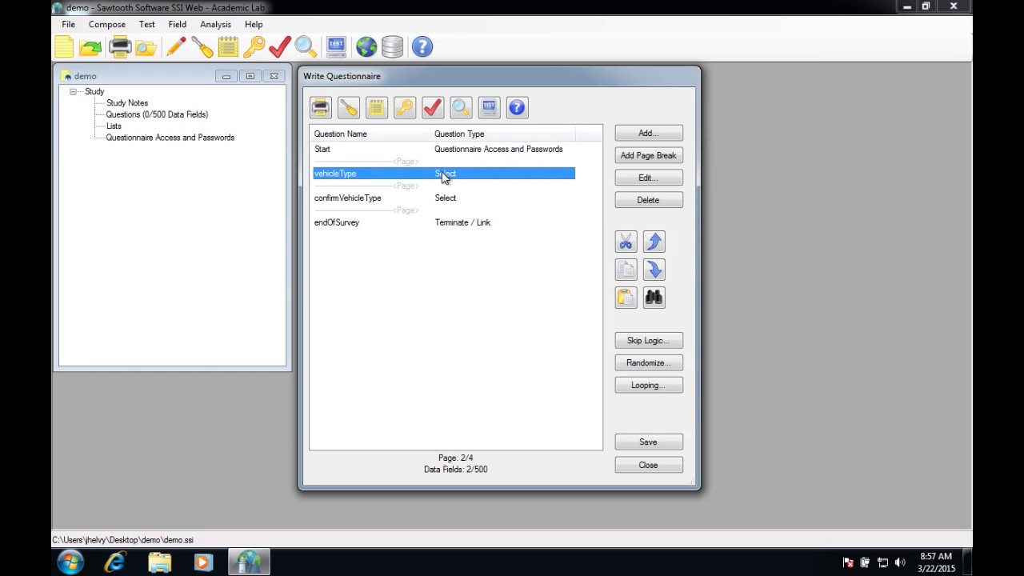
pyautogui.doubleClick(445, 175)
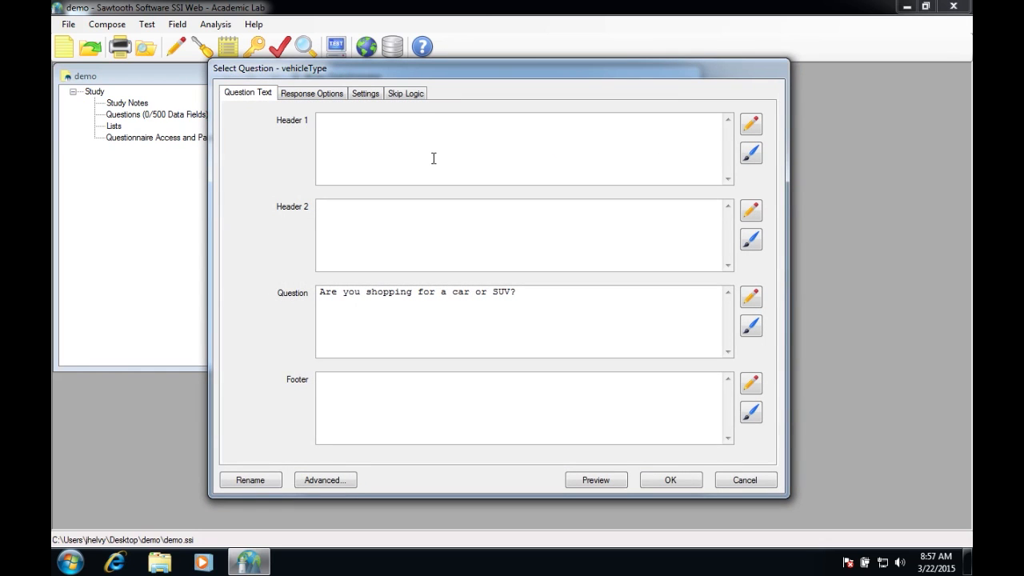
pyautogui.click(412, 96)
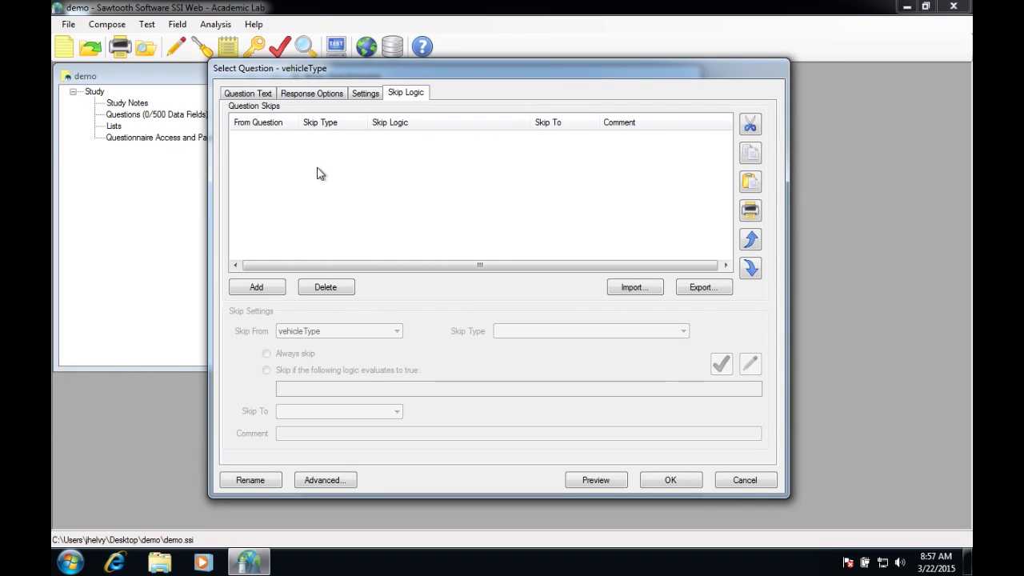
pyautogui.click(254, 290)
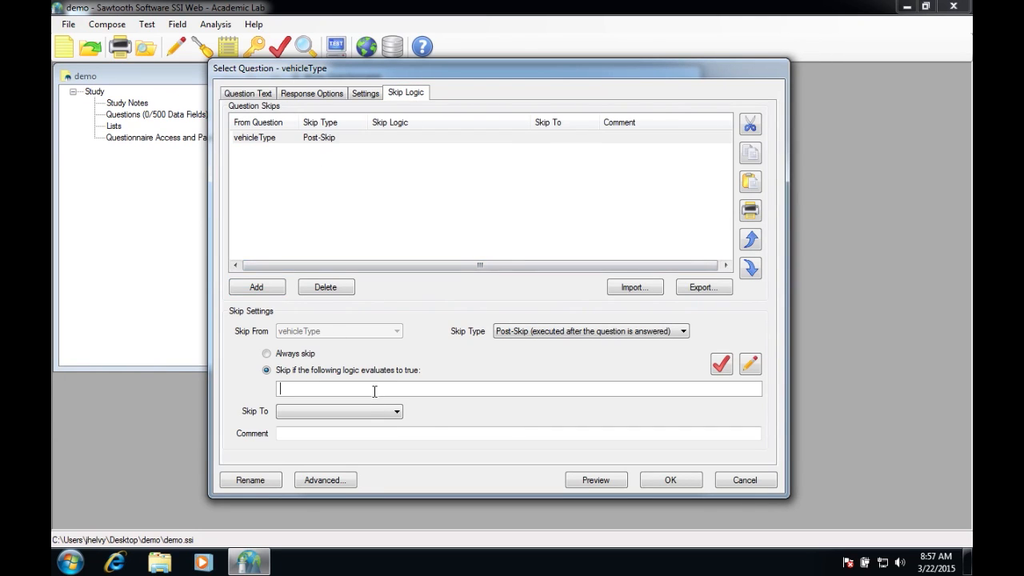
pyautogui.click(395, 412)
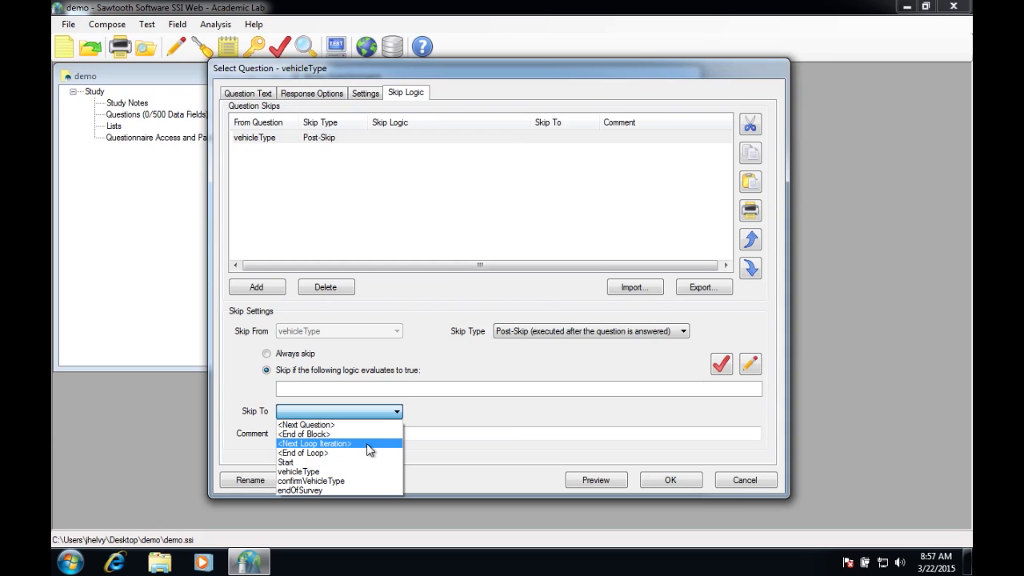
pyautogui.click(316, 491)
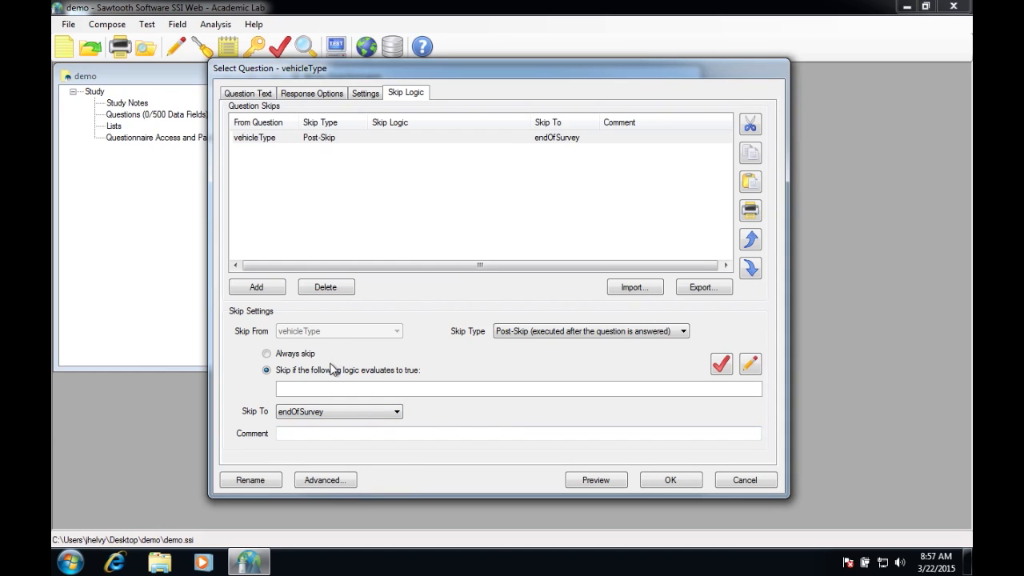
# Step: Set the skip condition to "vehicleType=2" and check the logic for errors
pyautogui.click(304, 388)
pyautogui.write('vehic')
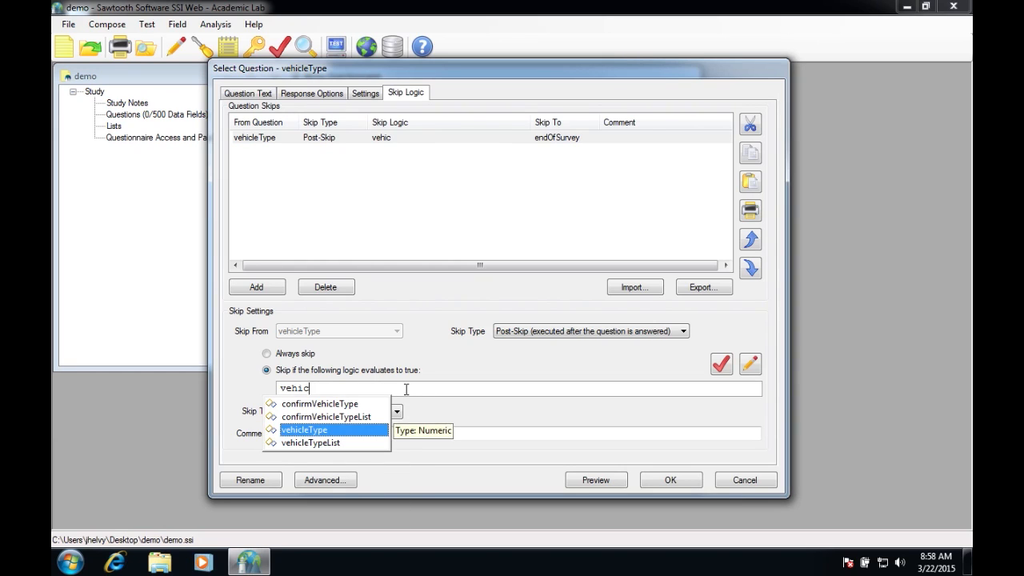
pyautogui.press('Return')
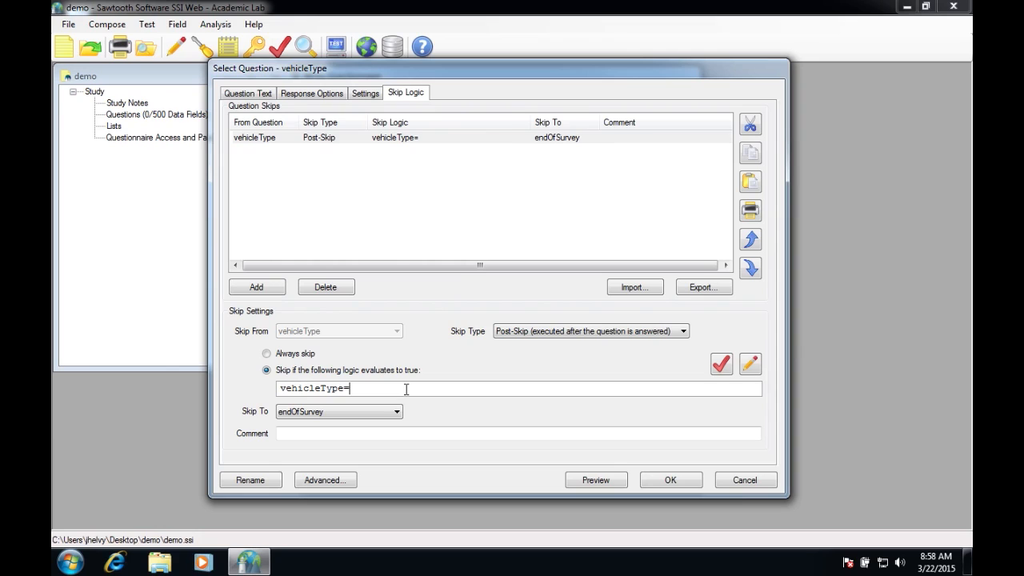
pyautogui.write('=2')
pyautogui.click(724, 368)
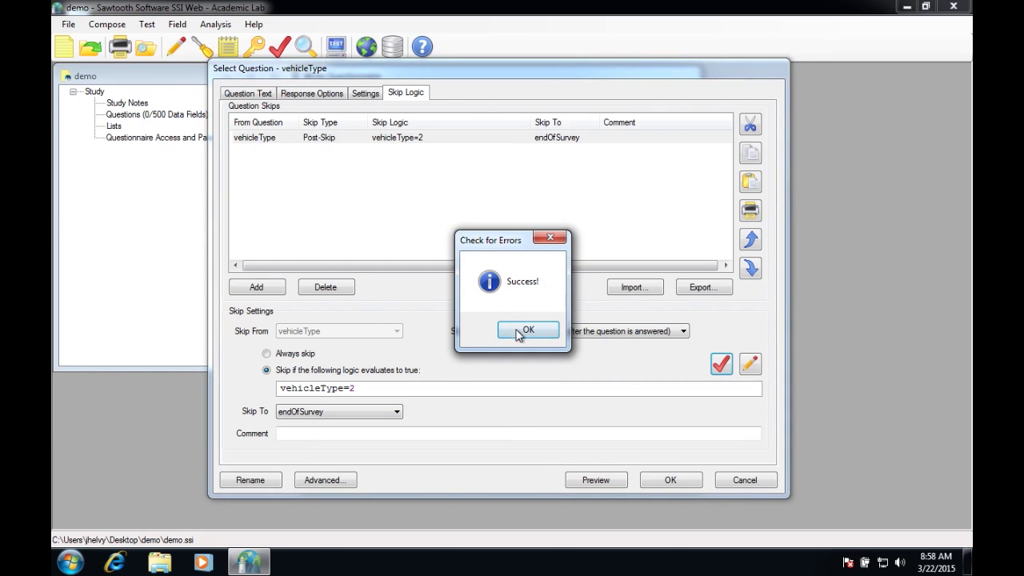
# Step: Accept the vehicleType skip logic, launch the test survey, and advance past its welcome page
pyautogui.click(524, 331)
pyautogui.click(669, 479)
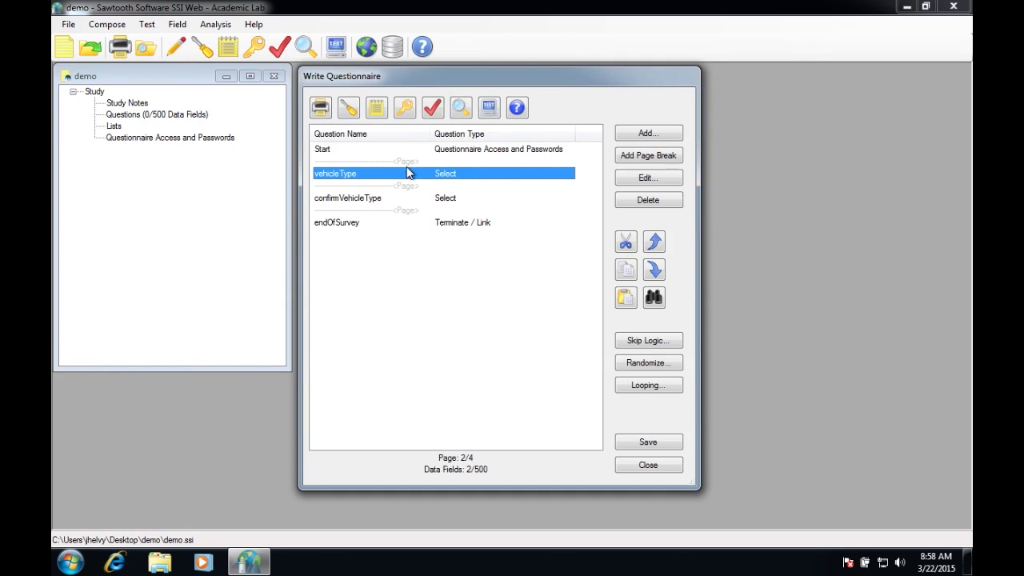
pyautogui.click(489, 106)
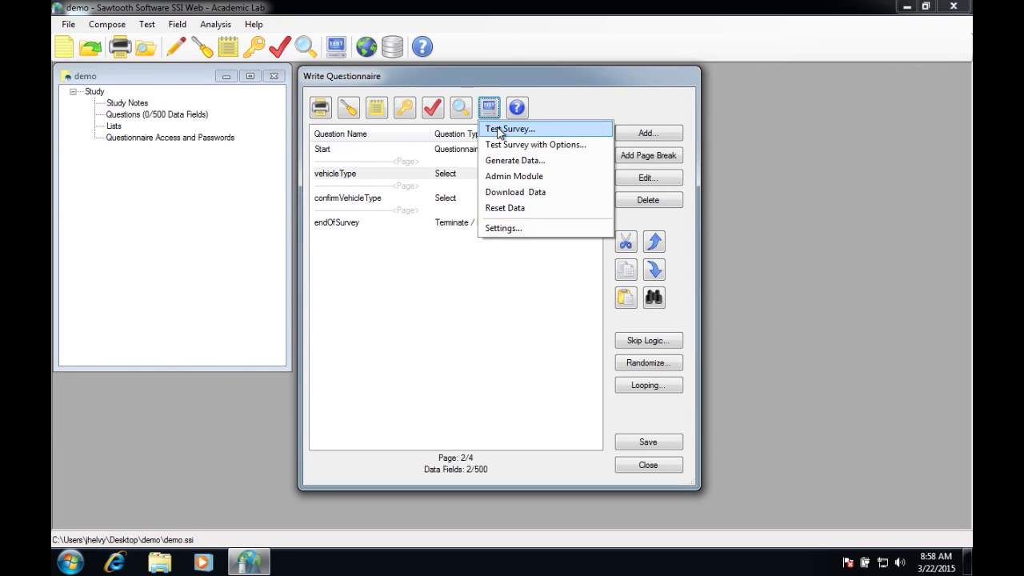
pyautogui.click(498, 130)
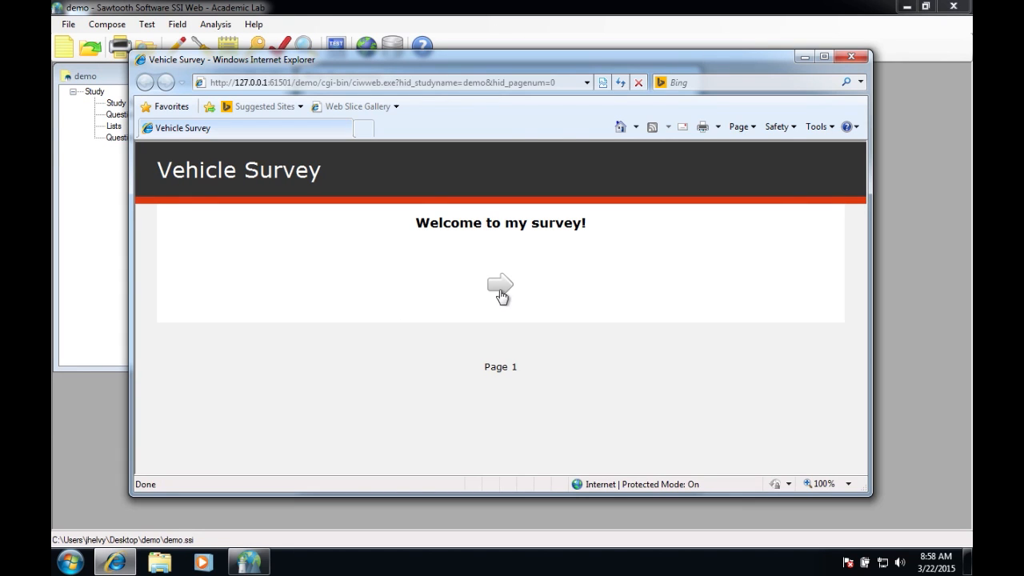
pyautogui.click(501, 287)
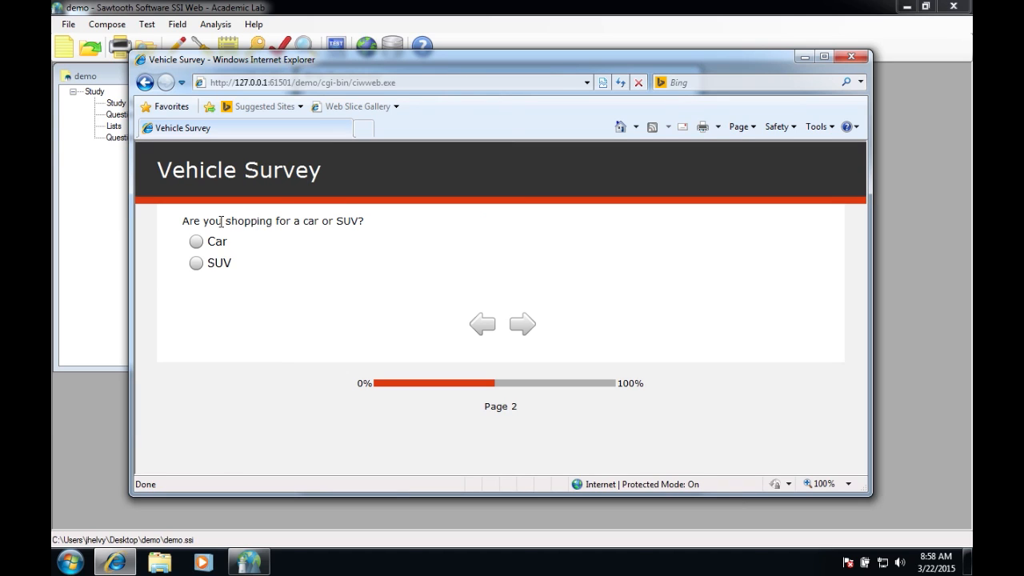
# Step: Answer Car in the test survey, go back from the confirmation page, submit SUV instead, and close the browser
pyautogui.click(198, 245)
pyautogui.click(522, 325)
pyautogui.click(485, 346)
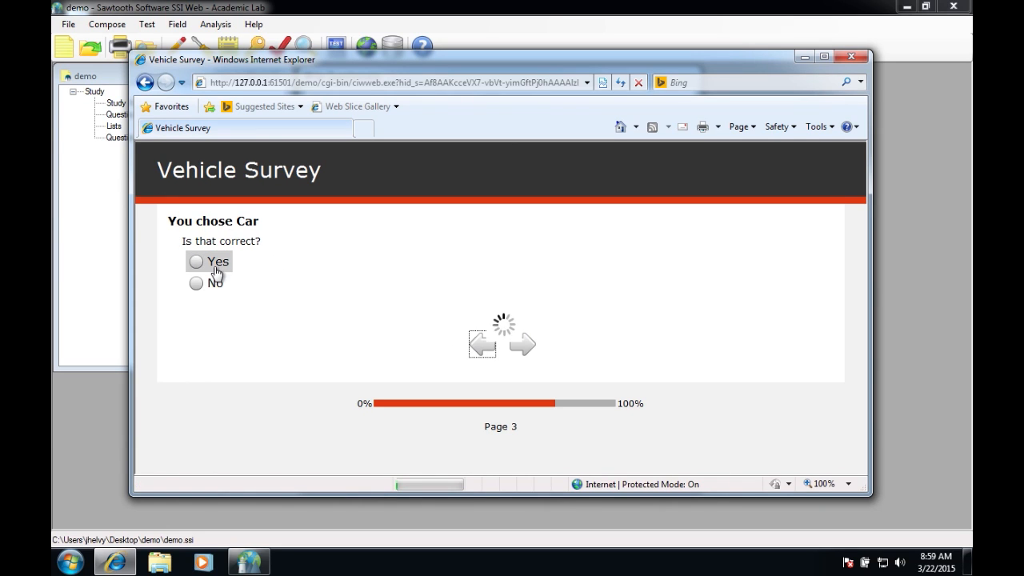
pyautogui.click(202, 268)
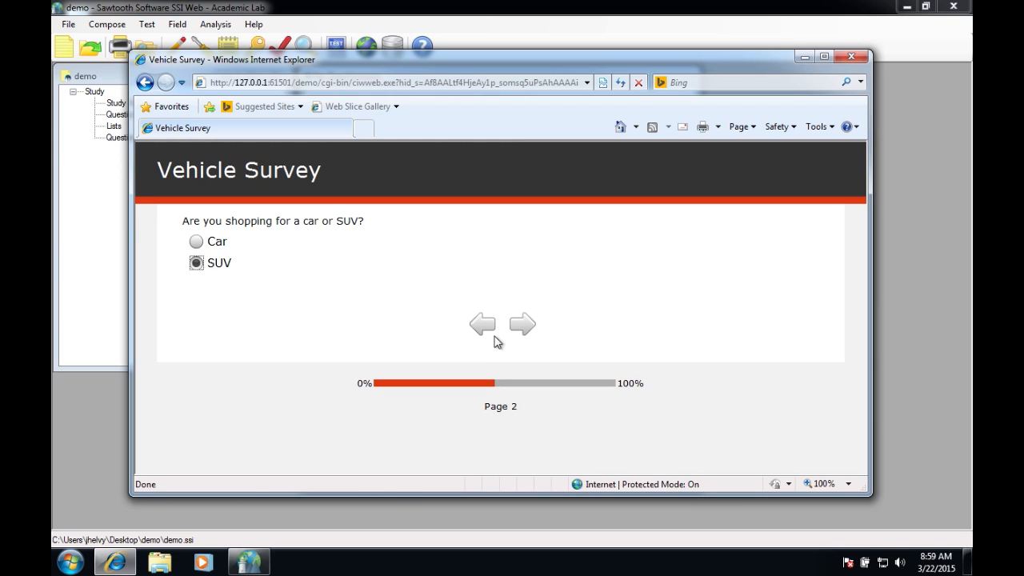
pyautogui.click(527, 325)
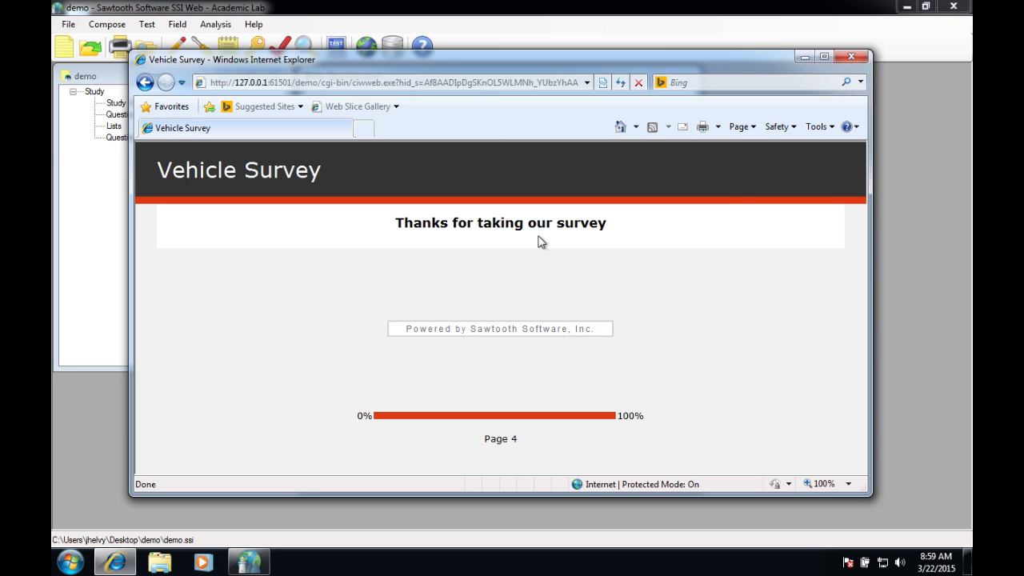
pyautogui.click(852, 56)
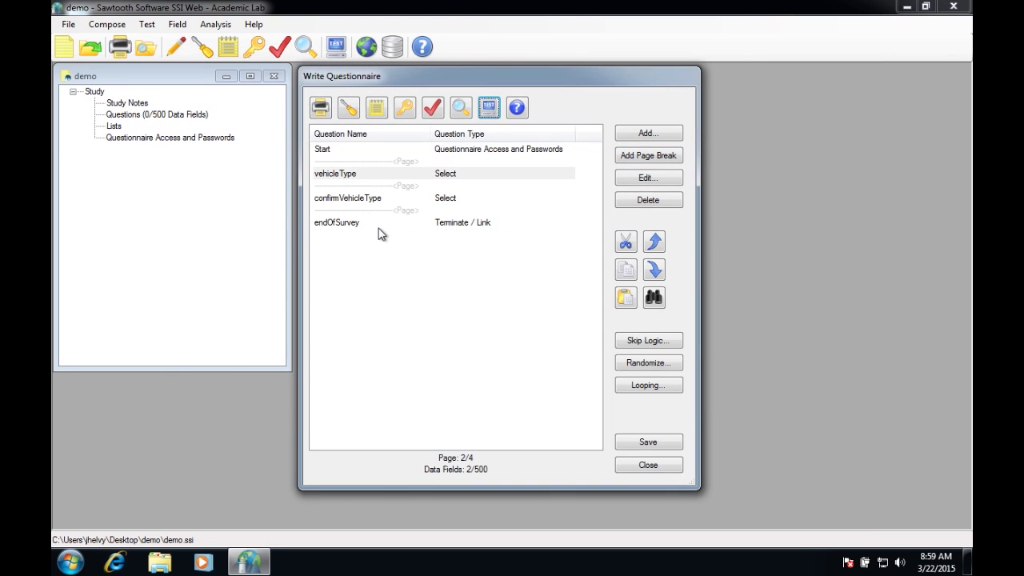
pyautogui.click(379, 227)
pyautogui.click(440, 244)
pyautogui.click(454, 222)
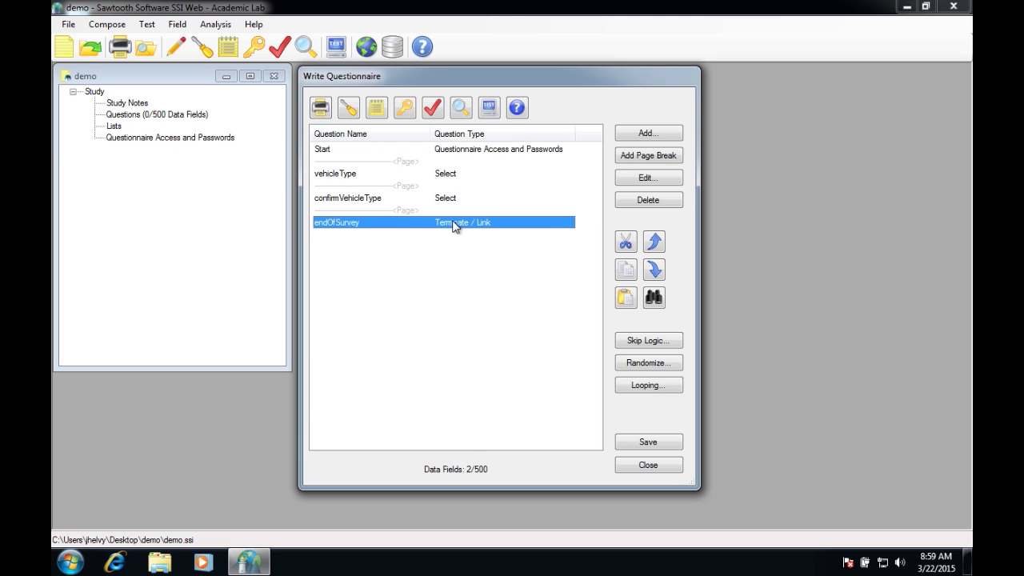
pyautogui.click(447, 247)
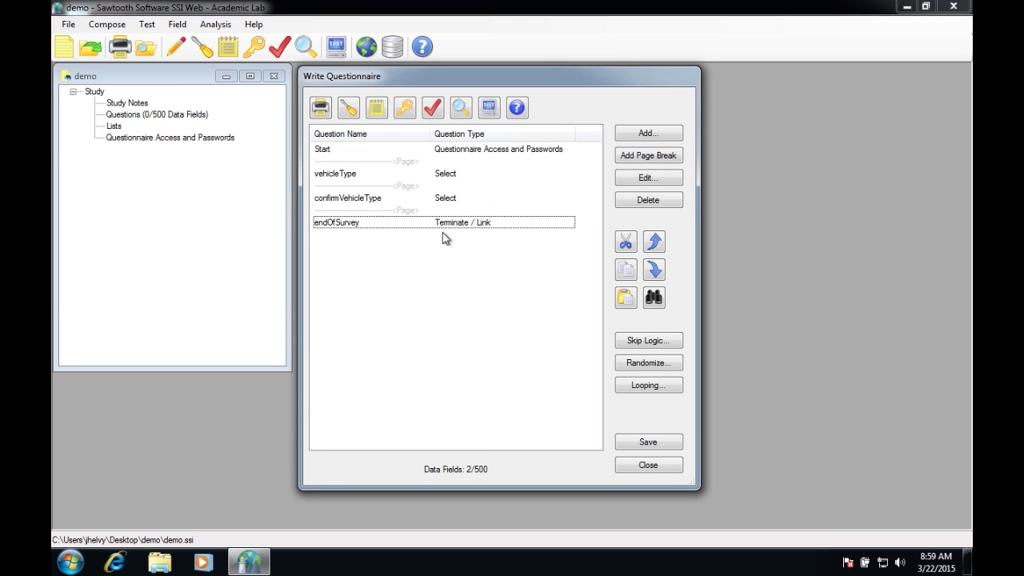
pyautogui.click(381, 226)
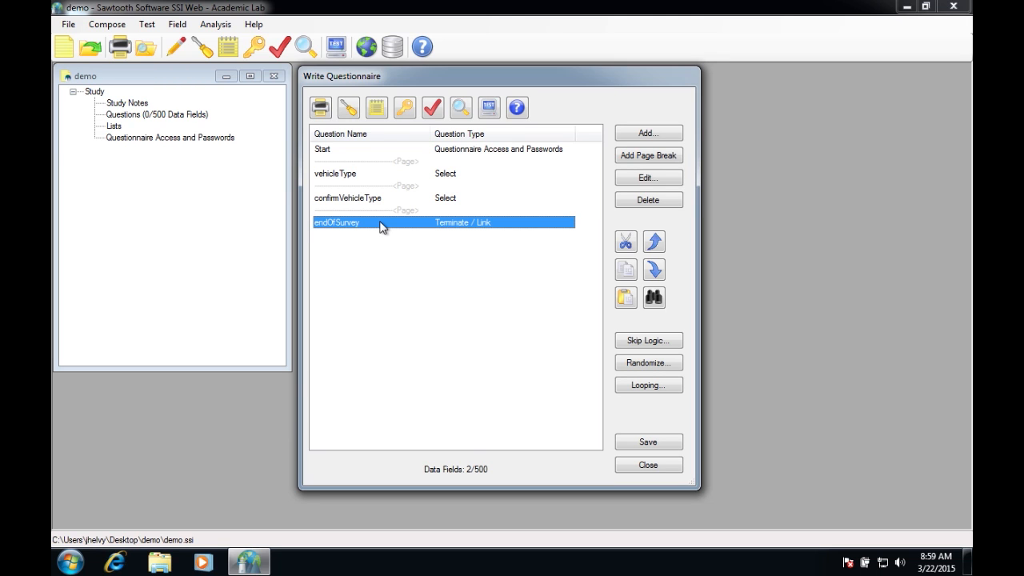
pyautogui.click(390, 175)
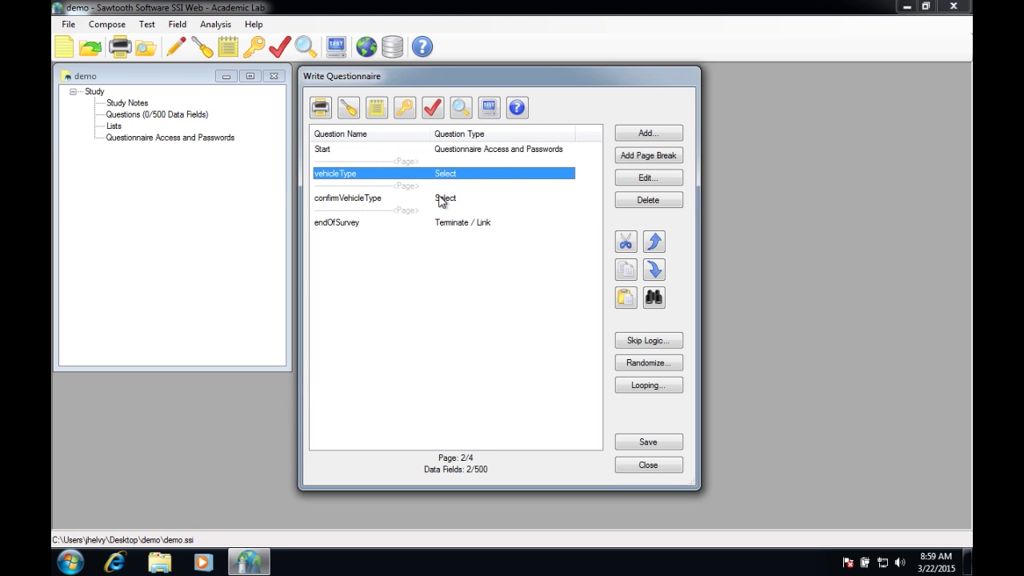
pyautogui.click(359, 229)
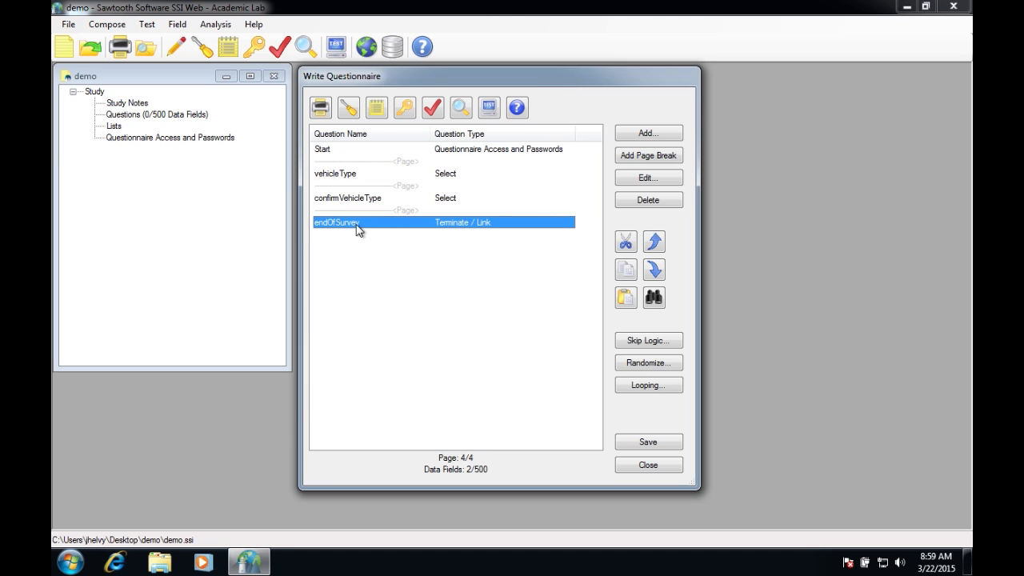
pyautogui.click(449, 254)
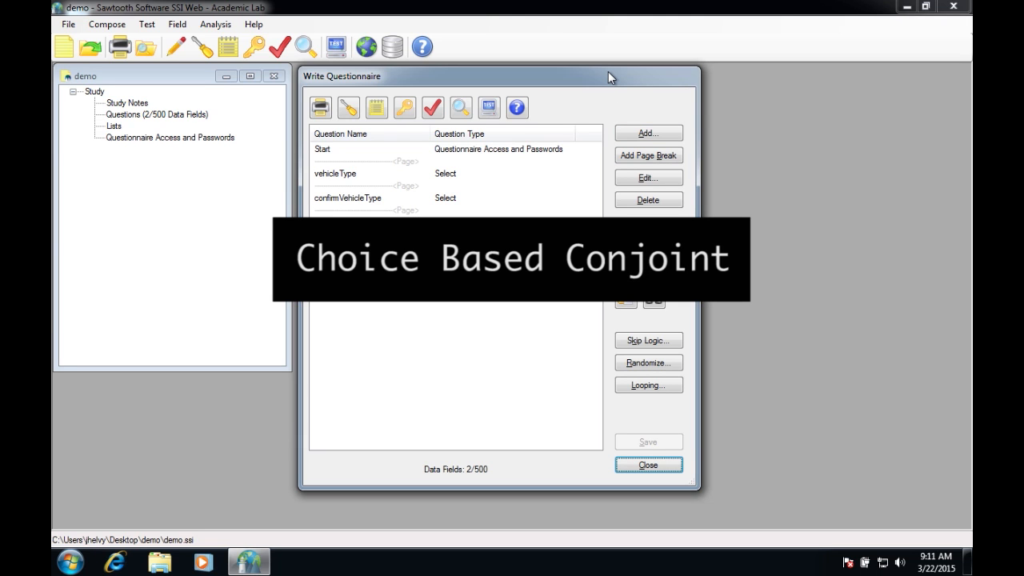
# Step: Add a CBC exercise named vehicleChoices after the confirmVehicleType question
pyautogui.click(411, 202)
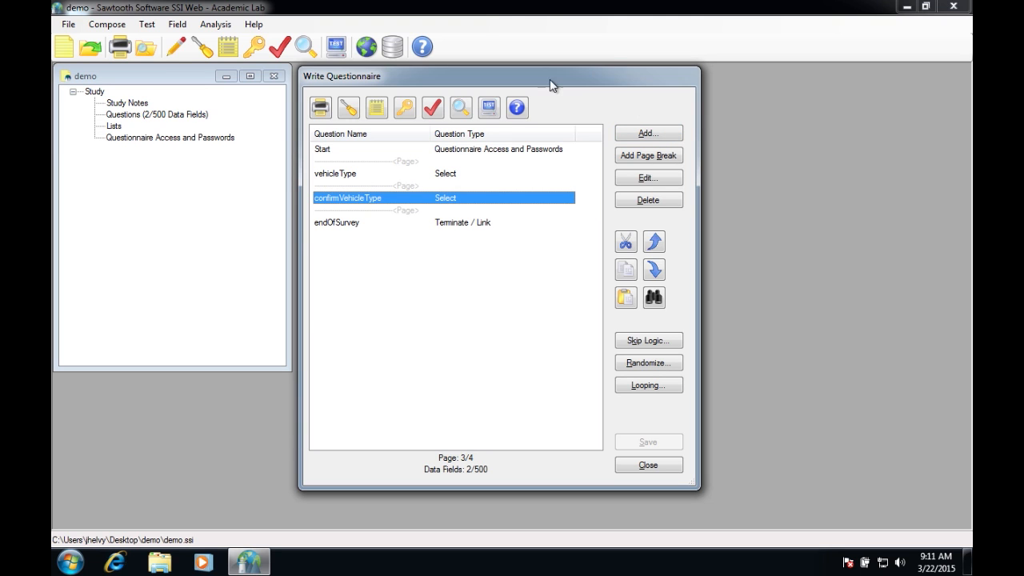
pyautogui.click(654, 133)
pyautogui.click(521, 222)
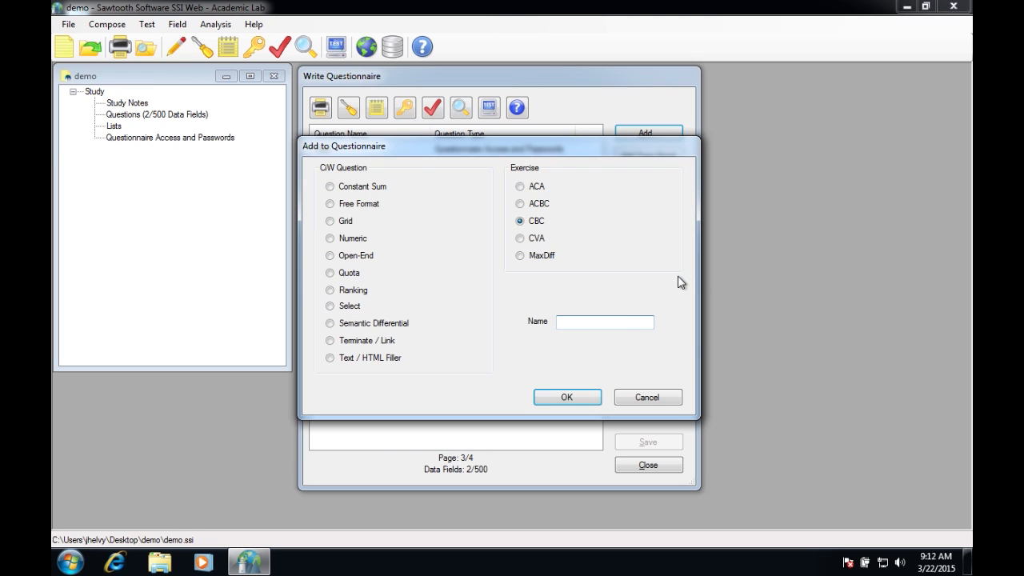
pyautogui.write('vehicleChoices')
pyautogui.click(565, 399)
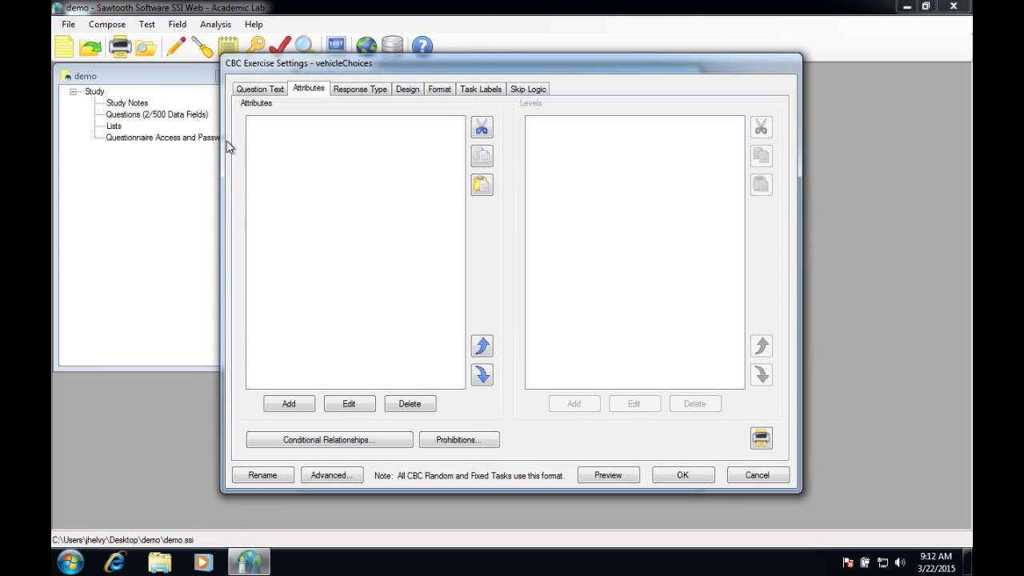
pyautogui.moveTo(465, 61); pyautogui.dragTo(473, 72)
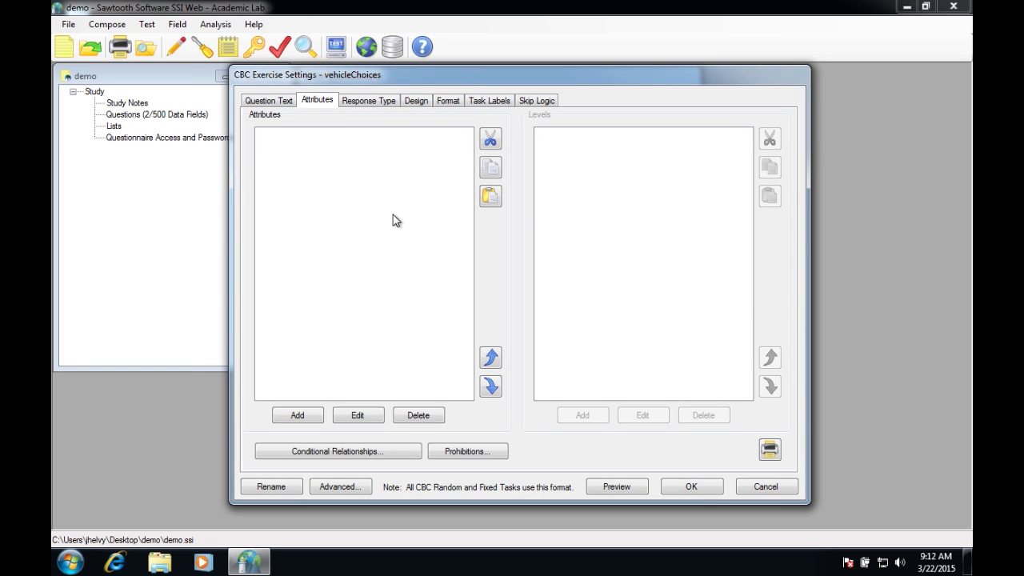
# Step: Add the attributes Price, Fuel Economy, and 0-60 mph Acceleration Time to the vehicleChoices exercise
pyautogui.click(280, 415)
pyautogui.write('Price')
pyautogui.press('Return')
pyautogui.press('Return')
pyautogui.write('Fuel Economy')
pyautogui.press('Return')
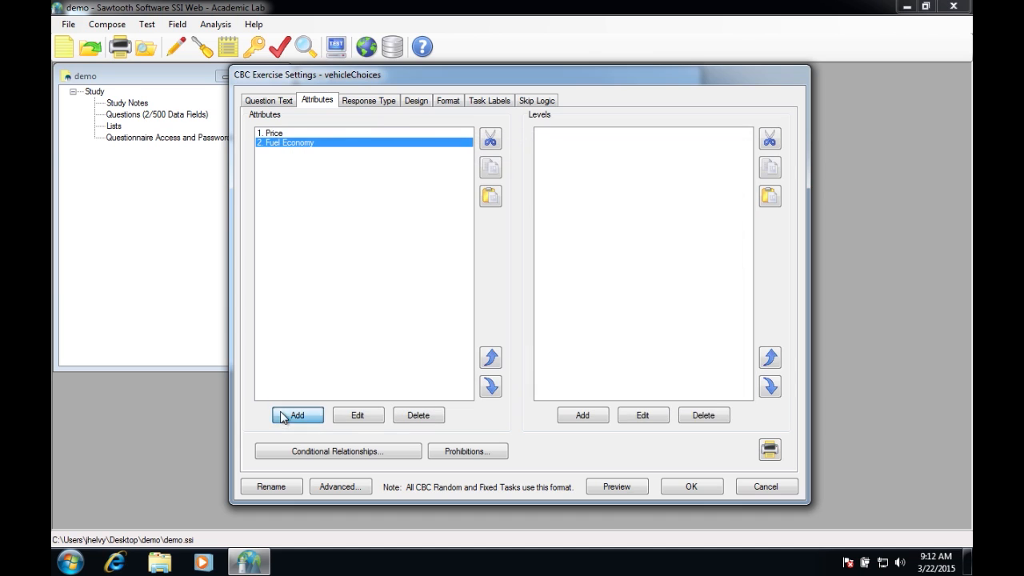
pyautogui.press('Return')
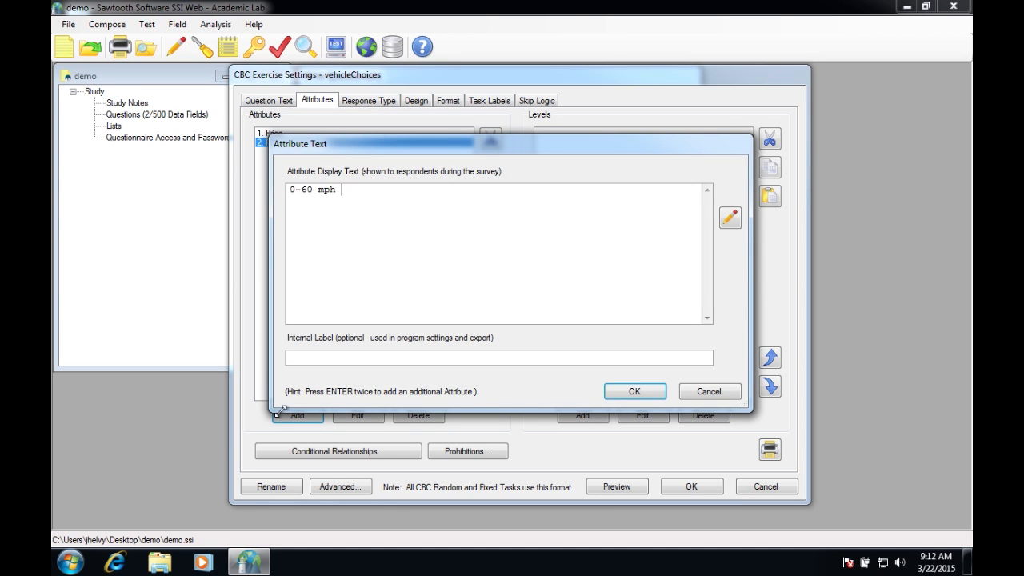
pyautogui.write('0-60 mph Acceleration Time')
pyautogui.press('Return')
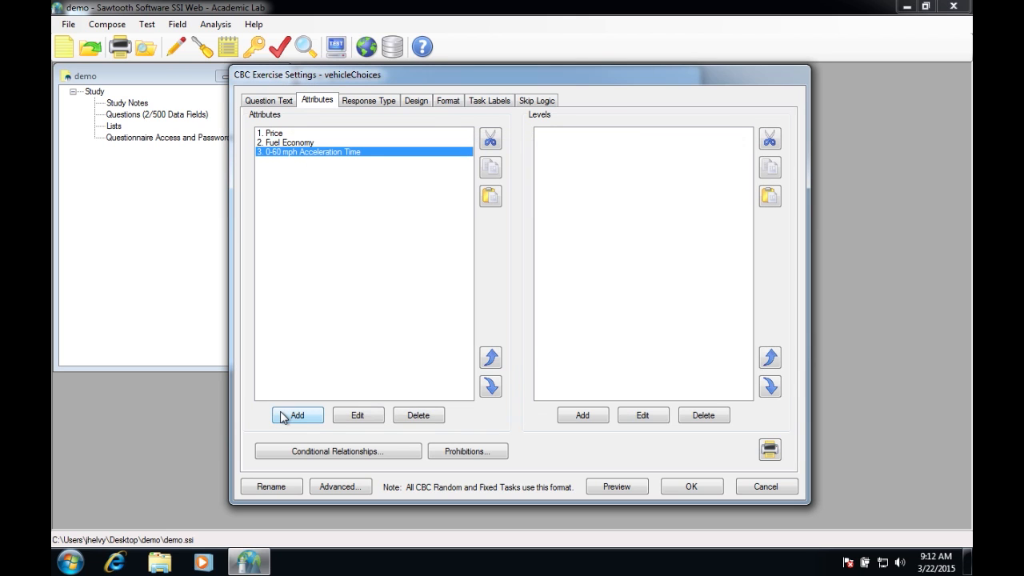
# Step: Add the levels $20,000, $25,000, and $30,000 to the Price attribute
pyautogui.click(307, 133)
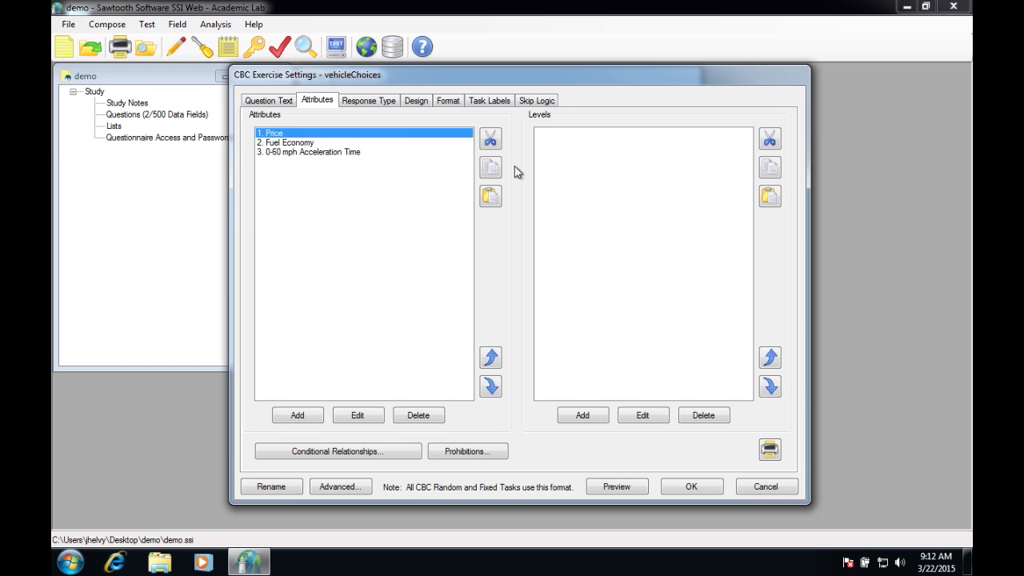
pyautogui.click(580, 416)
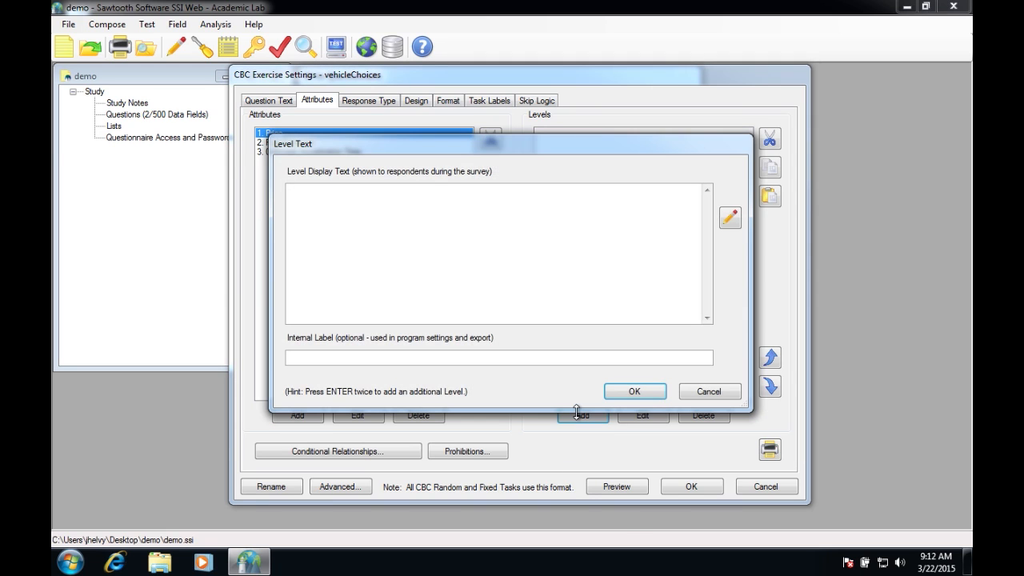
pyautogui.write('$20,000')
pyautogui.press('Return')
pyautogui.press('Return')
pyautogui.write('$250')
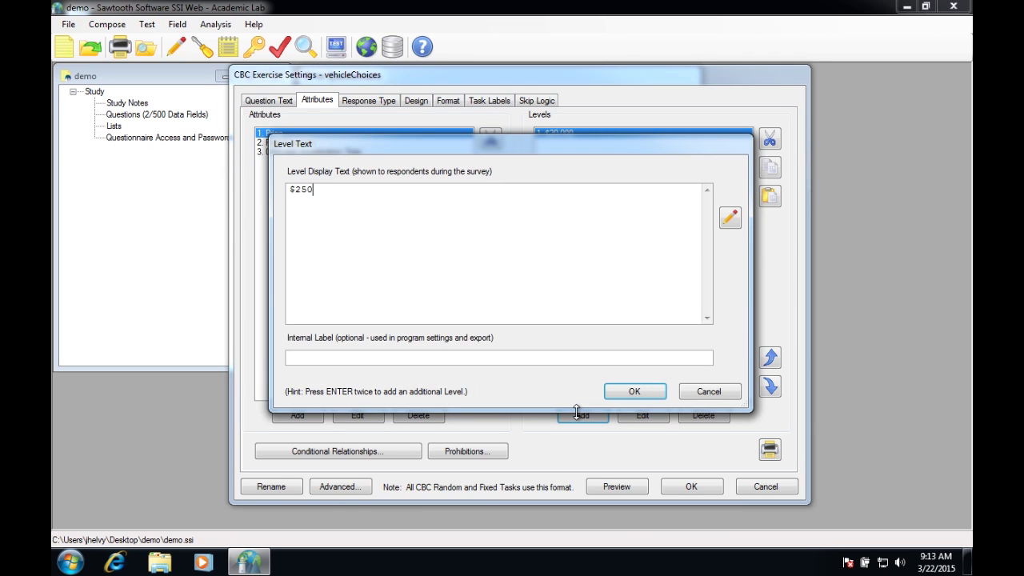
pyautogui.write('0')
pyautogui.press('Return')
pyautogui.press('Return')
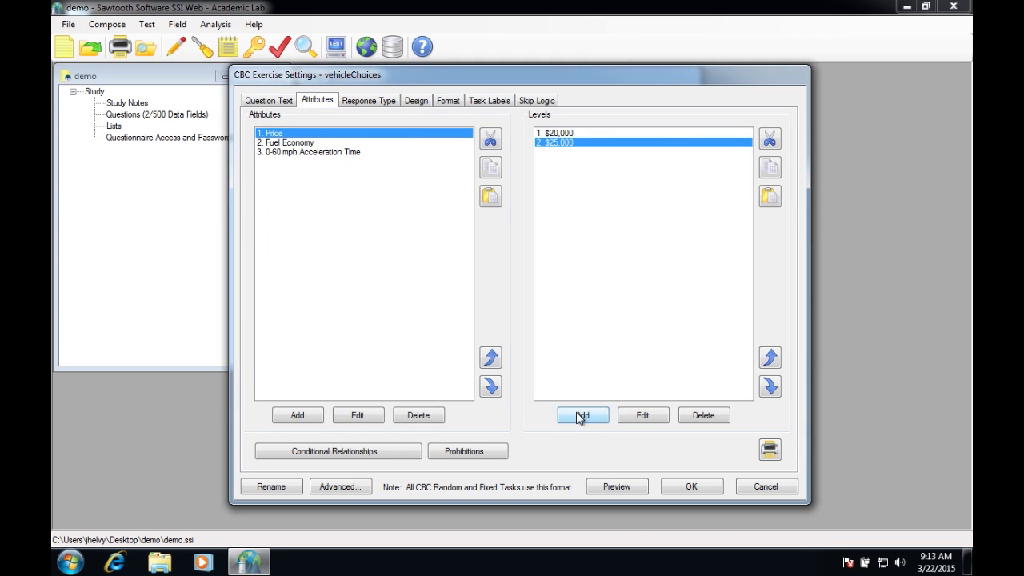
pyautogui.write('$30,000')
pyautogui.press('Return')
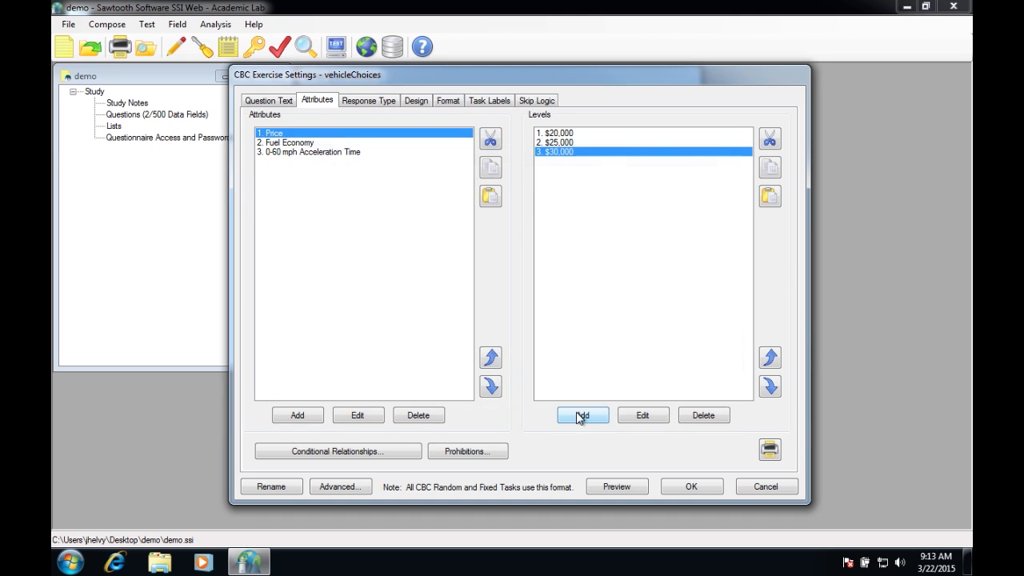
# Step: Add the levels 20 mpg, 25 mpg, and 30 mpg to the Fuel Economy attribute
pyautogui.click(302, 145)
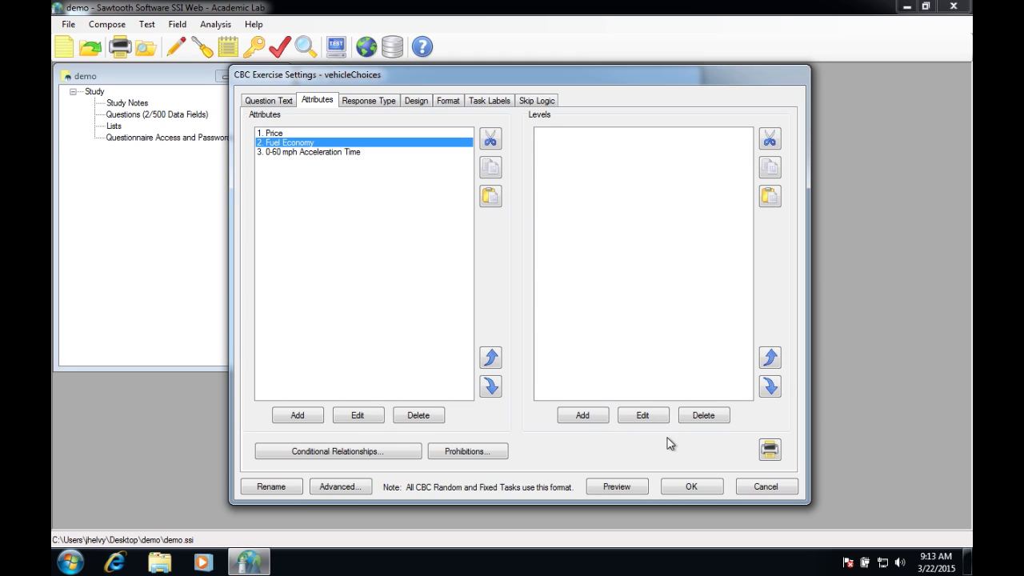
pyautogui.click(592, 422)
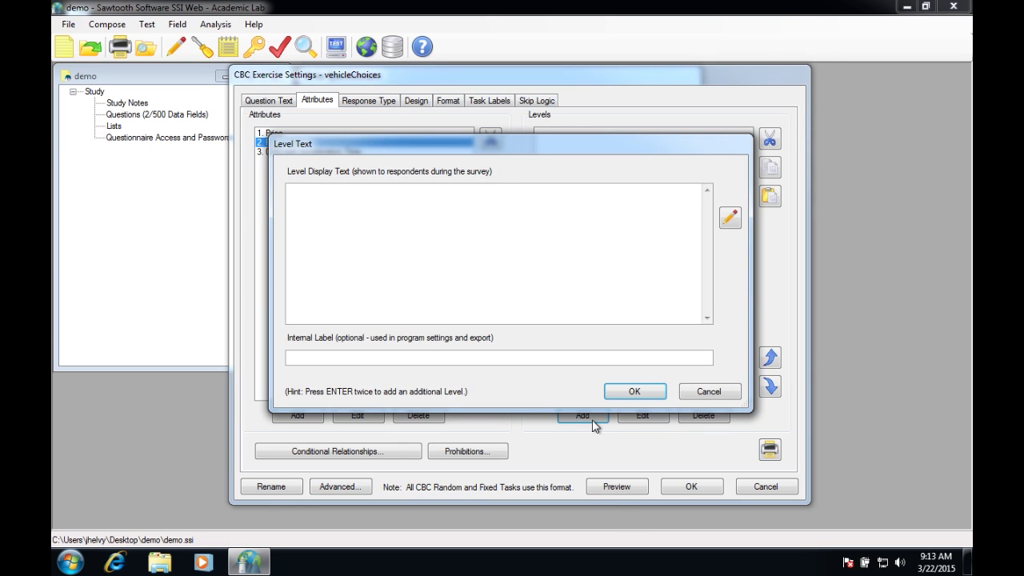
pyautogui.write('20 mpg')
pyautogui.press('Return')
pyautogui.click(590, 414)
pyautogui.write('25mppg')
pyautogui.press('Return')
pyautogui.click(591, 412)
pyautogui.write('30 mpg')
pyautogui.press('Return')
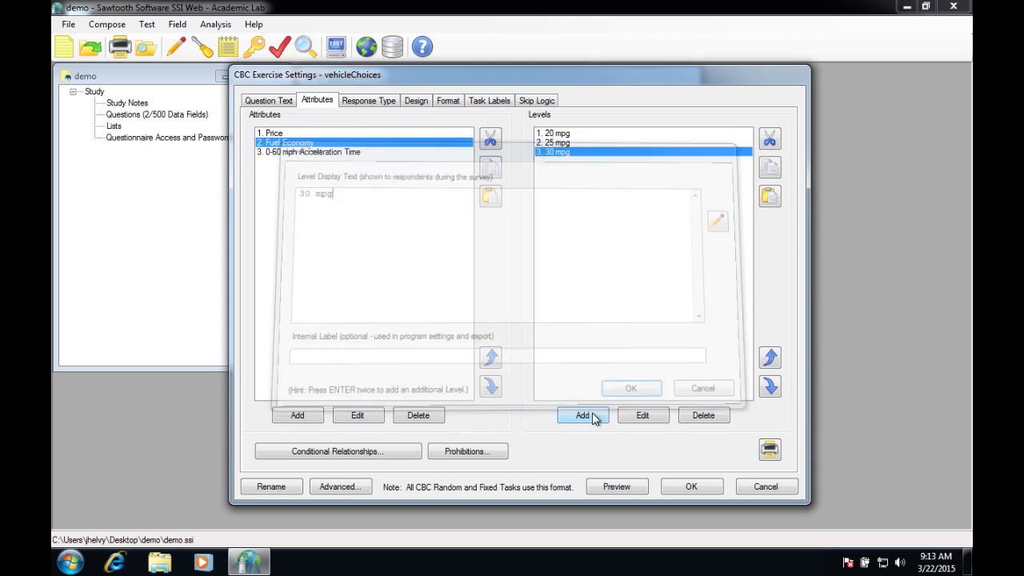
# Step: Add the levels 8 seconds, 10 seconds, and 12 seconds to the 0-60 mph Acceleration Time attribute
pyautogui.click(352, 152)
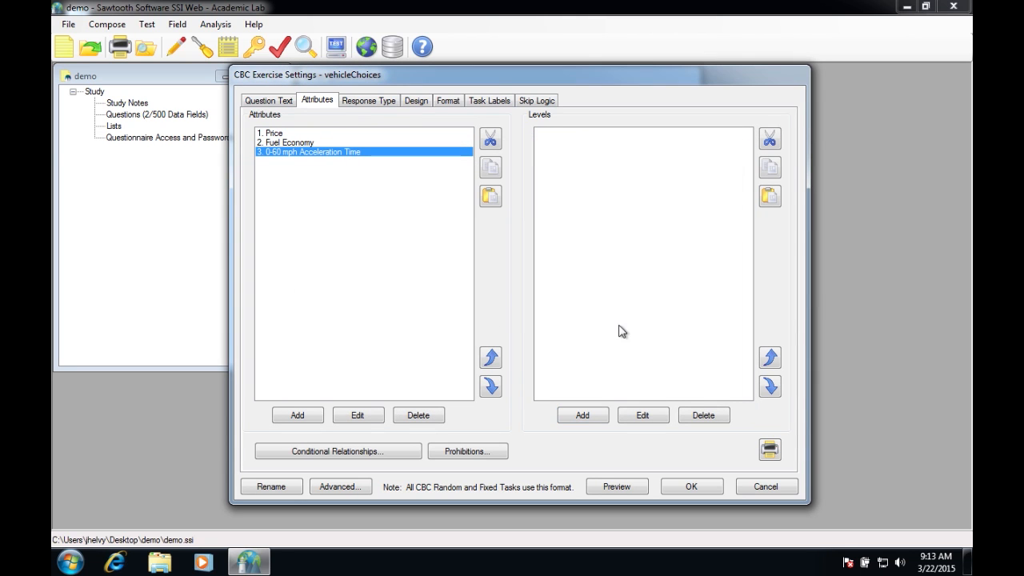
pyautogui.click(586, 420)
pyautogui.write('8 seconds')
pyautogui.press('Return')
pyautogui.press('Return')
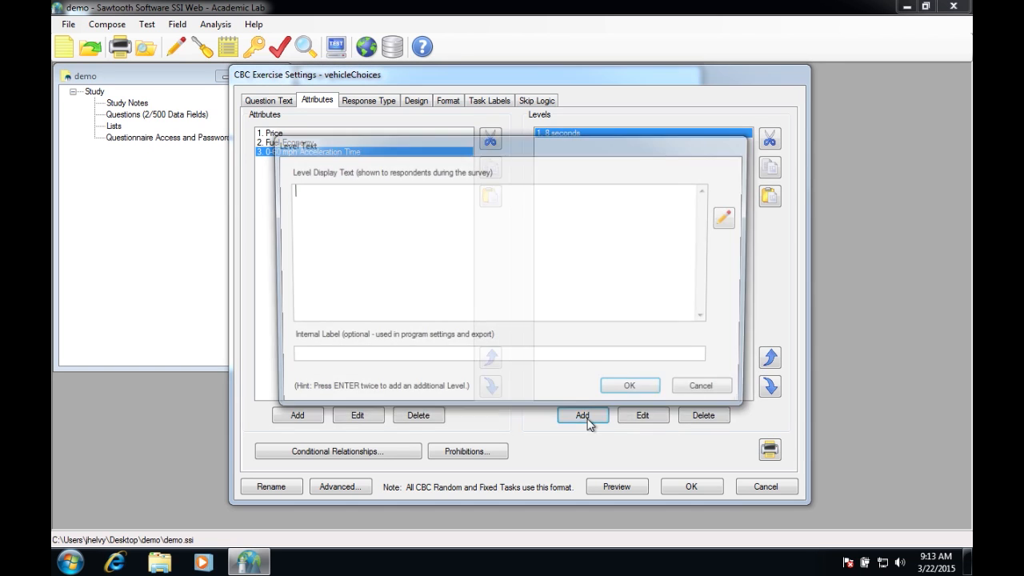
pyautogui.write('10 seconds')
pyautogui.press('Return')
pyautogui.press('Return')
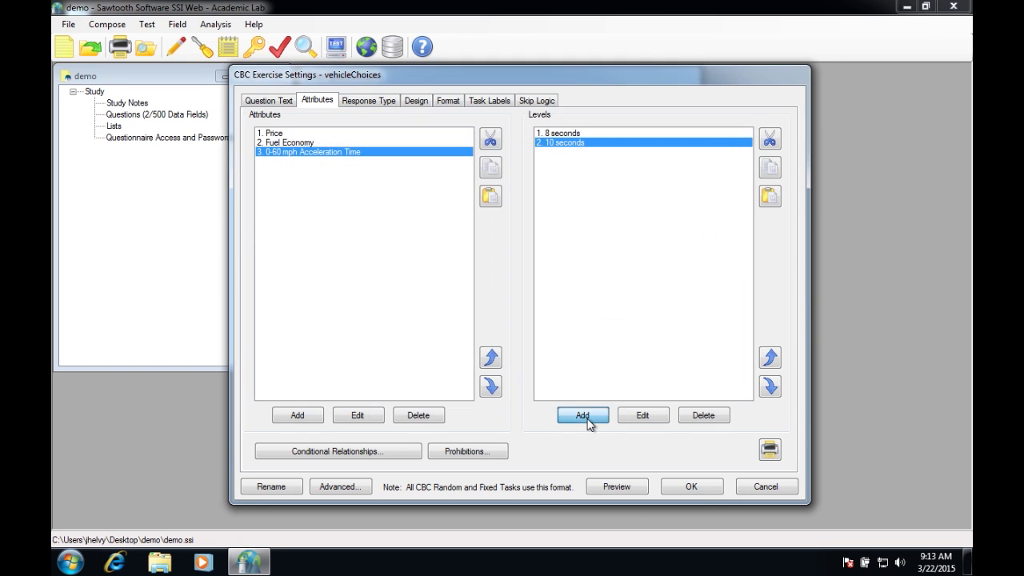
pyautogui.write('12 seconds')
pyautogui.press('Return')
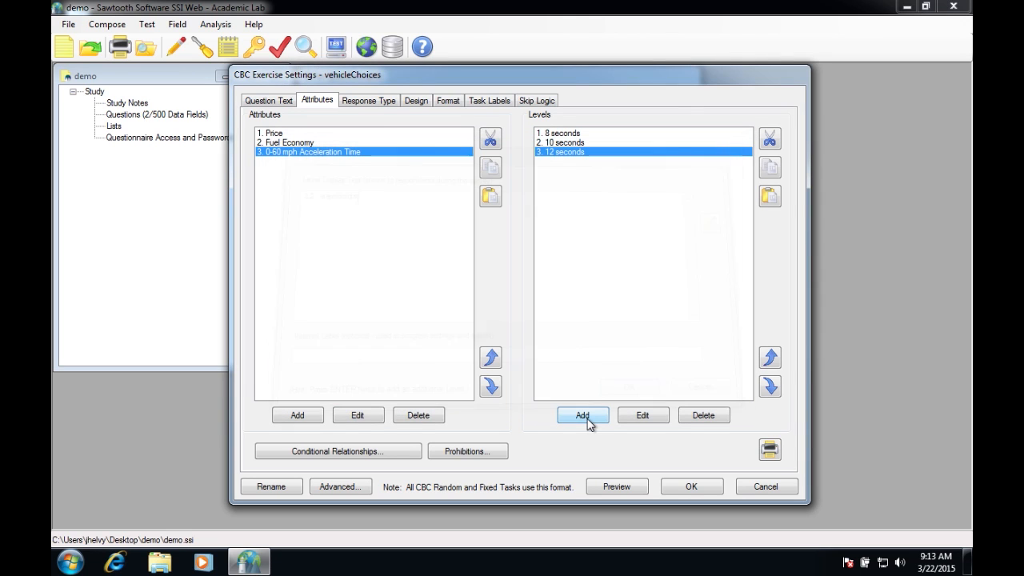
pyautogui.click(338, 144)
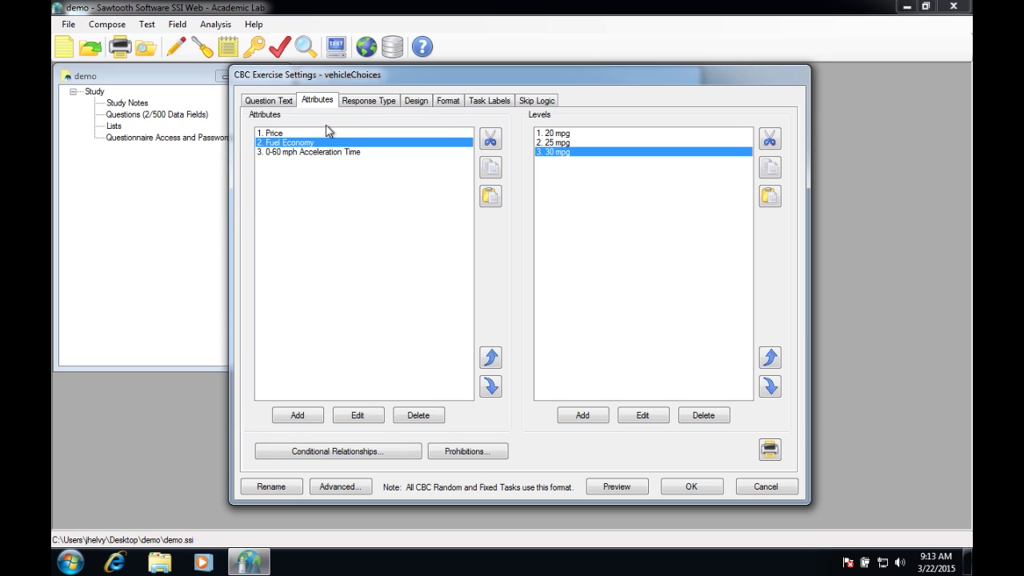
pyautogui.click(325, 132)
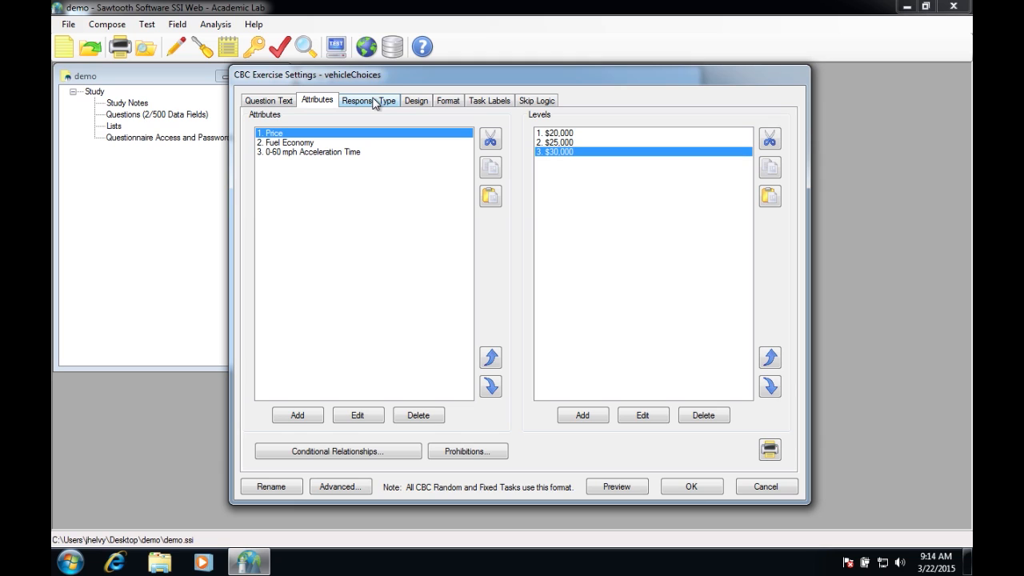
pyautogui.click(354, 142)
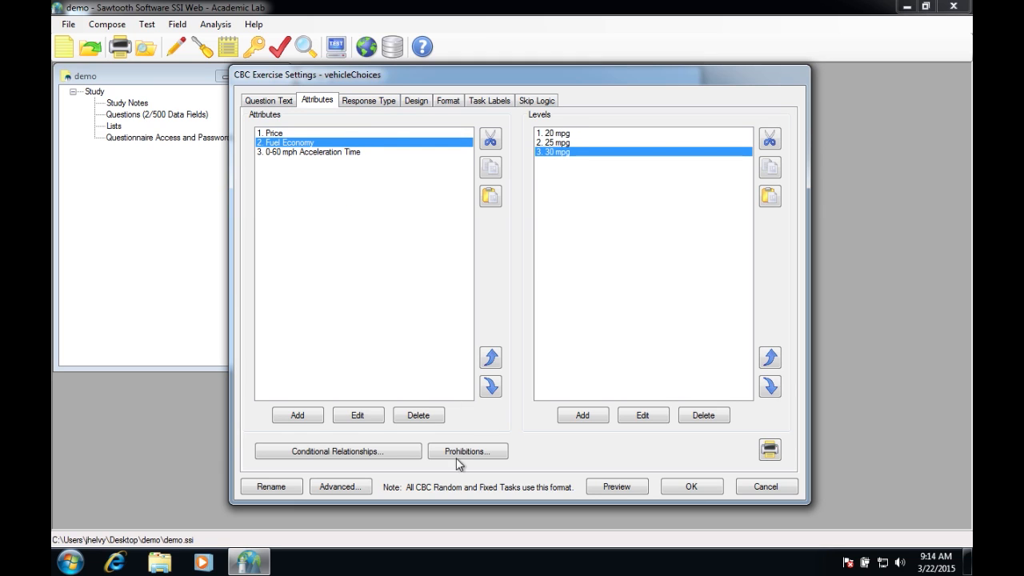
# Step: Look at the Best-Worst Choice response type, set it back to Discrete Choice, and open the exercise's design settings
pyautogui.click(384, 101)
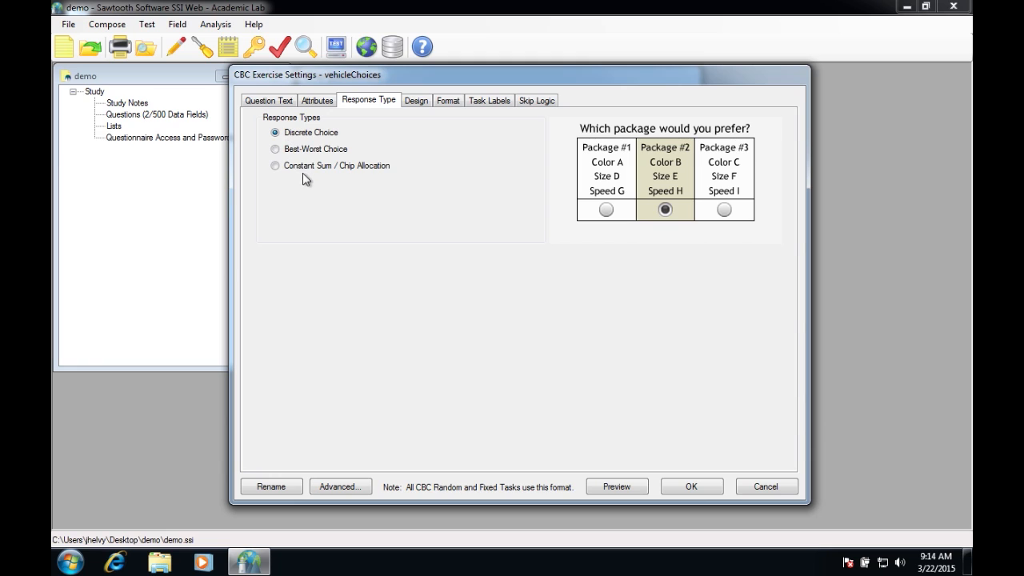
pyautogui.click(276, 149)
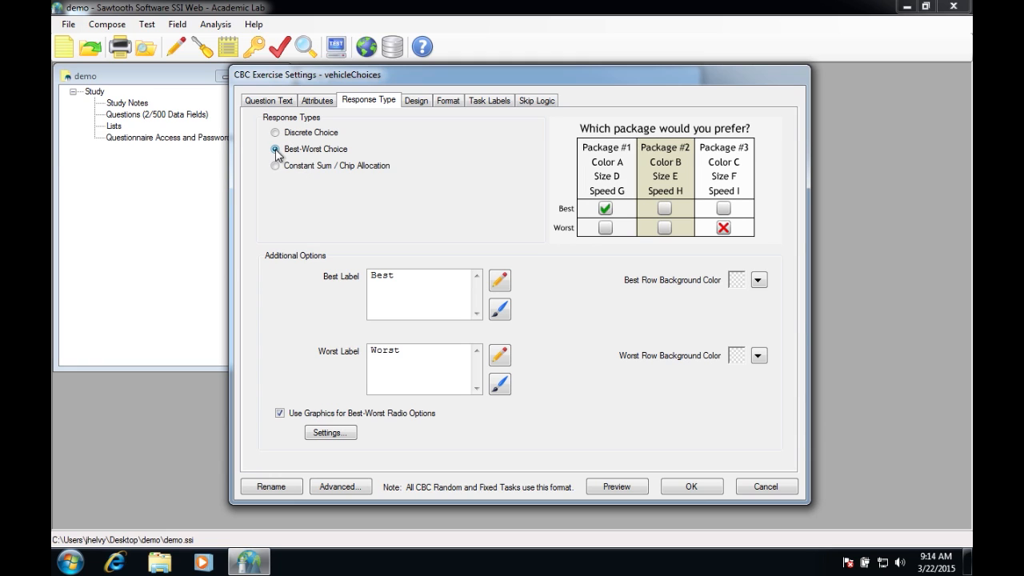
pyautogui.click(275, 132)
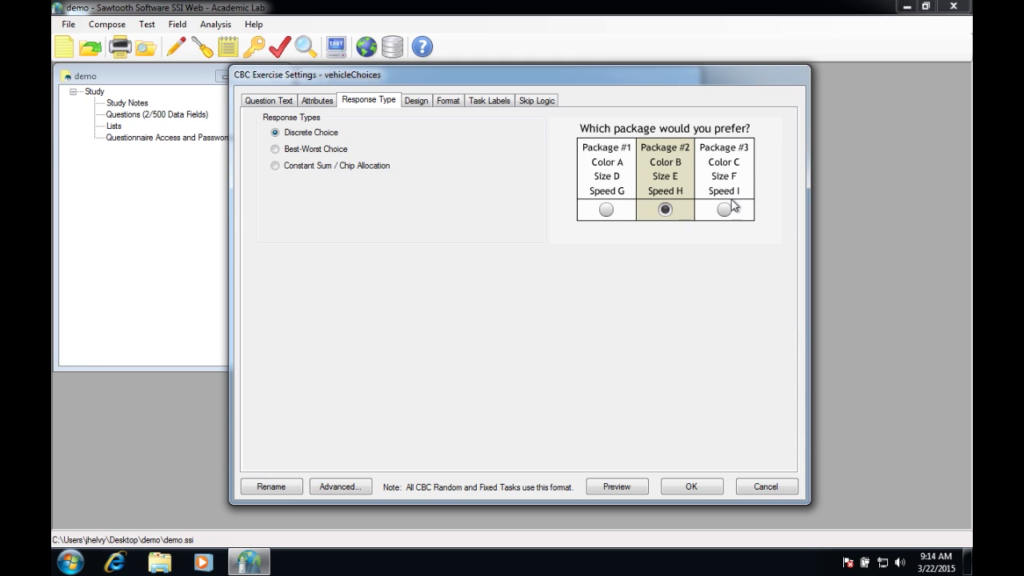
pyautogui.click(422, 102)
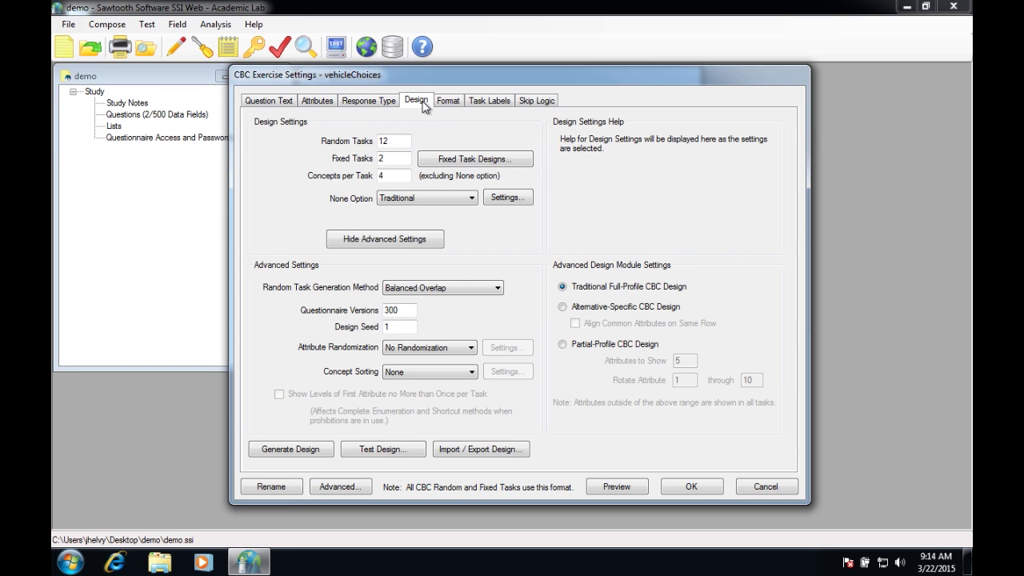
# Step: Set the number of random tasks to 15 and the number of fixed tasks to 1 for the vehicleChoices exercise
pyautogui.click(398, 141)
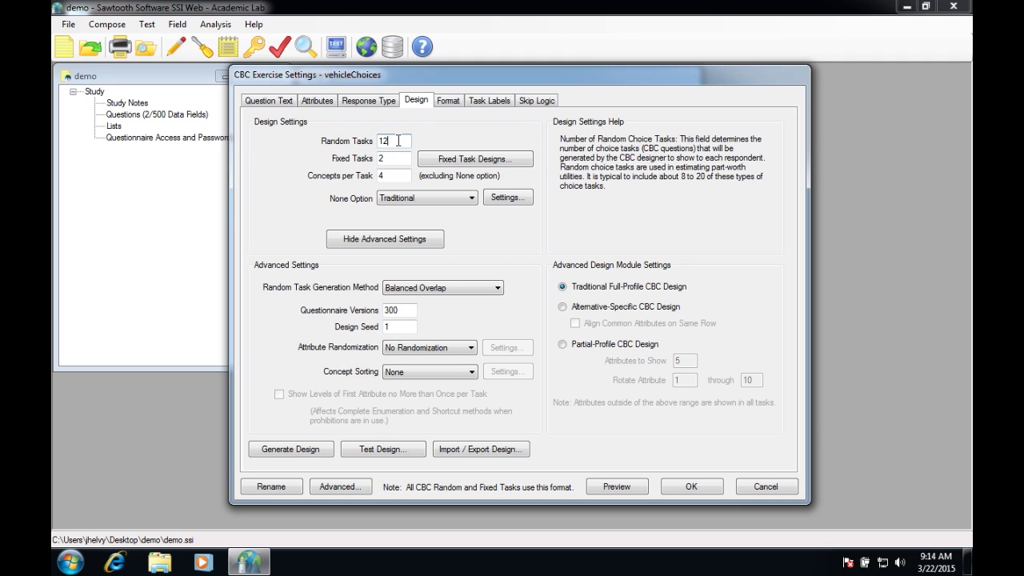
pyautogui.click(393, 175)
pyautogui.click(397, 141)
pyautogui.doubleClick(391, 142)
pyautogui.write('15')
pyautogui.moveTo(395, 141); pyautogui.dragTo(378, 142)
pyautogui.click(400, 141)
pyautogui.click(395, 160)
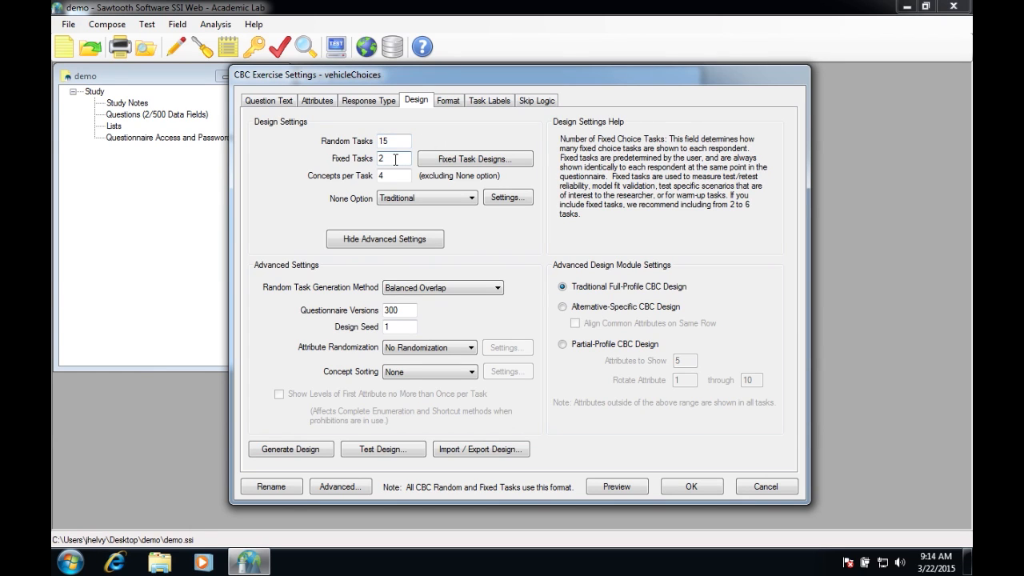
pyautogui.press('BackSpace')
pyautogui.write('1')
# Step: In the fixed task design, define Concept #1 with a price of $20,000, 30 mpg fuel economy and 8 seconds acceleration time
pyautogui.click(470, 159)
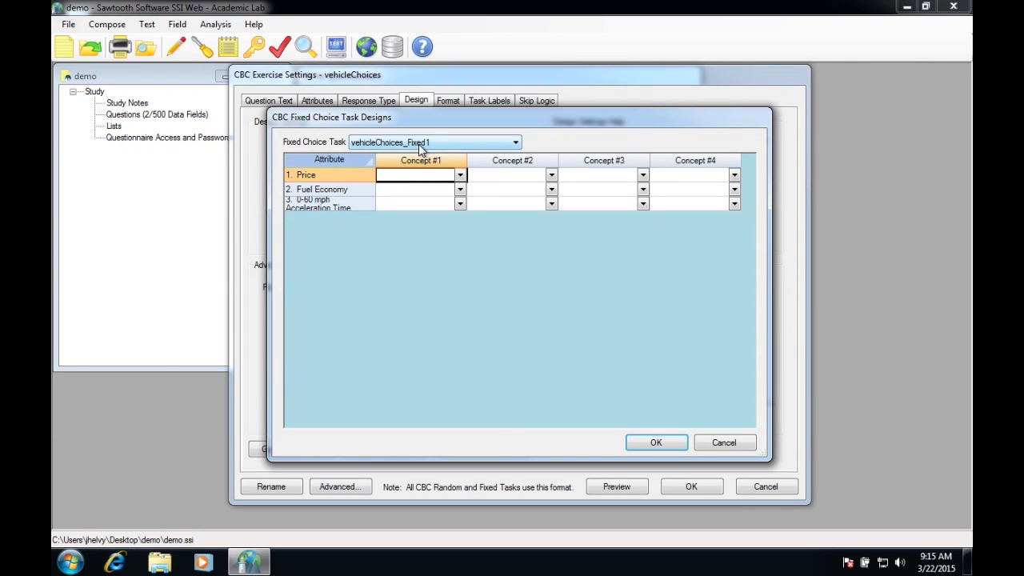
pyautogui.click(459, 175)
pyautogui.click(444, 187)
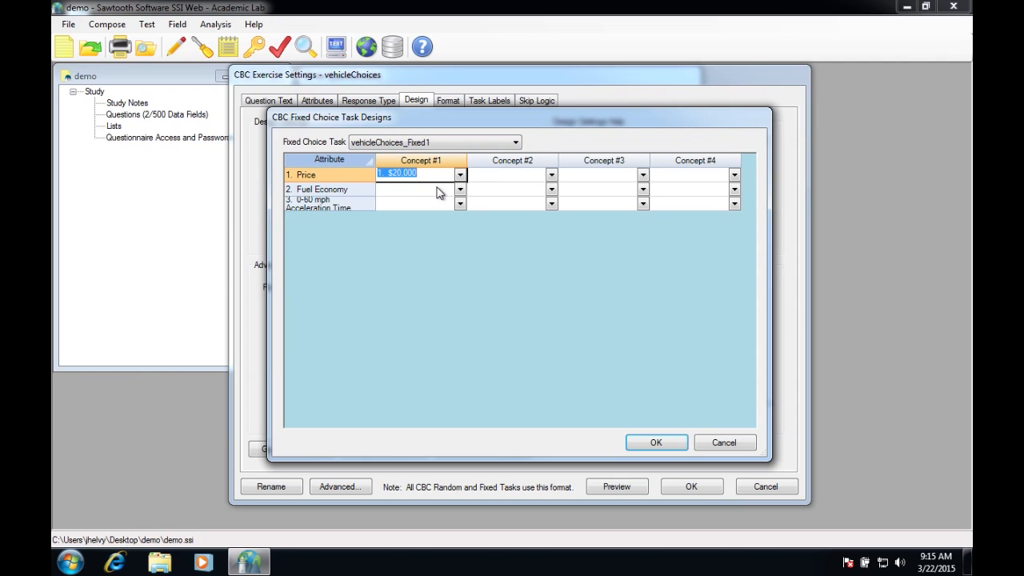
pyautogui.click(460, 190)
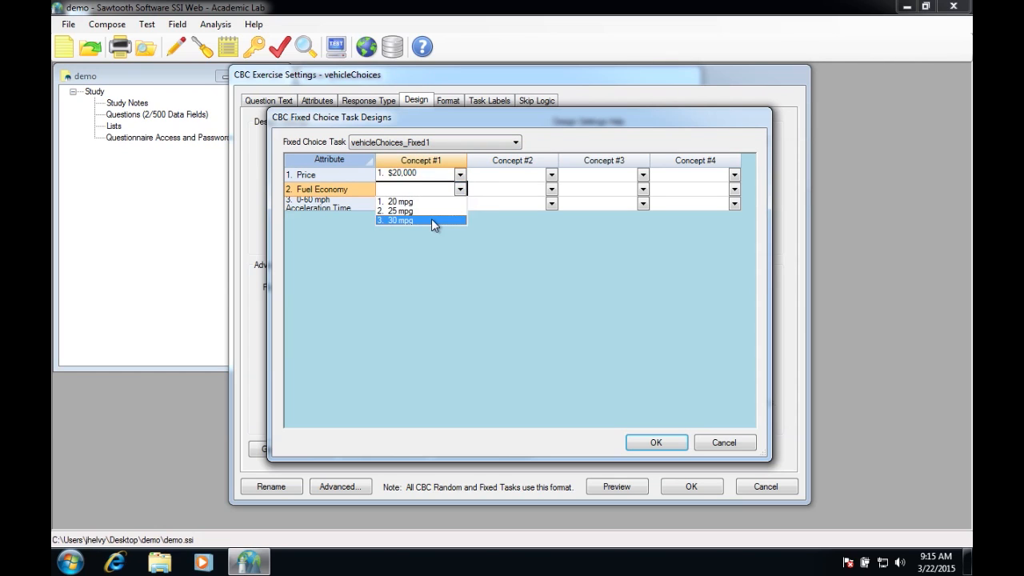
pyautogui.click(431, 219)
pyautogui.click(460, 205)
pyautogui.click(424, 216)
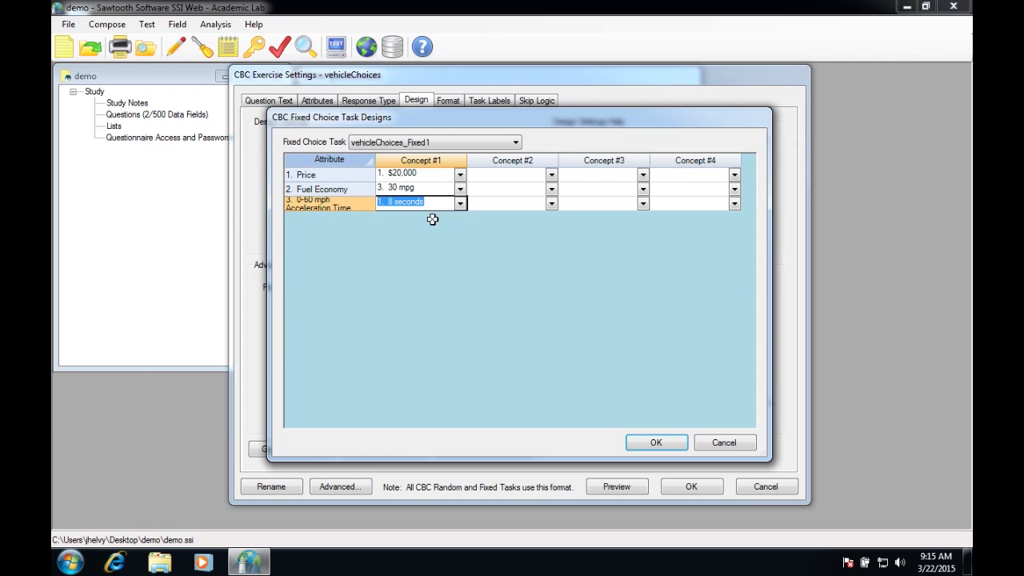
# Step: Define Concept #2 of the fixed task with a price of $25,000, 25 mpg fuel economy and 12 seconds acceleration time
pyautogui.click(552, 177)
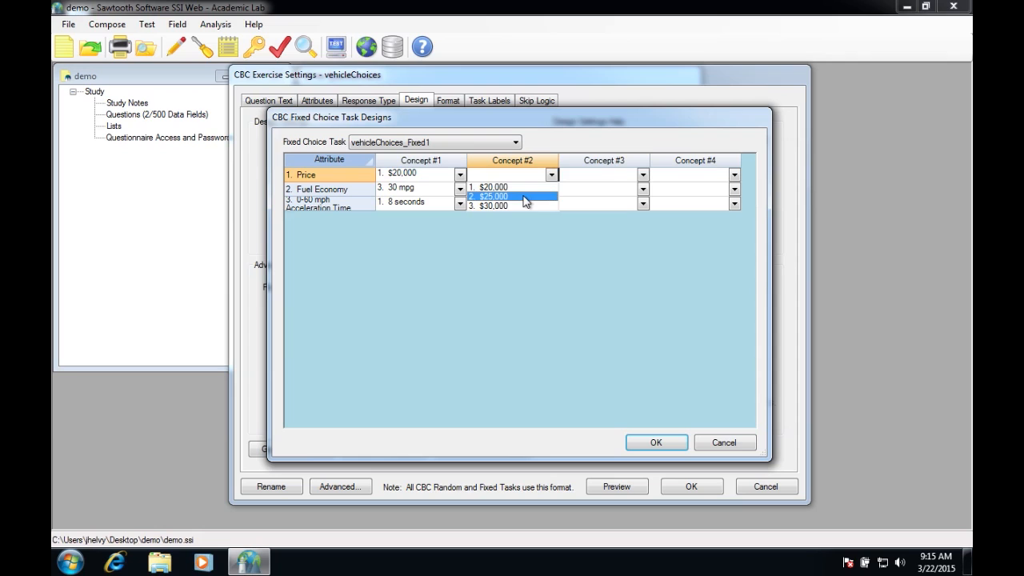
pyautogui.click(527, 196)
pyautogui.click(552, 189)
pyautogui.click(526, 219)
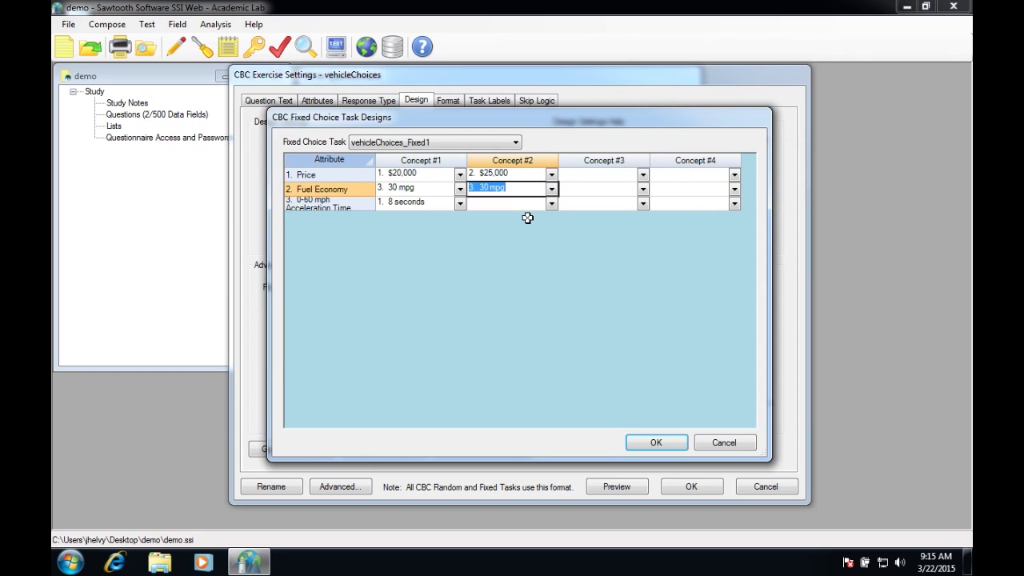
pyautogui.click(551, 203)
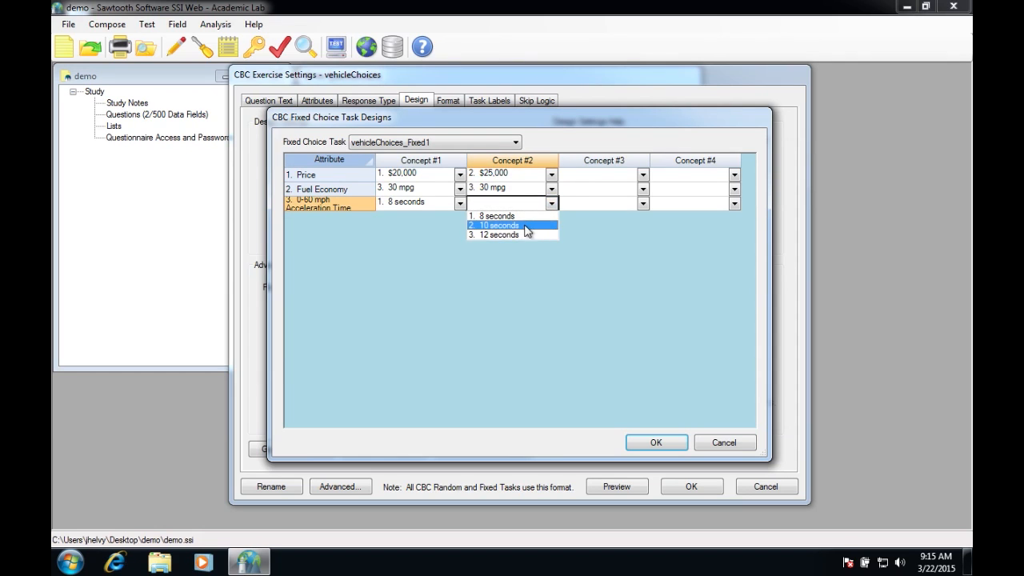
pyautogui.click(521, 235)
pyautogui.click(552, 189)
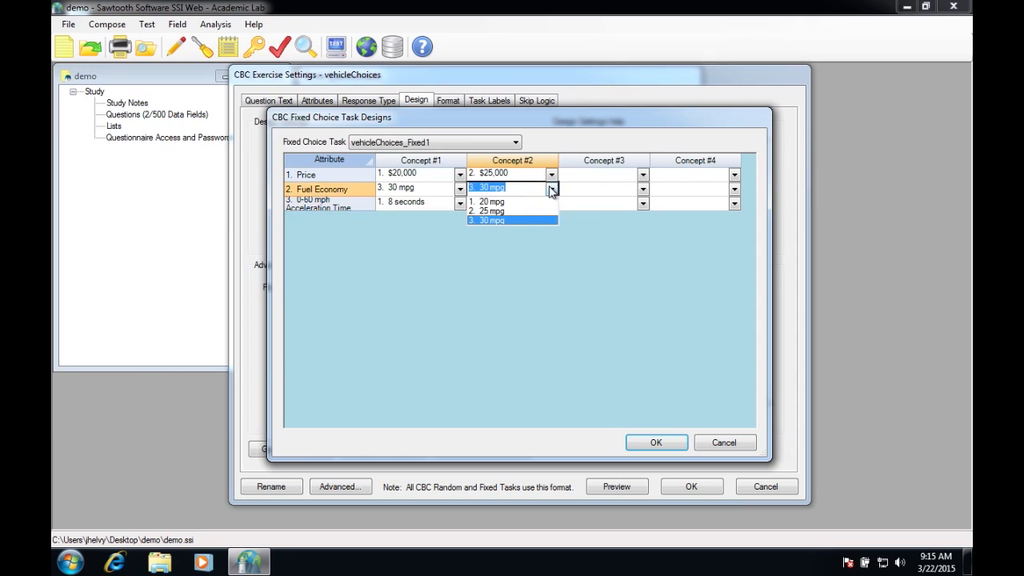
pyautogui.click(520, 212)
# Step: Define Concept #3 of the fixed task with $30,000, 25 mpg and 10 seconds, and accept the fixed task design
pyautogui.click(643, 174)
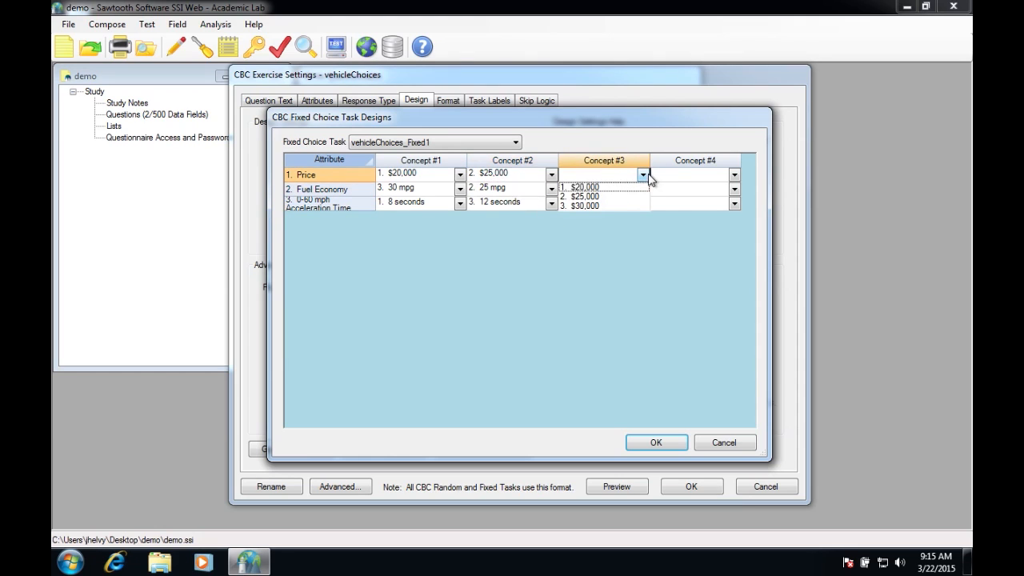
pyautogui.click(606, 206)
pyautogui.click(643, 189)
pyautogui.click(608, 209)
pyautogui.click(640, 203)
pyautogui.click(613, 225)
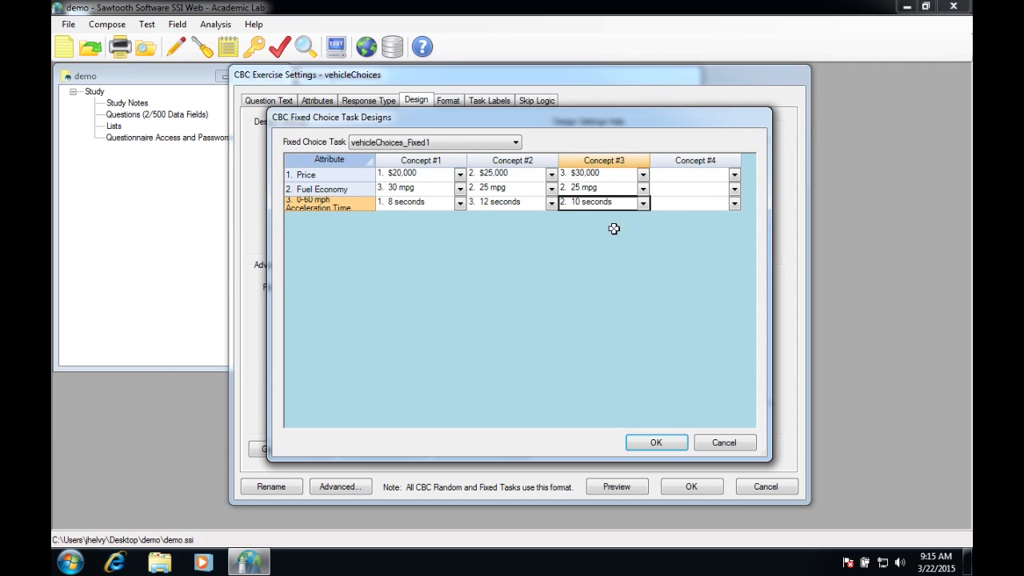
pyautogui.click(657, 443)
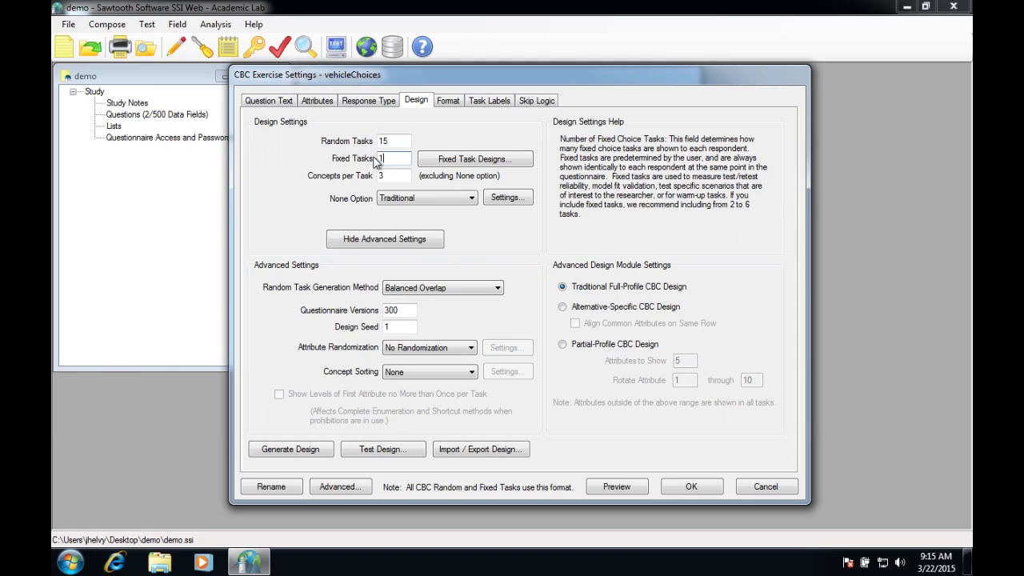
# Step: Keep 3 concepts per task and set the None option to Do Not Include
pyautogui.click(390, 175)
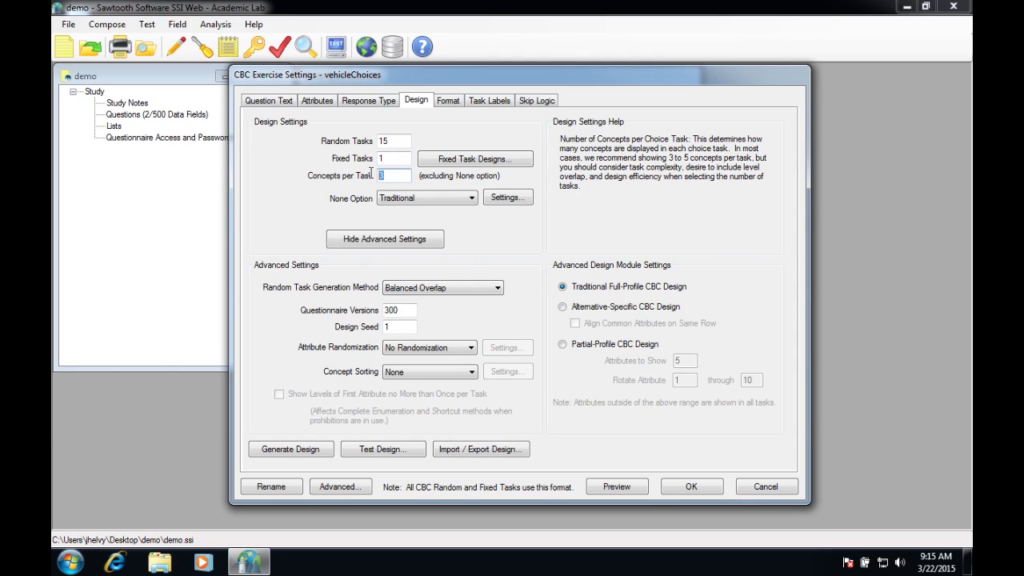
pyautogui.doubleClick(397, 175)
pyautogui.click(397, 174)
pyautogui.press('Tab')
pyautogui.click(435, 203)
pyautogui.click(429, 212)
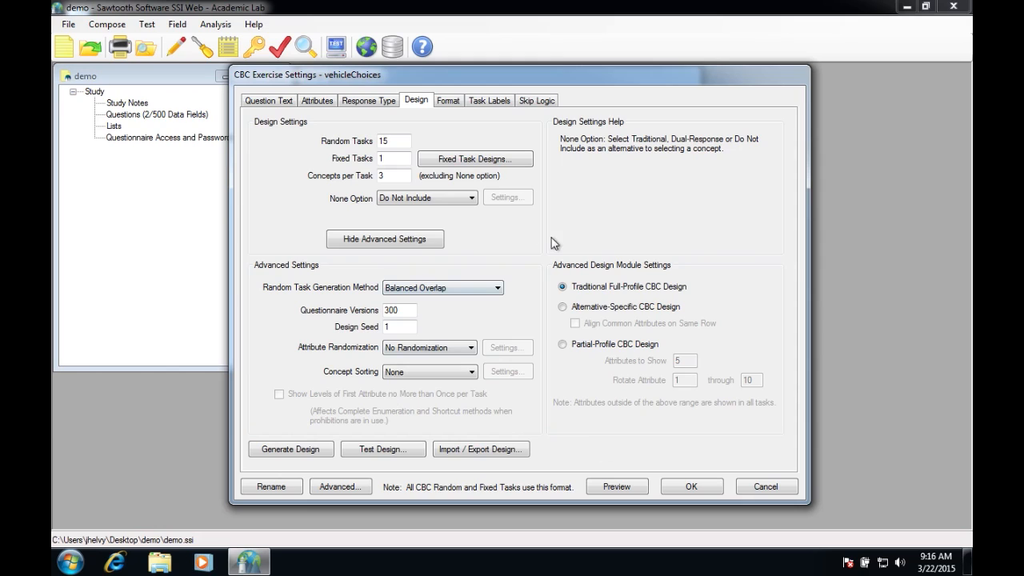
# Step: Review the random task generation methods, trying Random and returning to Balanced Overlap
pyautogui.click(484, 289)
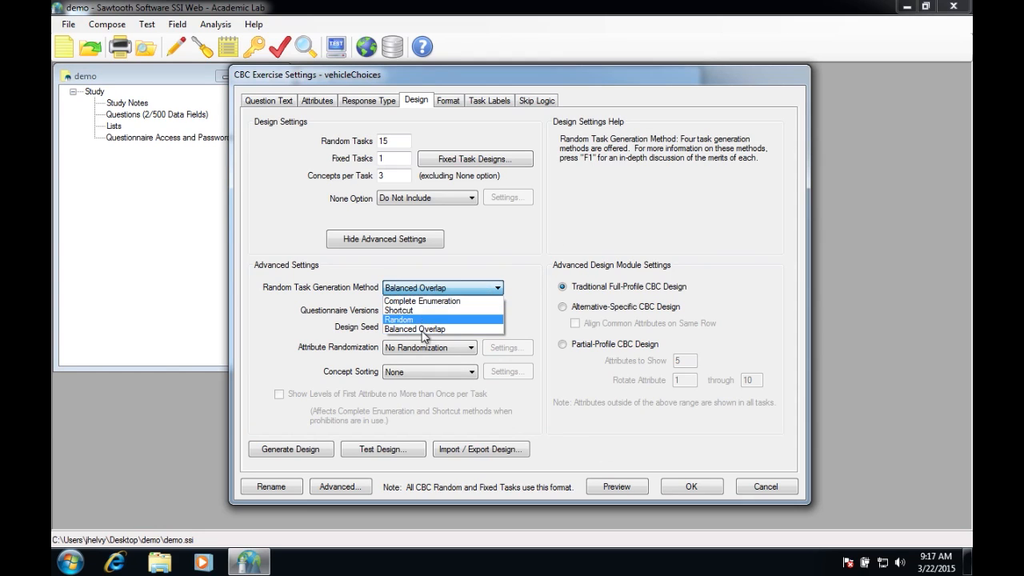
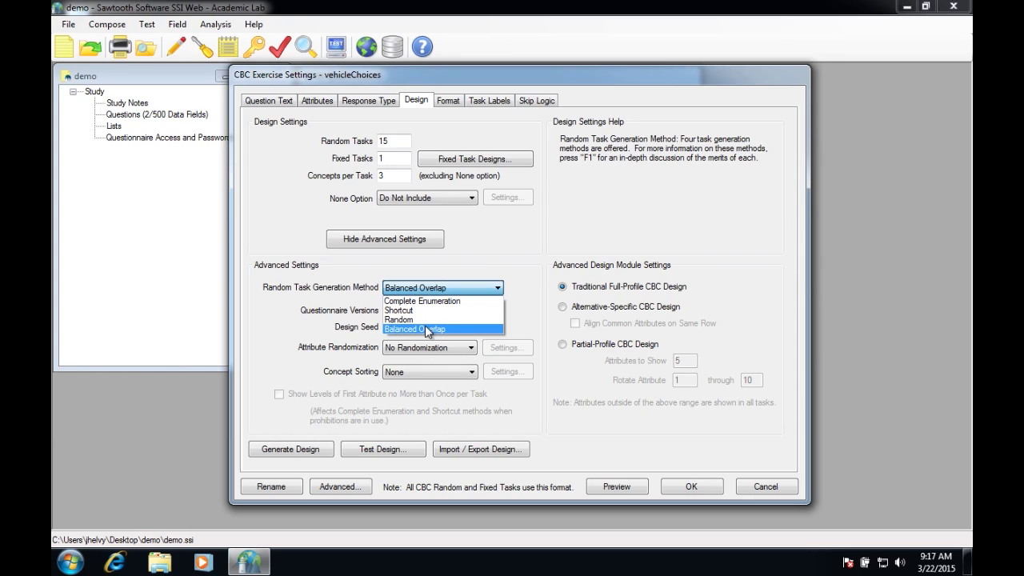
pyautogui.click(426, 328)
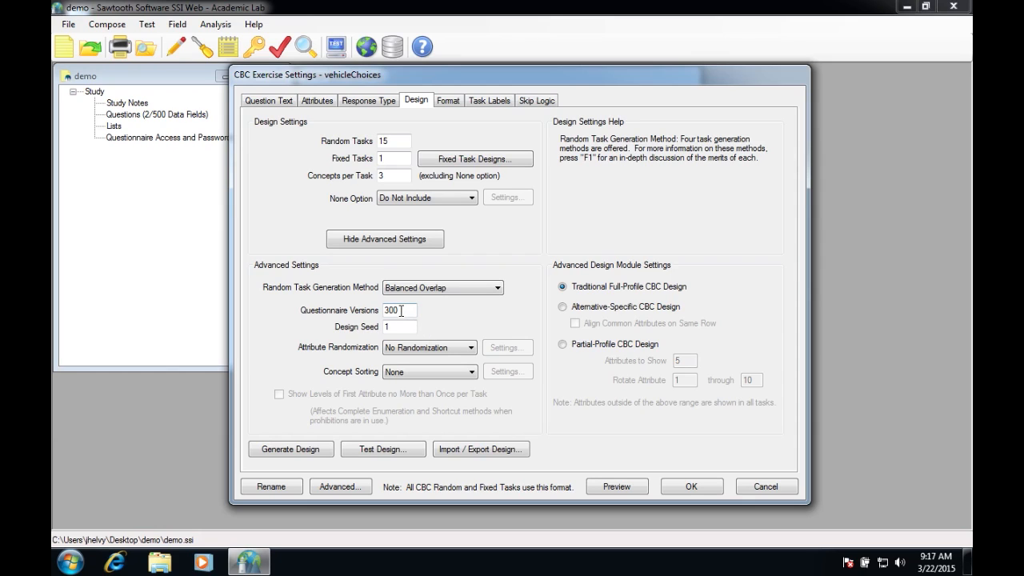
pyautogui.click(401, 311)
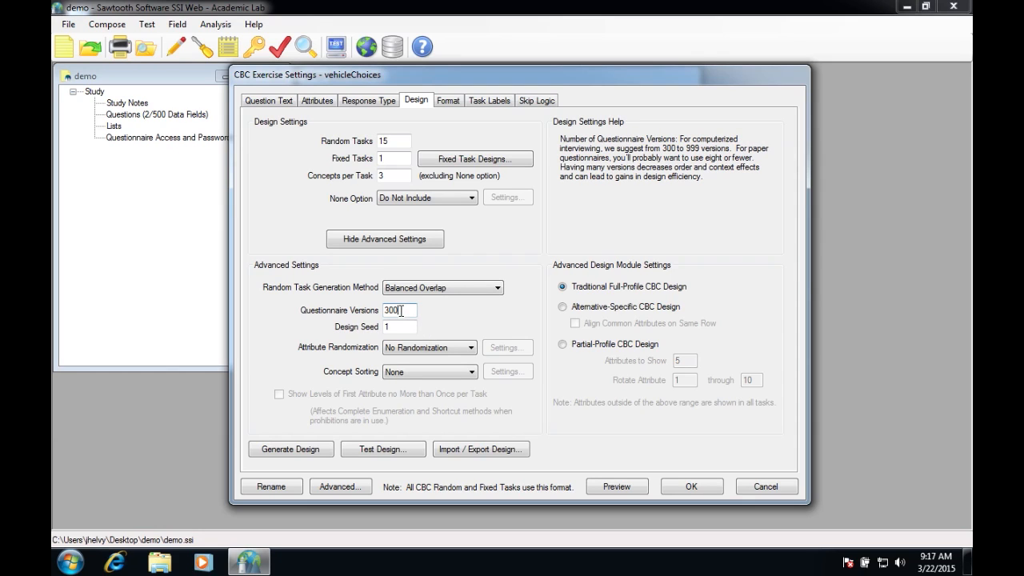
pyautogui.click(454, 290)
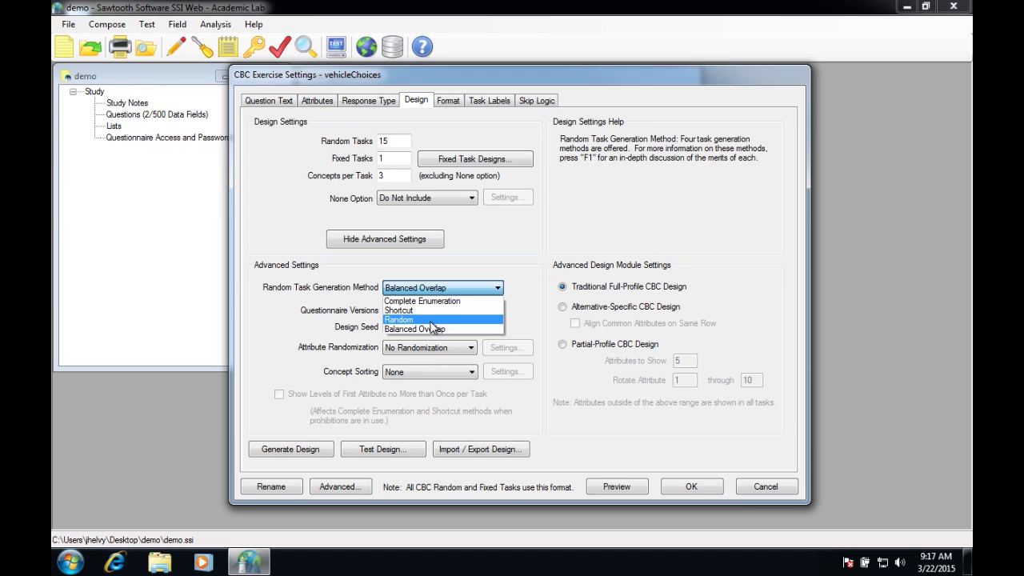
pyautogui.click(433, 320)
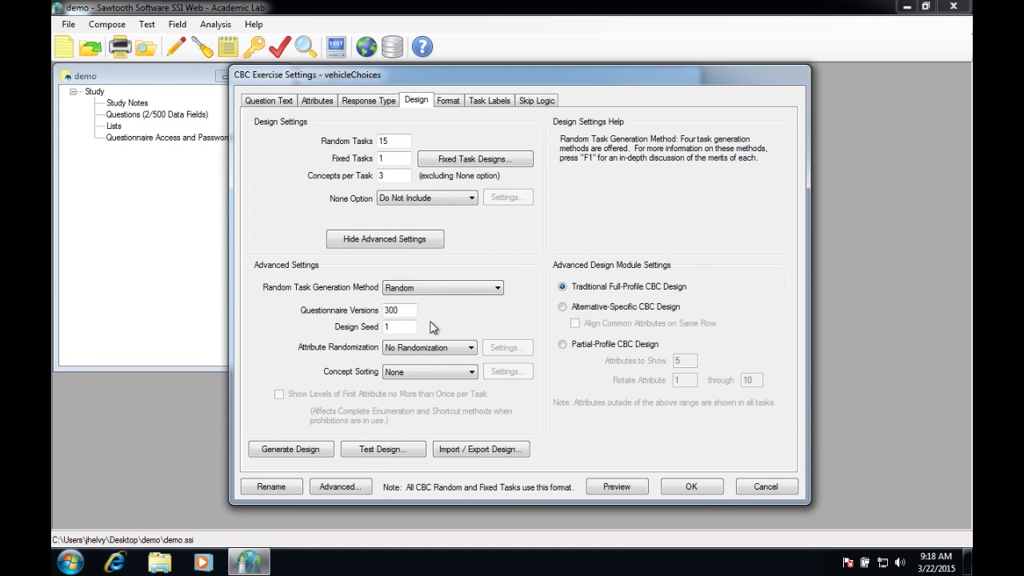
pyautogui.click(433, 290)
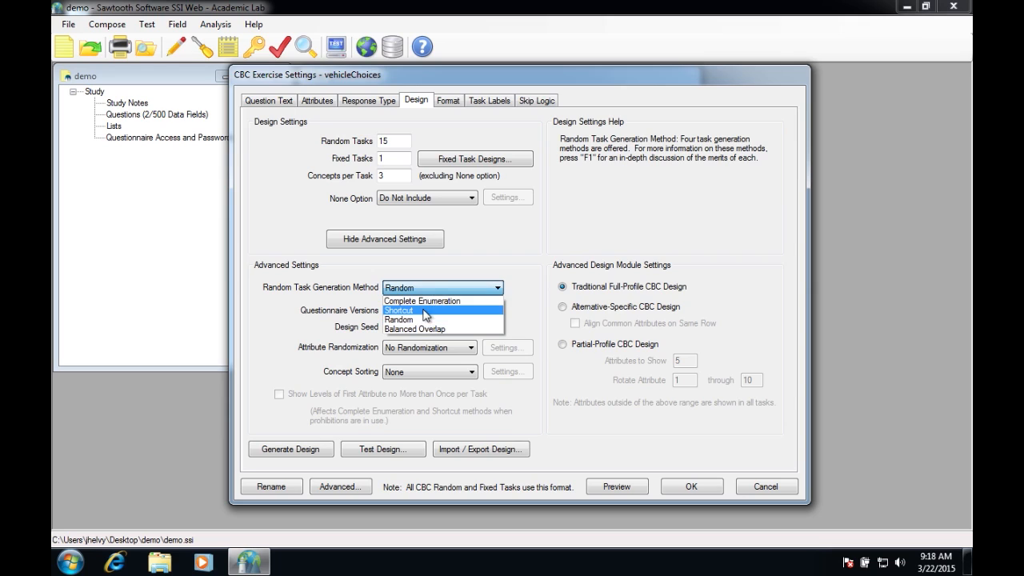
pyautogui.click(414, 329)
pyautogui.press('Tab')
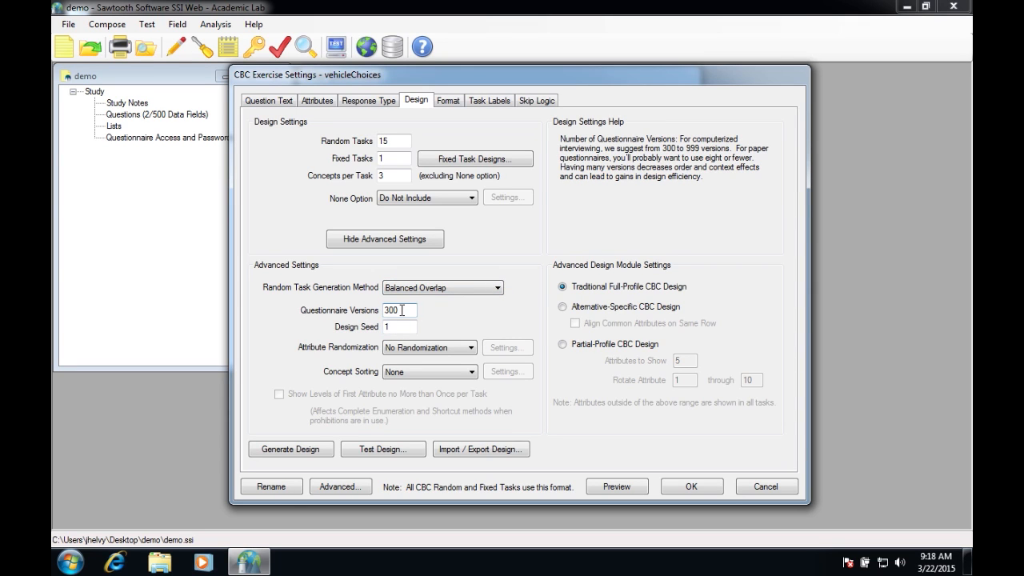
# Step: Generate the choice design using 300 questionnaire versions and a design seed of 1
pyautogui.moveTo(414, 311); pyautogui.dragTo(373, 314)
pyautogui.click(407, 325)
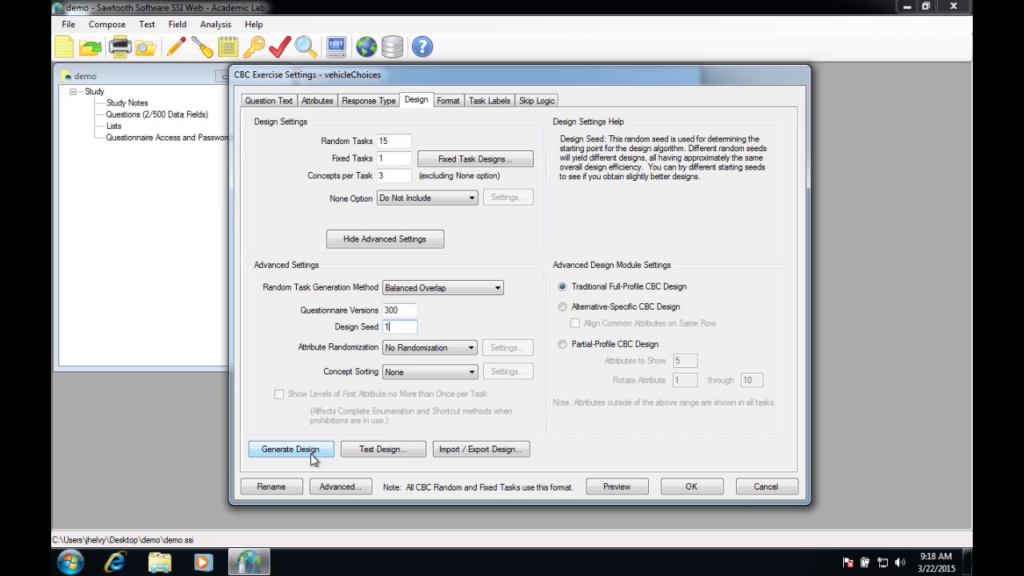
pyautogui.click(289, 449)
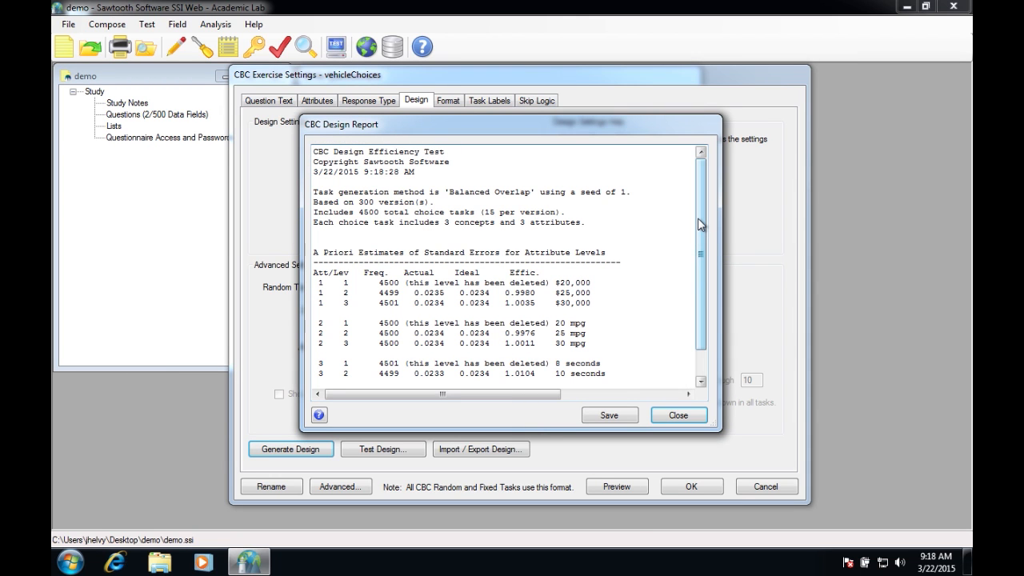
# Step: Examine the level frequencies, standard errors and number of versions in the CBC design report, and close the report
pyautogui.moveTo(697, 220); pyautogui.dragTo(699, 268)
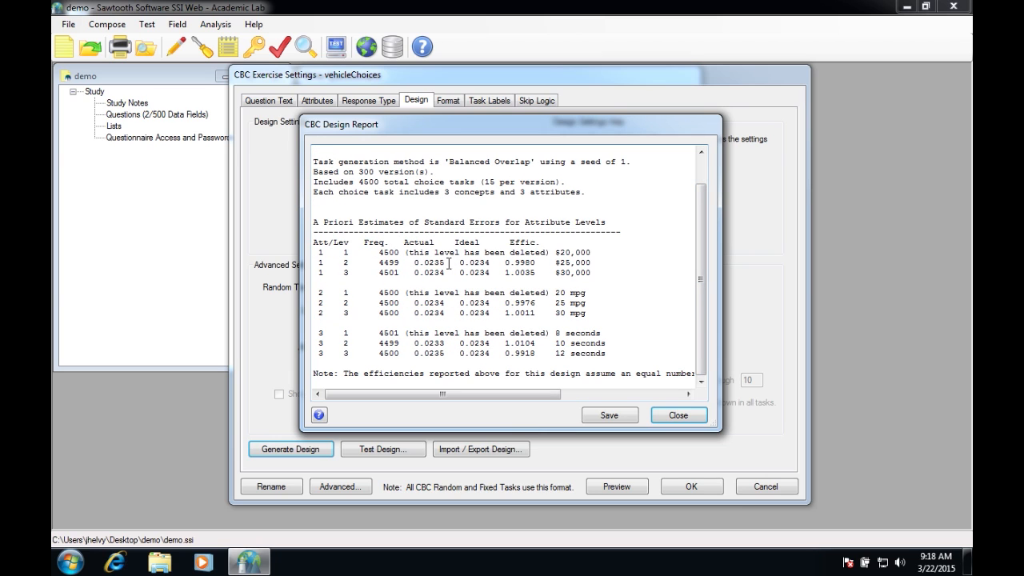
pyautogui.moveTo(446, 263); pyautogui.dragTo(412, 273)
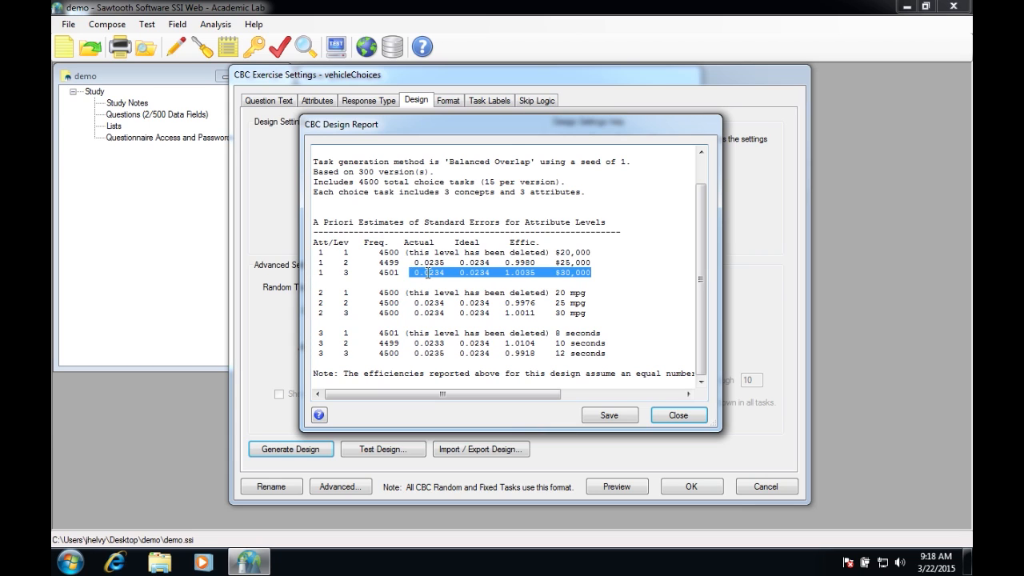
pyautogui.click(446, 272)
pyautogui.doubleClick(424, 262)
pyautogui.click(428, 281)
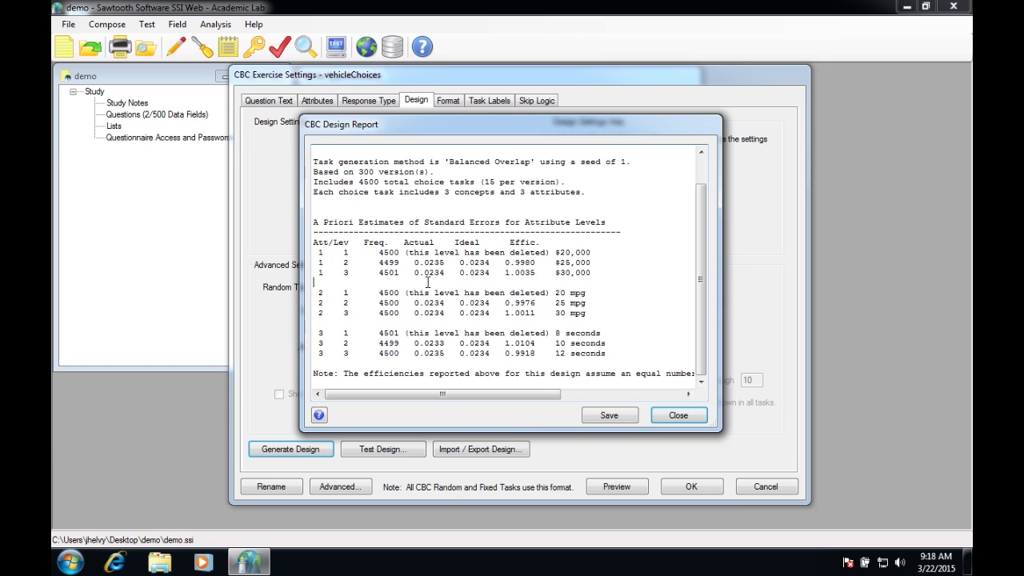
pyautogui.doubleClick(390, 252)
pyautogui.doubleClick(387, 262)
pyautogui.doubleClick(384, 274)
pyautogui.click(434, 313)
pyautogui.moveTo(349, 172); pyautogui.dragTo(426, 171)
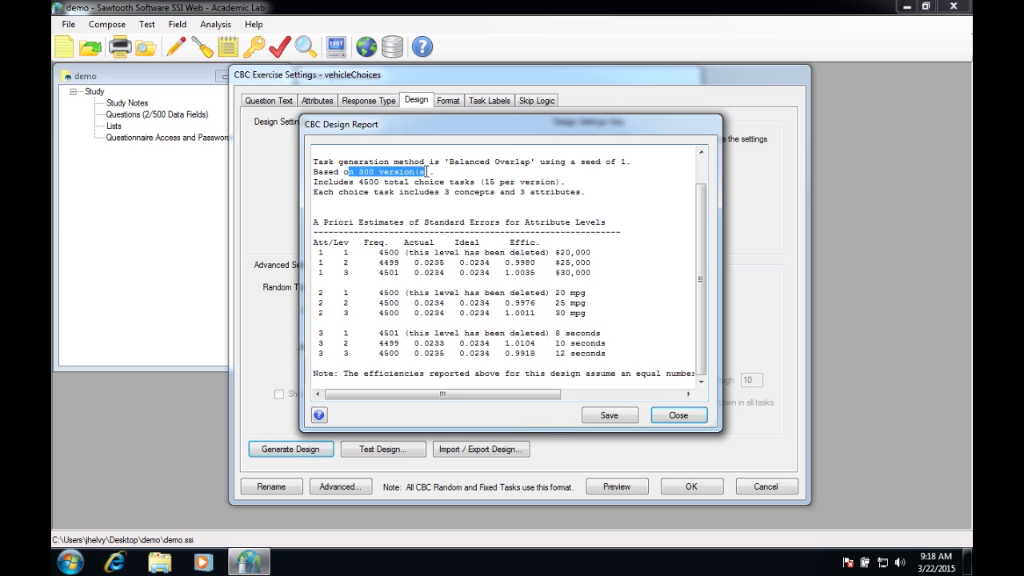
pyautogui.click(607, 294)
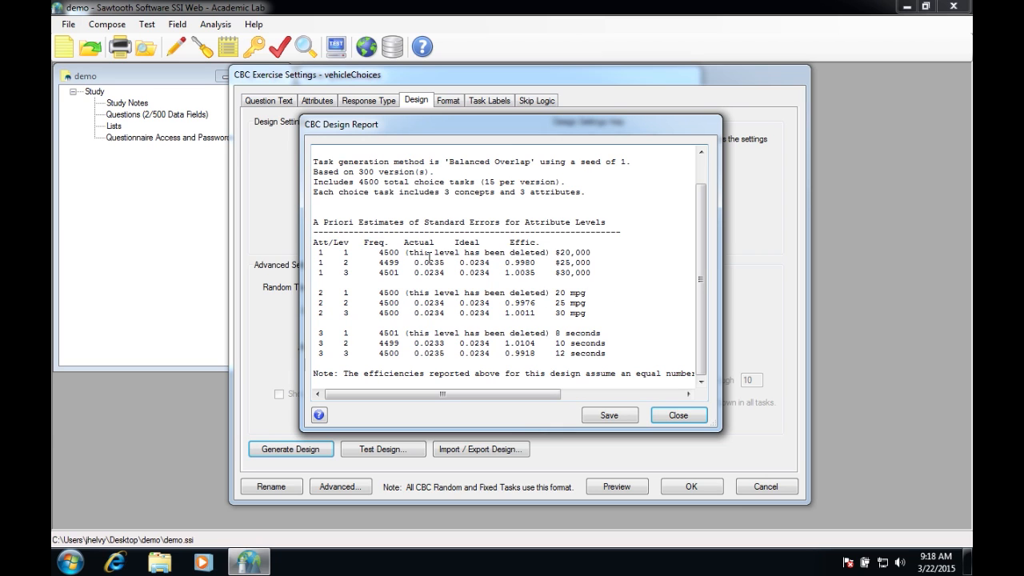
pyautogui.click(677, 415)
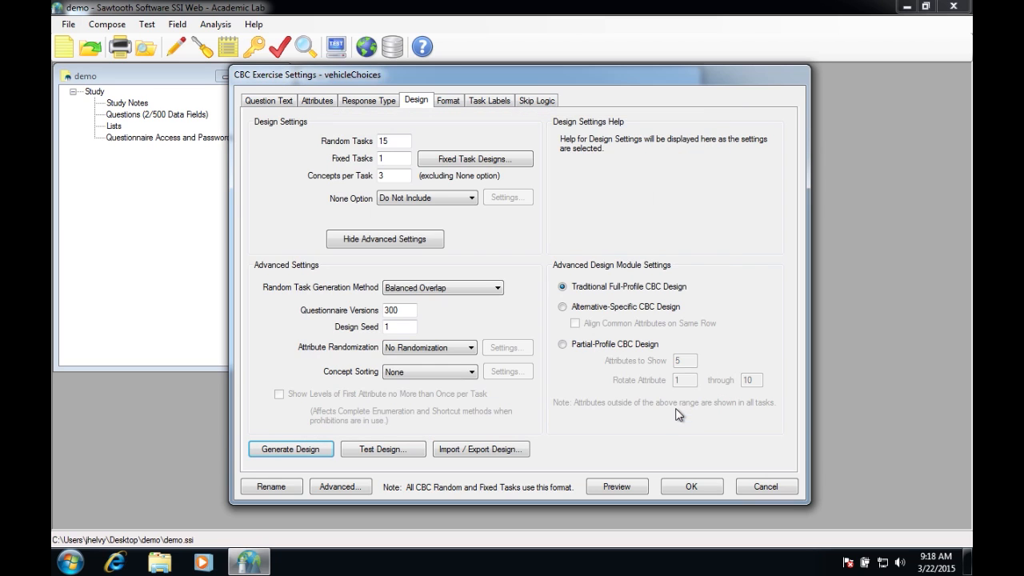
# Step: Test the generated design with the 2-Way Frequencies report and the Advanced Test with simulated respondents included
pyautogui.click(381, 451)
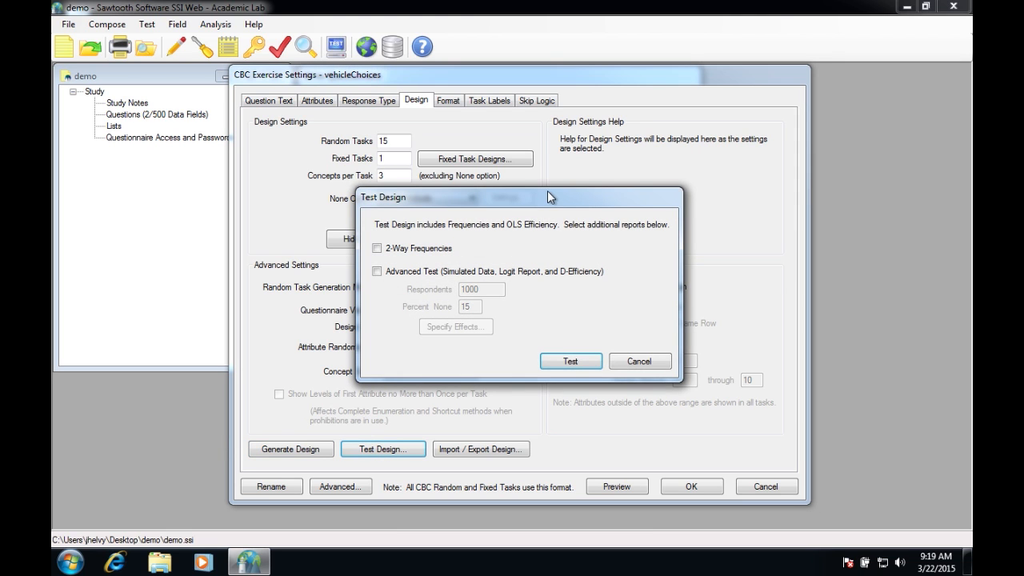
pyautogui.moveTo(548, 191); pyautogui.dragTo(534, 176)
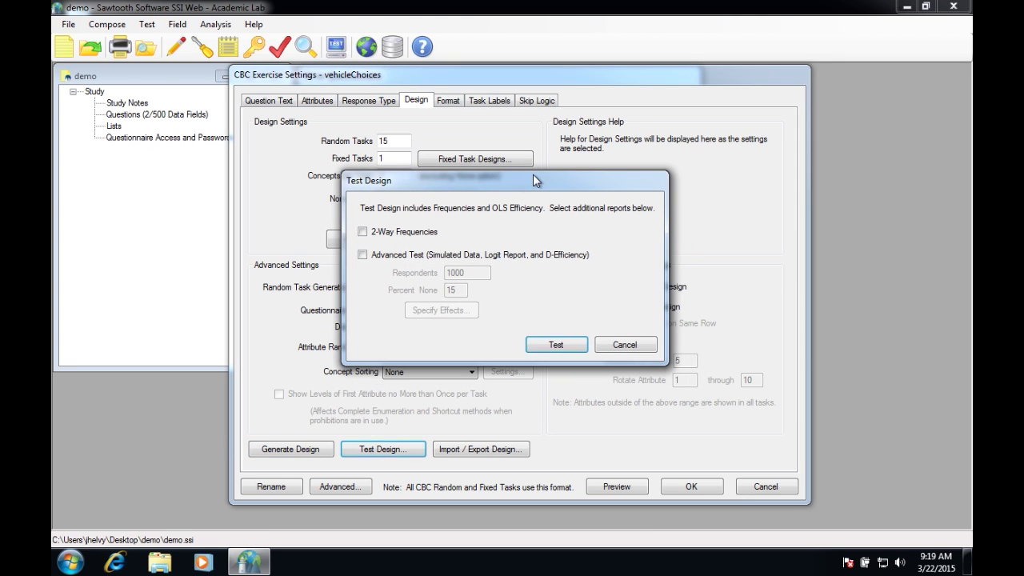
pyautogui.click(392, 233)
pyautogui.click(363, 255)
pyautogui.press('Tab')
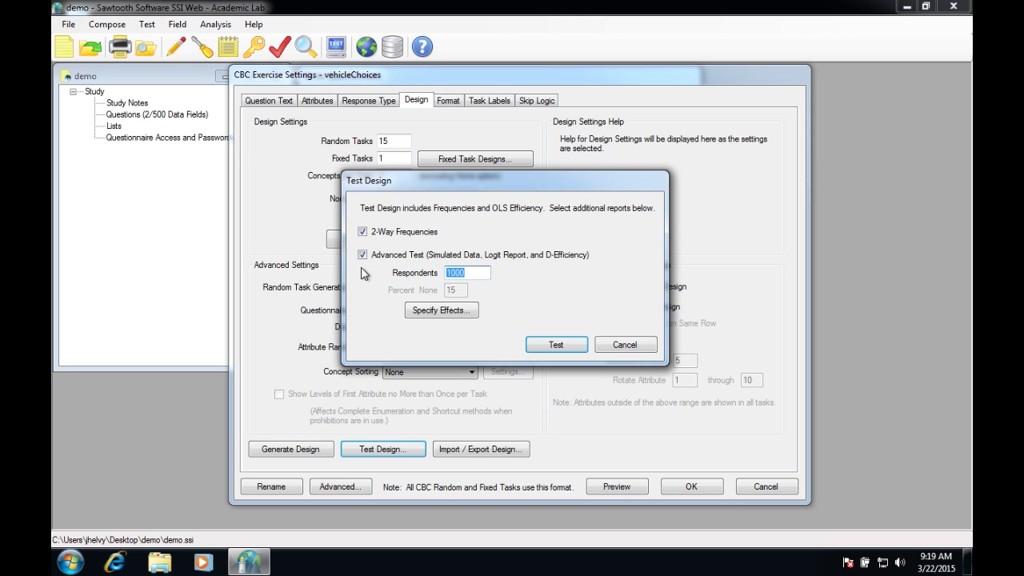
pyautogui.write('1')
pyautogui.click(573, 349)
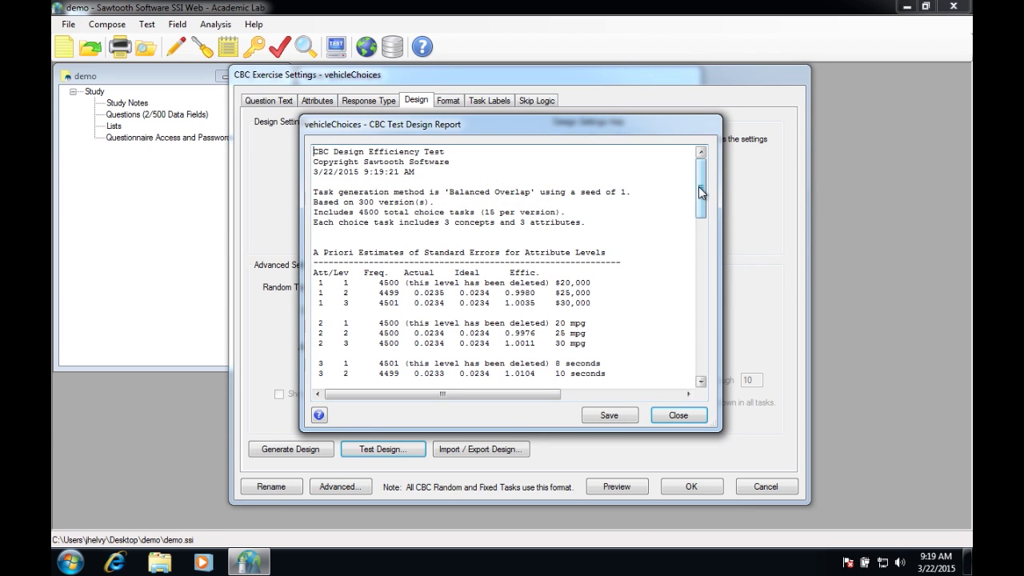
# Step: Examine the Two-Way Frequencies table in the test design report, comparing how often levels of different attributes appear together
pyautogui.moveTo(700, 190); pyautogui.dragTo(703, 253)
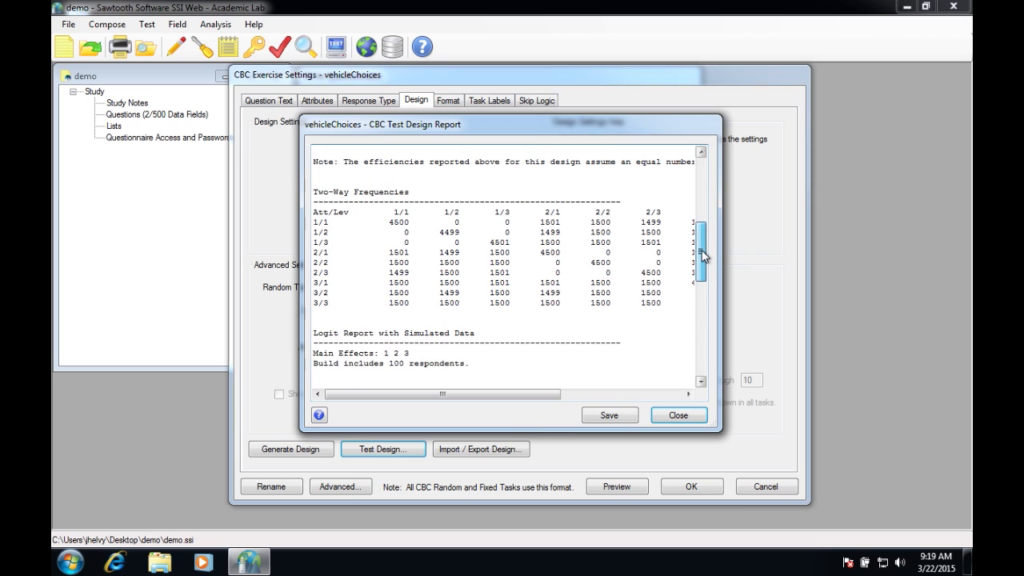
pyautogui.moveTo(328, 212); pyautogui.dragTo(618, 309)
pyautogui.click(543, 205)
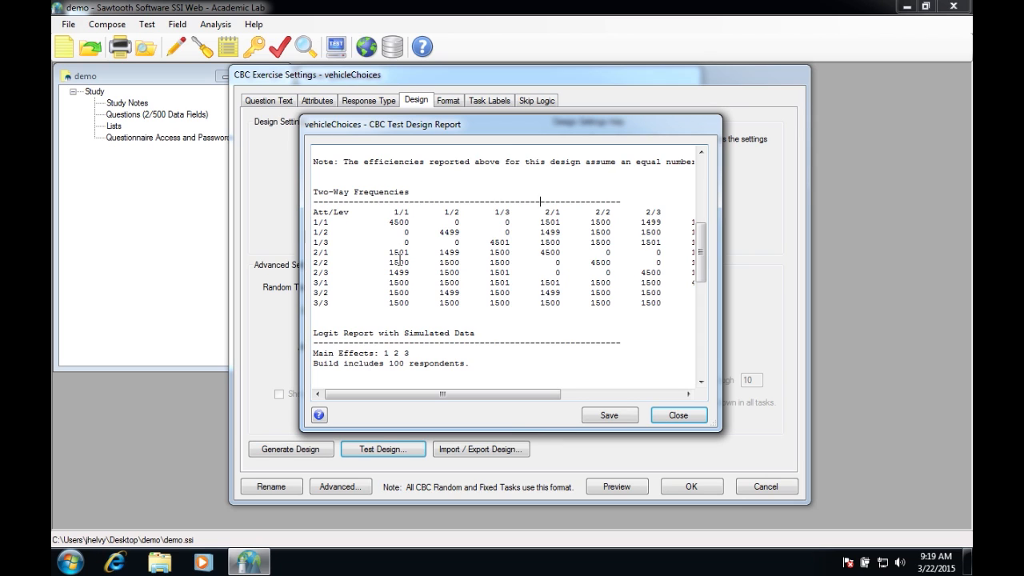
pyautogui.moveTo(403, 253); pyautogui.dragTo(496, 294)
pyautogui.click(490, 211)
# Step: Compare the logit report's standard errors with the a priori standard errors for the attribute levels, and close the report
pyautogui.moveTo(701, 258); pyautogui.dragTo(709, 355)
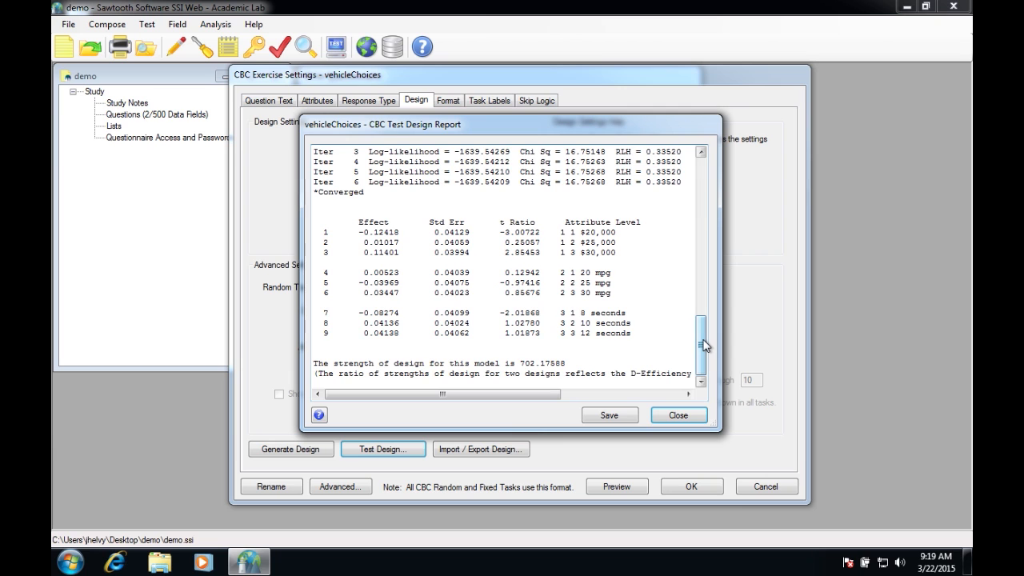
pyautogui.moveTo(698, 324); pyautogui.dragTo(697, 146)
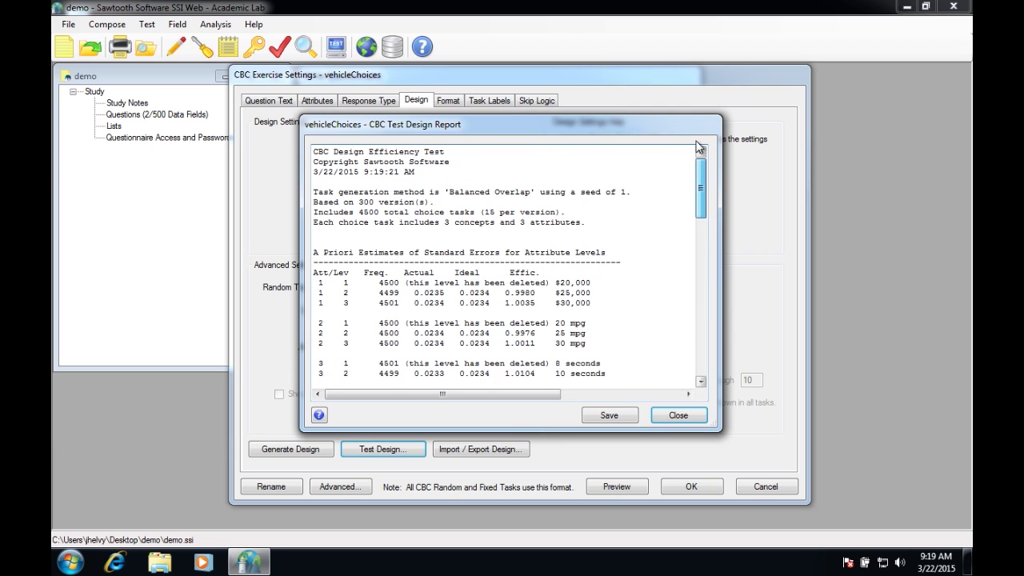
pyautogui.doubleClick(429, 293)
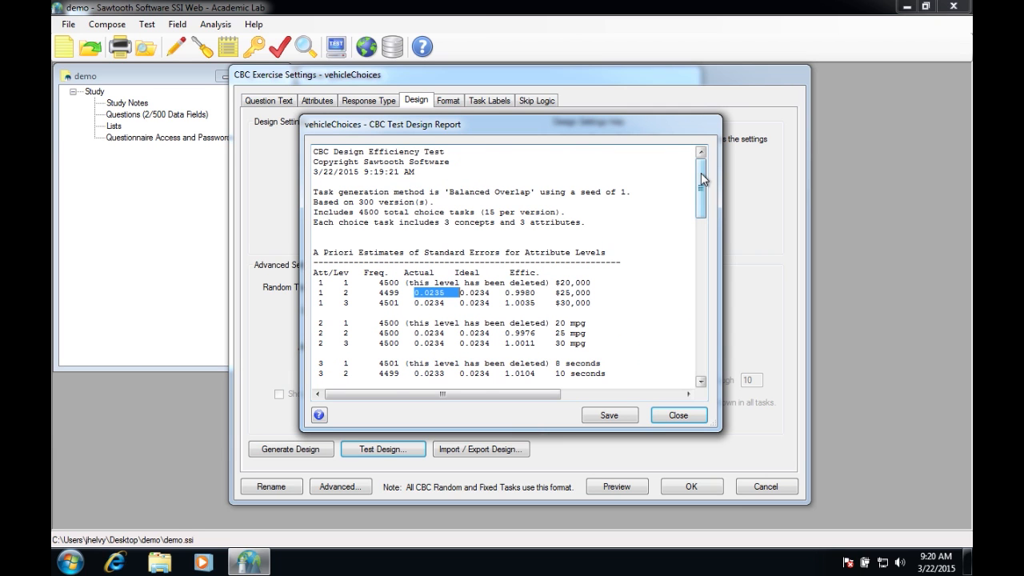
pyautogui.moveTo(701, 188); pyautogui.dragTo(701, 376)
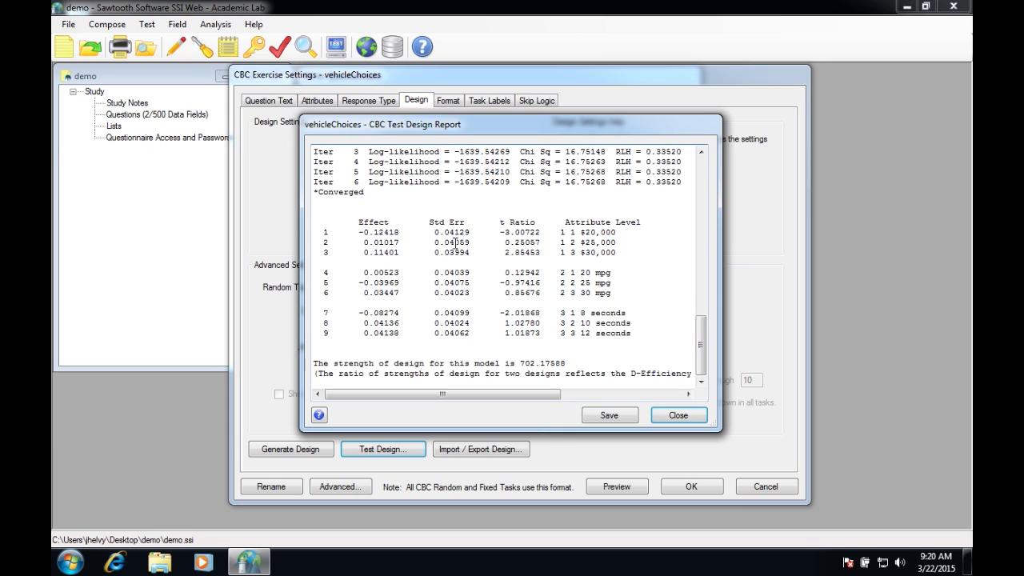
pyautogui.moveTo(449, 232); pyautogui.dragTo(457, 232)
pyautogui.doubleClick(458, 231)
pyautogui.click(451, 251)
pyautogui.moveTo(457, 252); pyautogui.dragTo(438, 253)
pyautogui.click(677, 415)
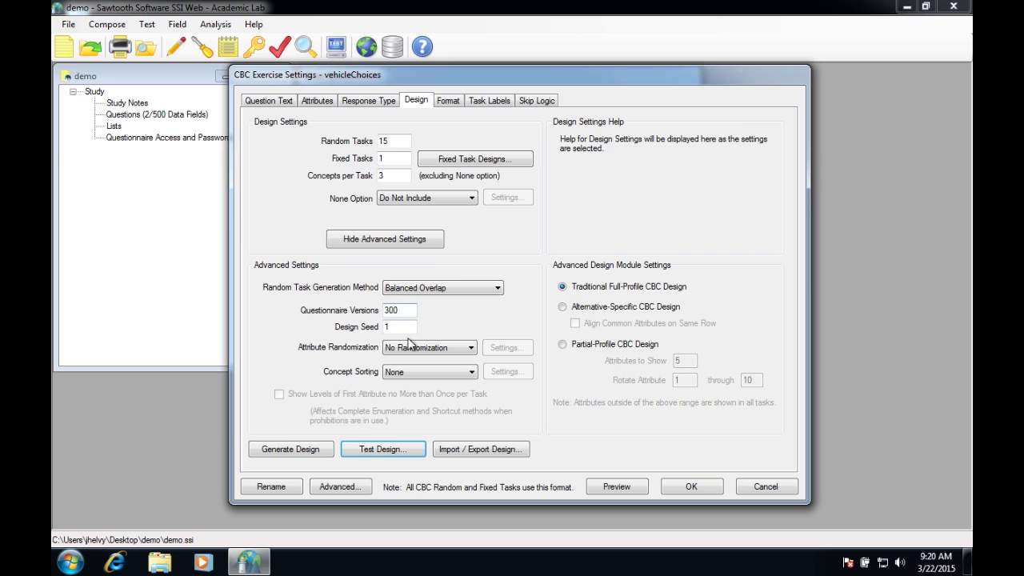
# Step: Rerun the design test with 300 simulated respondents, review the logit standard errors, and close the report
pyautogui.click(380, 452)
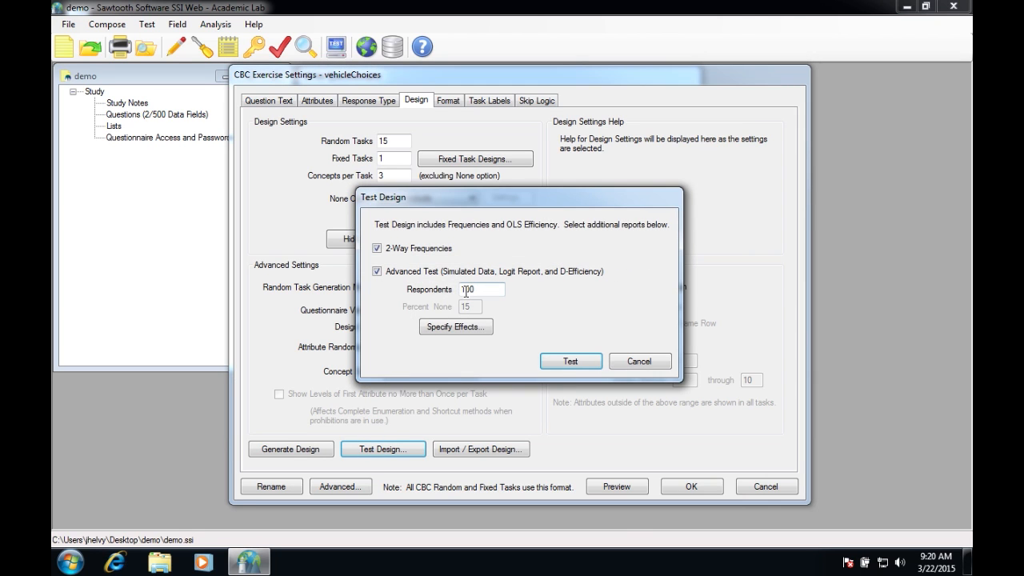
pyautogui.click(570, 361)
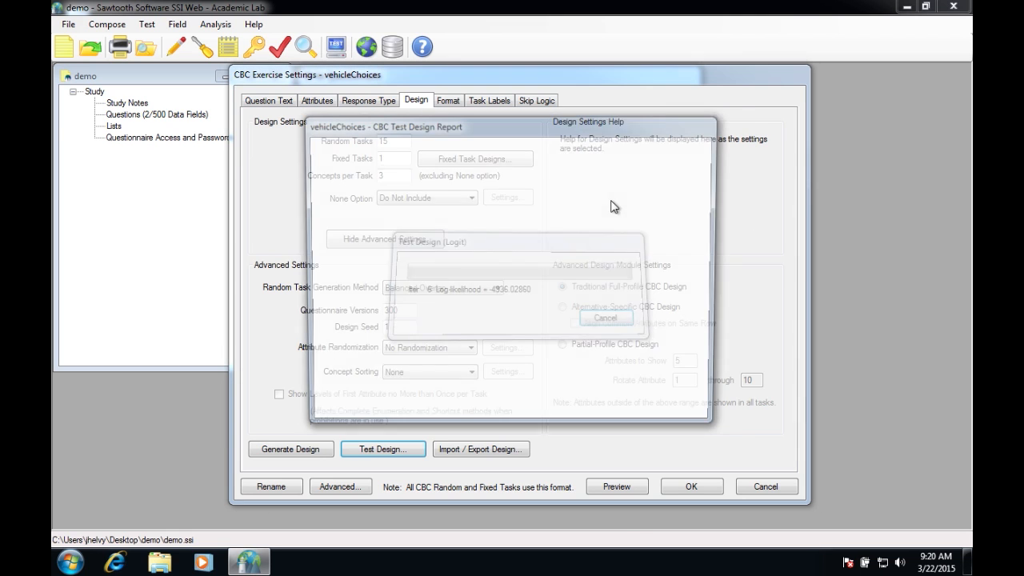
pyautogui.moveTo(704, 182); pyautogui.dragTo(686, 418)
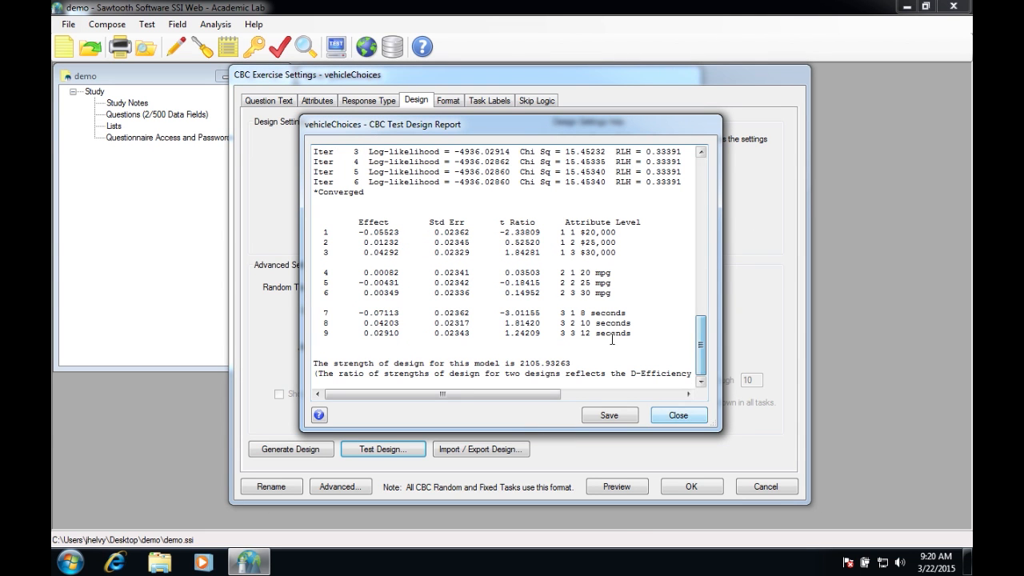
pyautogui.moveTo(701, 344); pyautogui.dragTo(700, 186)
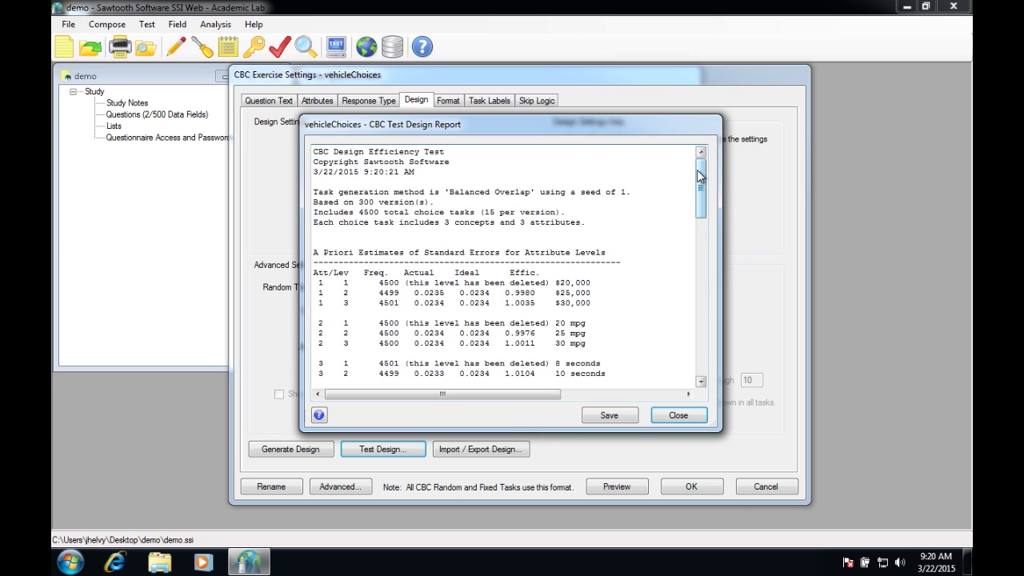
pyautogui.moveTo(701, 183); pyautogui.dragTo(684, 360)
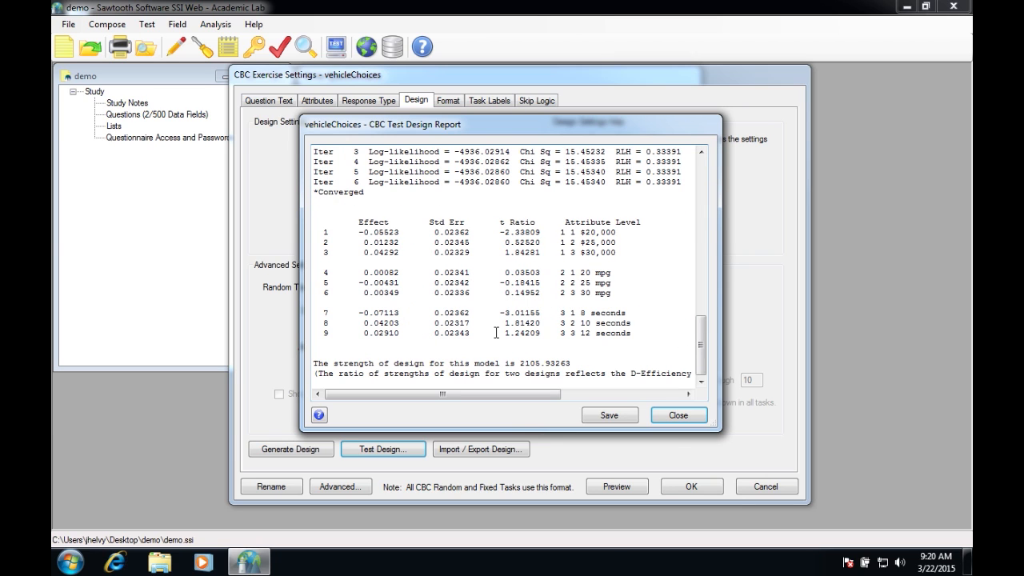
pyautogui.click(678, 415)
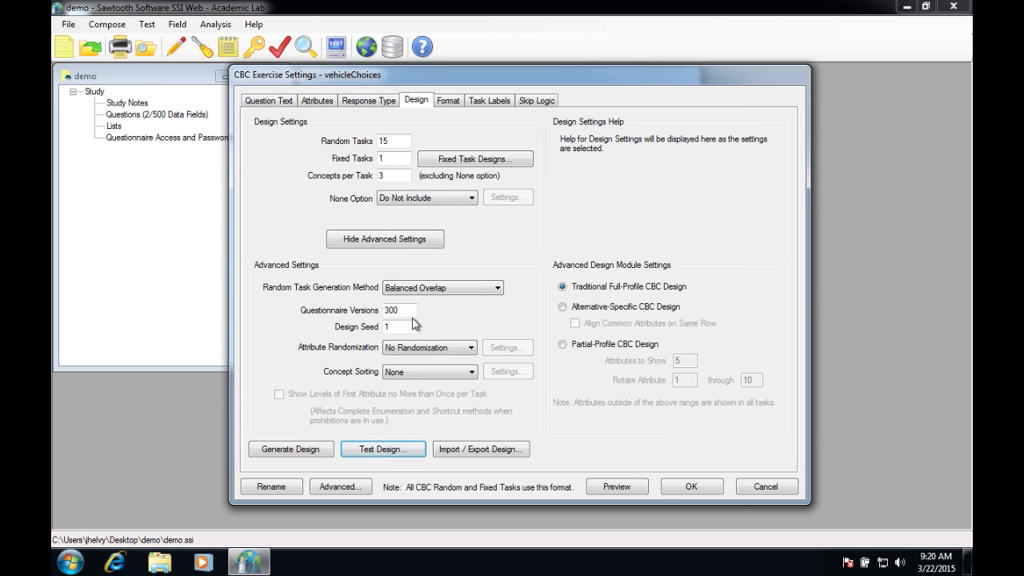
# Step: Review the design help for Random Tasks, Concepts per Task and Questionnaire Versions
pyautogui.click(396, 141)
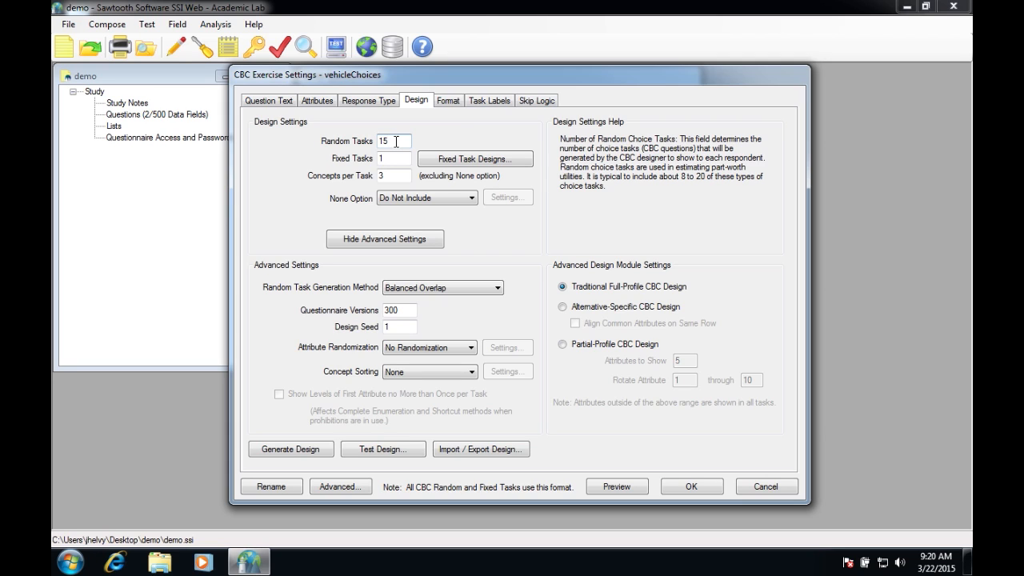
pyautogui.click(387, 175)
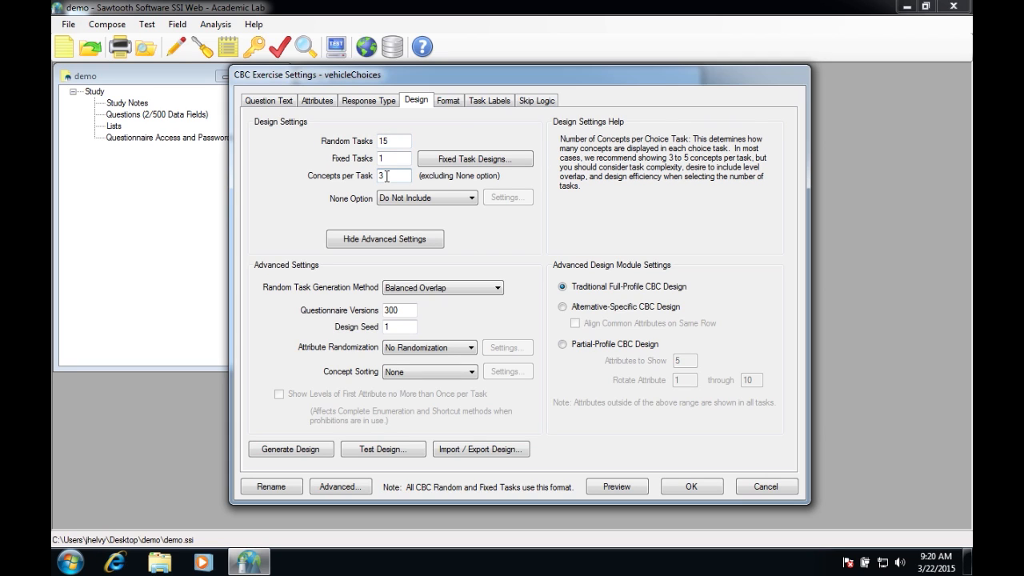
pyautogui.click(400, 310)
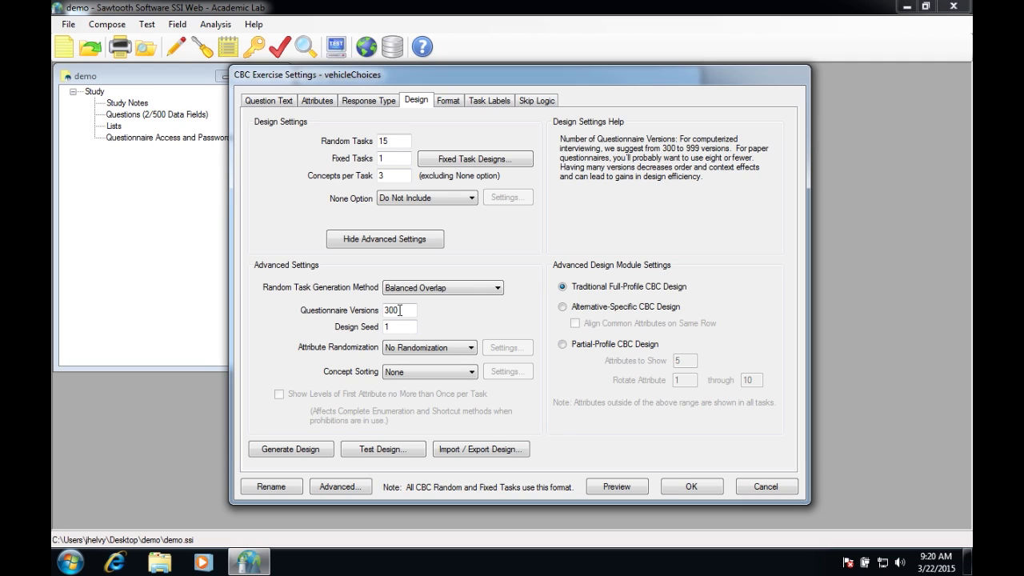
# Step: Test the design with all two-way interactions among Price, Fuel Economy and 0-60 mph Acceleration Time added to the main effects
pyautogui.click(409, 449)
pyautogui.click(469, 329)
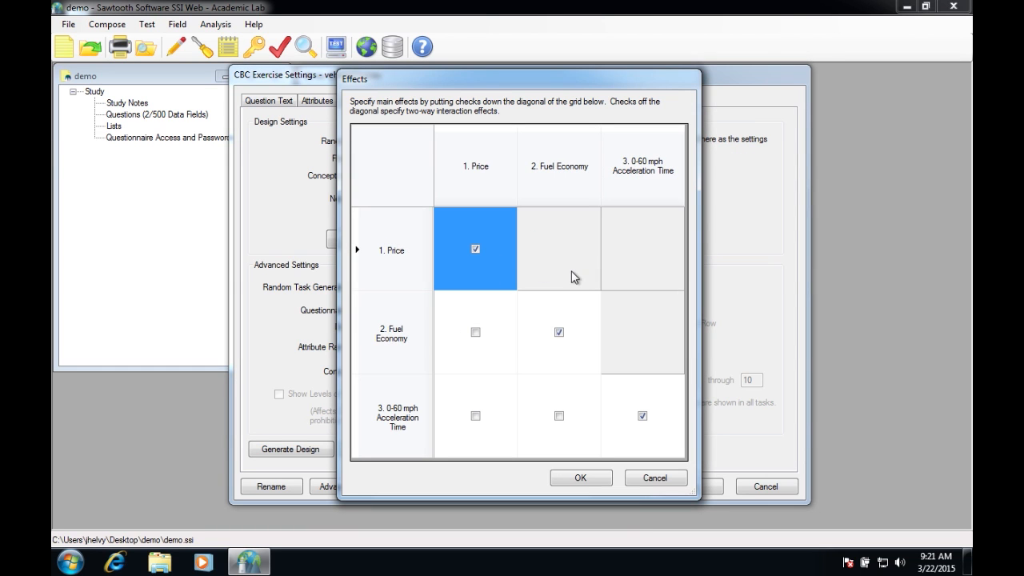
pyautogui.click(476, 333)
pyautogui.click(476, 417)
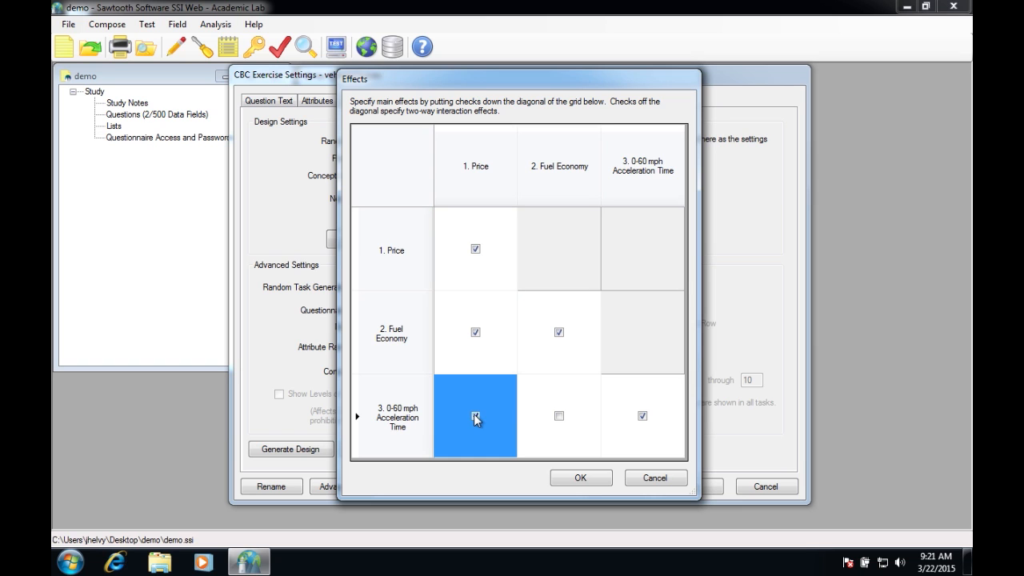
pyautogui.click(558, 417)
pyautogui.click(581, 478)
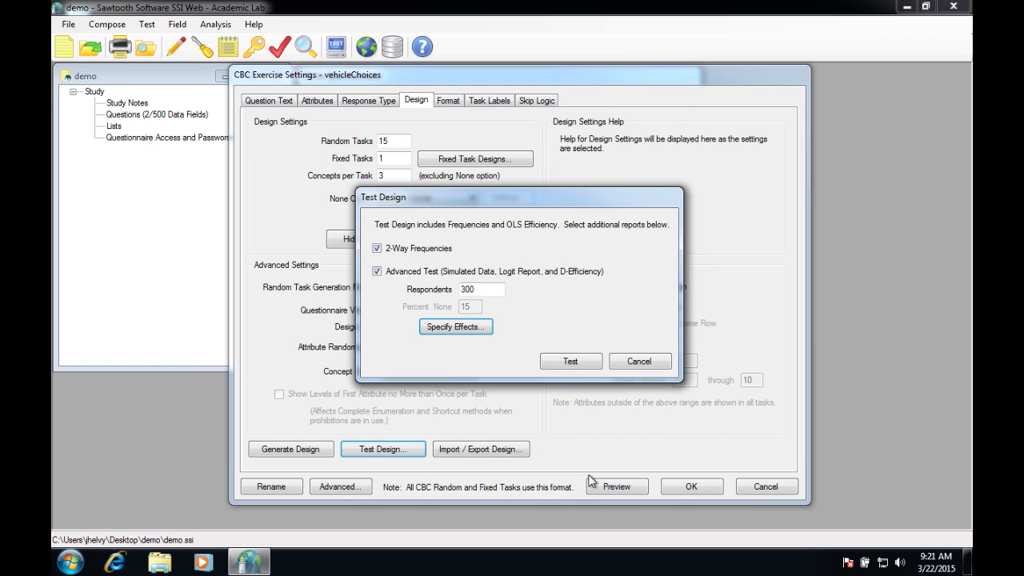
pyautogui.click(560, 359)
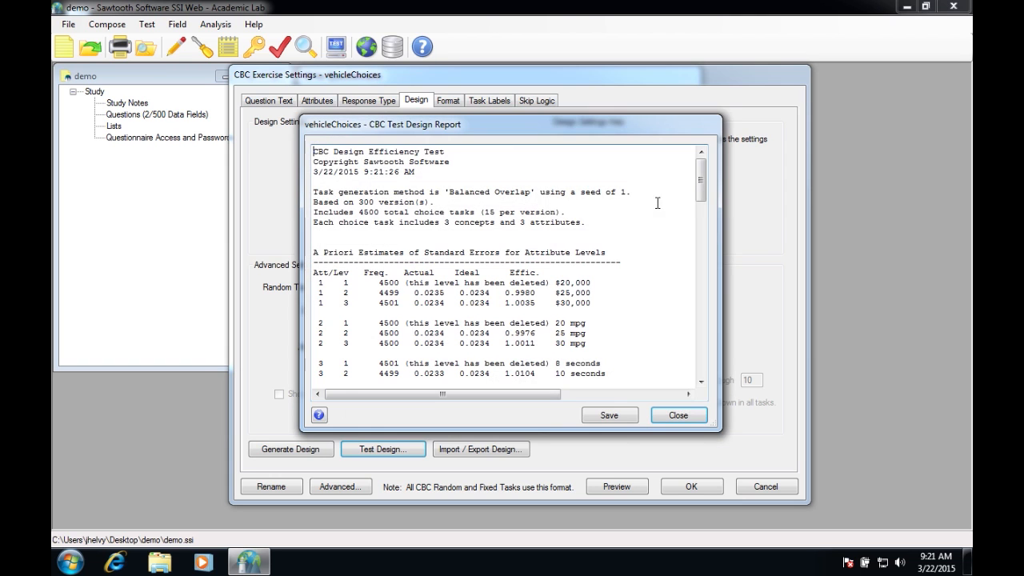
# Step: Examine the standard errors of the two-way interaction effects in the logit report, and close the report
pyautogui.moveTo(701, 180); pyautogui.dragTo(701, 326)
pyautogui.scroll(1, 526, 299)
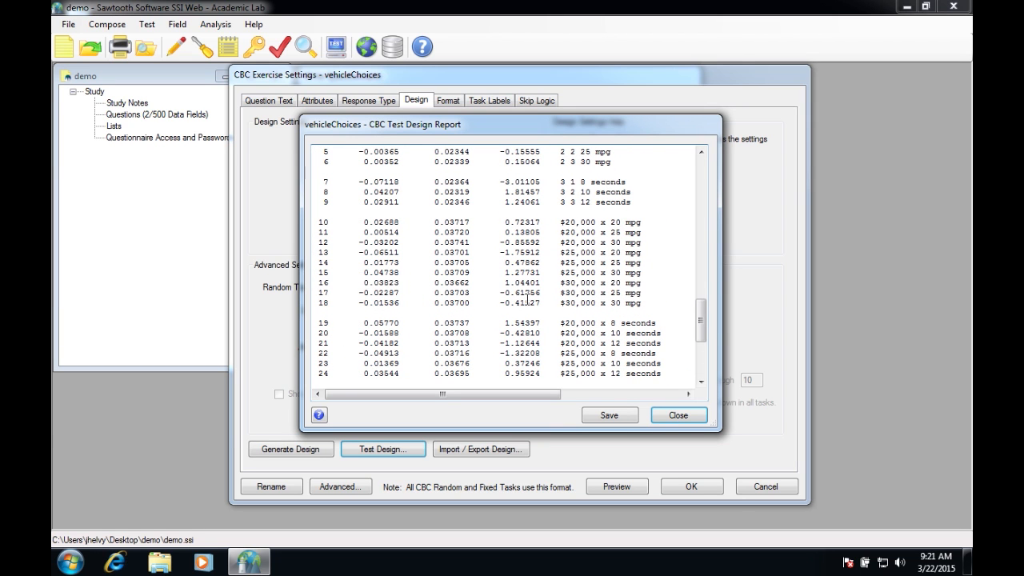
pyautogui.moveTo(701, 310); pyautogui.dragTo(700, 370)
pyautogui.click(679, 416)
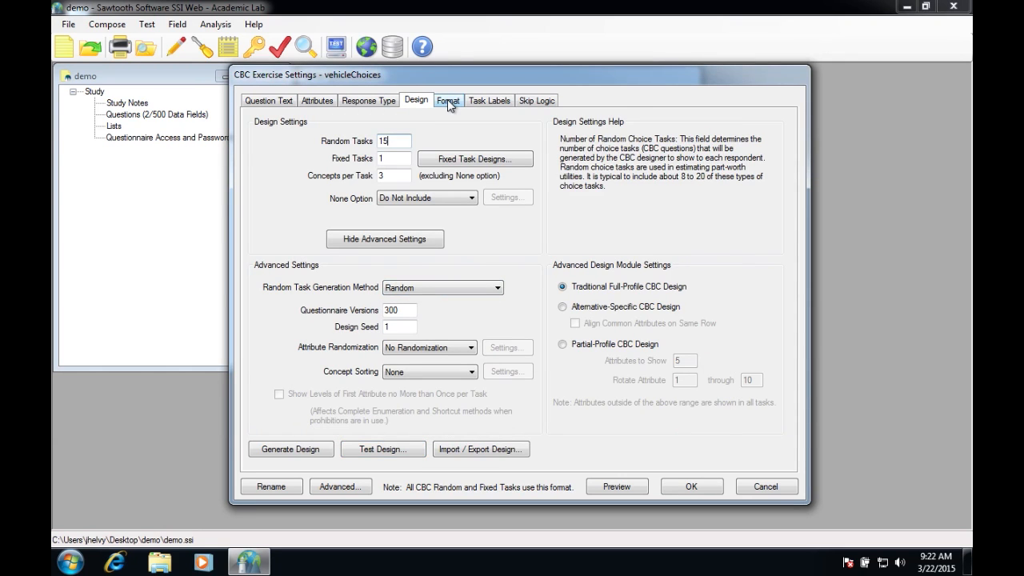
# Step: Open the exercise's format options and preview the choice task with its current formatting
pyautogui.click(448, 101)
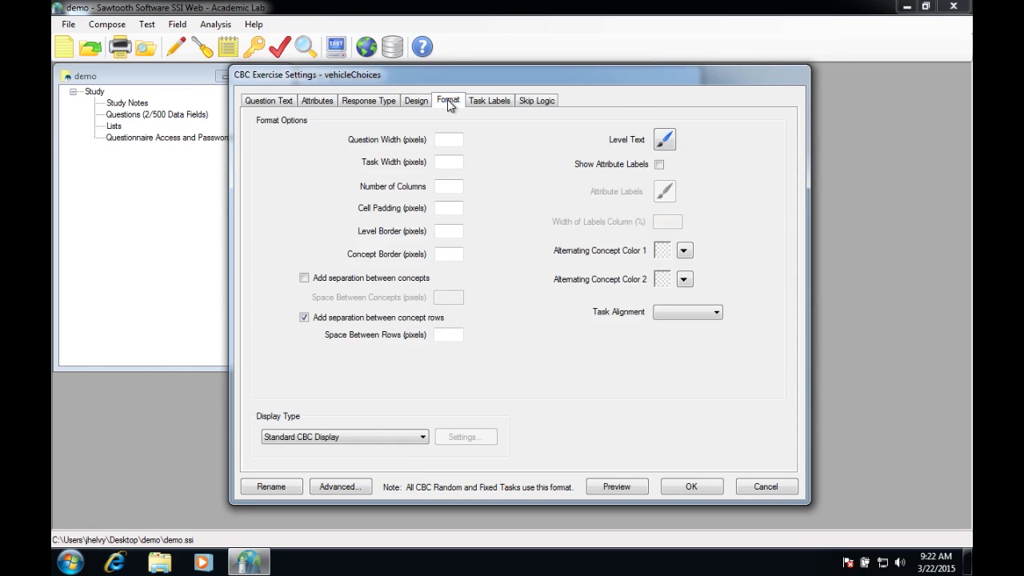
pyautogui.click(620, 486)
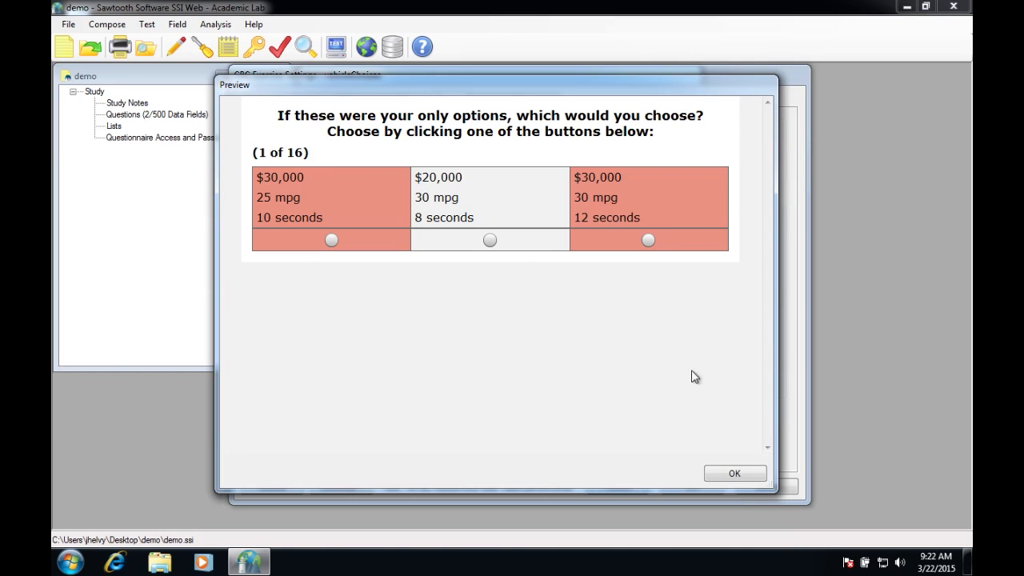
pyautogui.click(730, 472)
# Step: Show the attribute labels in the choice task, and check the labels, levels and question wording in the preview
pyautogui.click(658, 165)
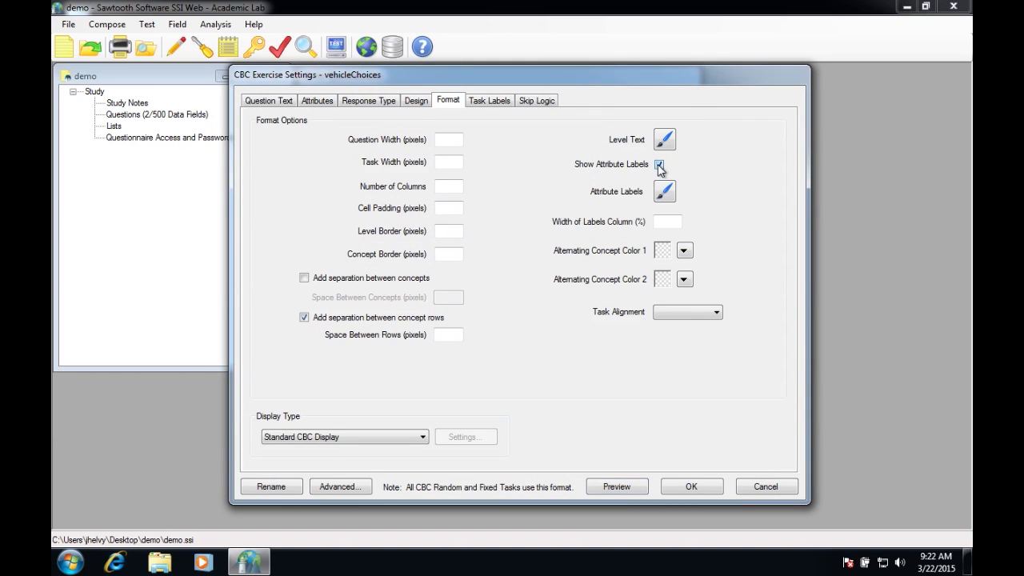
pyautogui.click(620, 487)
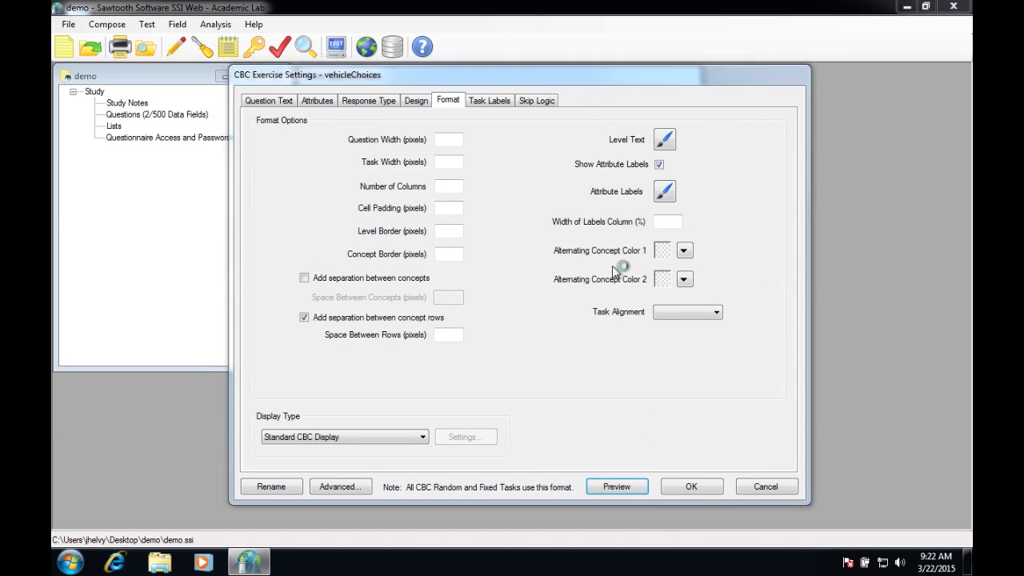
pyautogui.moveTo(313, 179); pyautogui.dragTo(424, 208)
pyautogui.click(425, 203)
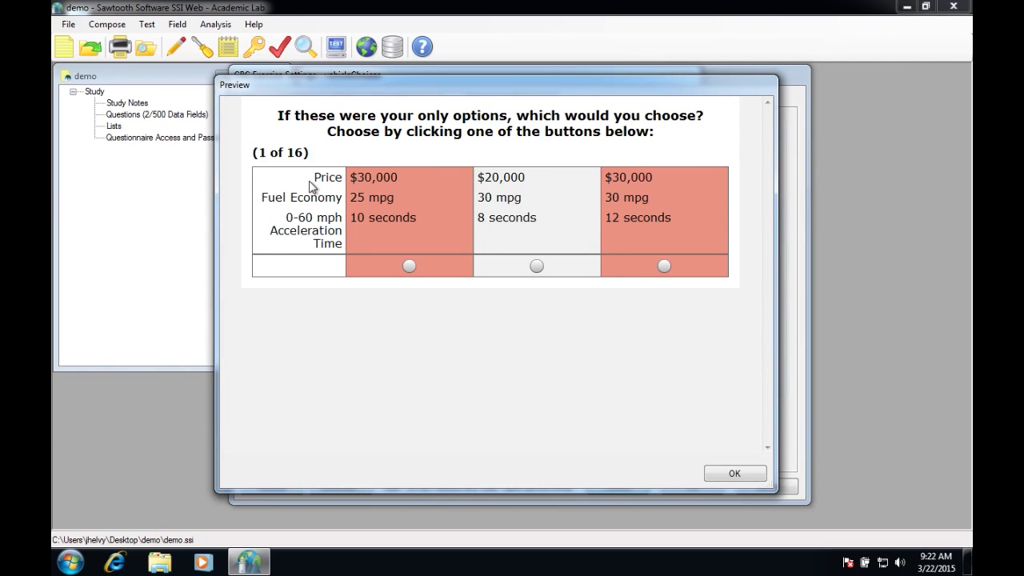
pyautogui.moveTo(460, 163); pyautogui.dragTo(460, 177)
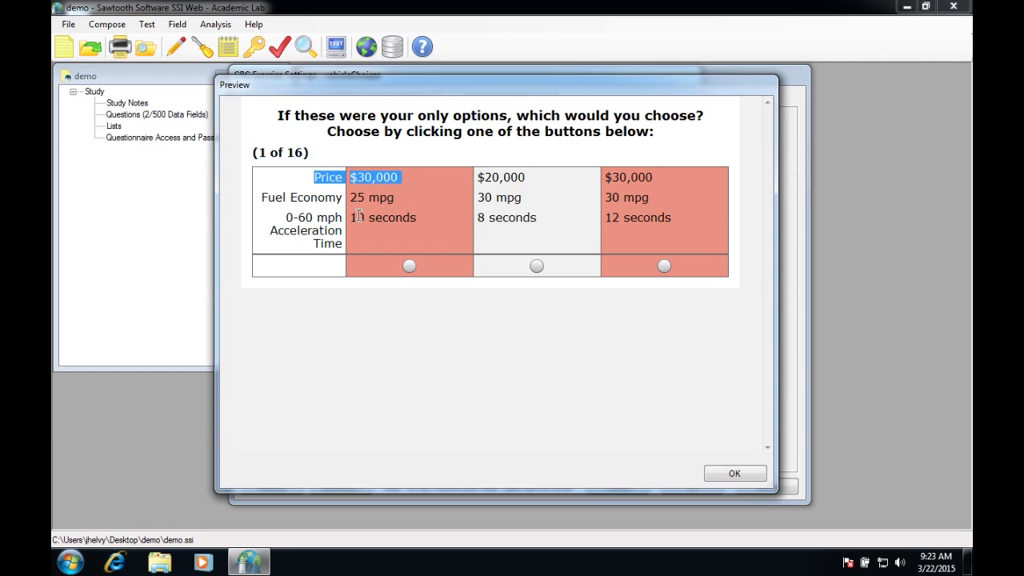
pyautogui.moveTo(355, 217); pyautogui.dragTo(429, 221)
pyautogui.click(428, 220)
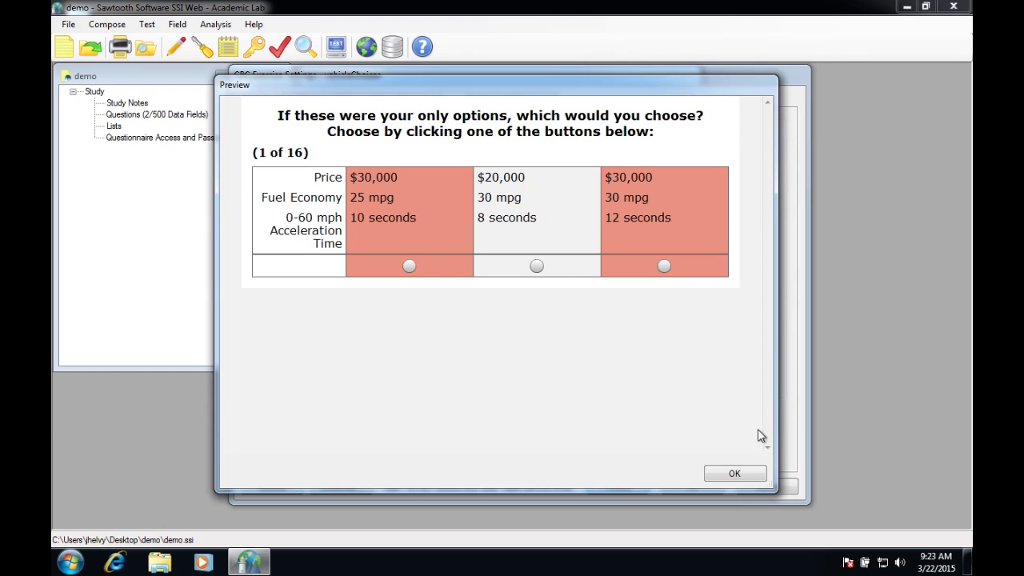
pyautogui.tripleClick(675, 138)
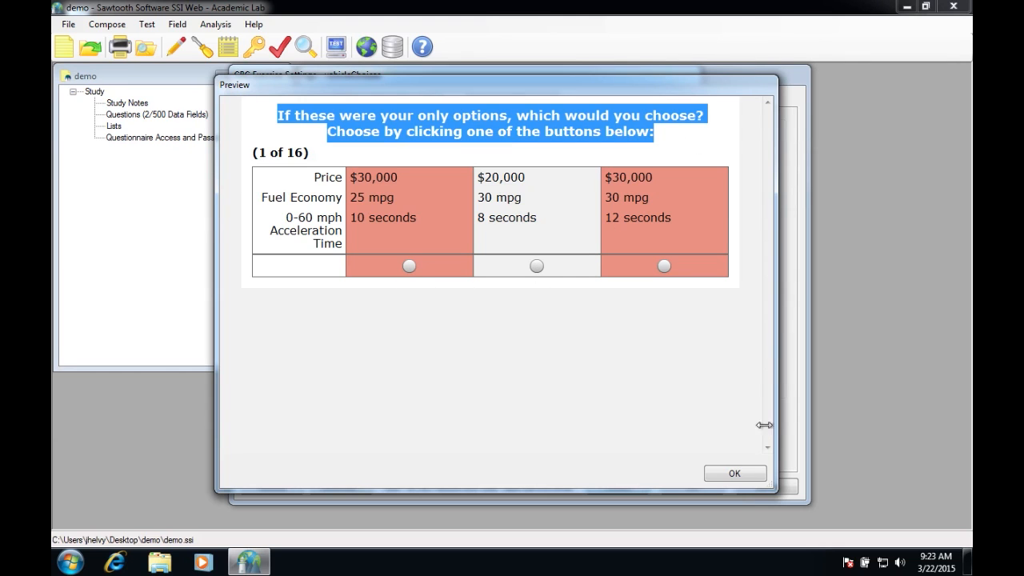
pyautogui.click(741, 477)
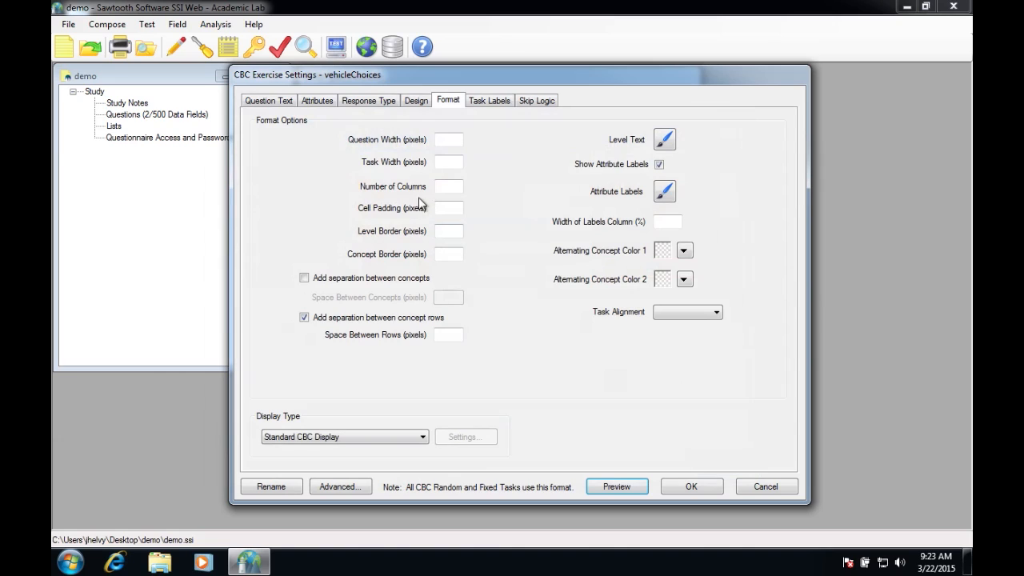
# Step: Replace "options" in the Header 1 question text with "vehicles to choose from" and preview the choice task
pyautogui.click(268, 103)
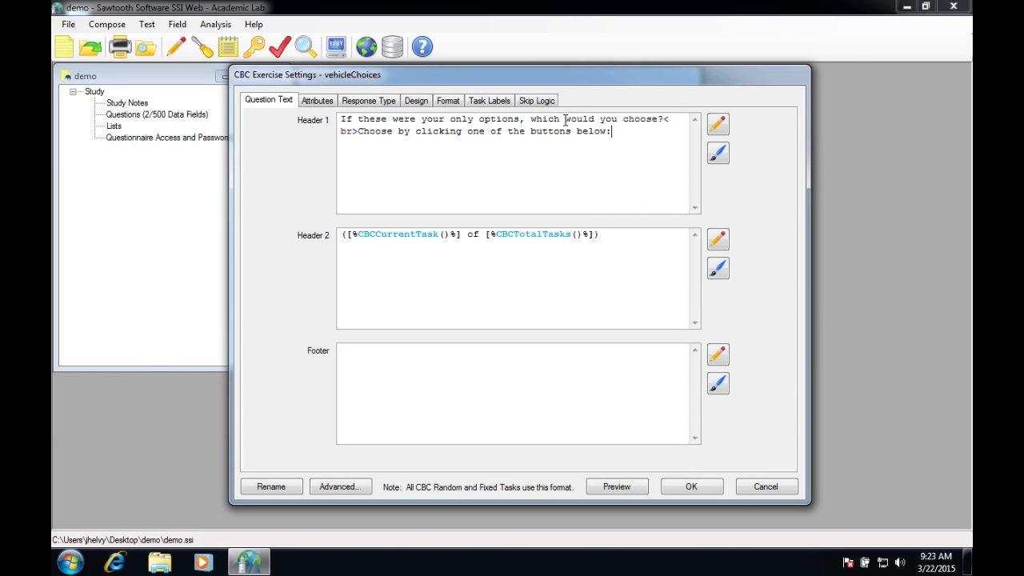
pyautogui.doubleClick(493, 120)
pyautogui.write('vehicles to choose from')
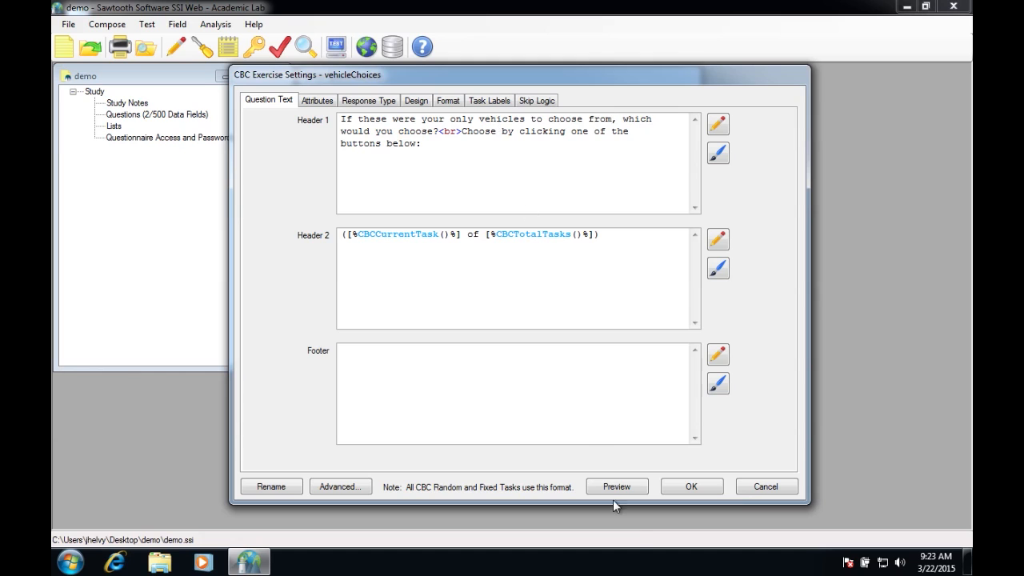
pyautogui.click(634, 484)
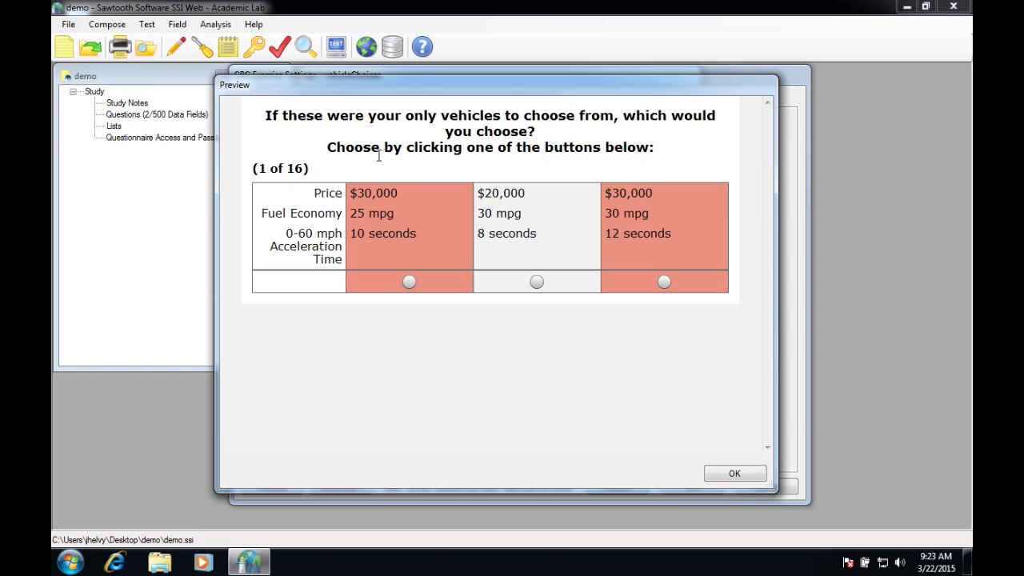
pyautogui.moveTo(396, 193); pyautogui.dragTo(352, 193)
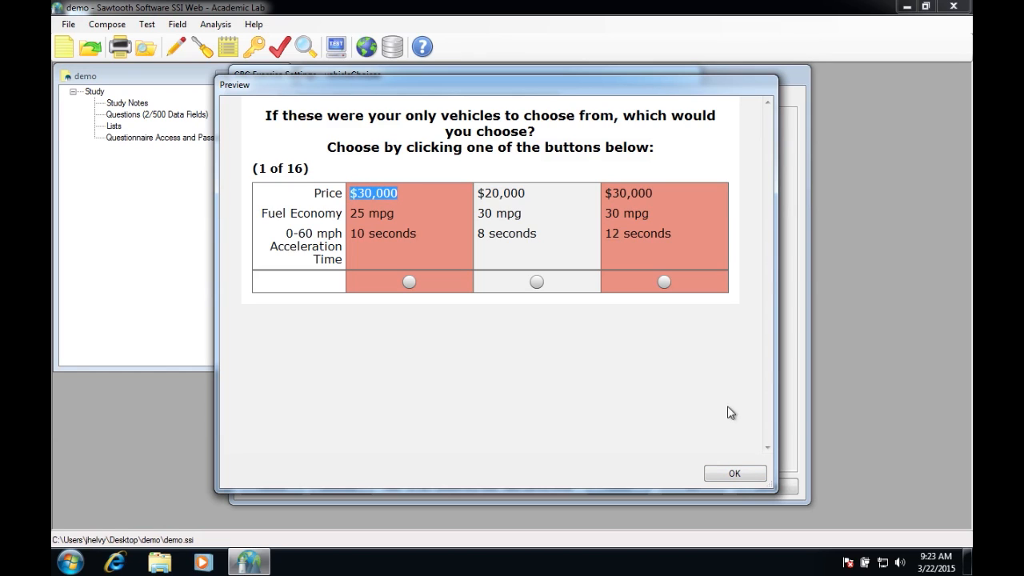
# Step: Close the preview, inspect the "20 mpg" level of Fuel Economy in the level text editor, and close it without editing
pyautogui.click(735, 473)
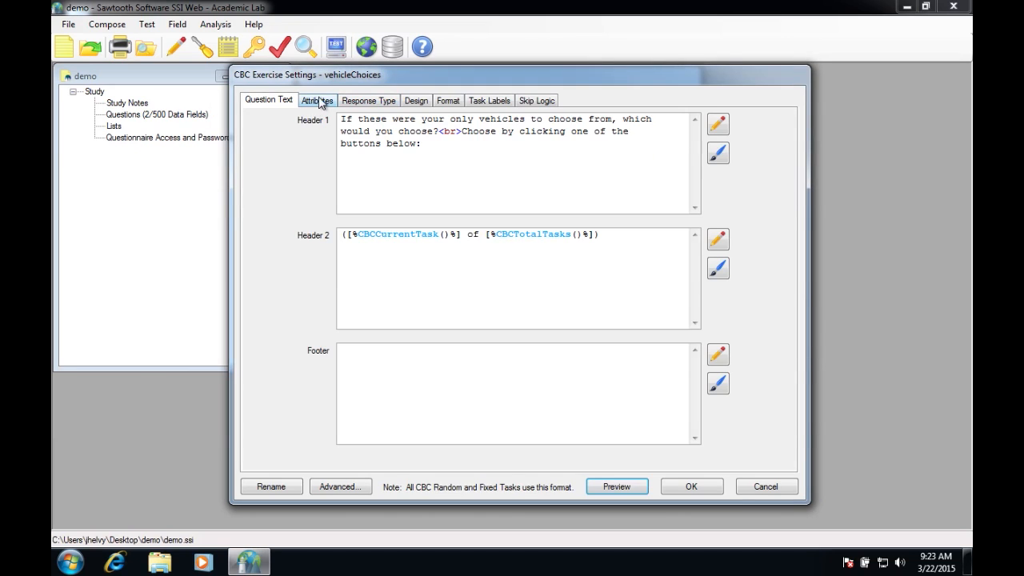
pyautogui.click(320, 105)
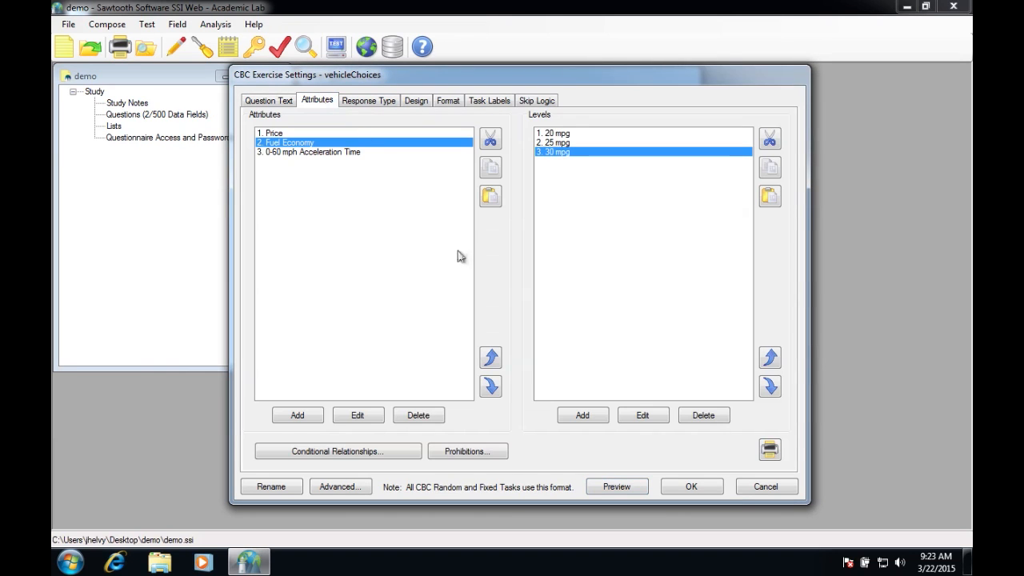
pyautogui.click(570, 134)
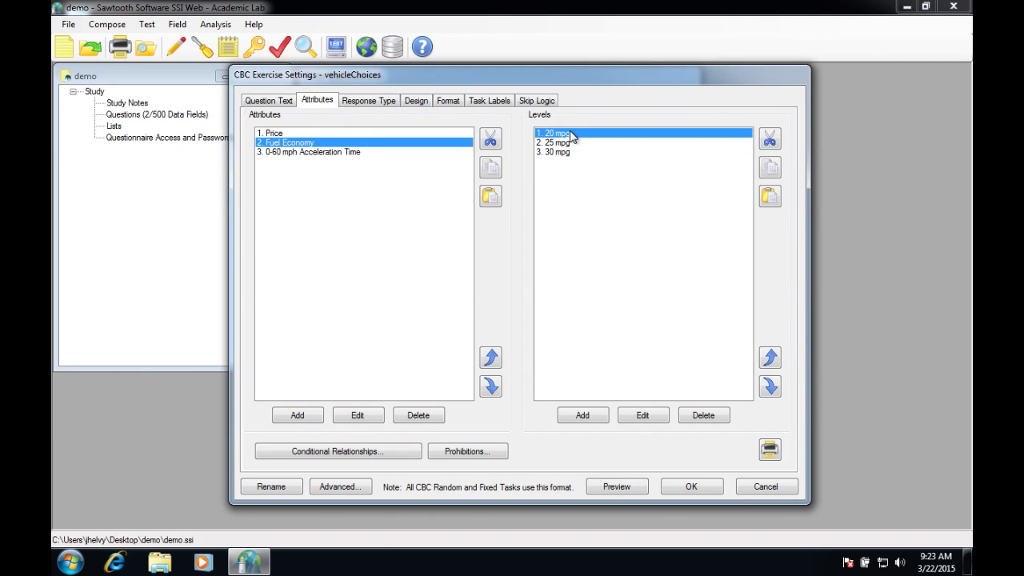
pyautogui.doubleClick(570, 134)
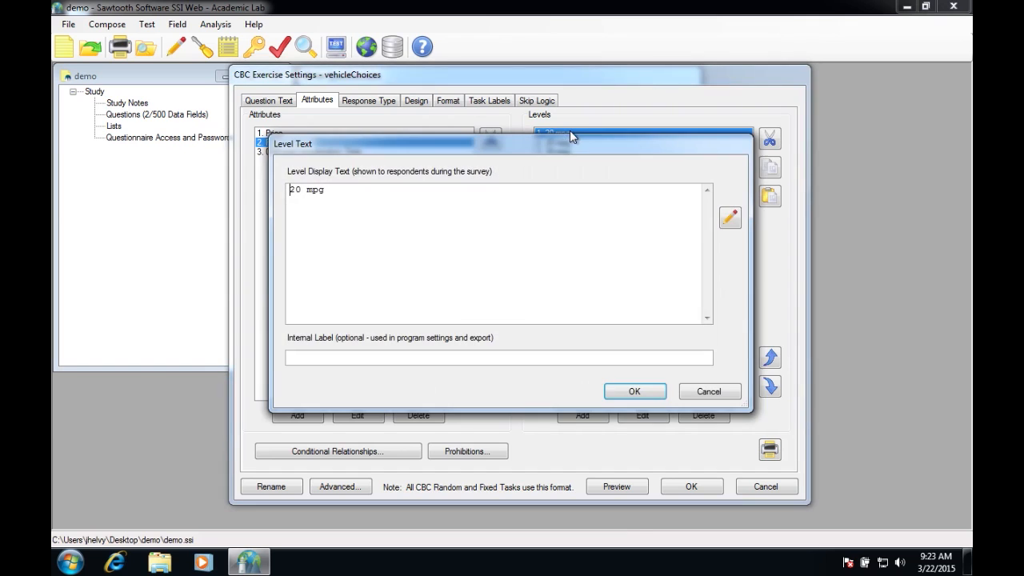
pyautogui.click(730, 218)
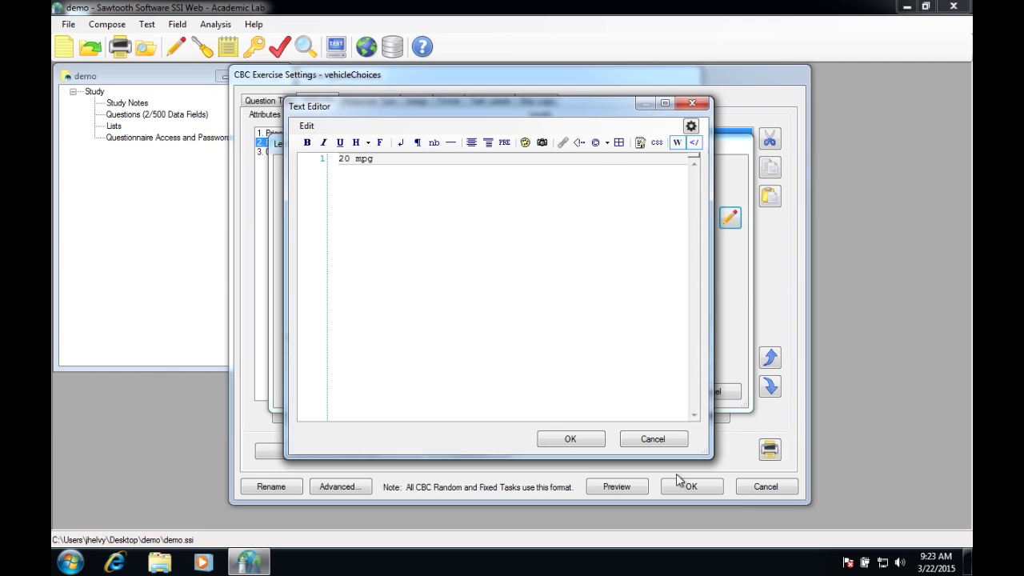
pyautogui.click(651, 439)
pyautogui.click(650, 391)
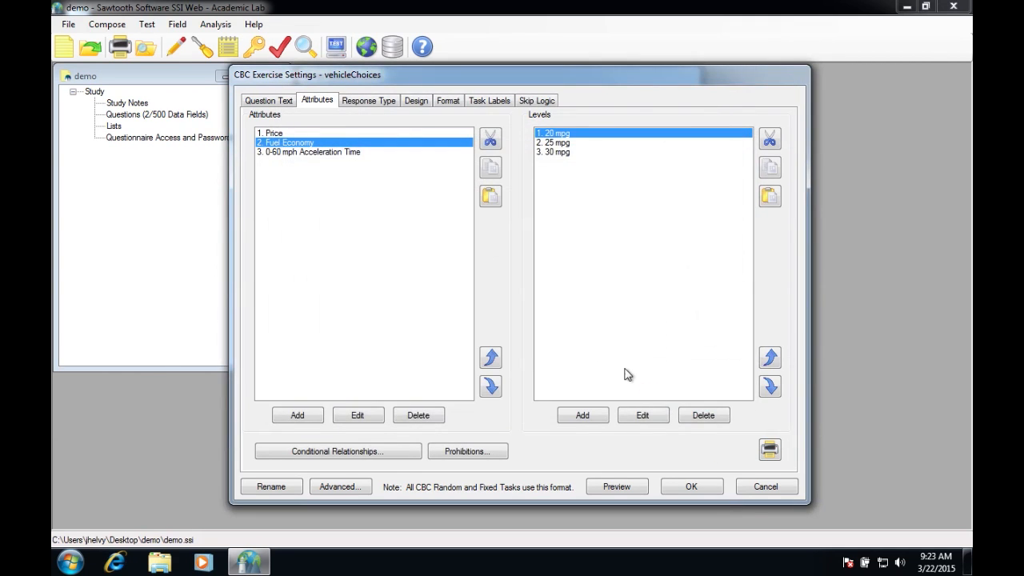
# Step: Check the format options of the vehicleChoices exercise and accept its settings
pyautogui.click(494, 106)
pyautogui.click(449, 104)
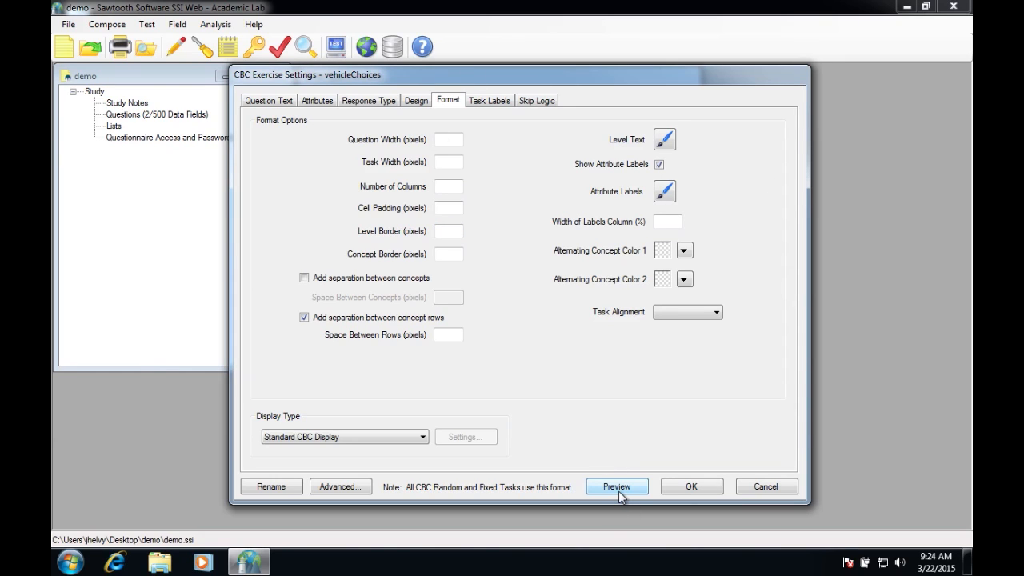
pyautogui.click(690, 486)
# Step: Examine the questionnaire's list of CBC random tasks, the fixed task and the page breaks between them
pyautogui.click(499, 200)
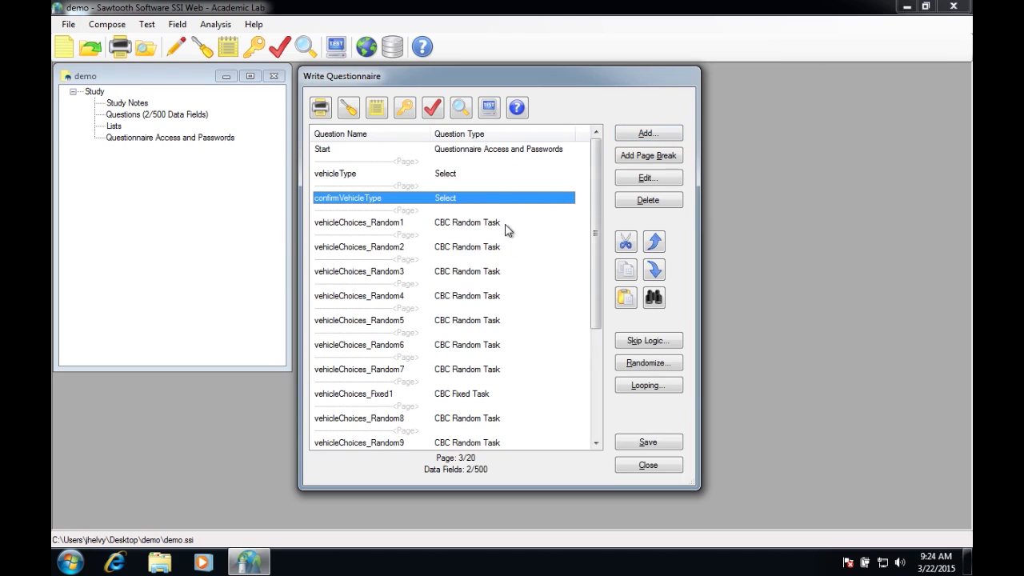
pyautogui.click(503, 225)
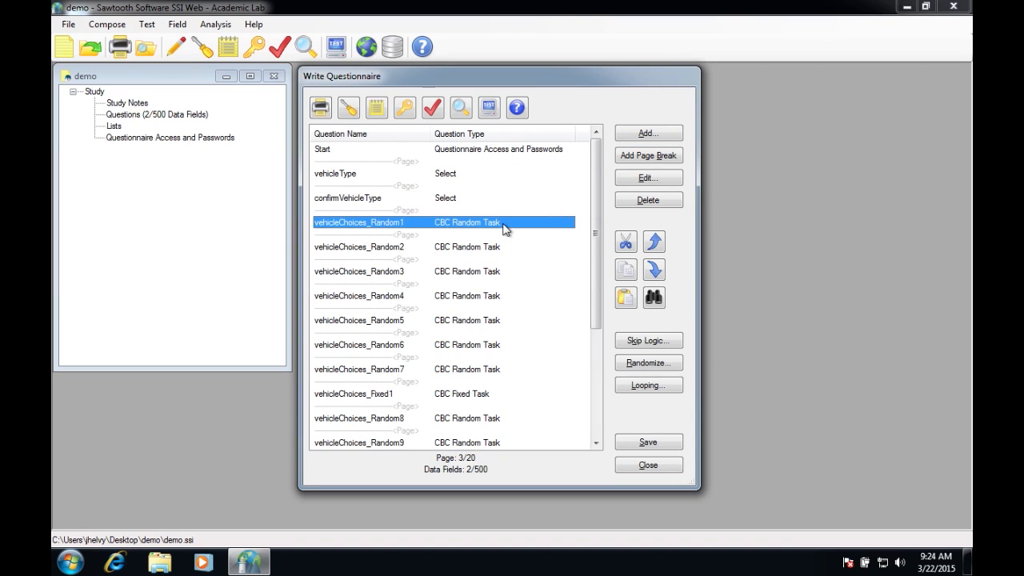
pyautogui.click(418, 234)
pyautogui.click(425, 259)
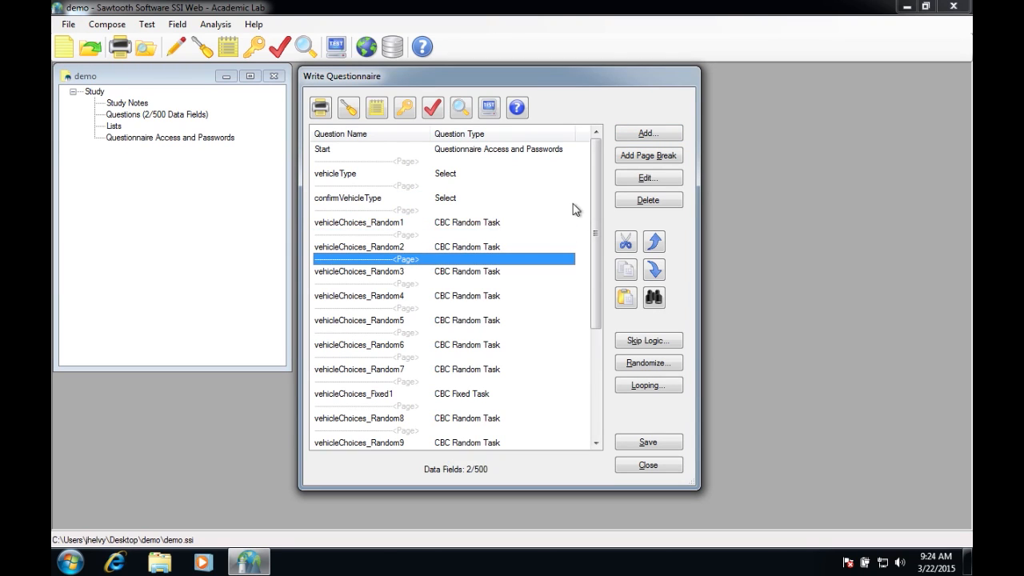
pyautogui.moveTo(596, 199); pyautogui.dragTo(596, 320)
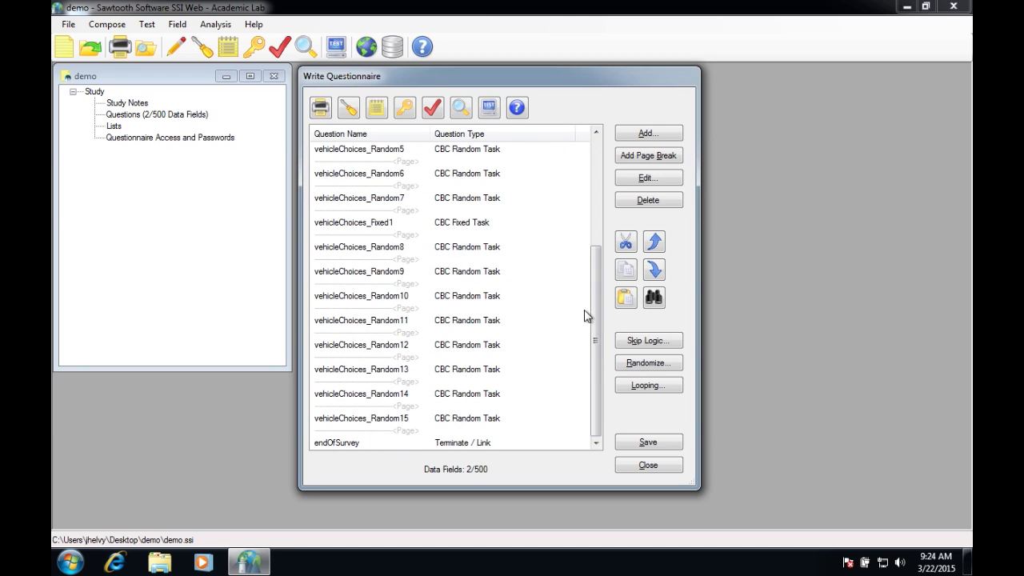
pyautogui.moveTo(595, 309); pyautogui.dragTo(607, 229)
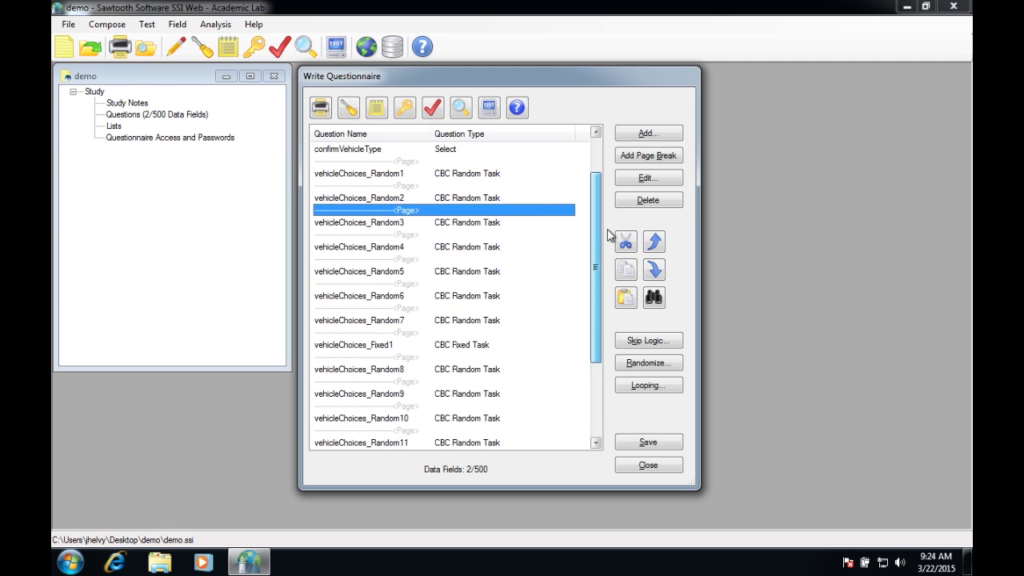
pyautogui.click(378, 345)
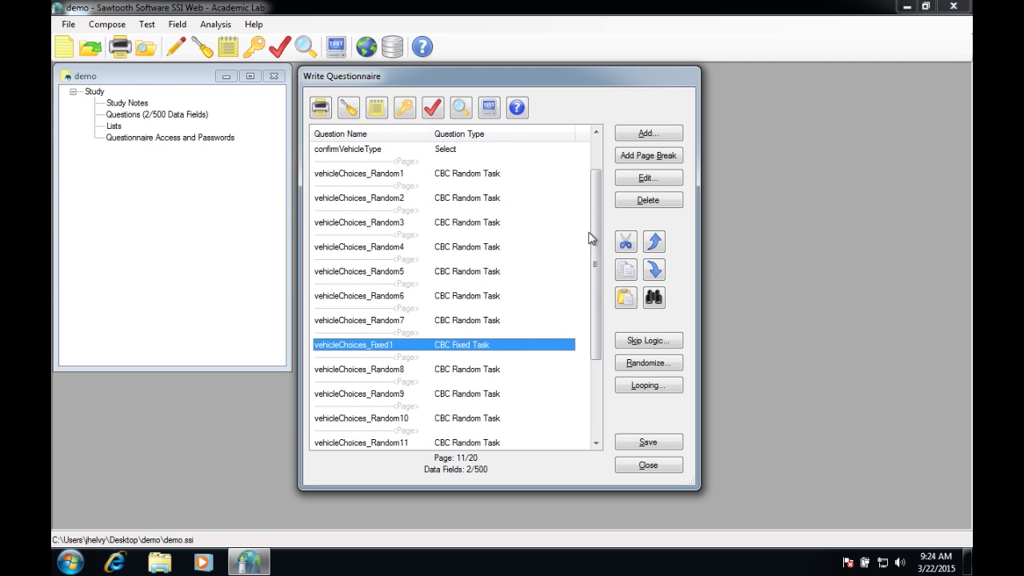
pyautogui.moveTo(597, 234); pyautogui.dragTo(608, 167)
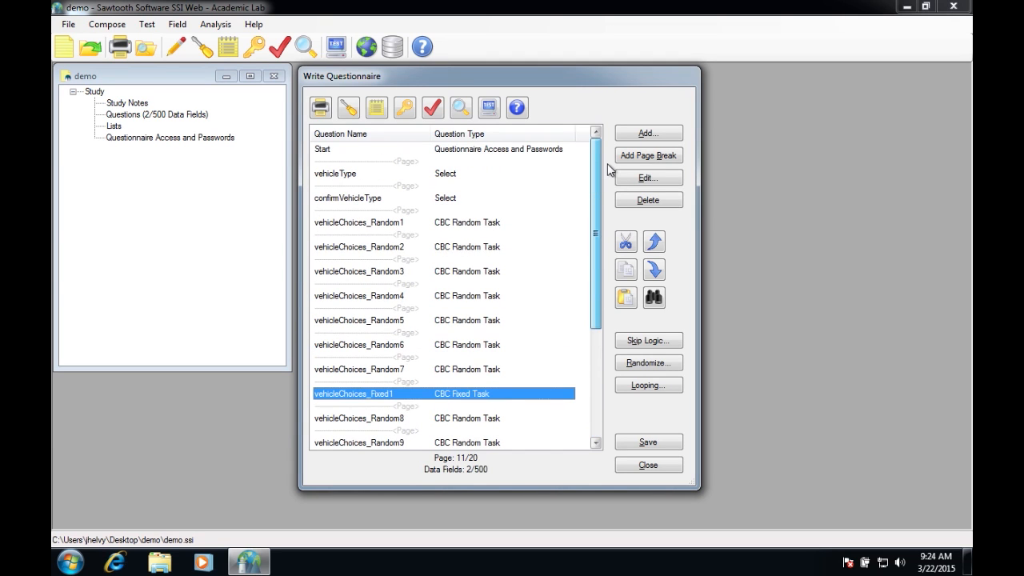
# Step: Open the settings of vehicleChoices_Random1, check the attributes and question text, and close them
pyautogui.click(451, 228)
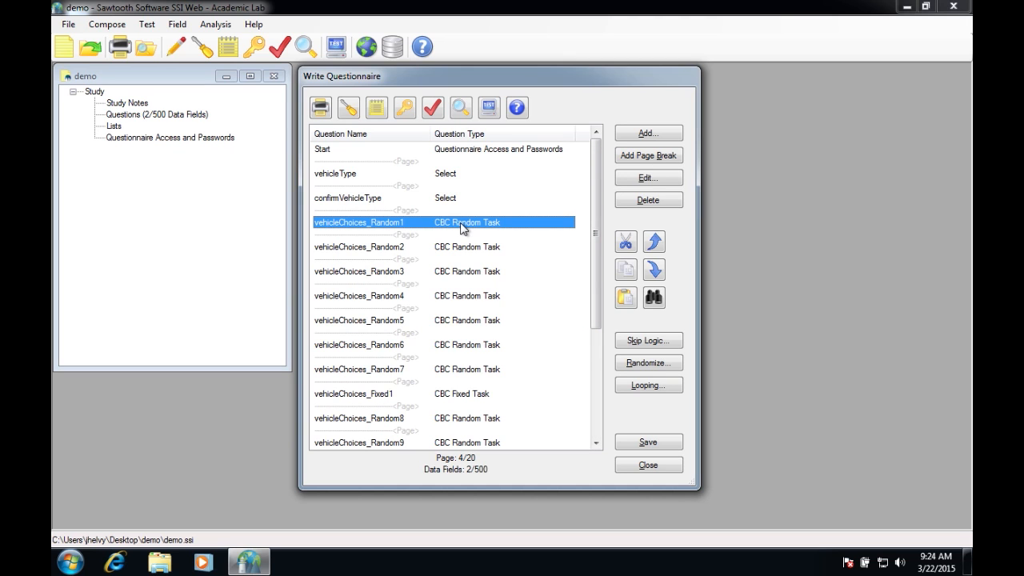
pyautogui.doubleClick(354, 225)
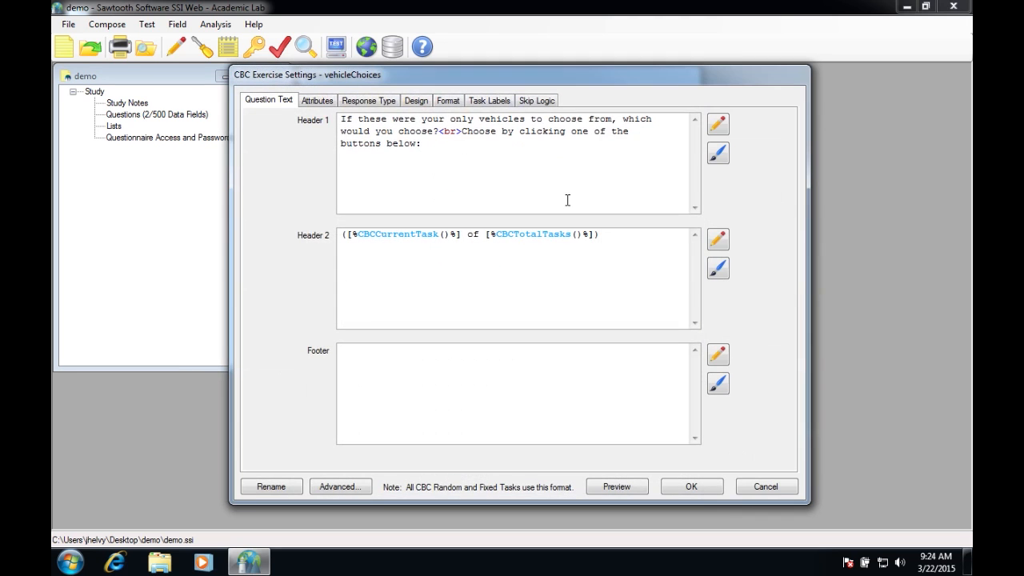
pyautogui.click(316, 105)
pyautogui.click(279, 104)
pyautogui.click(691, 486)
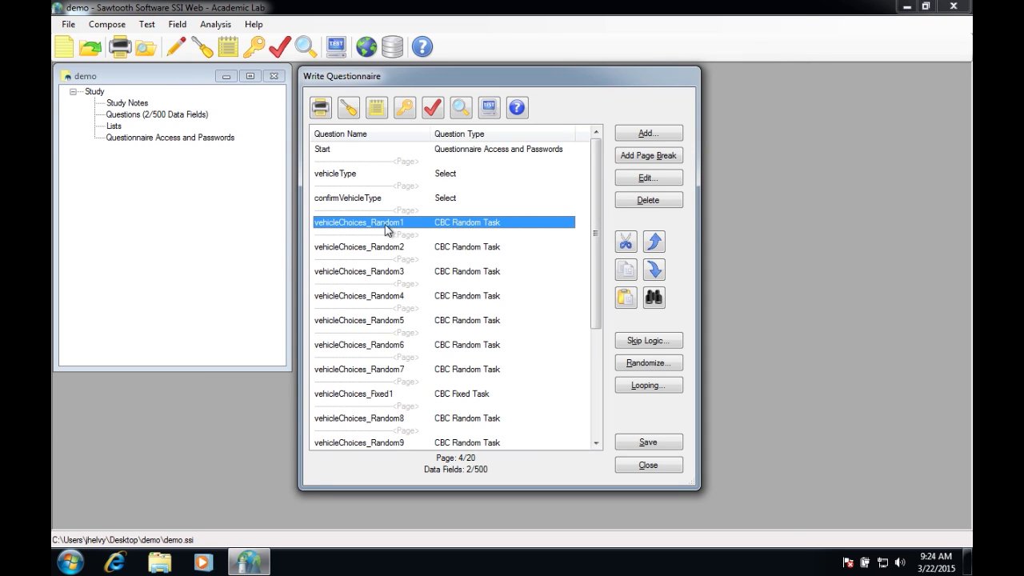
# Step: Add the footer text "This is the CBC section" to the choice tasks through the exercise settings
pyautogui.click(404, 248)
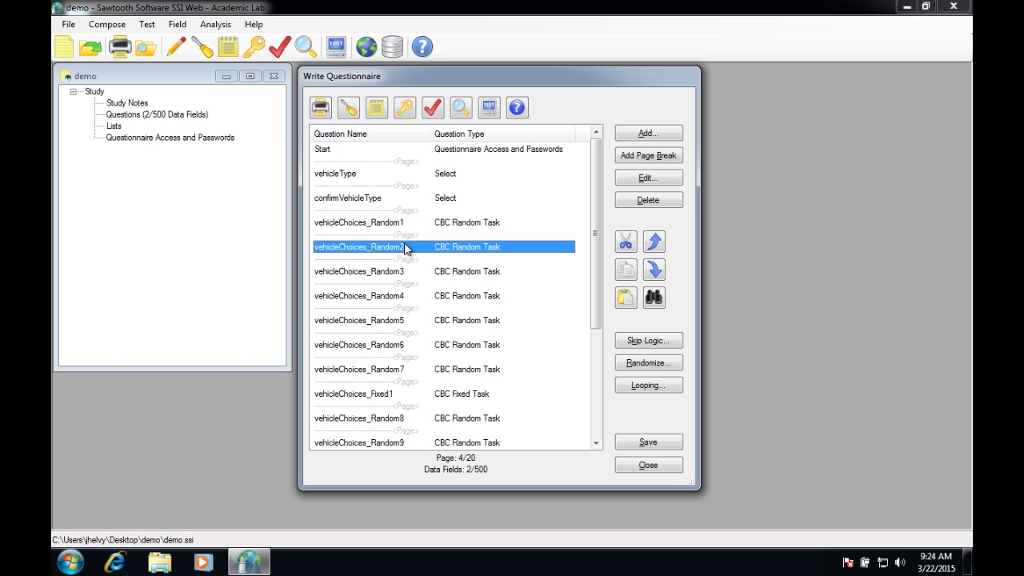
pyautogui.doubleClick(399, 396)
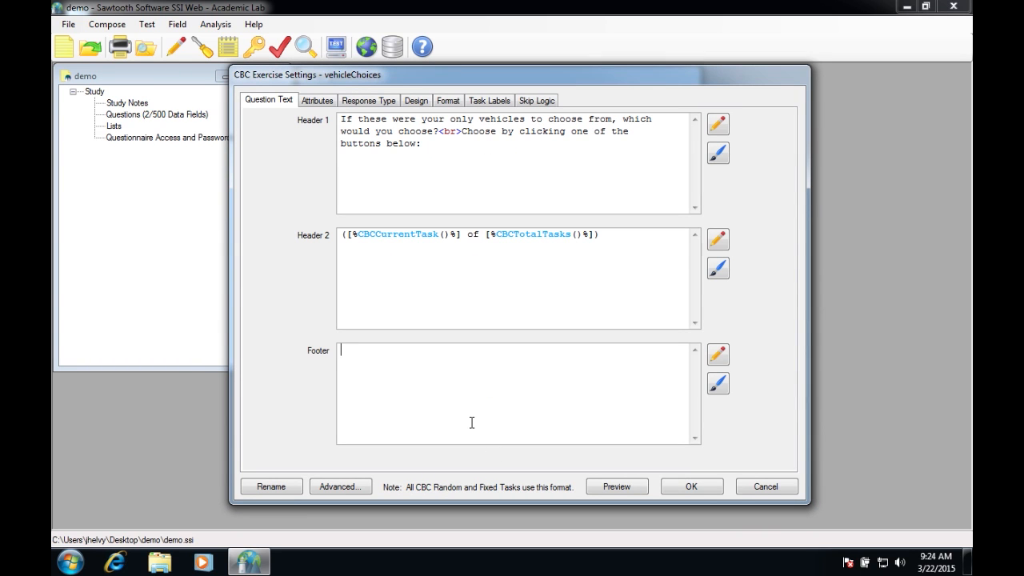
pyautogui.write('CBC')
pyautogui.press('BackSpace')
pyautogui.press('BackSpace')
pyautogui.press('BackSpace')
pyautogui.press('BackSpace')
pyautogui.press('BackSpace')
pyautogui.press('BackSpace')
pyautogui.press('BackSpace')
pyautogui.write('he CBC section')
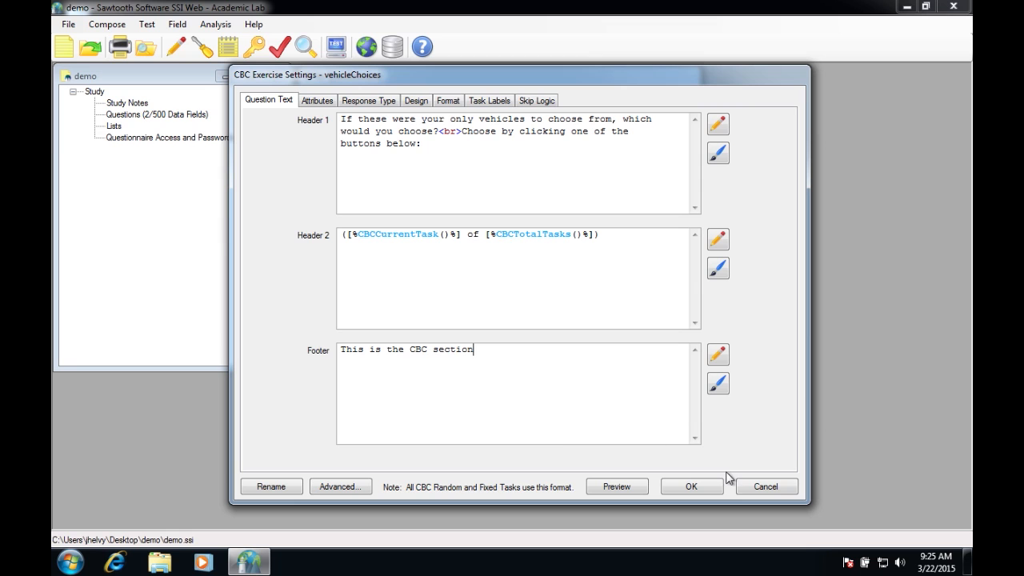
pyautogui.click(711, 486)
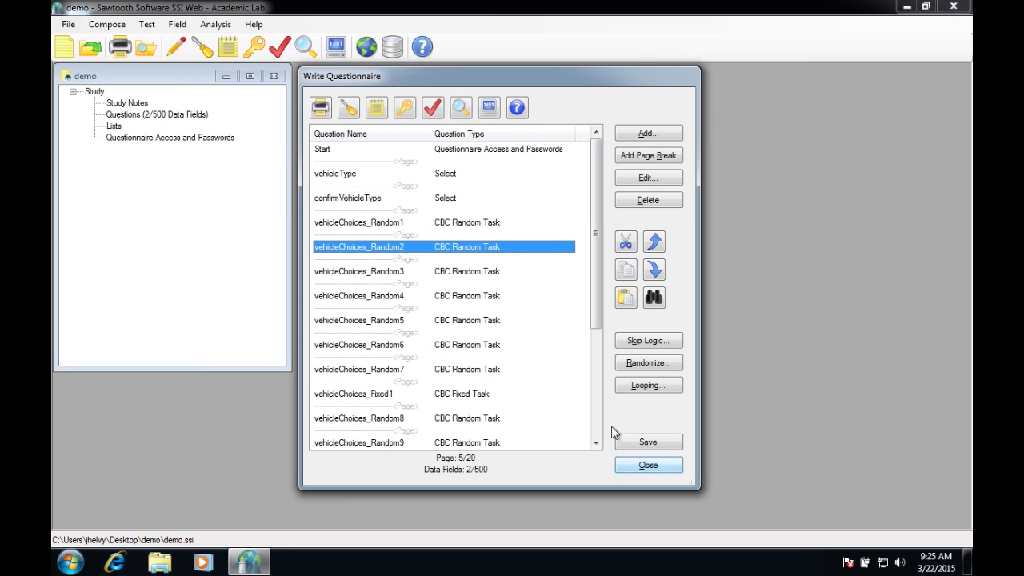
# Step: Check the shared footer by opening the settings from another random task, and close the questionnaire
pyautogui.click(445, 345)
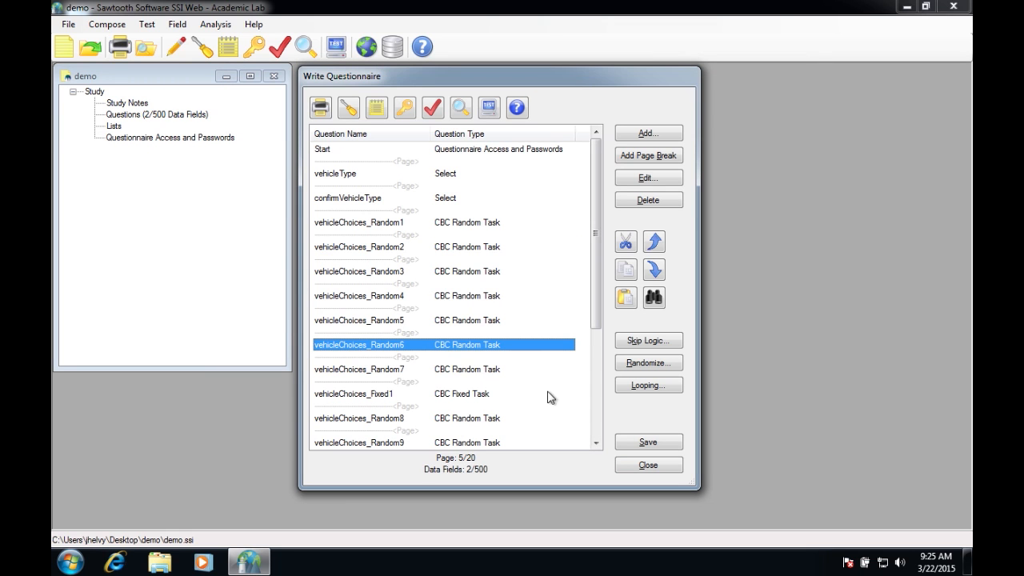
pyautogui.doubleClick(444, 275)
pyautogui.click(666, 488)
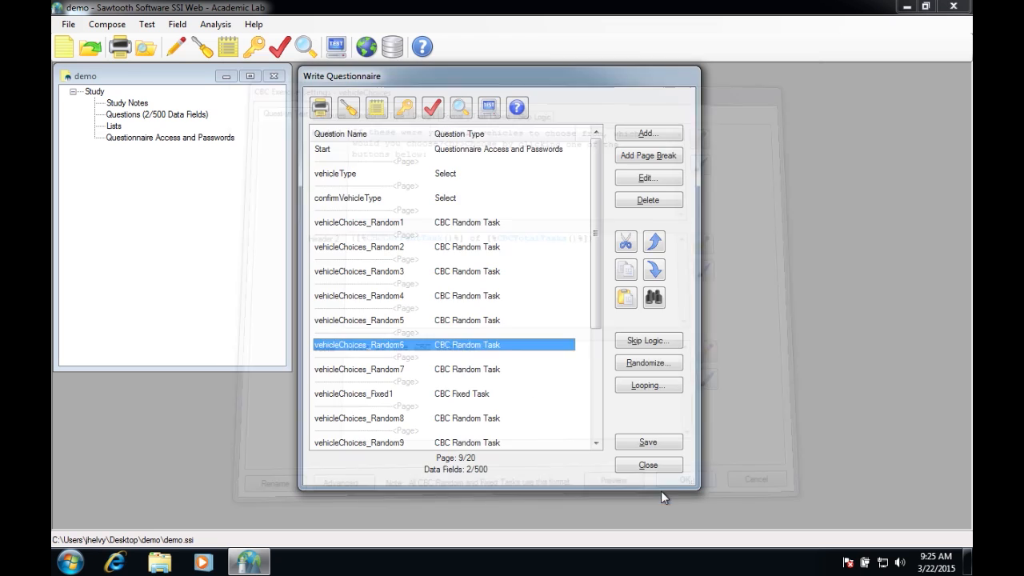
pyautogui.click(426, 224)
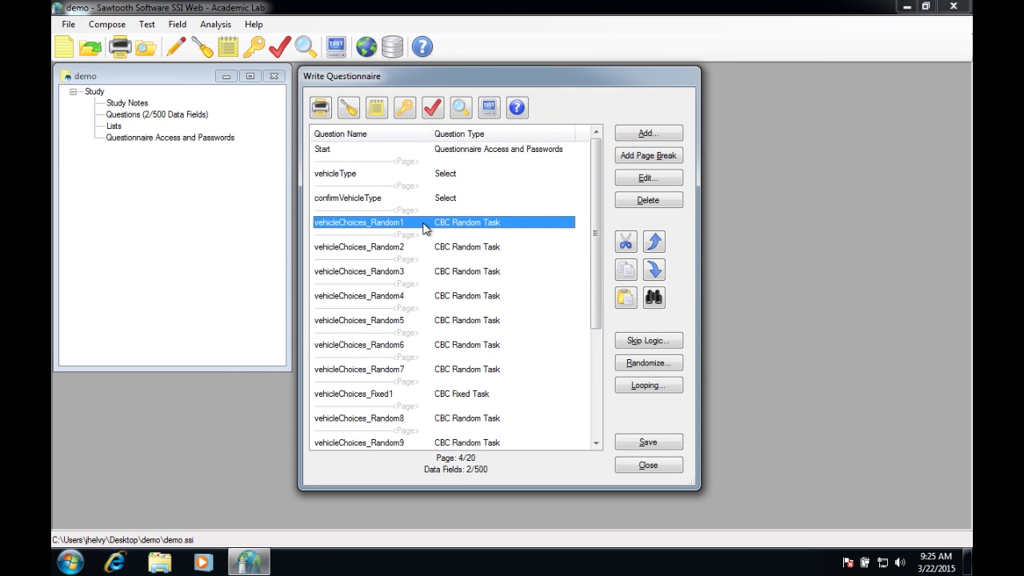
pyautogui.click(421, 250)
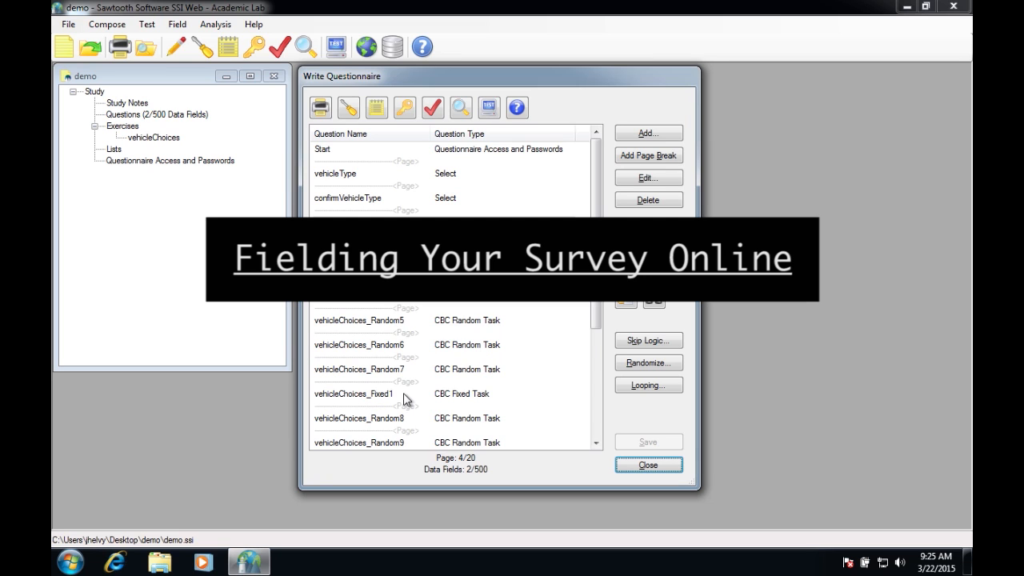
pyautogui.click(647, 464)
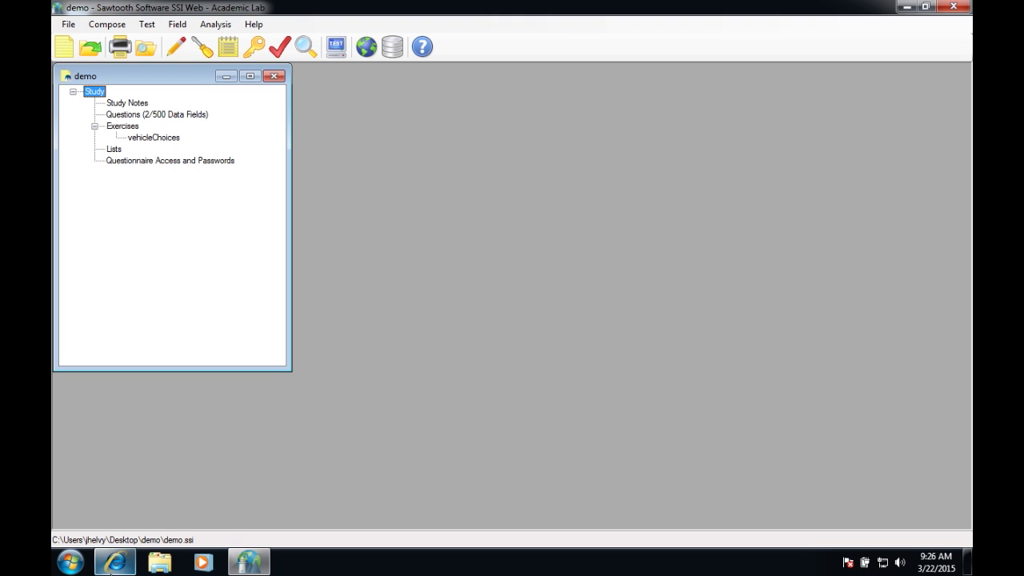
# Step: Switch to Internet Explorer, review the login, account and pricing information on the Sawtooth Software Hosting page, and close the browser
pyautogui.moveTo(112, 567)
pyautogui.click(114, 567)
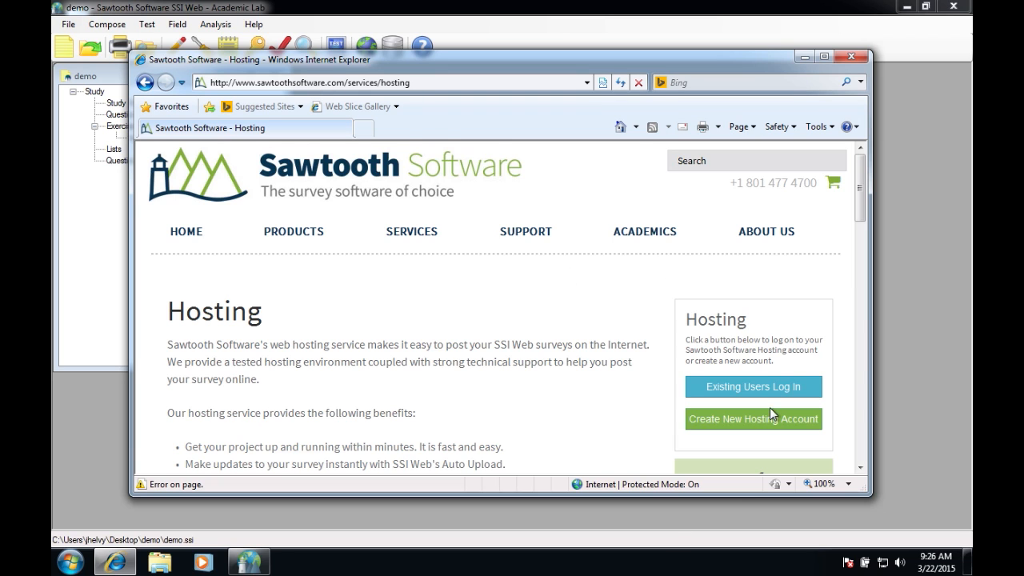
pyautogui.scroll(-3, 770, 407)
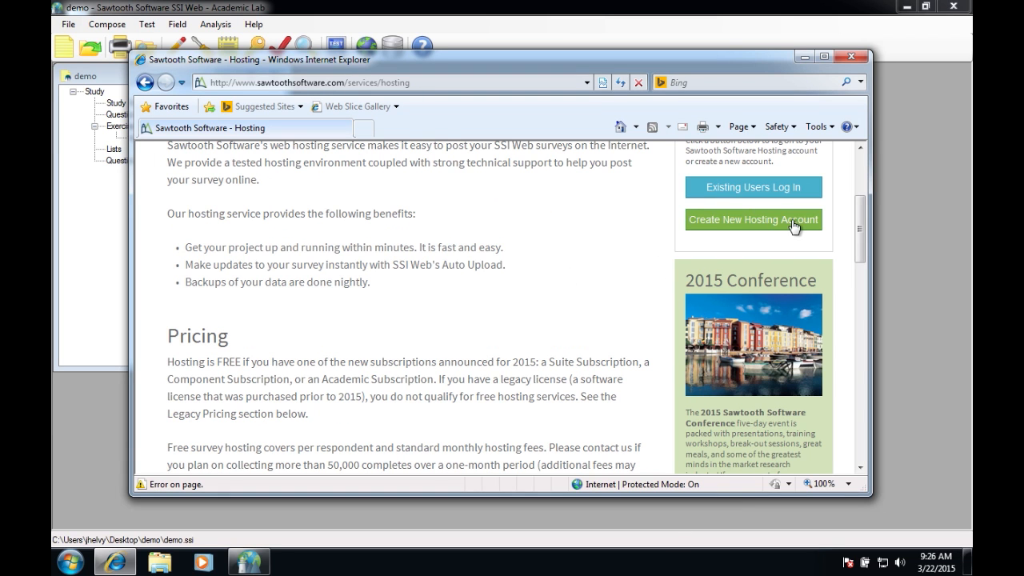
pyautogui.scroll(3, 528, 300)
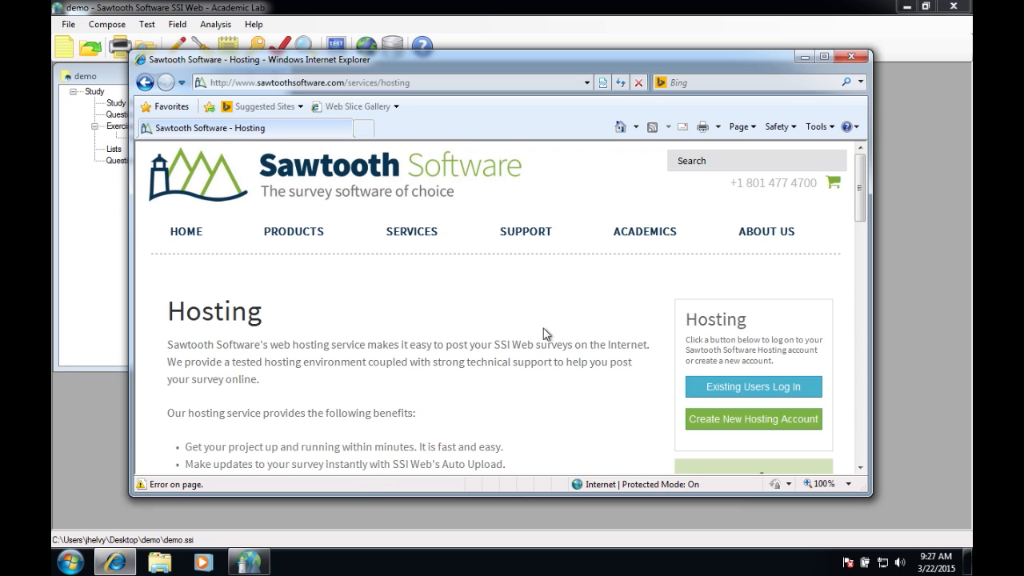
pyautogui.click(851, 58)
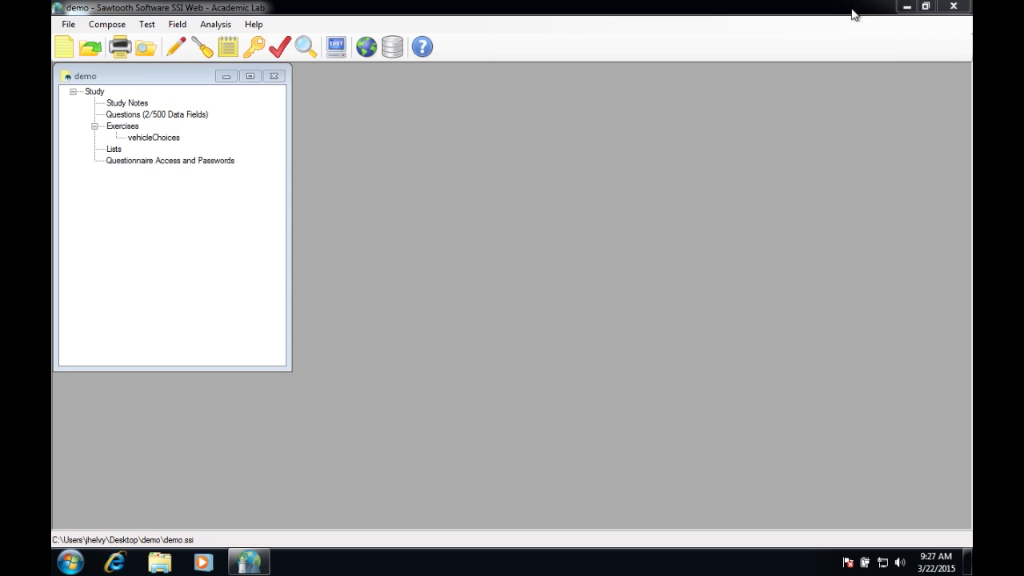
# Step: Select the existing hosting project with the remote study path "demo" for the survey, and check the admin module's login settings
pyautogui.click(367, 47)
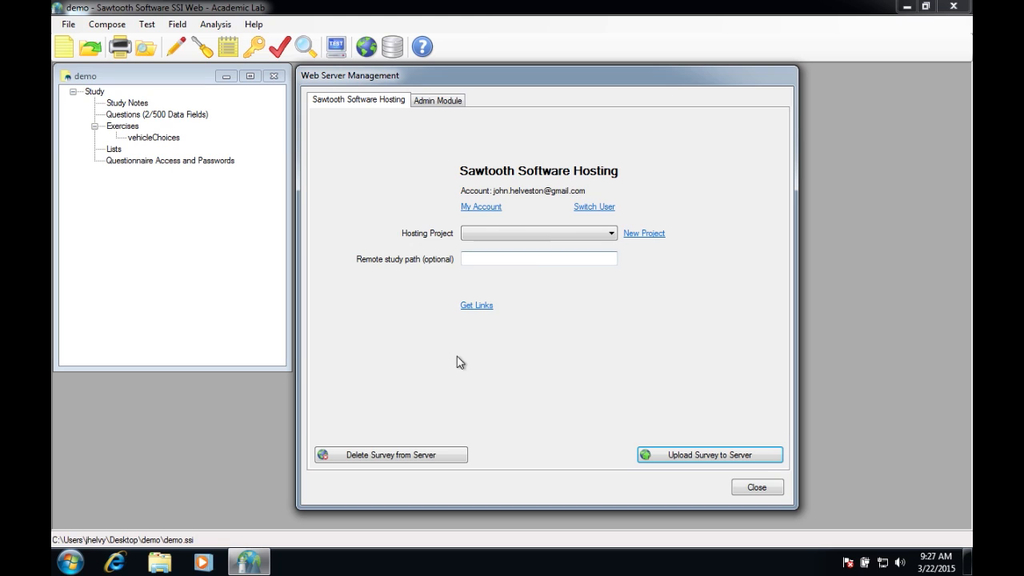
pyautogui.click(482, 235)
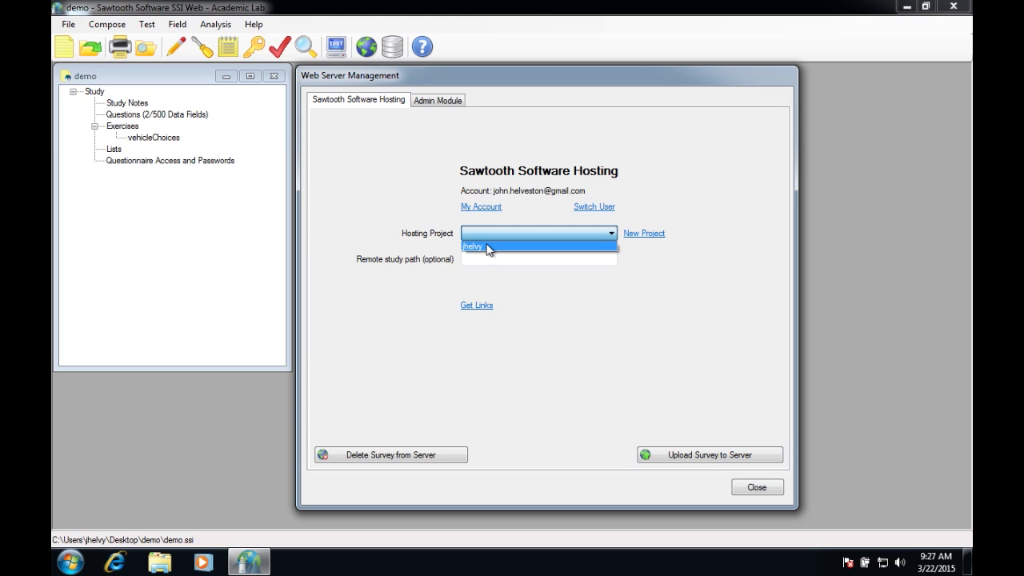
pyautogui.click(487, 245)
pyautogui.click(494, 258)
pyautogui.write('demo')
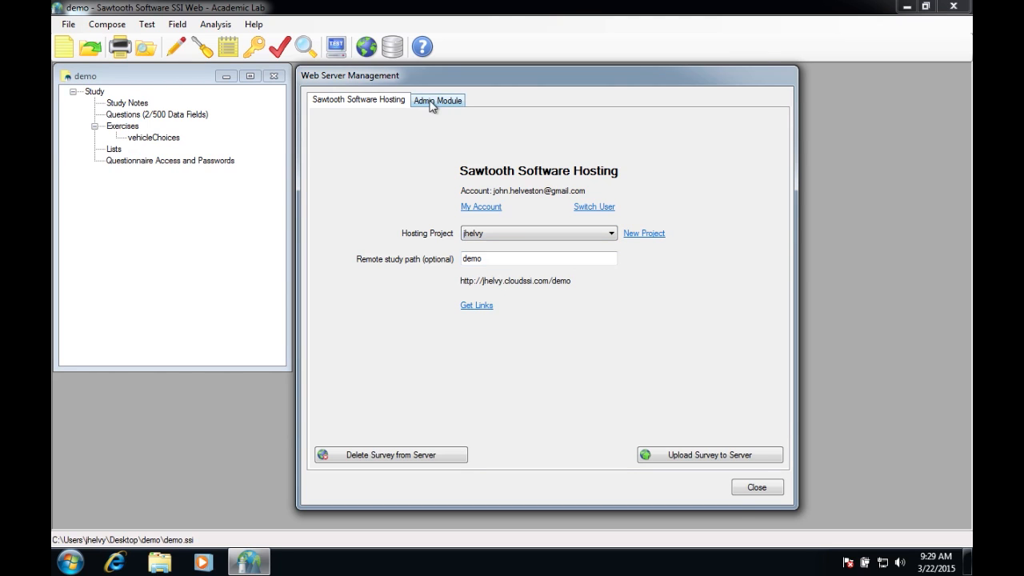
pyautogui.click(432, 102)
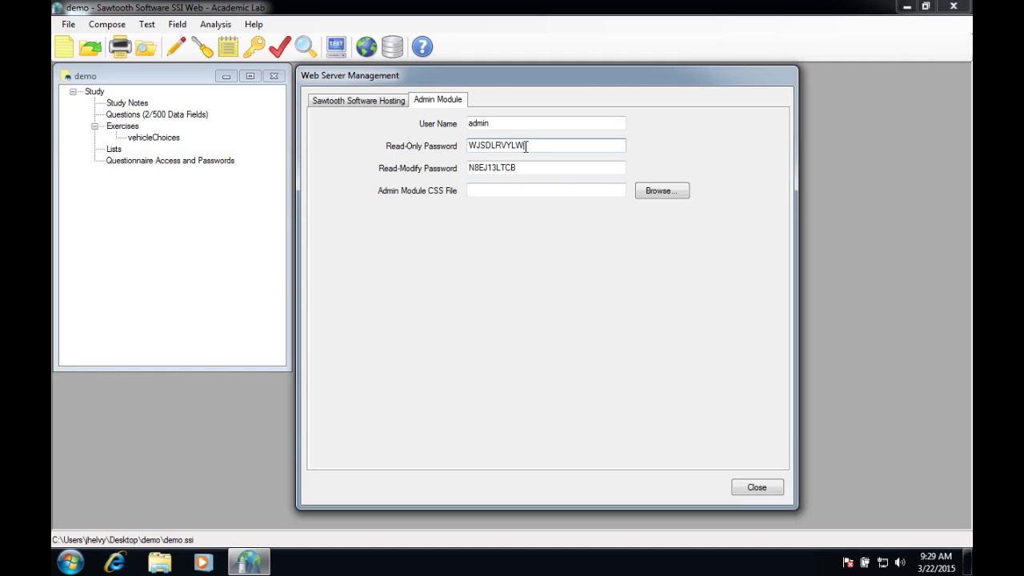
pyautogui.click(374, 100)
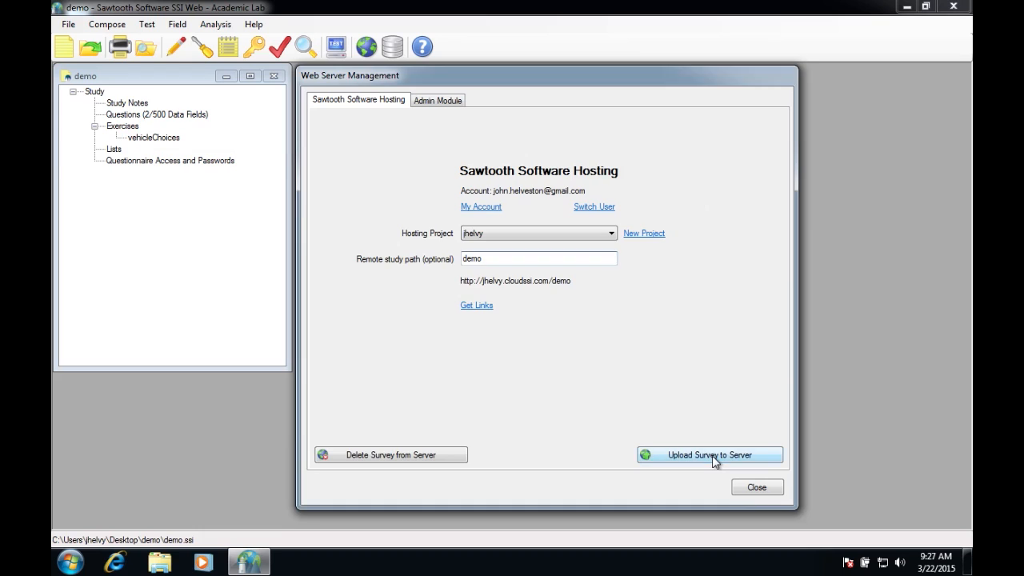
# Step: Upload the survey to the hosting server, and close the study links, the upload report and web server management
pyautogui.click(714, 458)
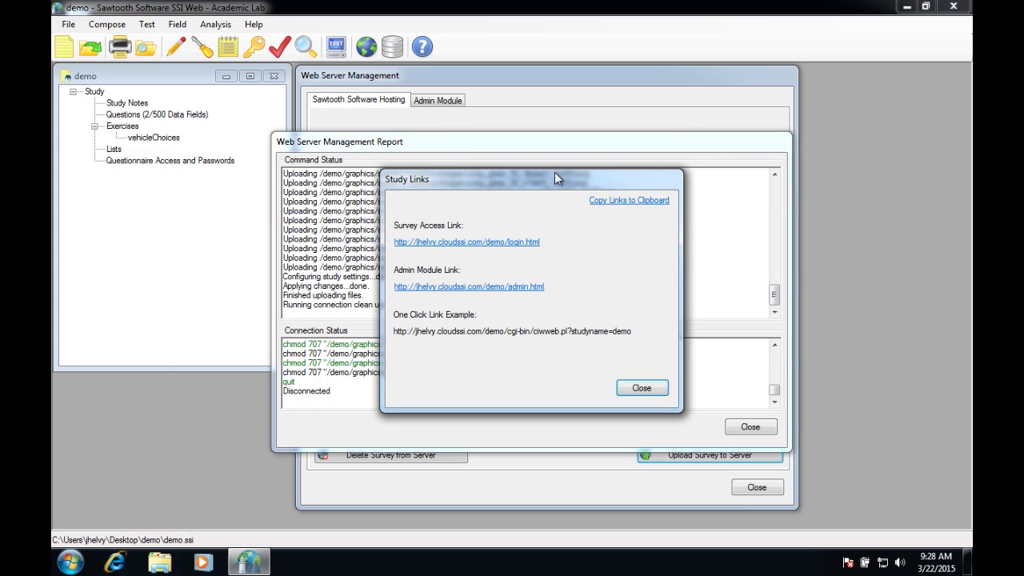
pyautogui.click(641, 393)
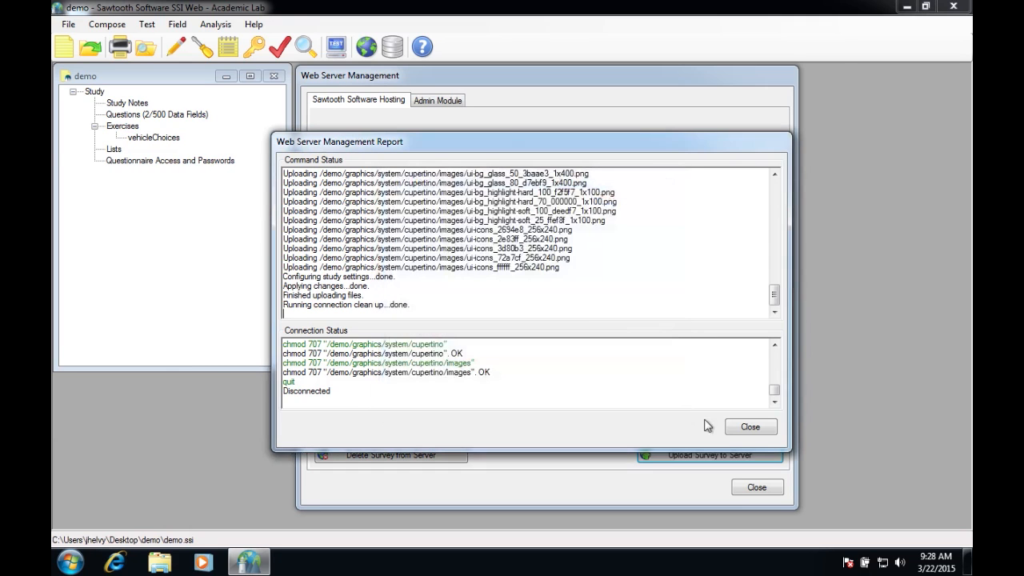
pyautogui.click(749, 427)
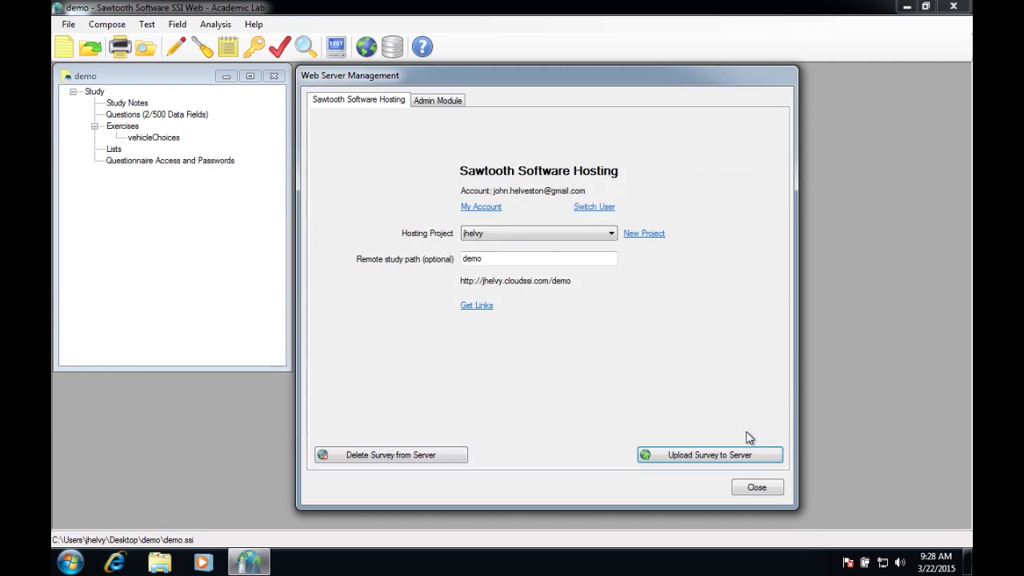
pyautogui.click(755, 488)
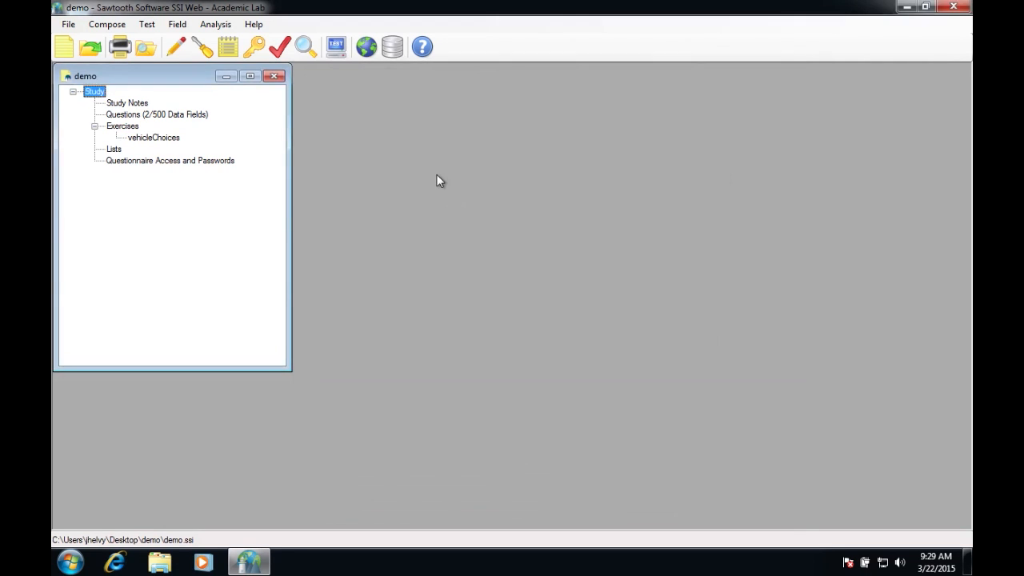
# Step: Get the survey data from the web server using the demo study's admin module URL, review the accumulation report, and close data management
pyautogui.click(392, 50)
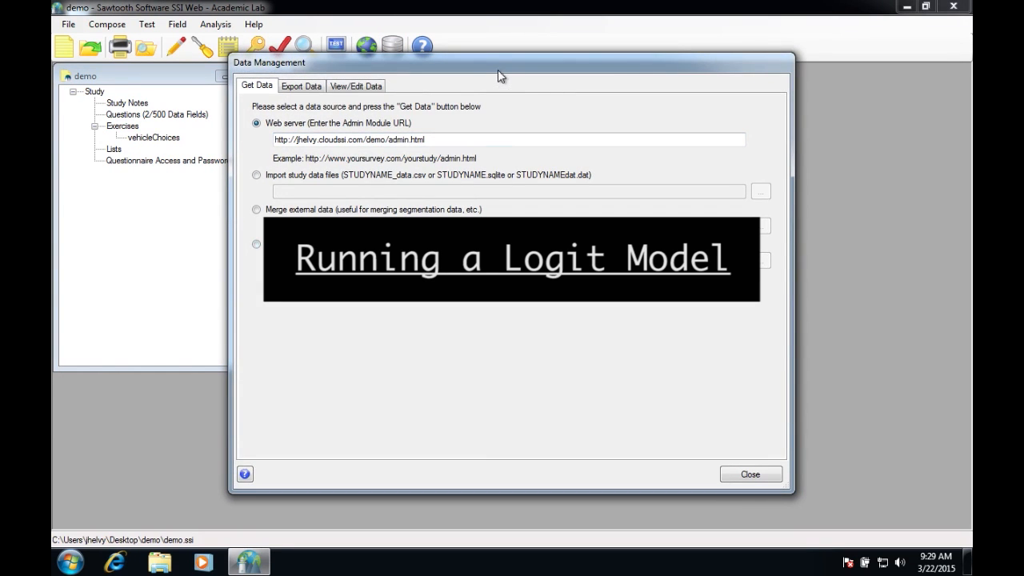
pyautogui.moveTo(497, 76)
pyautogui.mouseDown()
pyautogui.moveTo(573, 94)
pyautogui.moveTo(566, 85)
pyautogui.mouseUp()
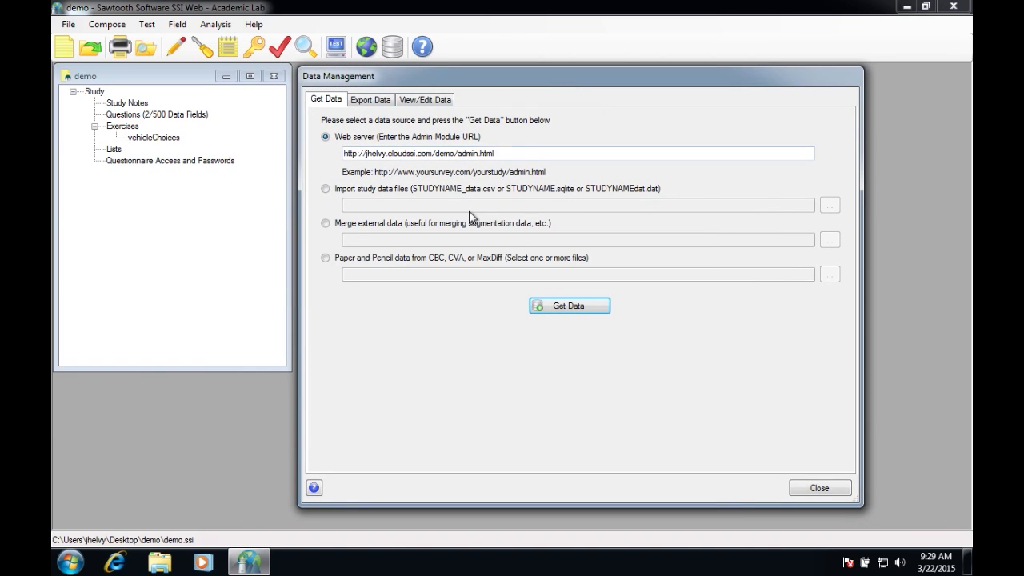
pyautogui.click(654, 192)
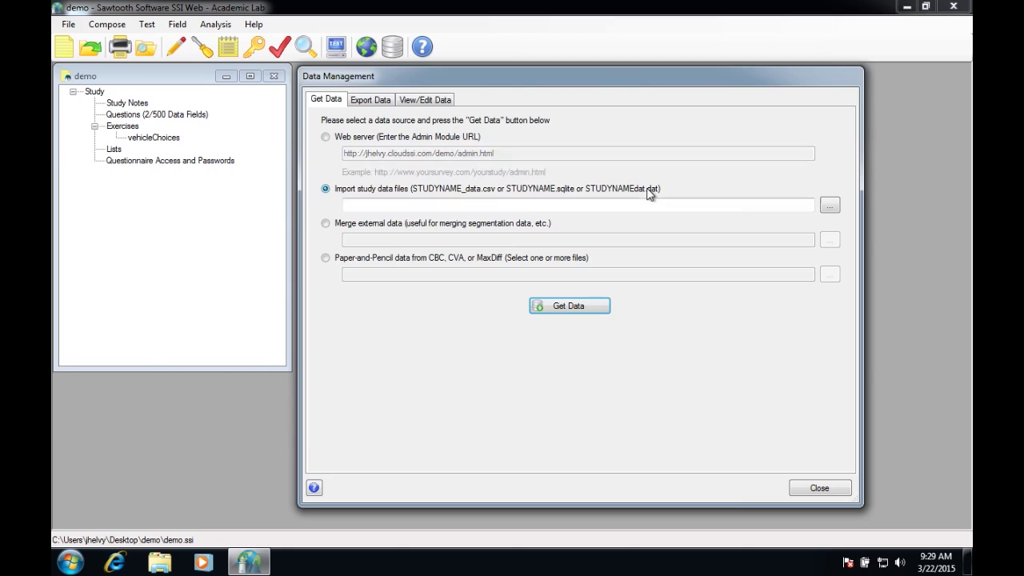
pyautogui.click(337, 142)
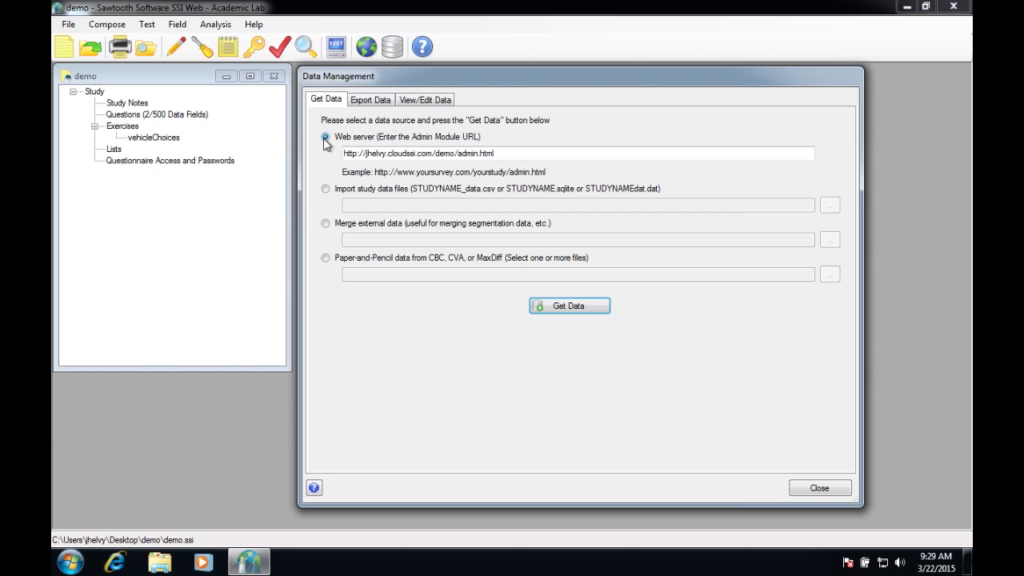
pyautogui.click(502, 154)
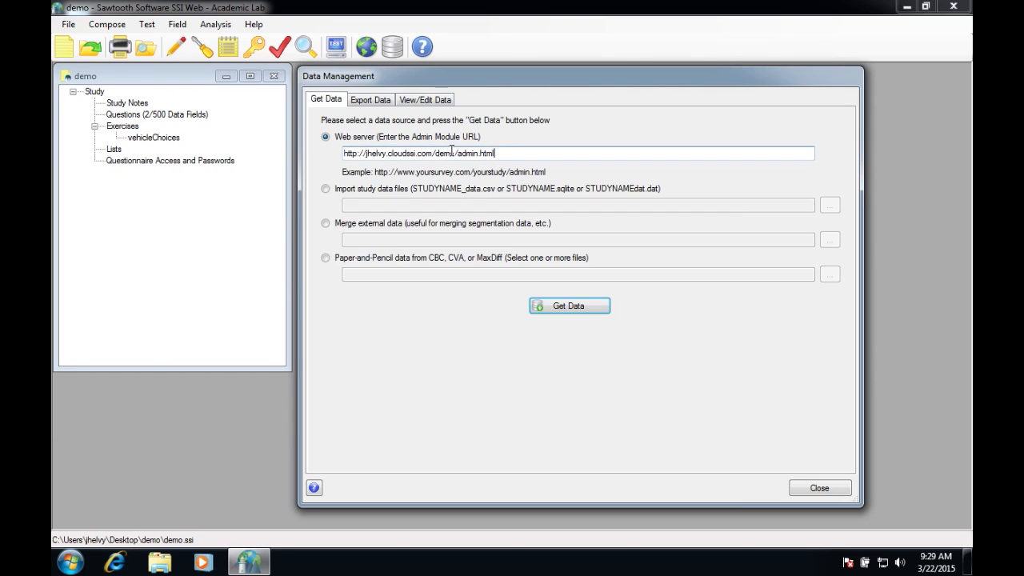
pyautogui.click(575, 307)
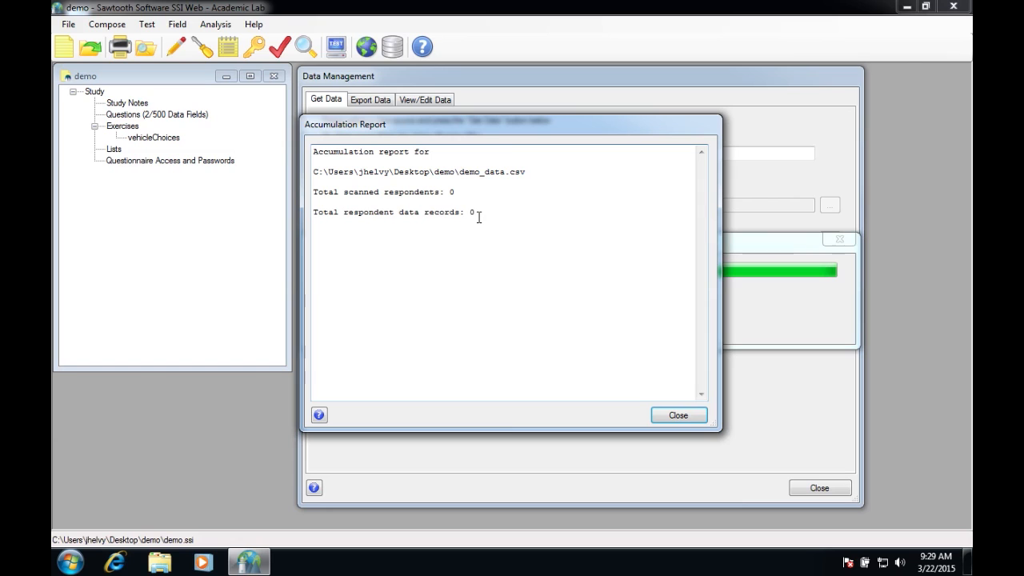
pyautogui.moveTo(478, 214); pyautogui.dragTo(302, 186)
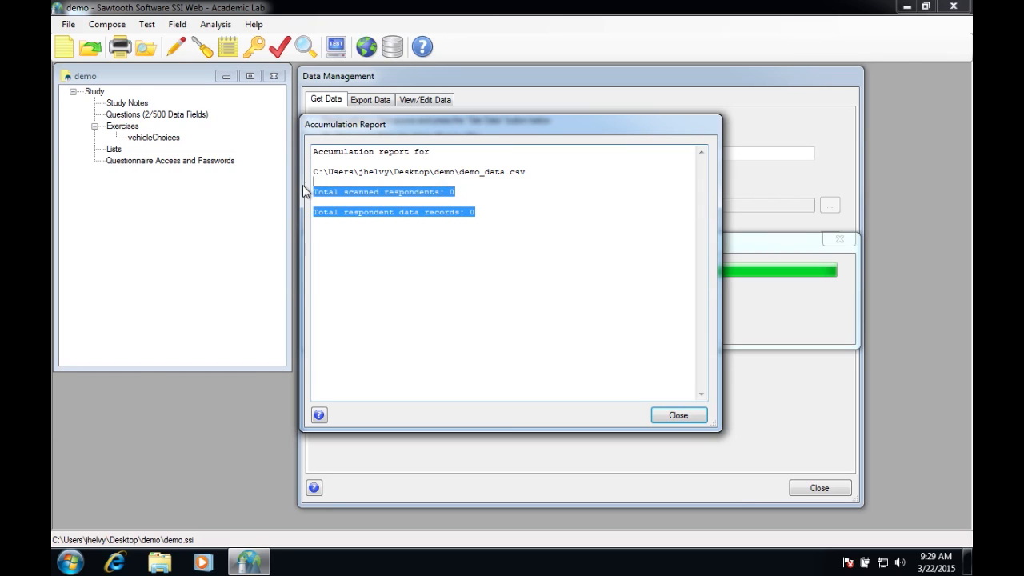
pyautogui.click(682, 411)
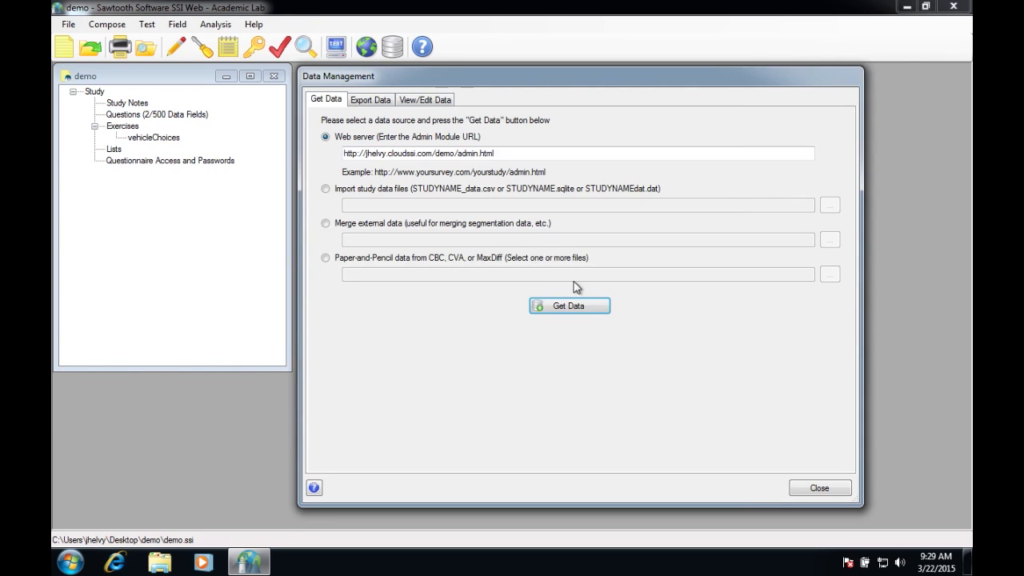
pyautogui.click(818, 487)
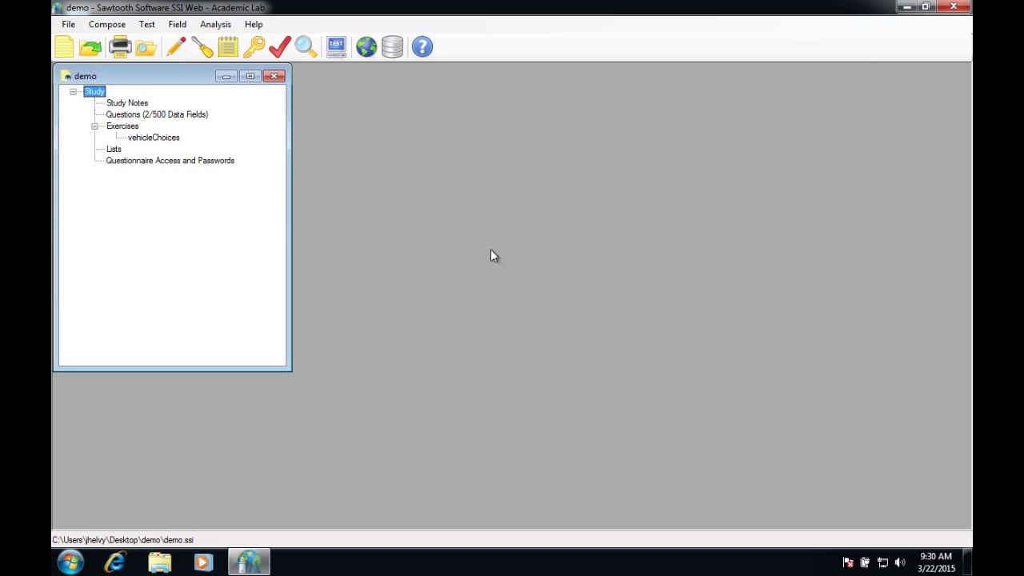
# Step: Set up test data generation for 100 total respondents, and close the dialog and the questionnaire without generating
pyautogui.click(176, 46)
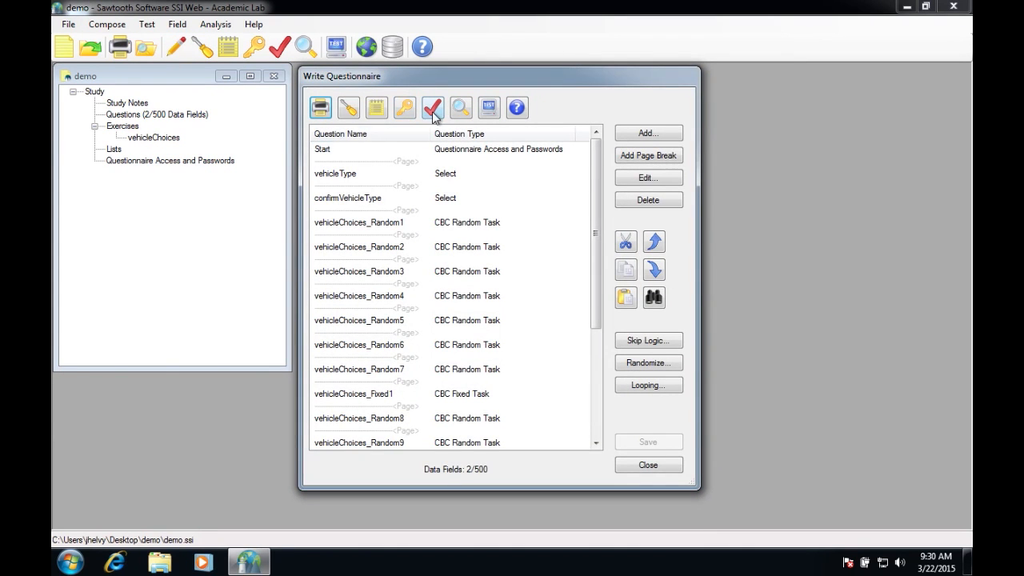
pyautogui.click(489, 108)
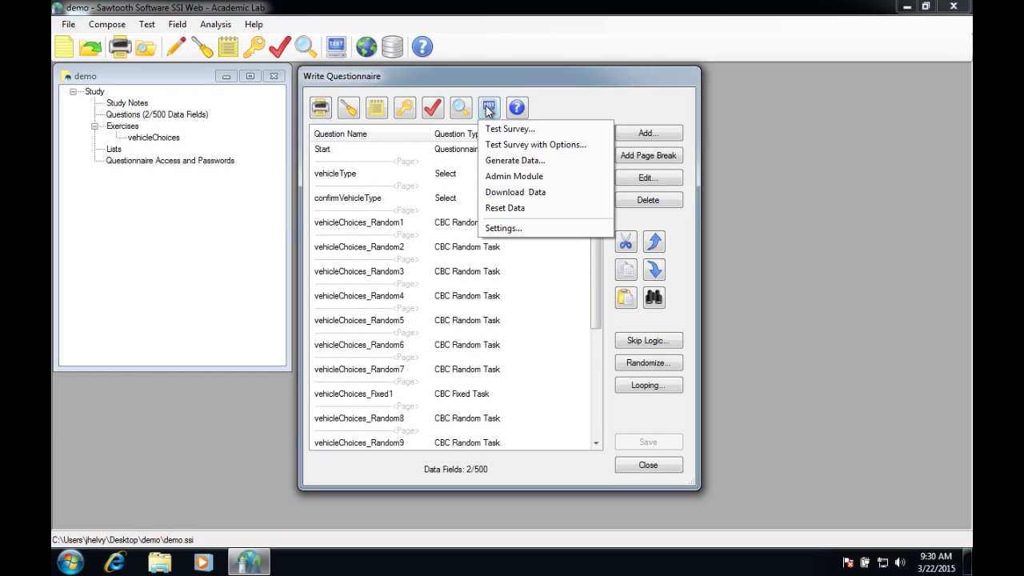
pyautogui.click(510, 161)
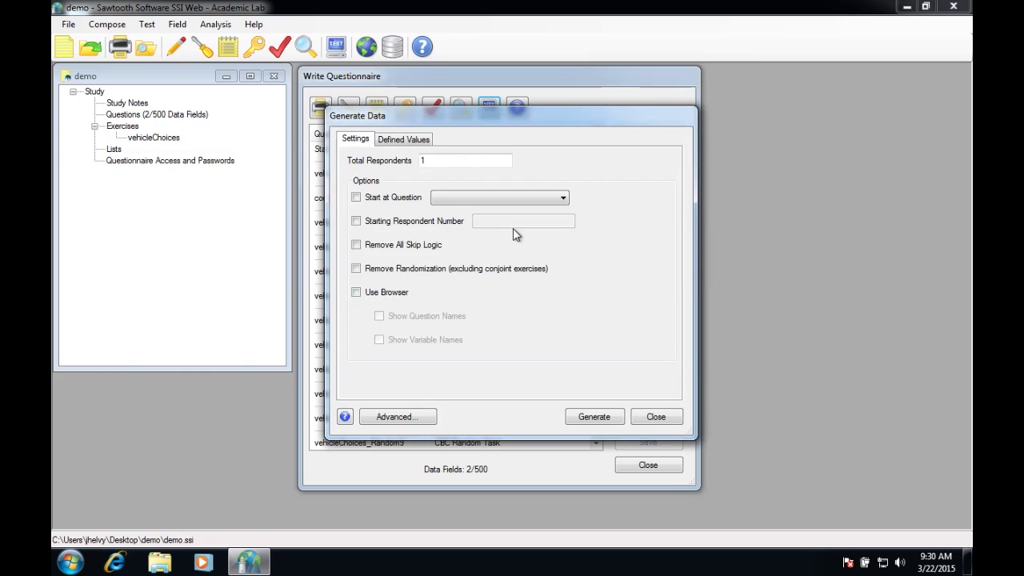
pyautogui.click(432, 162)
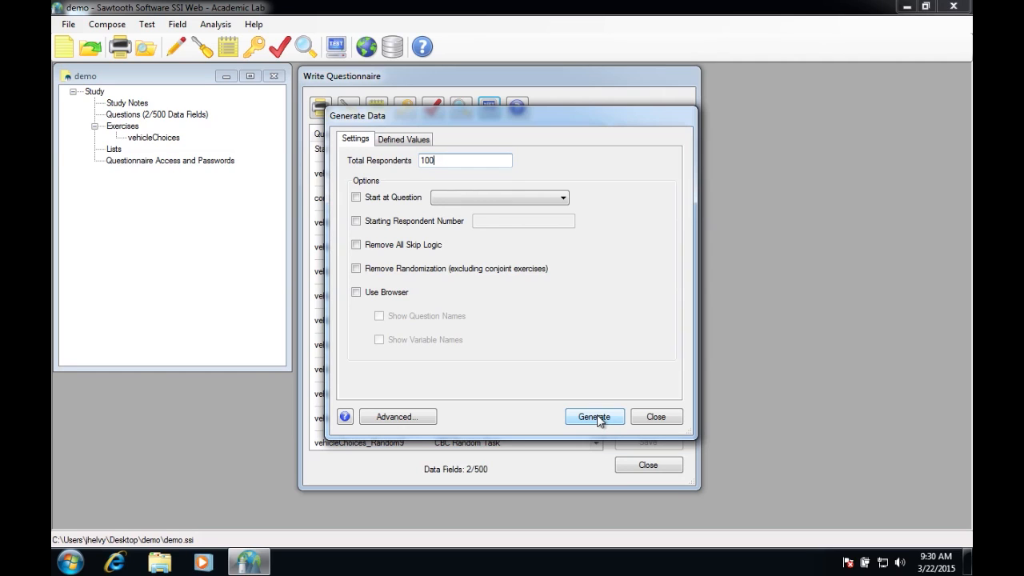
pyautogui.click(656, 419)
pyautogui.click(648, 465)
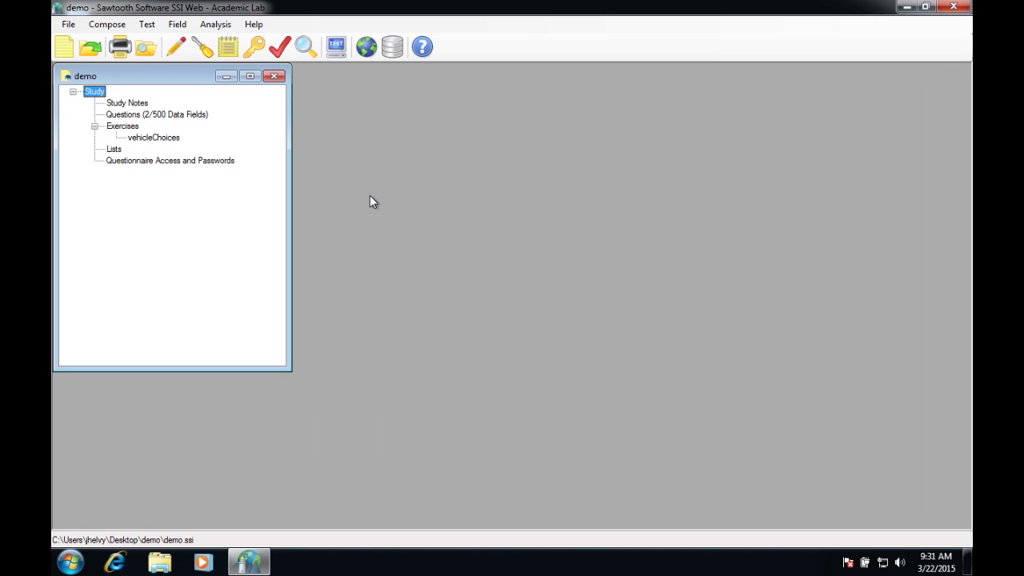
# Step: Open the demo2 study file from the demo2 folder on the Desktop
pyautogui.click(95, 45)
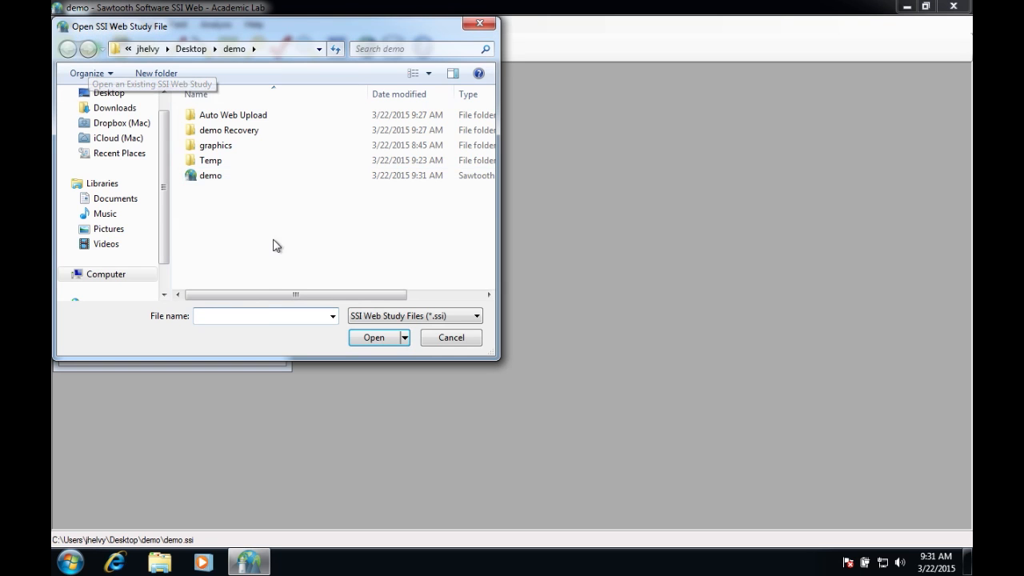
pyautogui.click(108, 93)
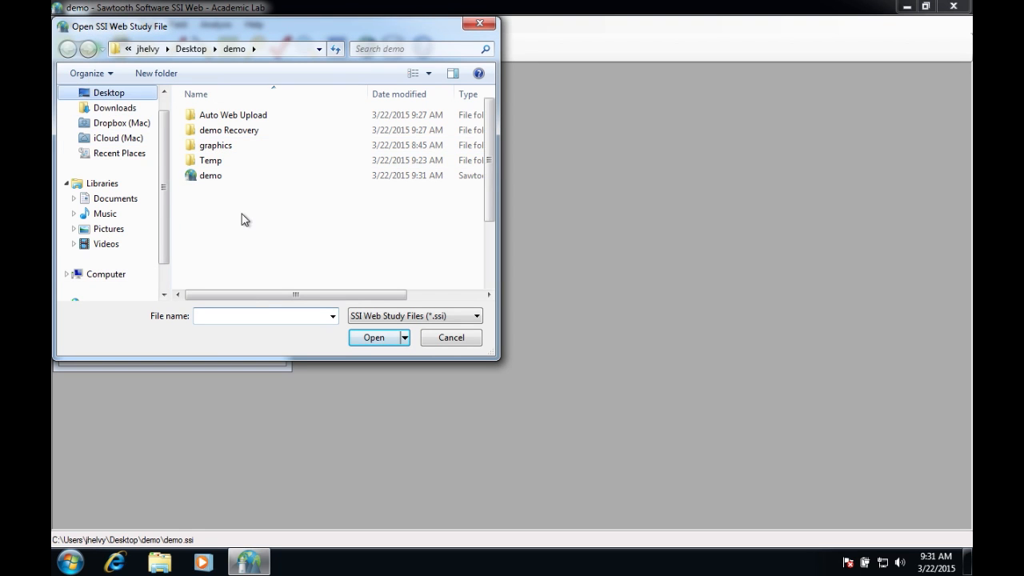
pyautogui.moveTo(488, 160); pyautogui.dragTo(488, 224)
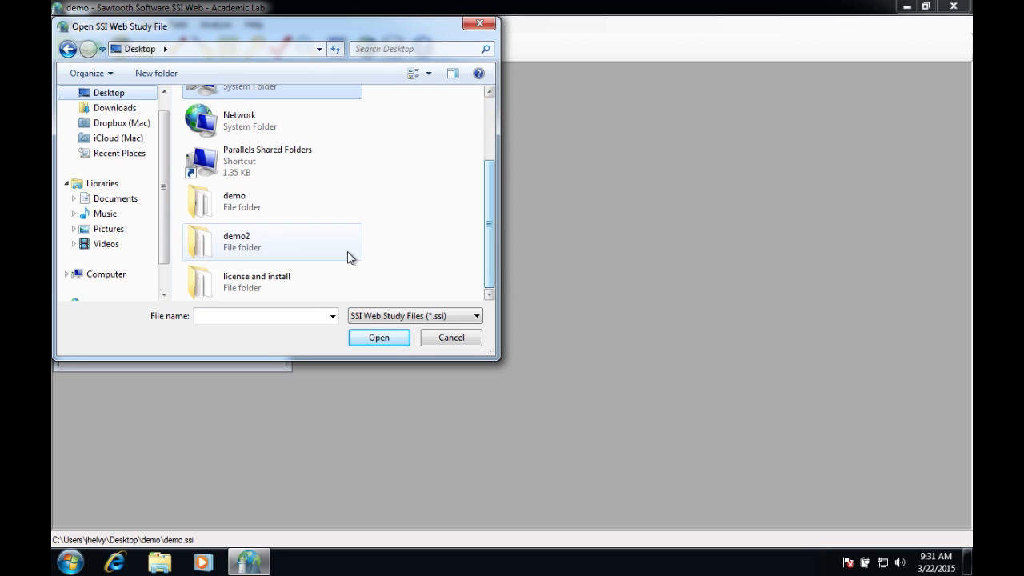
pyautogui.doubleClick(233, 253)
pyautogui.click(211, 147)
pyautogui.doubleClick(210, 145)
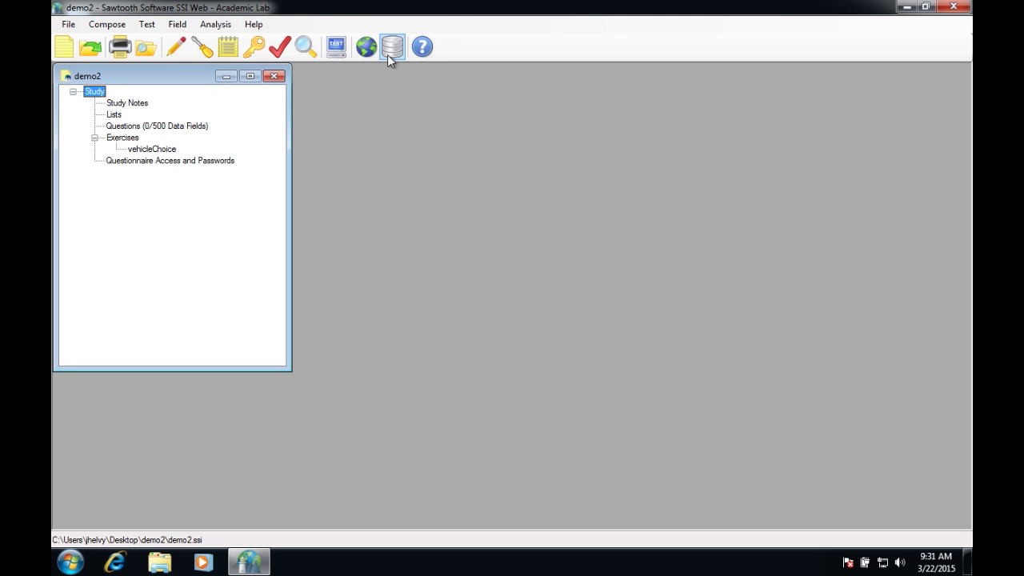
# Step: Start a Logit estimation of CBC utilities for the vehicleChoice exercise
pyautogui.click(215, 24)
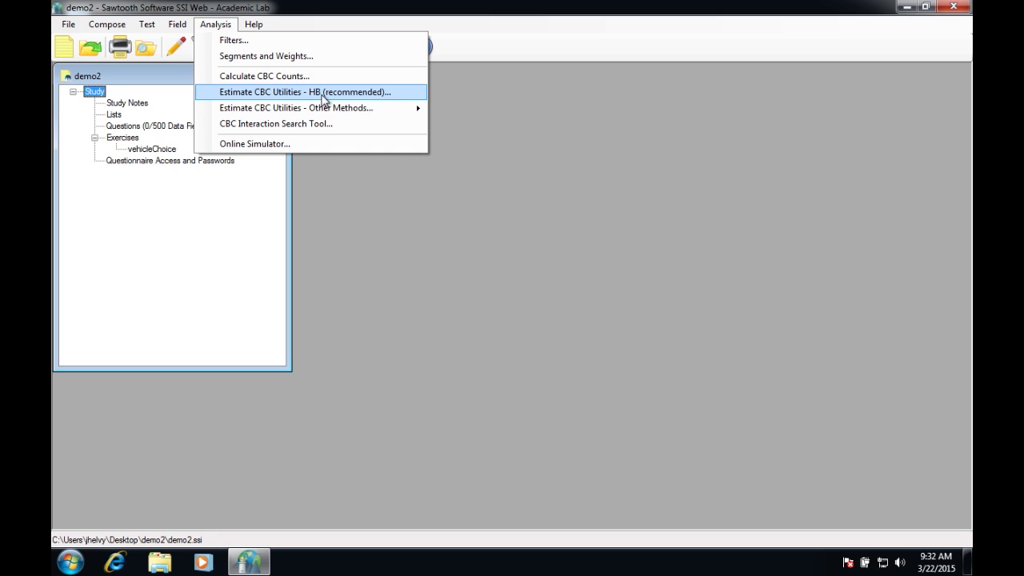
pyautogui.moveTo(394, 115)
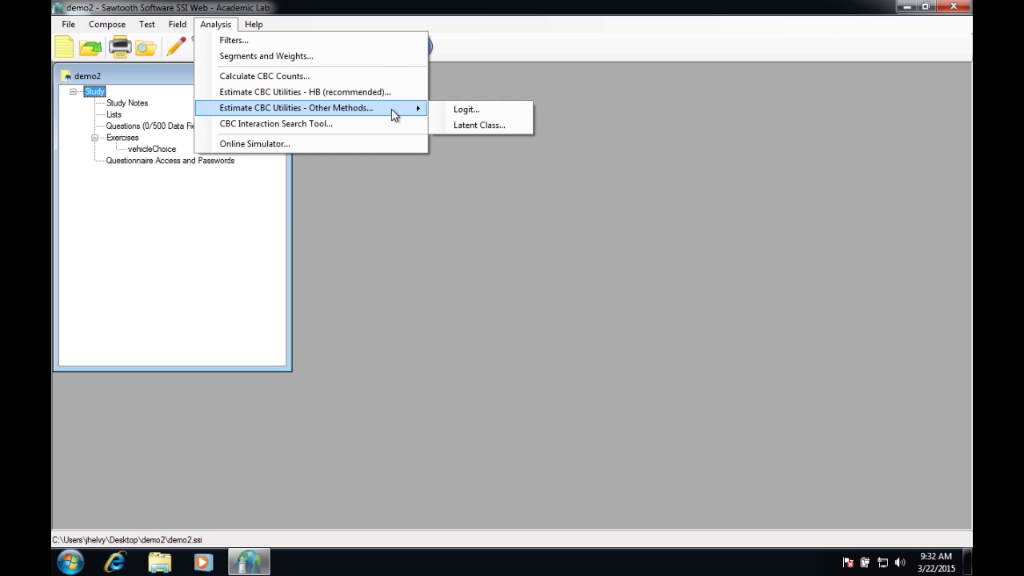
pyautogui.click(466, 111)
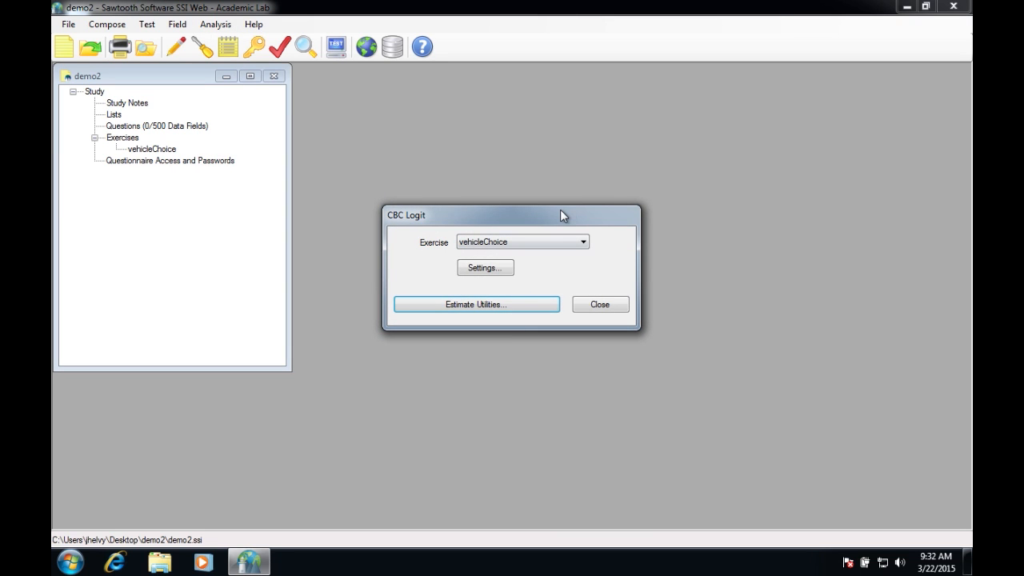
pyautogui.moveTo(560, 214); pyautogui.dragTo(560, 187)
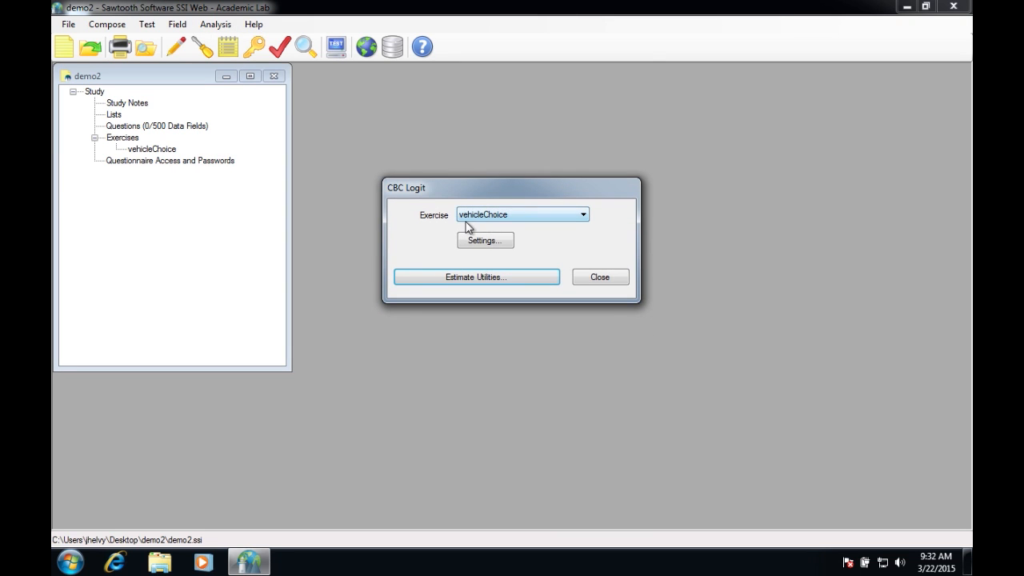
# Step: Review the logit settings for weights, included tasks, attribute coding with each attribute's levels, and constraints
pyautogui.click(496, 241)
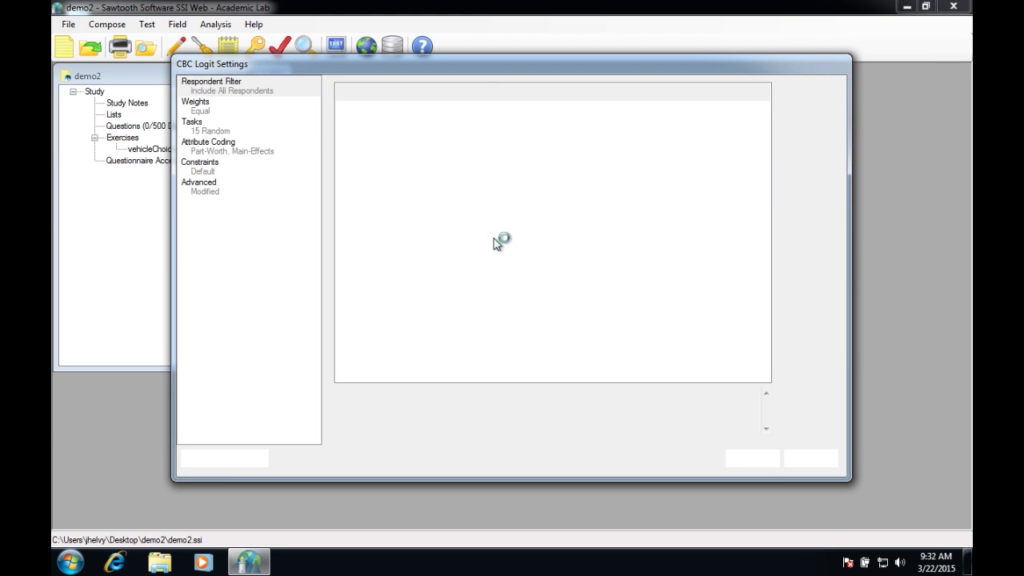
pyautogui.click(201, 111)
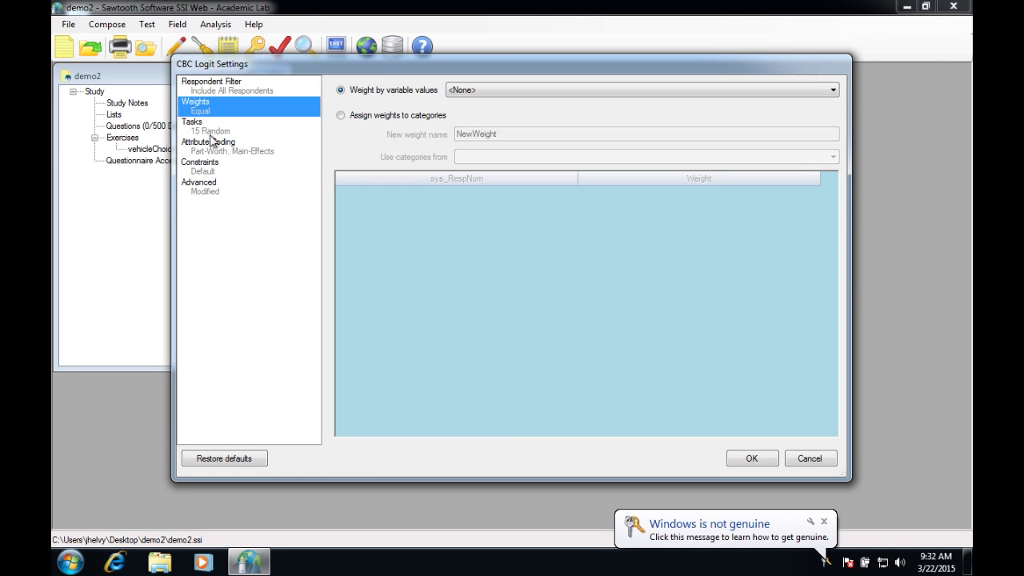
pyautogui.click(213, 128)
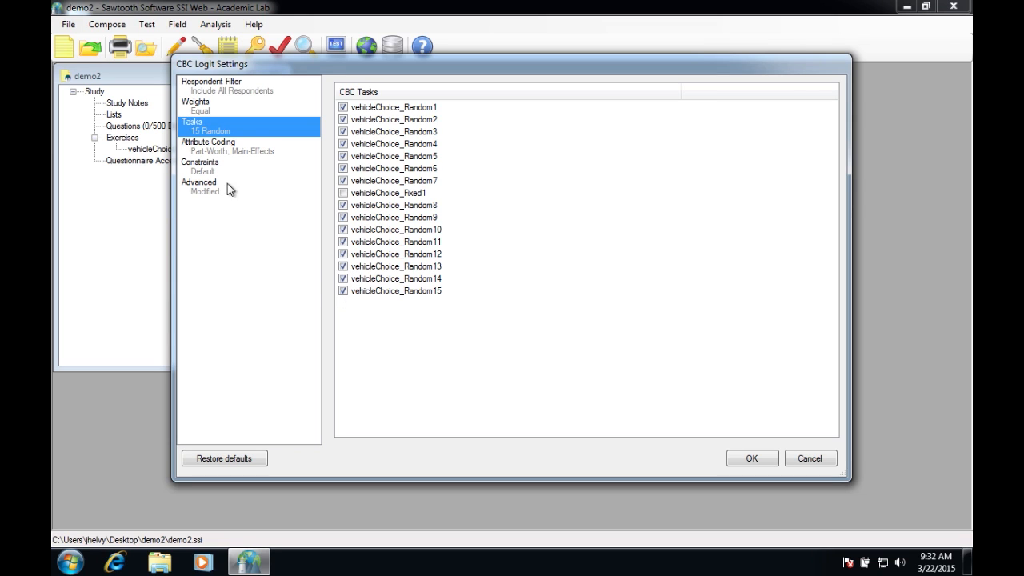
pyautogui.click(230, 152)
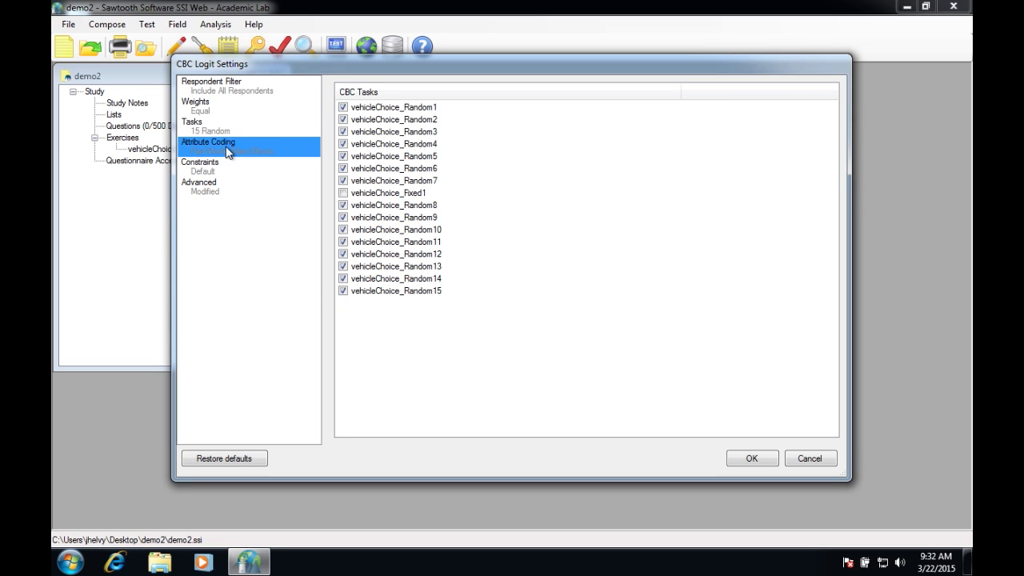
pyautogui.click(451, 138)
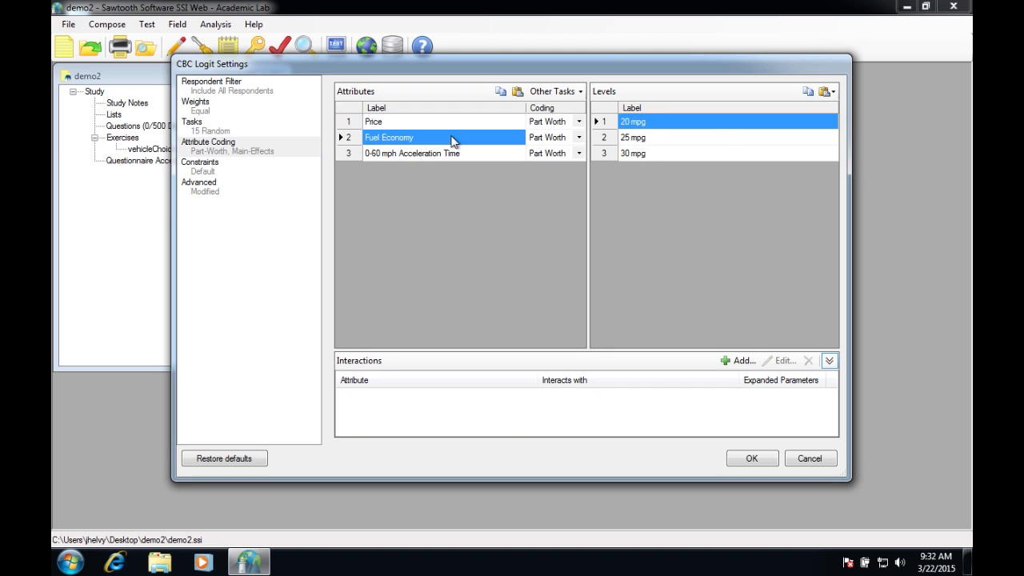
pyautogui.click(451, 153)
pyautogui.click(434, 123)
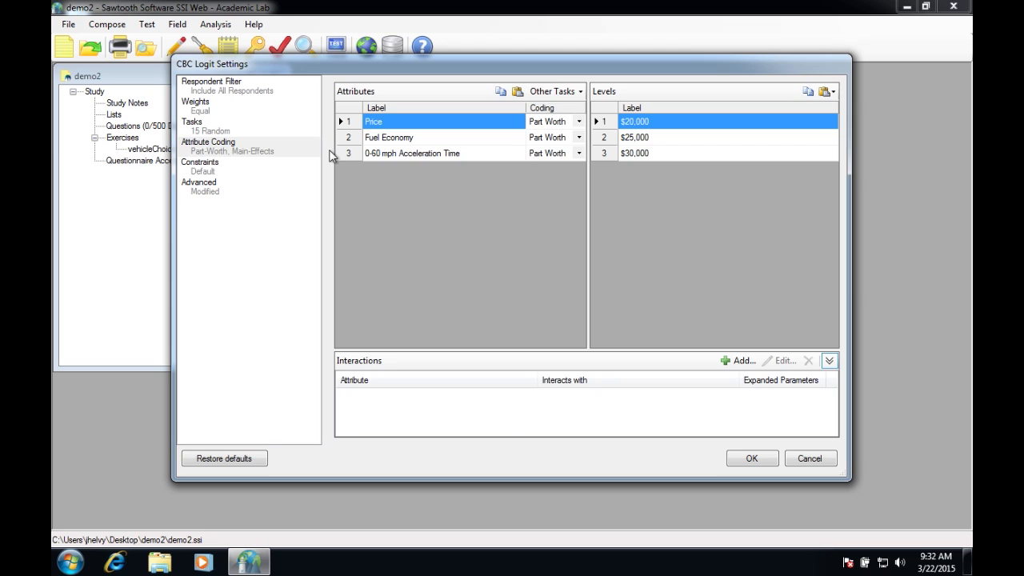
pyautogui.click(233, 175)
# Step: Try the Standard report detail level in the advanced logit settings, and set it back to Full
pyautogui.click(216, 184)
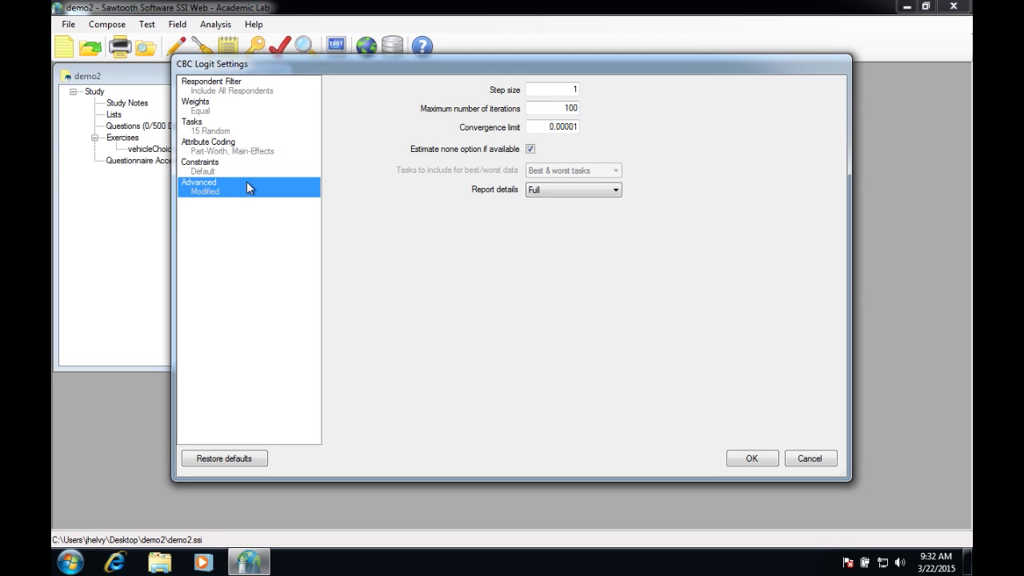
pyautogui.click(546, 191)
pyautogui.click(547, 221)
pyautogui.click(556, 190)
pyautogui.click(551, 212)
pyautogui.click(552, 191)
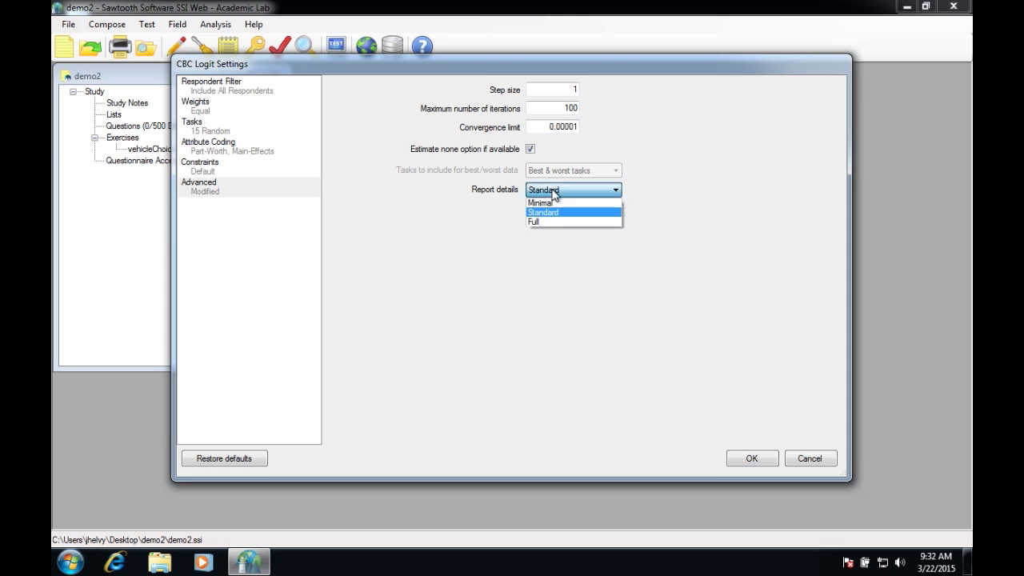
pyautogui.click(548, 222)
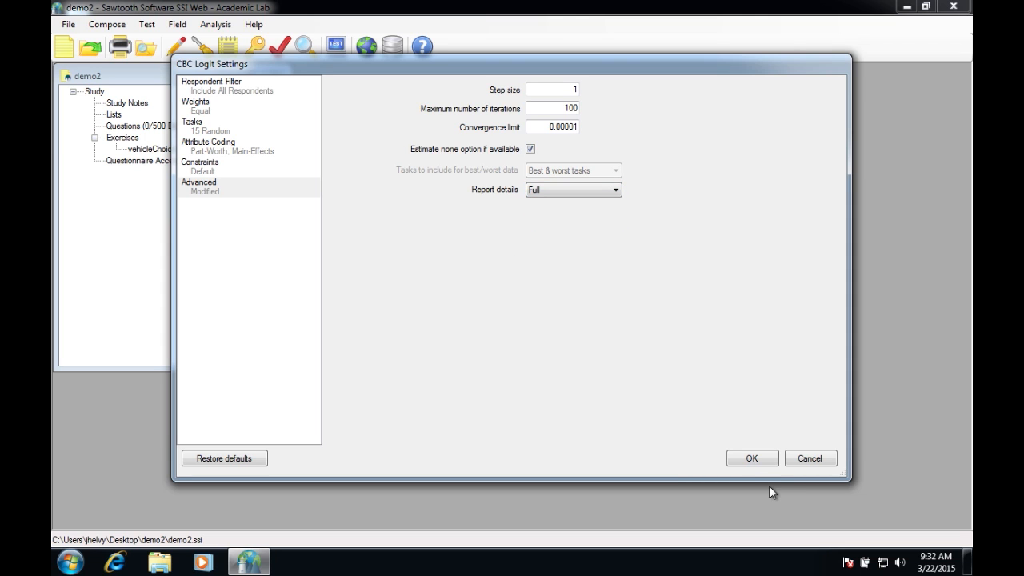
# Step: Accept the logit settings and estimate the vehicleChoice utilities to produce the logit report
pyautogui.click(752, 459)
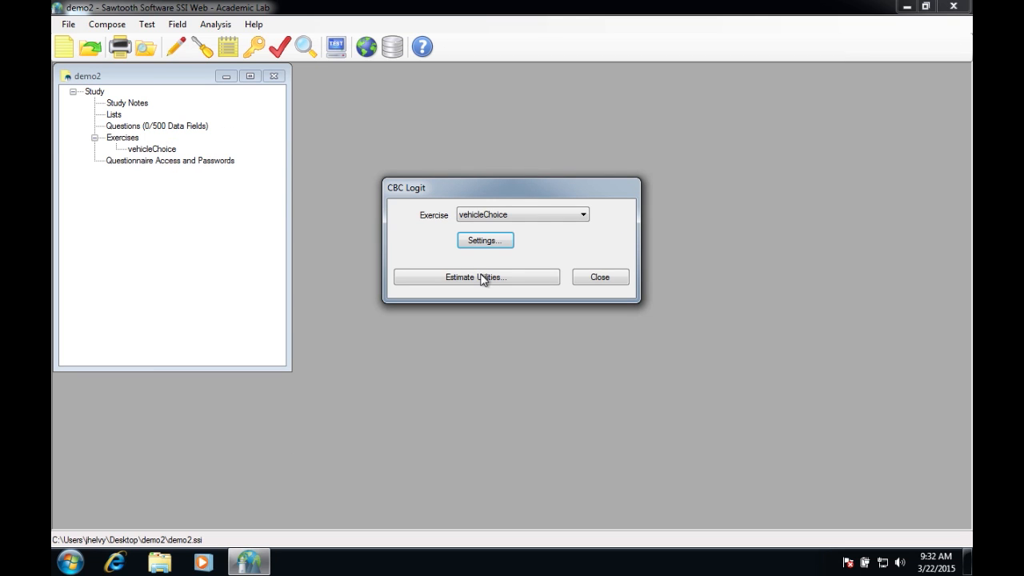
pyautogui.click(526, 277)
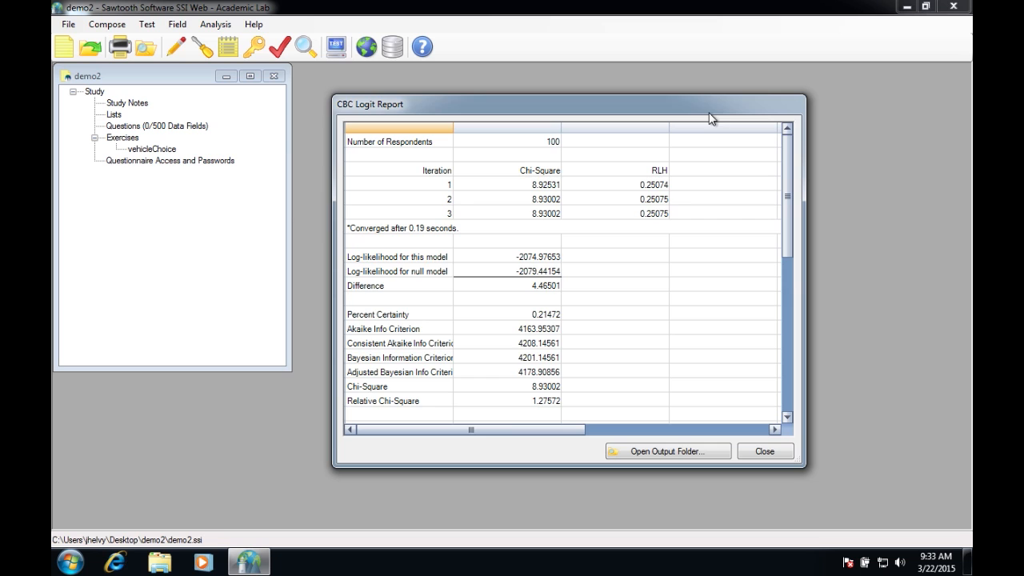
pyautogui.moveTo(700, 108); pyautogui.dragTo(675, 87)
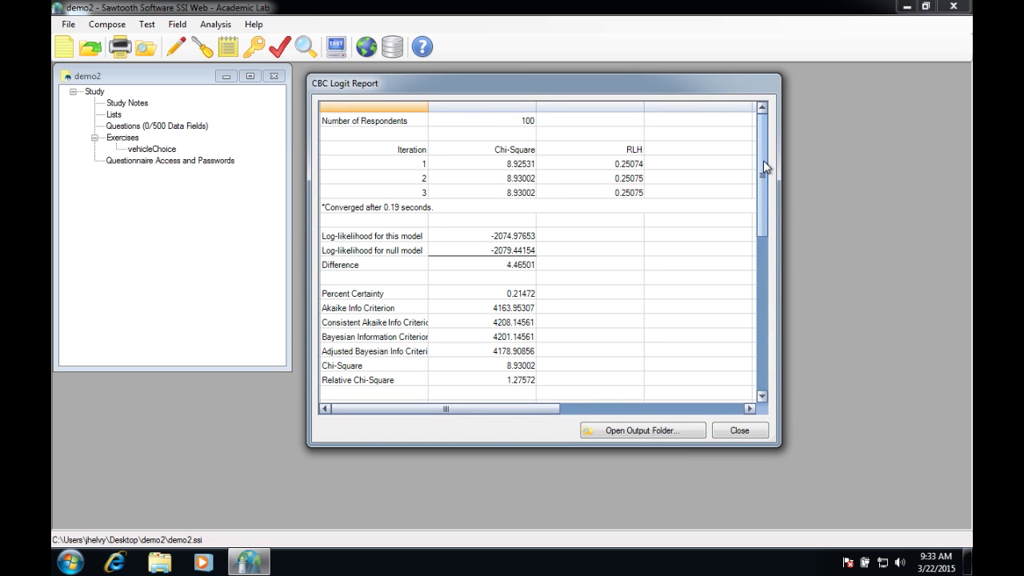
# Step: Examine the effect and standard error of each price, fuel economy and acceleration level in the logit report
pyautogui.moveTo(764, 165); pyautogui.dragTo(772, 258)
pyautogui.click(488, 222)
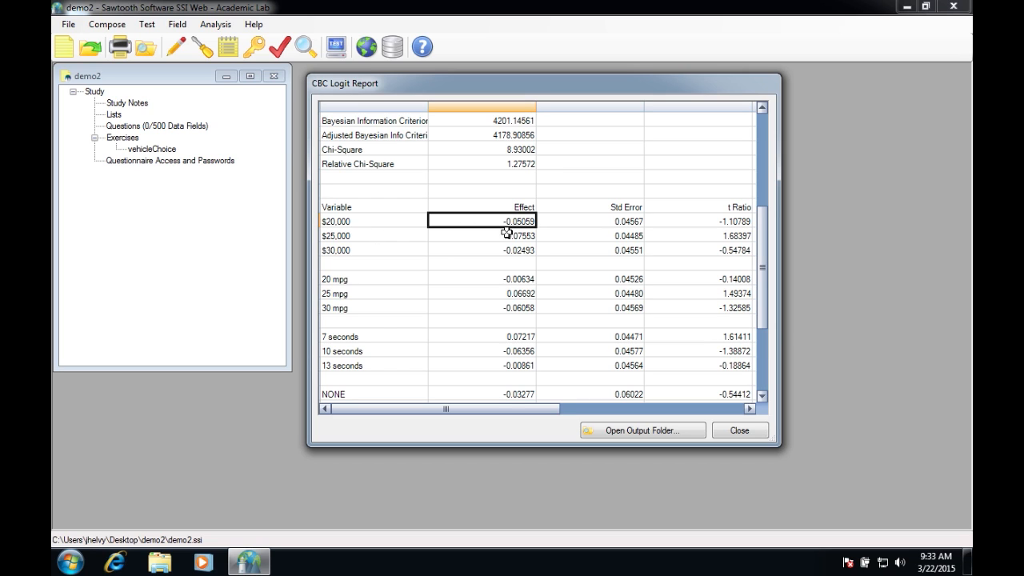
pyautogui.click(374, 334)
pyautogui.press('Down')
pyautogui.press('Down')
pyautogui.press('Up')
pyautogui.press('Up')
pyautogui.press('Up')
pyautogui.press('Up')
pyautogui.press('Up')
pyautogui.press('Up')
pyautogui.press('Up')
pyautogui.press('Up')
pyautogui.press('Up')
pyautogui.press('Right')
pyautogui.press('Right')
pyautogui.press('Left')
pyautogui.press('Up')
pyautogui.press('Down')
pyautogui.press('Down')
pyautogui.press('Down')
pyautogui.press('Down')
pyautogui.press('Down')
pyautogui.press('Down')
pyautogui.press('Down')
pyautogui.press('Down')
pyautogui.press('Down')
pyautogui.press('Down')
pyautogui.press('Down')
pyautogui.press('Up')
pyautogui.press('Up')
pyautogui.press('Up')
pyautogui.press('Up')
pyautogui.press('Up')
pyautogui.press('Up')
pyautogui.press('Up')
pyautogui.press('Up')
pyautogui.press('Up')
pyautogui.press('Up')
pyautogui.press('Up')
pyautogui.press('Down')
pyautogui.press('Up')
pyautogui.press('Up')
pyautogui.press('Up')
pyautogui.moveTo(560, 222); pyautogui.dragTo(624, 378)
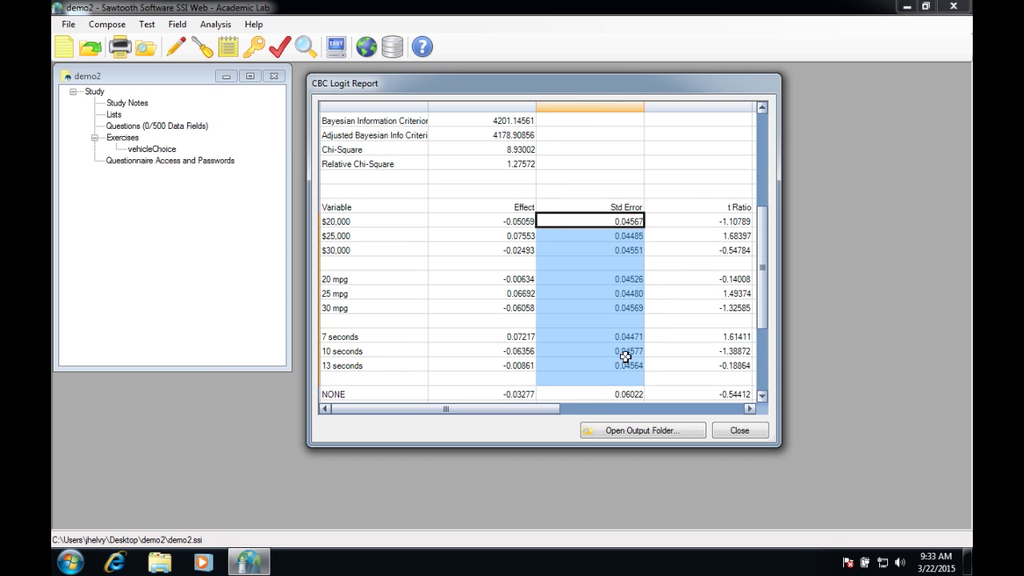
pyautogui.click(684, 190)
# Step: Examine the first column of the variances and covariances matrix at the end of the logit report
pyautogui.moveTo(761, 227); pyautogui.dragTo(756, 293)
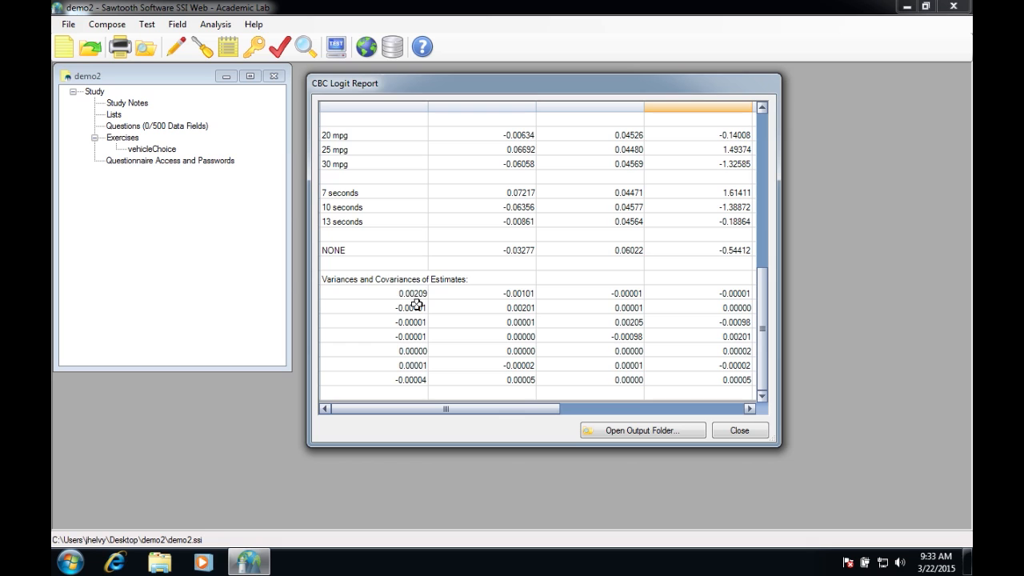
pyautogui.click(387, 288)
pyautogui.click(385, 293)
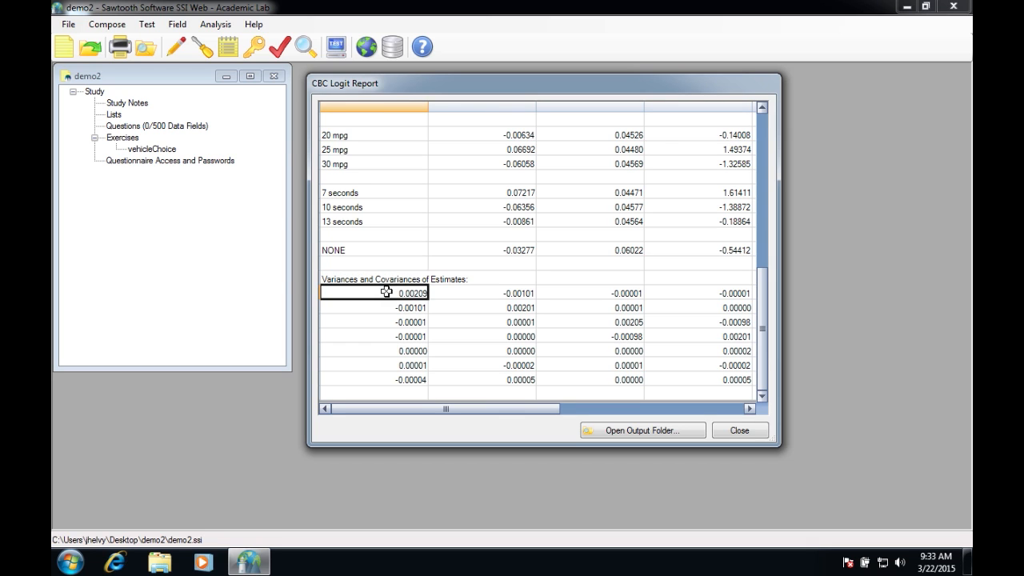
pyautogui.moveTo(491, 414); pyautogui.dragTo(368, 396)
pyautogui.click(393, 304)
pyautogui.click(395, 323)
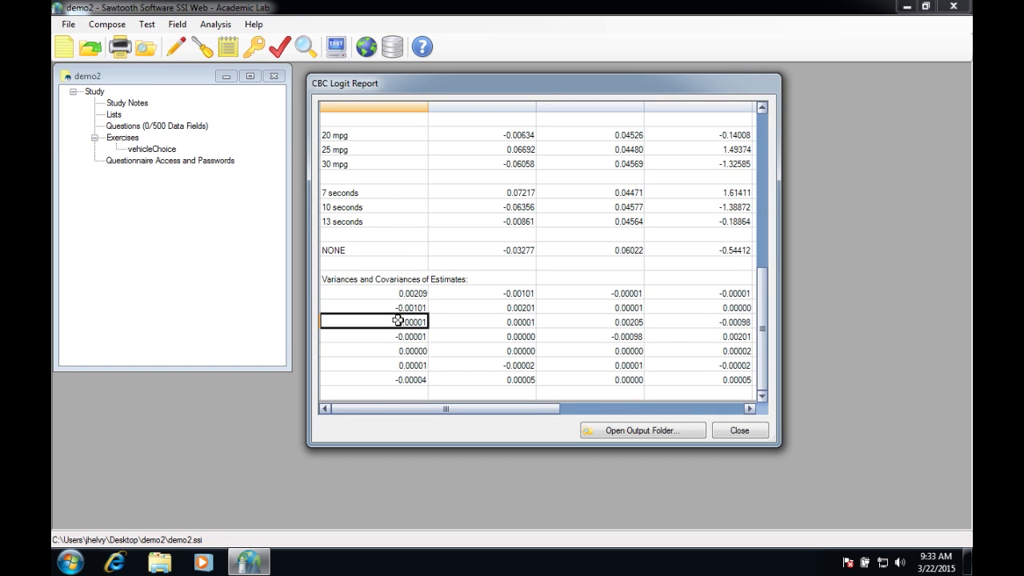
pyautogui.click(408, 295)
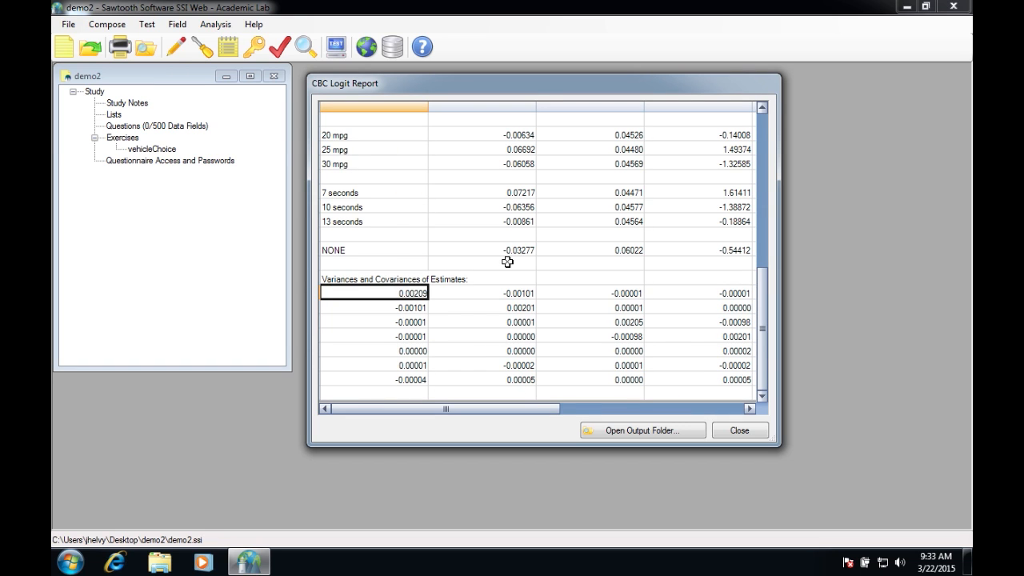
# Step: Compare the effects and the NONE standard error with the diagonal entries of the variance-covariance matrix
pyautogui.scroll(1, 507, 261)
pyautogui.moveTo(497, 126); pyautogui.dragTo(498, 258)
pyautogui.click(624, 289)
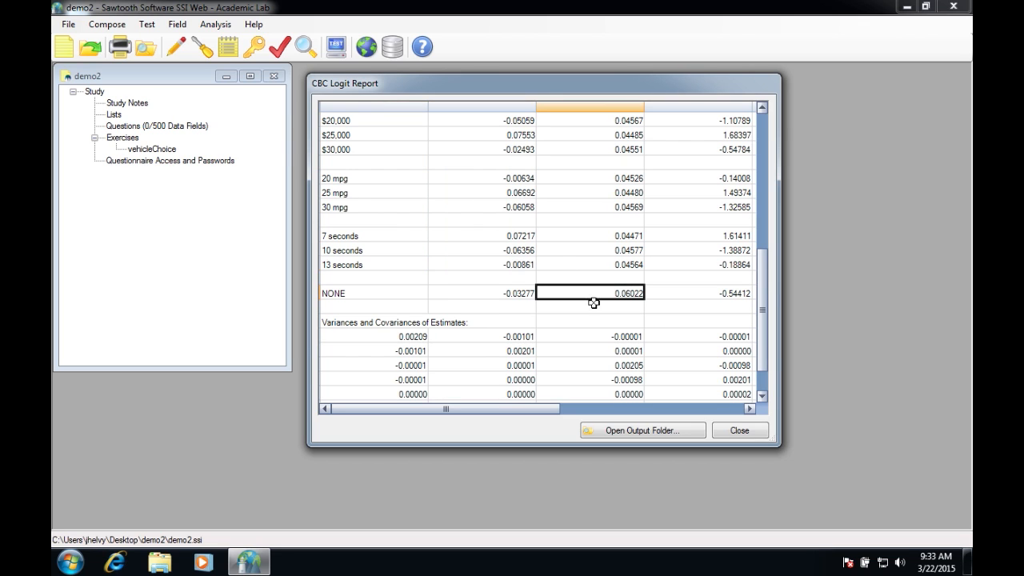
pyautogui.click(408, 336)
pyautogui.click(468, 350)
pyautogui.click(582, 369)
pyautogui.click(664, 378)
pyautogui.click(516, 353)
pyautogui.click(406, 337)
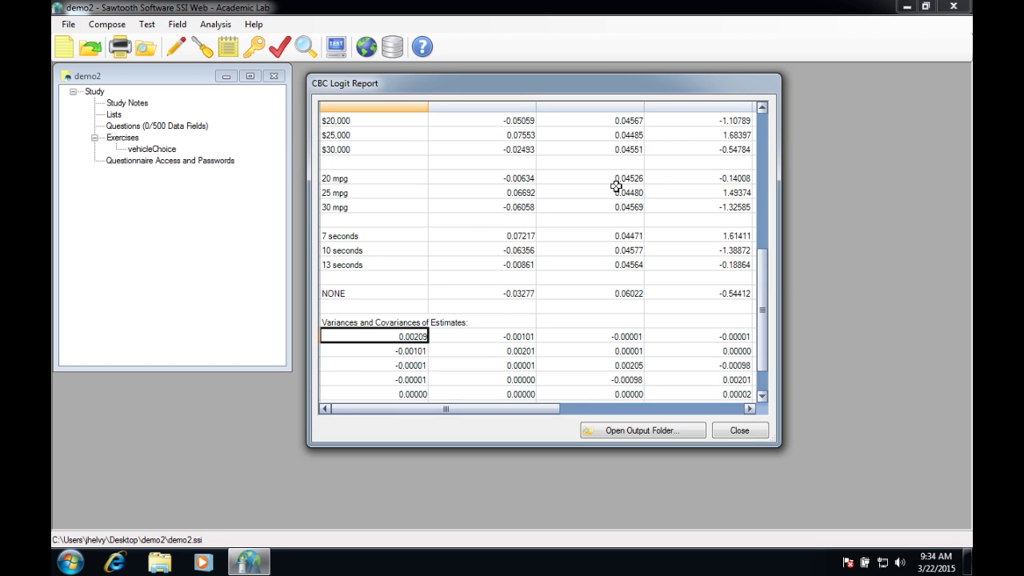
# Step: Check the whole standard error column against the variance-covariance matrix, and close the logit report
pyautogui.scroll(4, 616, 186)
pyautogui.click(634, 294)
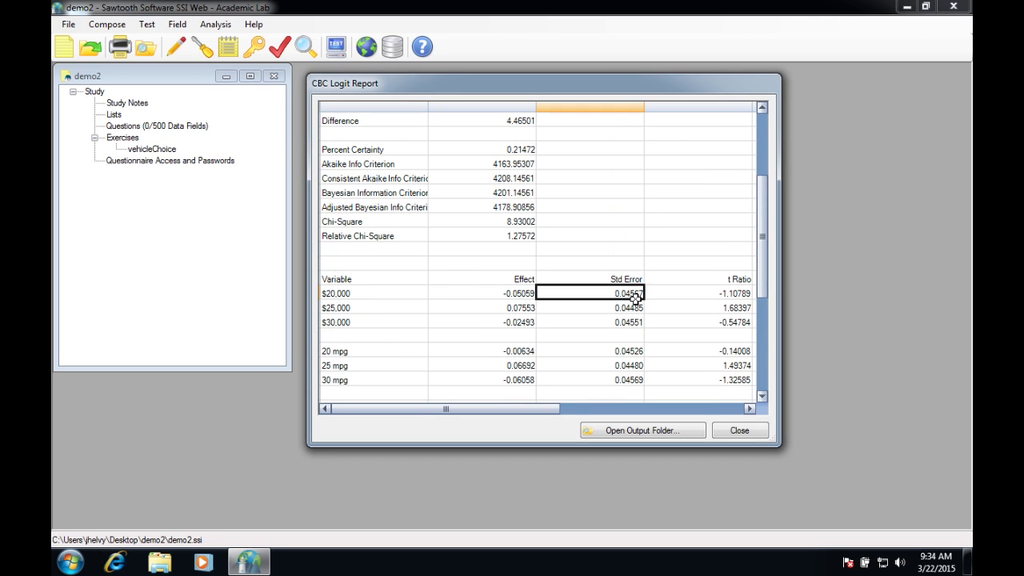
pyautogui.moveTo(763, 214); pyautogui.dragTo(767, 246)
pyautogui.moveTo(615, 205); pyautogui.dragTo(608, 375)
pyautogui.moveTo(763, 247); pyautogui.dragTo(763, 320)
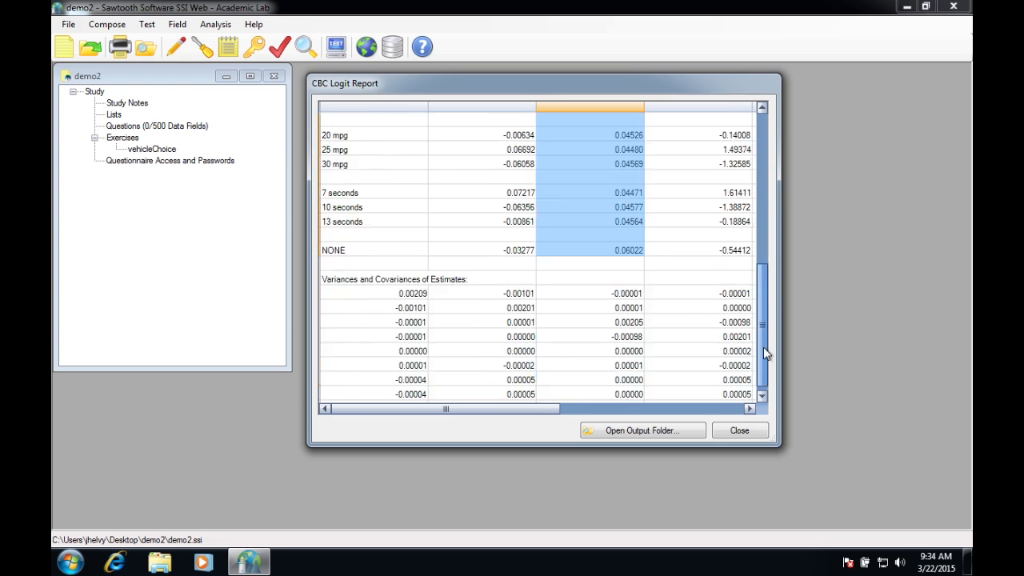
pyautogui.click(417, 294)
pyautogui.moveTo(418, 294); pyautogui.dragTo(681, 379)
pyautogui.click(759, 435)
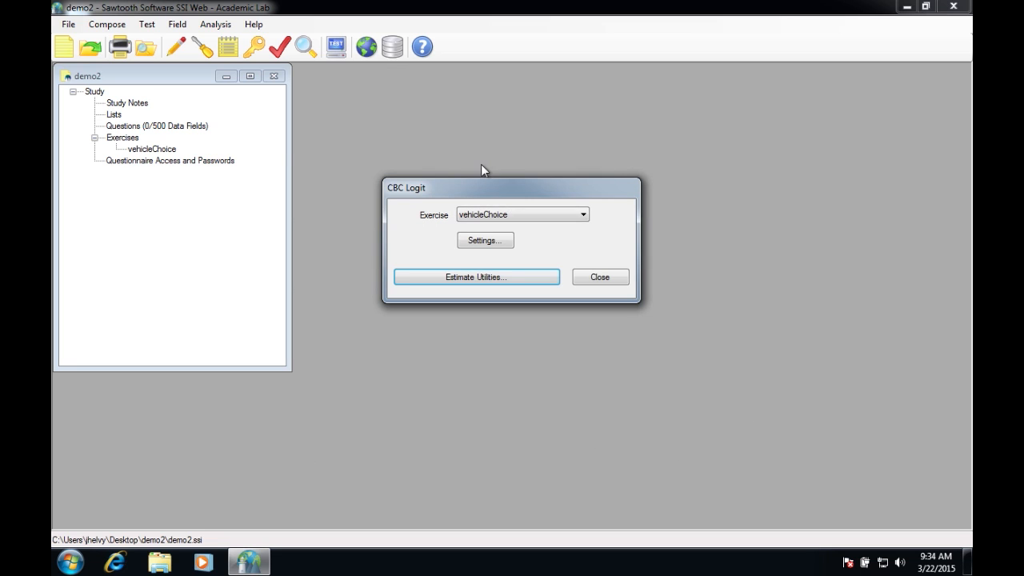
# Step: Change the Price attribute's coding to Linear in the logit estimation settings
pyautogui.click(494, 239)
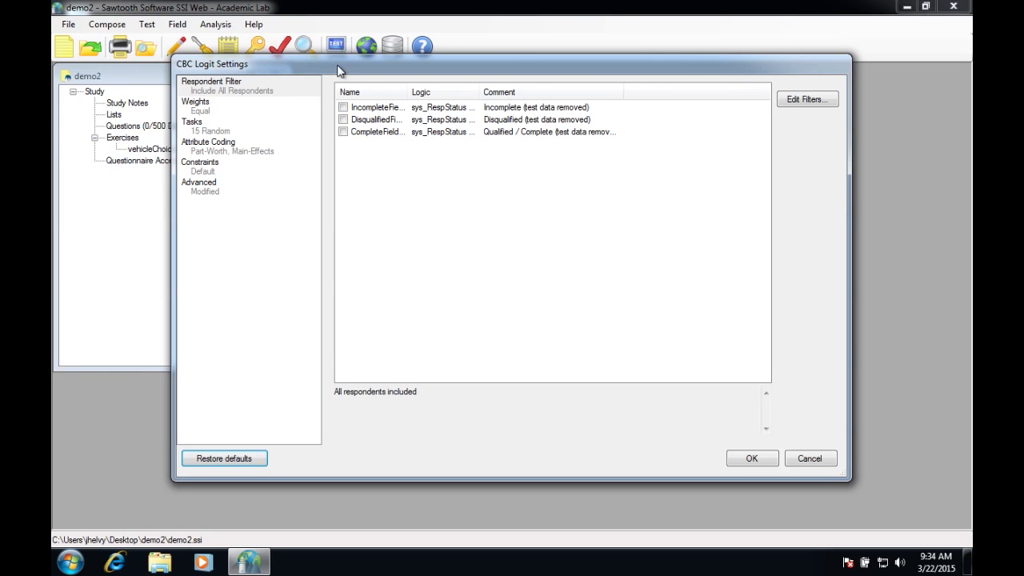
pyautogui.moveTo(337, 71); pyautogui.dragTo(417, 91)
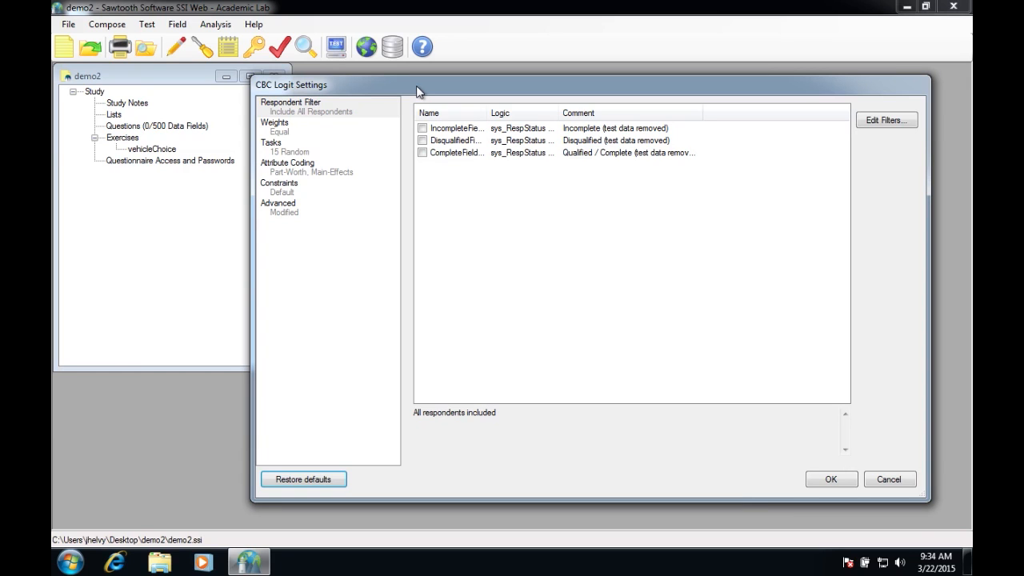
pyautogui.click(316, 154)
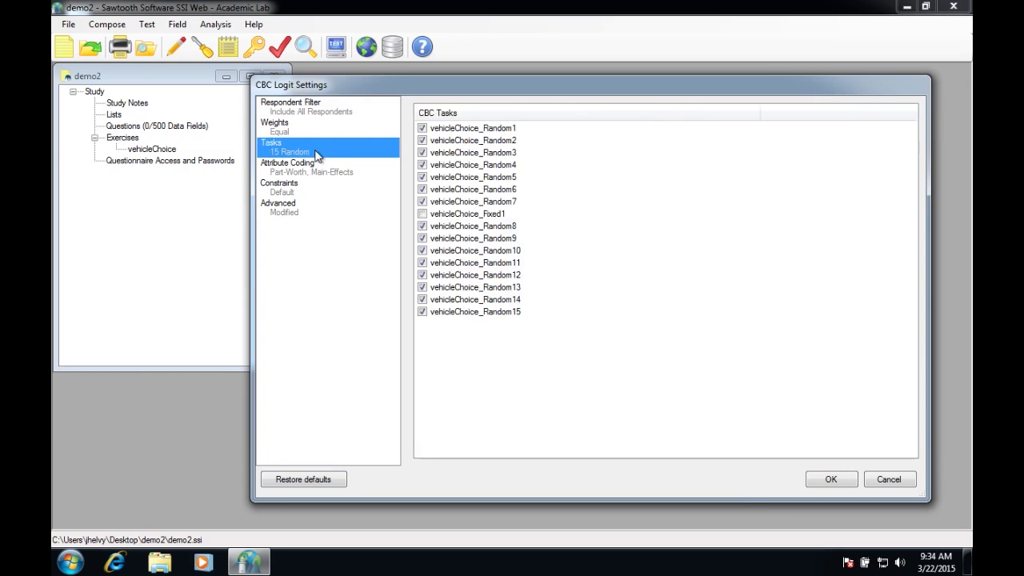
pyautogui.click(316, 172)
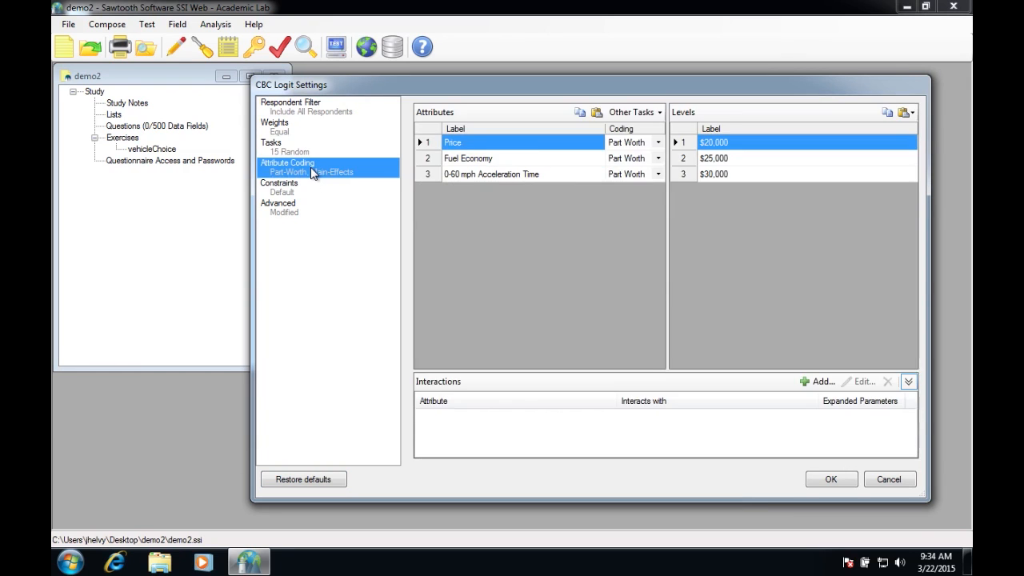
pyautogui.click(658, 142)
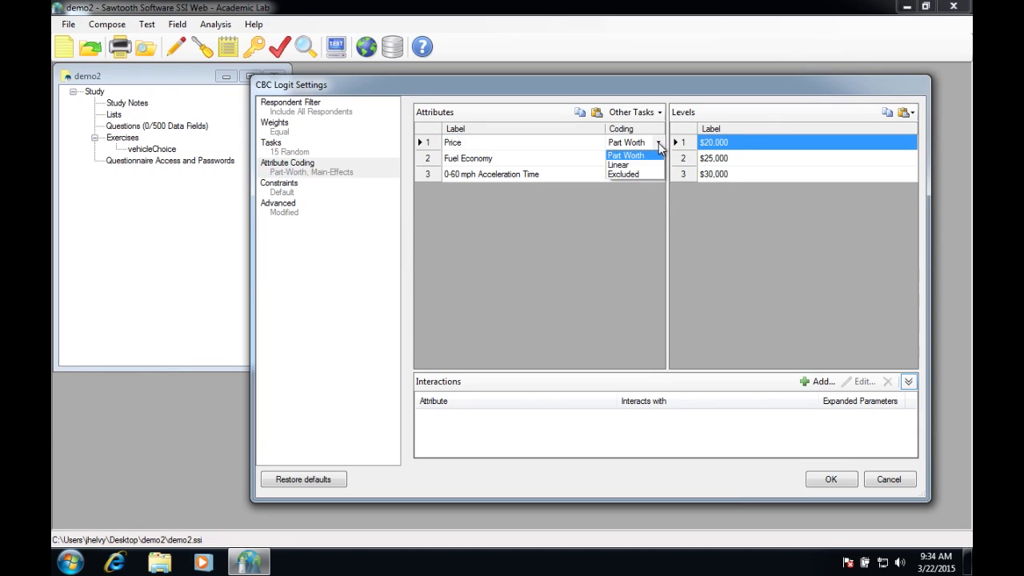
pyautogui.click(638, 166)
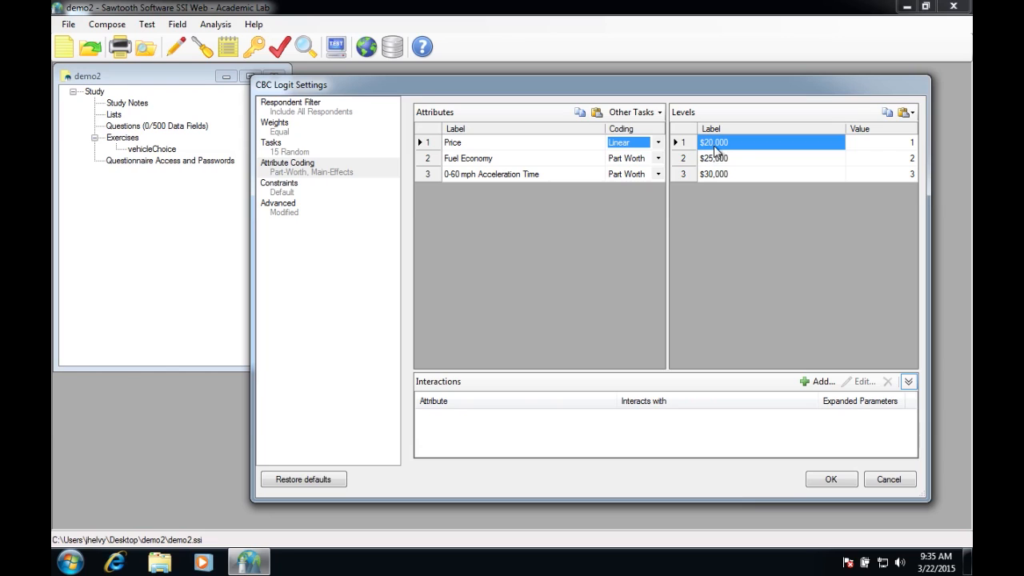
# Step: Set the Price level values to 20 for $20,000, 25 for $25,000 and 30 for $30,000
pyautogui.click(901, 144)
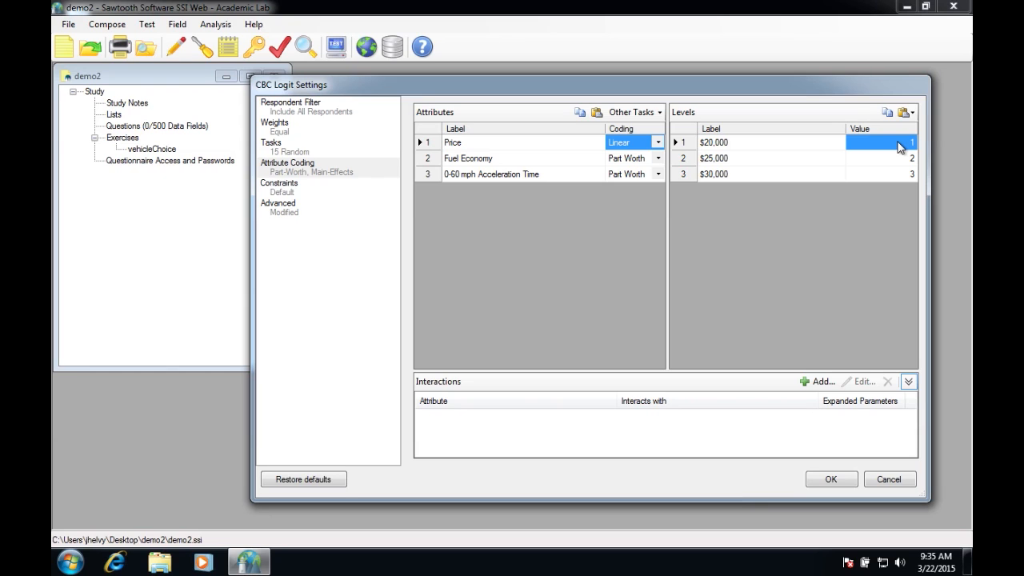
pyautogui.click(909, 143)
pyautogui.write('20')
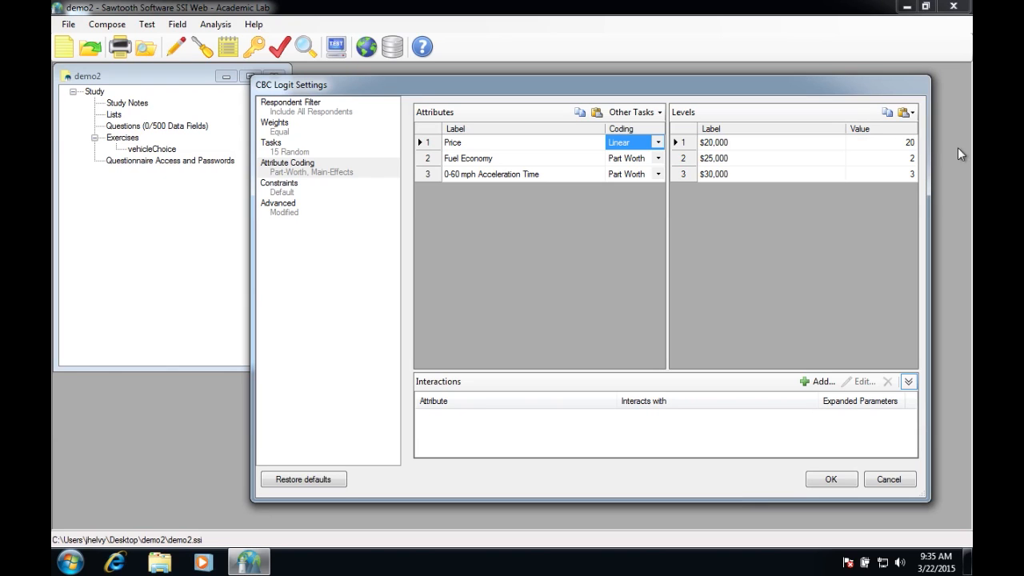
pyautogui.click(912, 159)
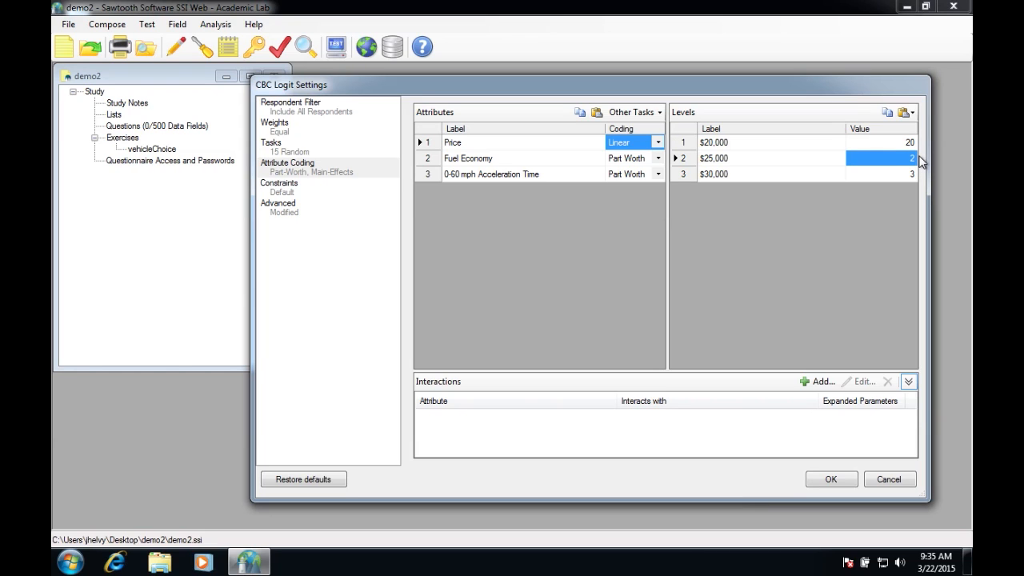
pyautogui.write('25')
pyautogui.click(908, 175)
pyautogui.click(909, 177)
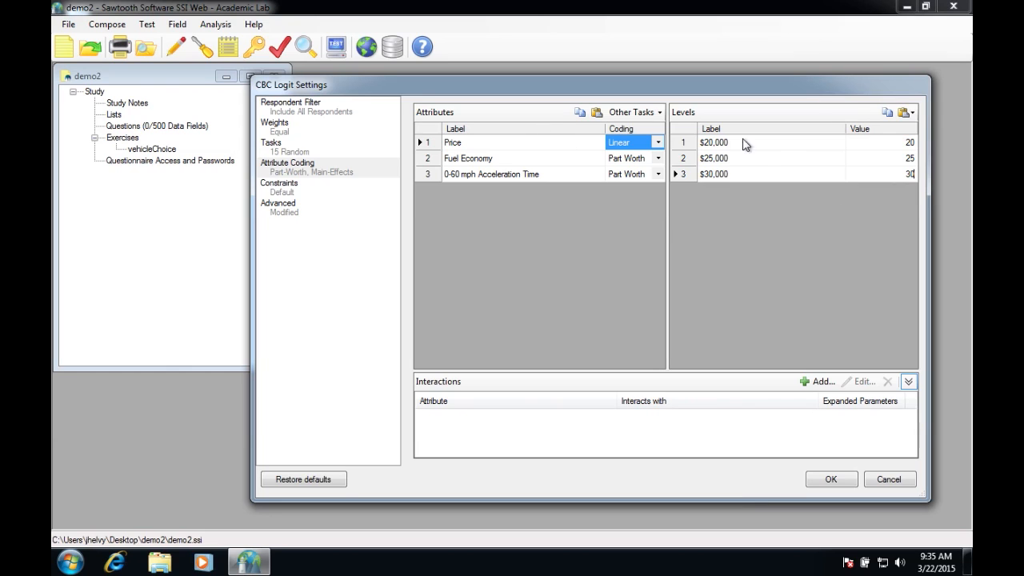
# Step: Accept the Price coding changes and estimate the vehicleChoice utilities again
pyautogui.click(493, 146)
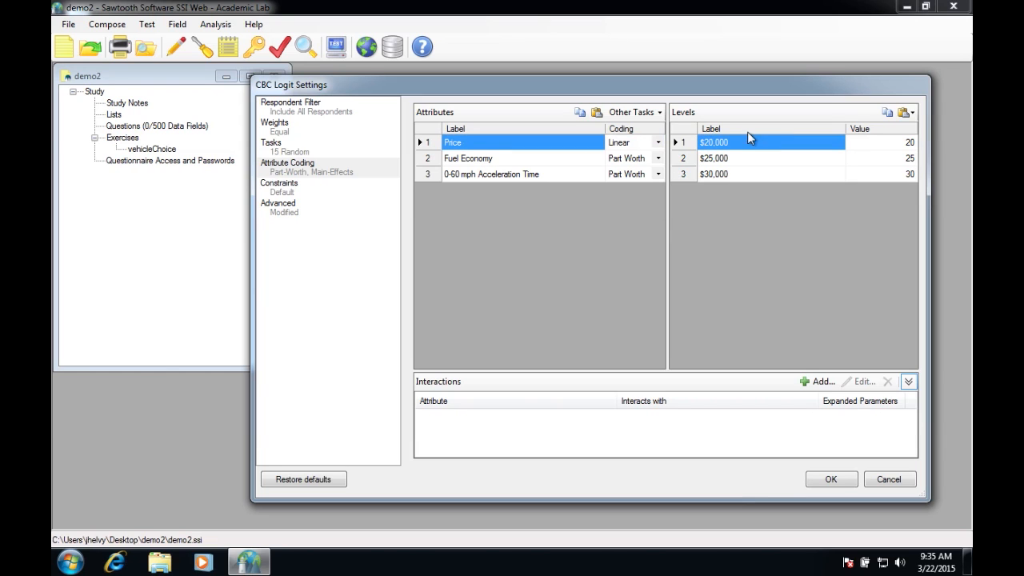
pyautogui.click(845, 482)
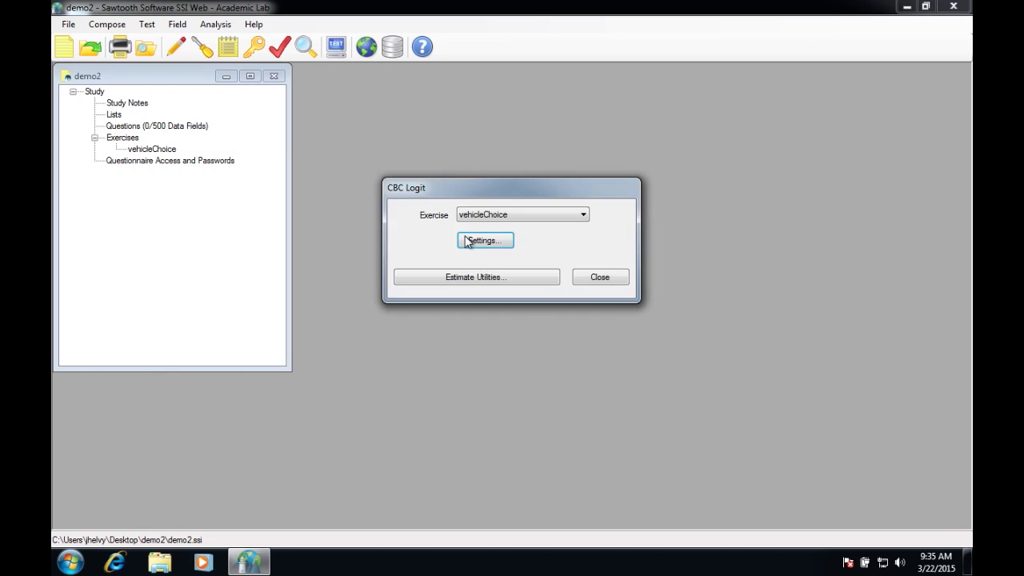
pyautogui.click(483, 276)
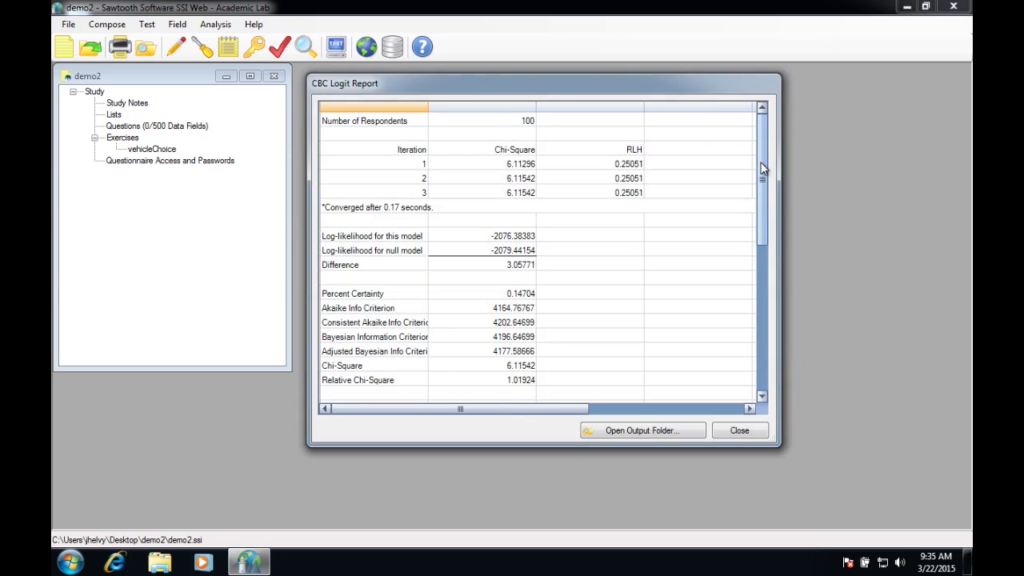
# Step: Examine the linear Price coefficient and the effects and standard errors of the part-worth levels in the new report
pyautogui.moveTo(765, 179); pyautogui.dragTo(767, 233)
pyautogui.click(509, 322)
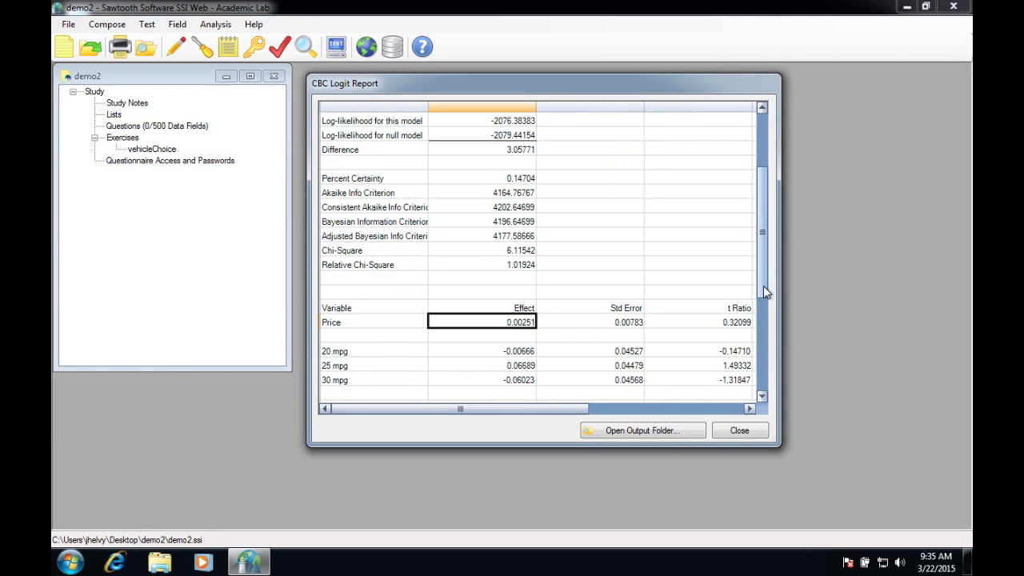
pyautogui.click(630, 320)
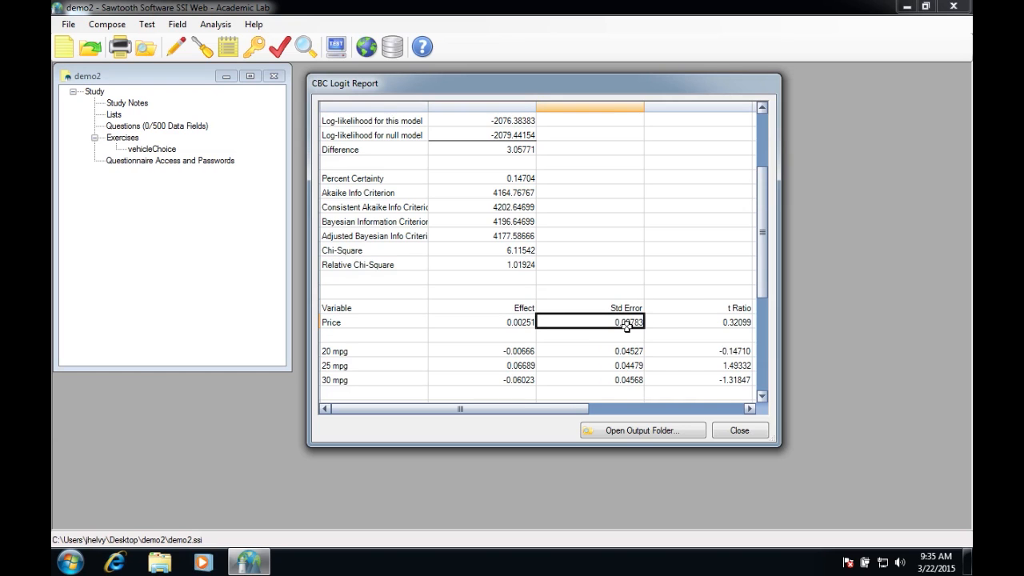
pyautogui.moveTo(758, 211); pyautogui.dragTo(759, 259)
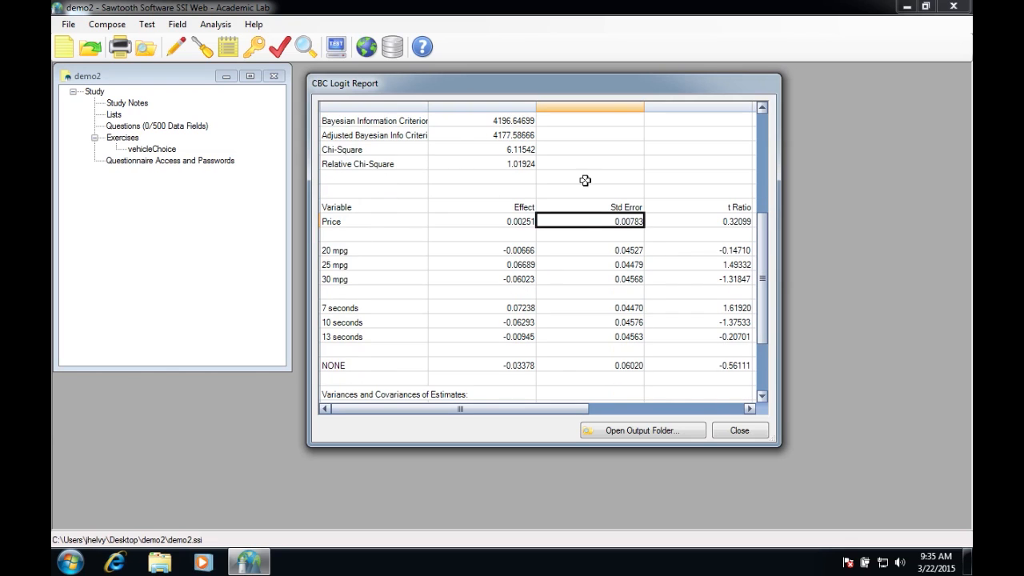
pyautogui.click(620, 263)
pyautogui.moveTo(601, 246); pyautogui.dragTo(608, 344)
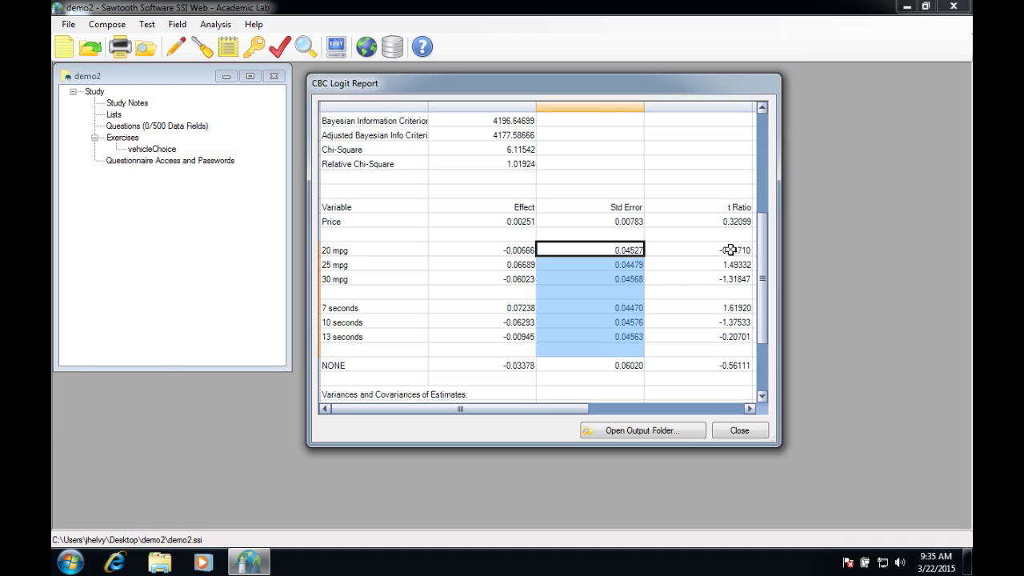
pyautogui.moveTo(761, 234); pyautogui.dragTo(772, 270)
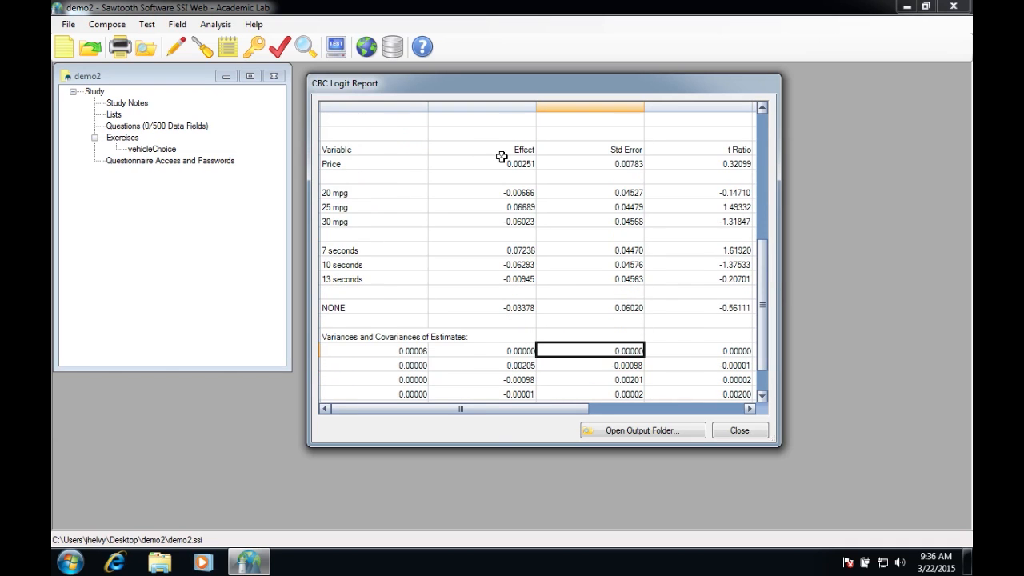
pyautogui.moveTo(502, 163); pyautogui.dragTo(514, 279)
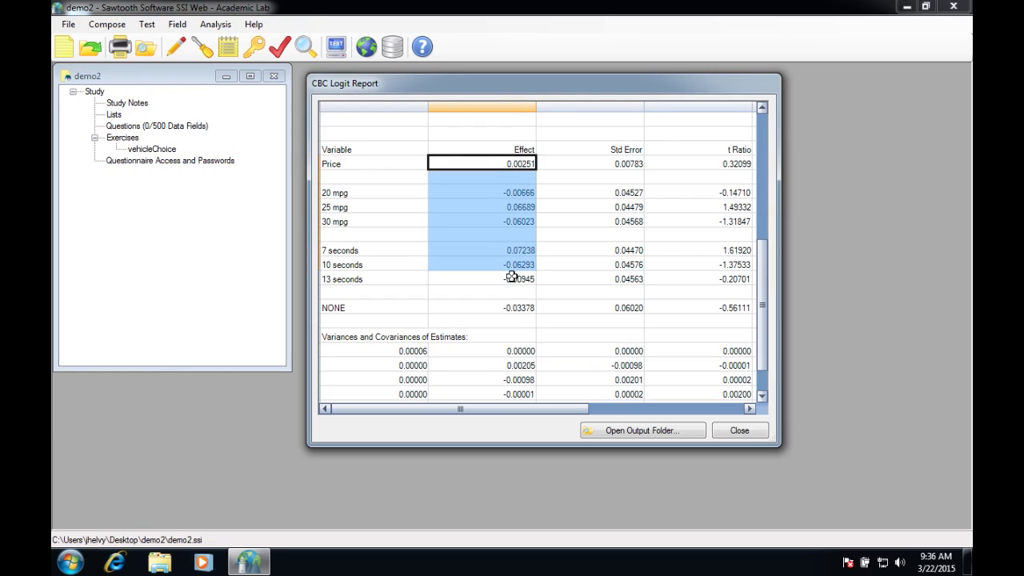
pyautogui.click(559, 264)
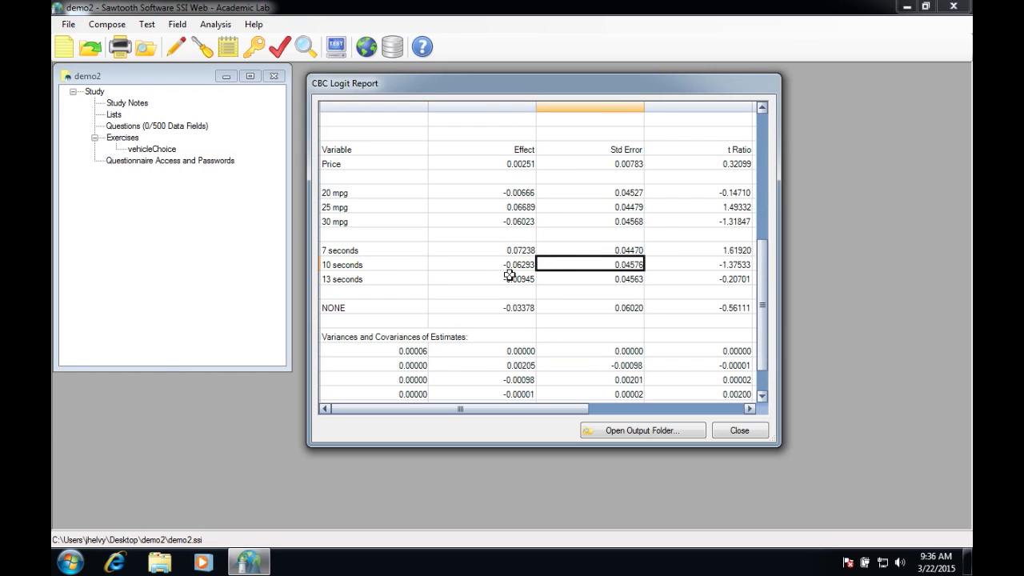
pyautogui.moveTo(490, 193); pyautogui.dragTo(489, 216)
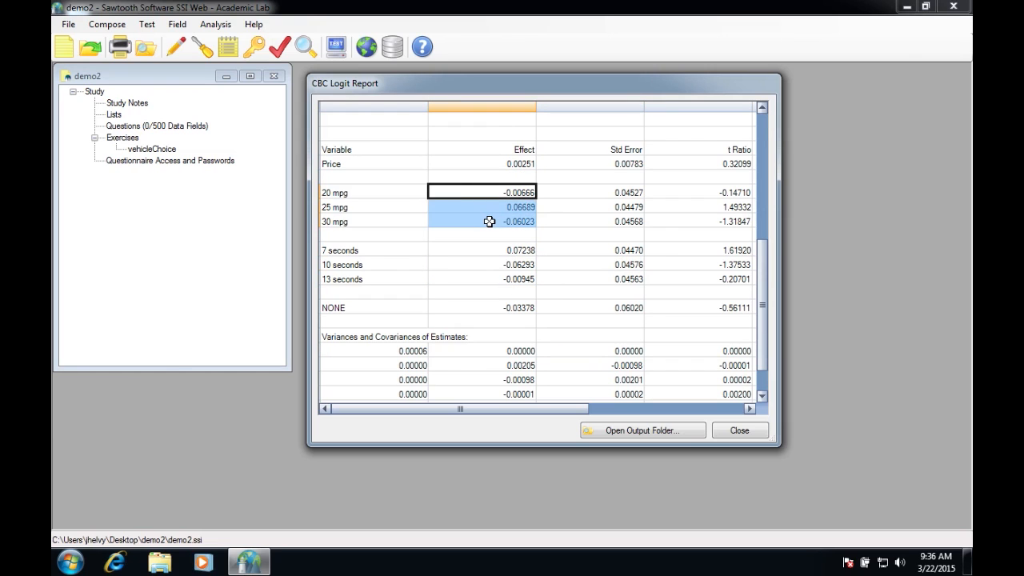
# Step: Examine the Price effect and its standard error, the remaining estimates, and the Variances and Covariances of Estimates matrix in the logit report
pyautogui.moveTo(490, 193); pyautogui.dragTo(493, 318)
pyautogui.click(497, 162)
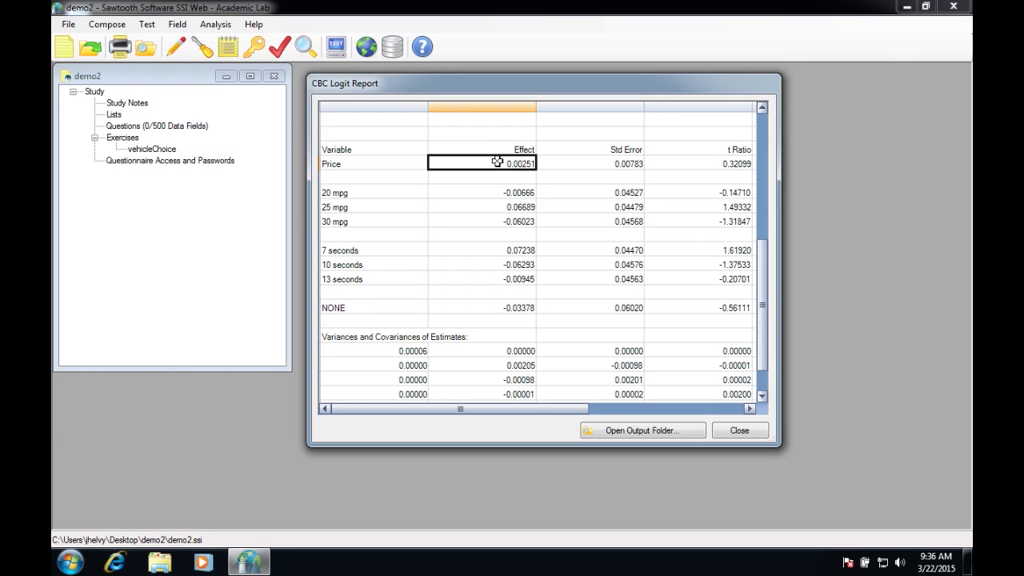
pyautogui.click(581, 163)
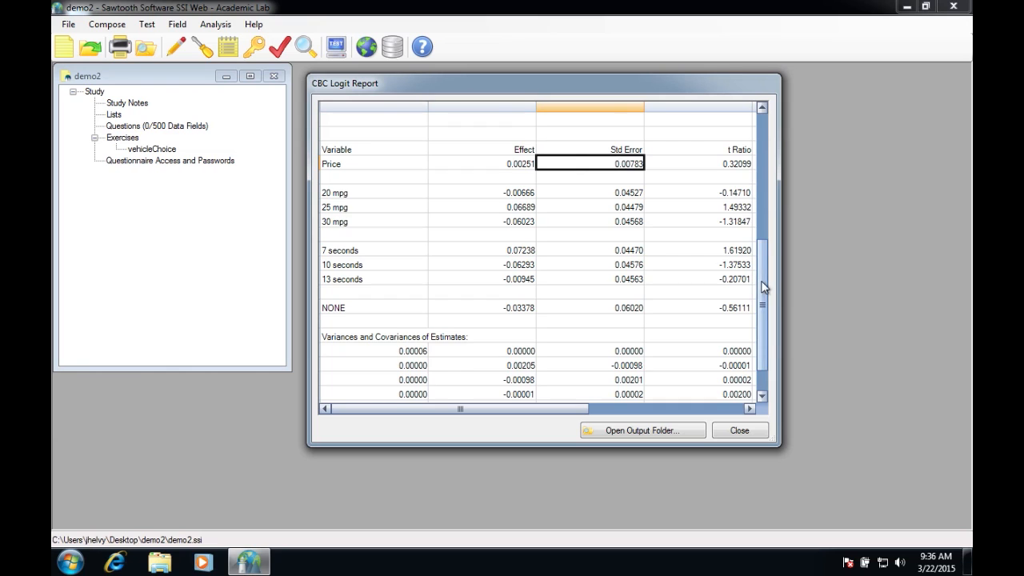
pyautogui.scroll(-1, 762, 286)
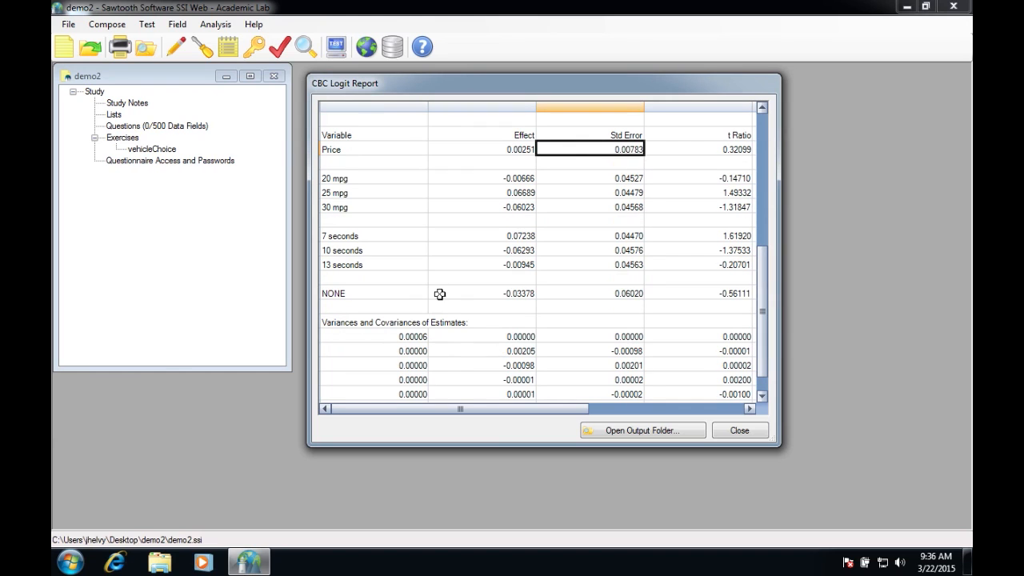
pyautogui.scroll(2, 483, 150)
pyautogui.click(383, 177)
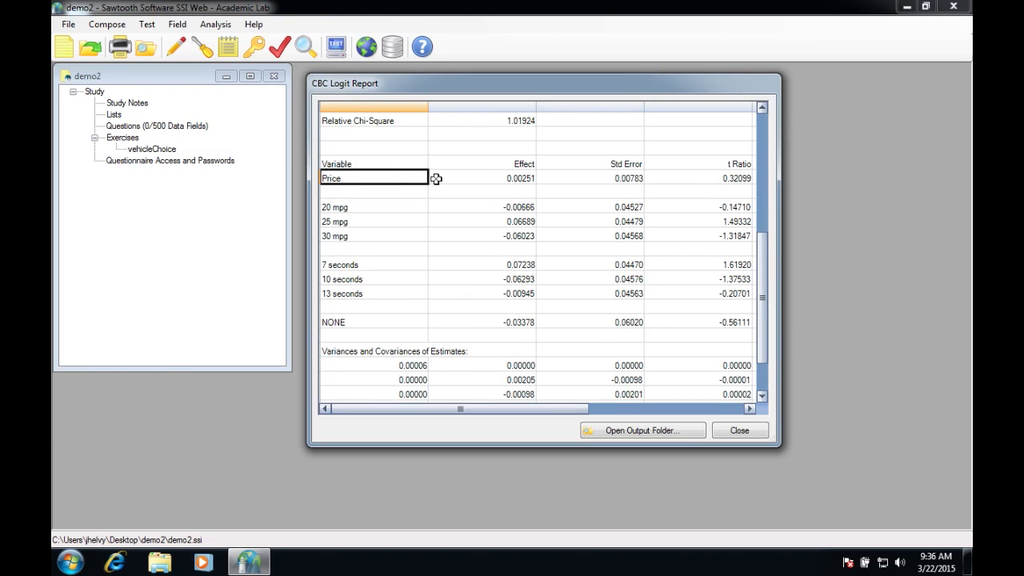
pyautogui.moveTo(398, 167); pyautogui.dragTo(692, 439)
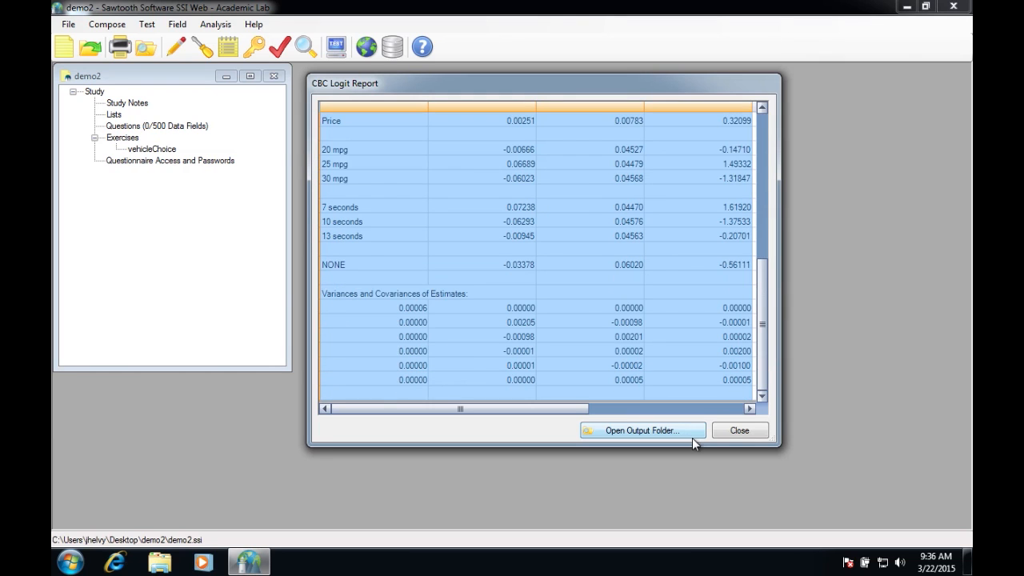
pyautogui.click(623, 289)
pyautogui.moveTo(496, 117); pyautogui.dragTo(496, 261)
pyautogui.click(403, 308)
pyautogui.moveTo(403, 308); pyautogui.dragTo(709, 374)
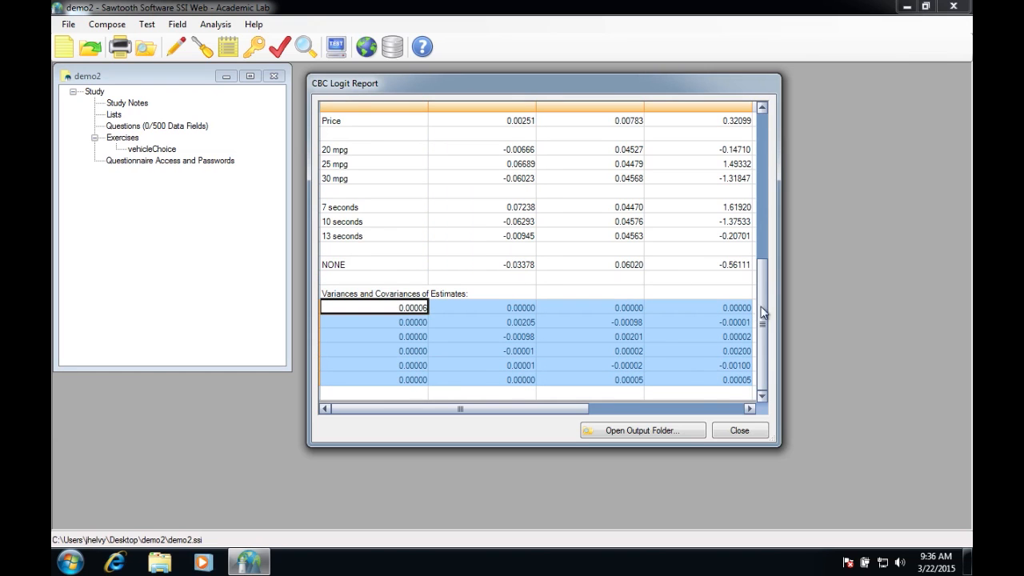
# Step: Compare the 25 mpg effect with its standard error and check the NONE effect in the logit report
pyautogui.scroll(1, 762, 303)
pyautogui.click(565, 205)
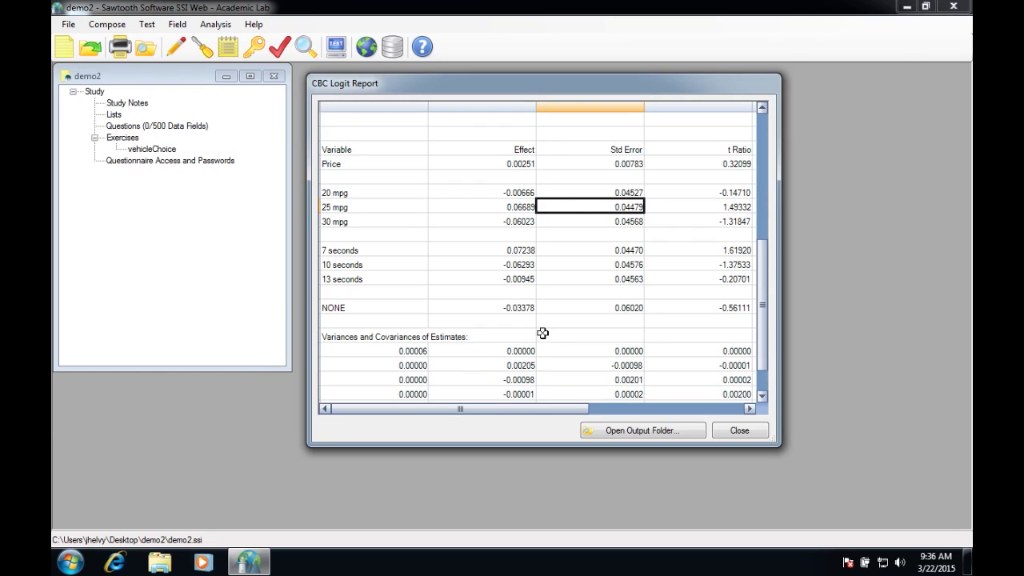
pyautogui.click(573, 233)
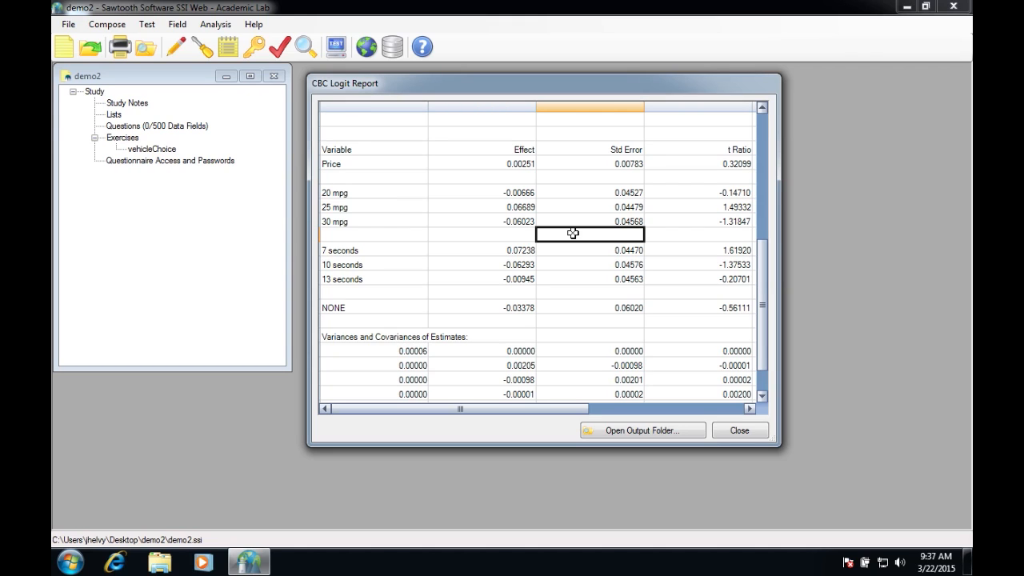
pyautogui.click(495, 203)
pyautogui.click(598, 202)
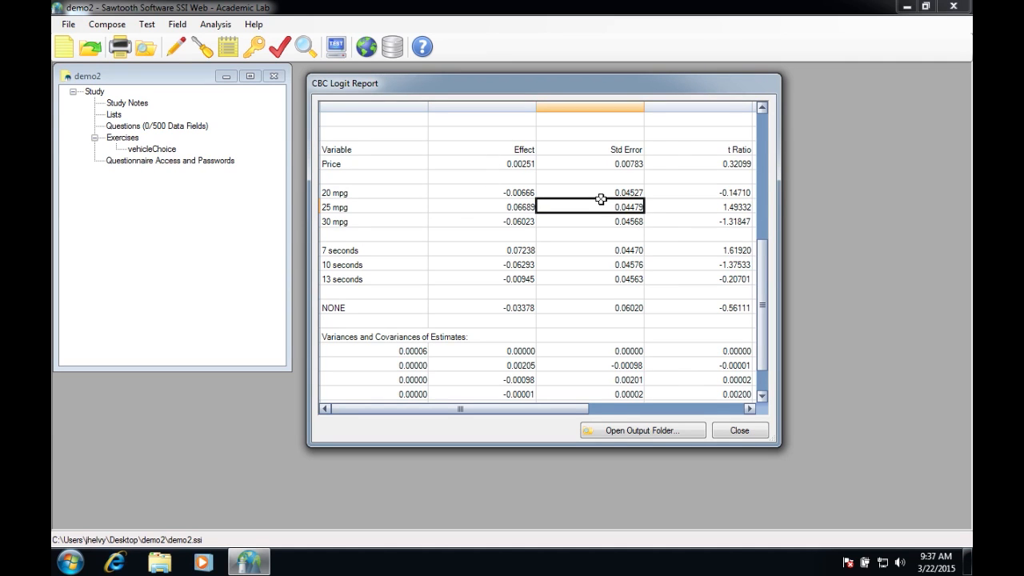
pyautogui.scroll(-1, 560, 240)
pyautogui.click(531, 263)
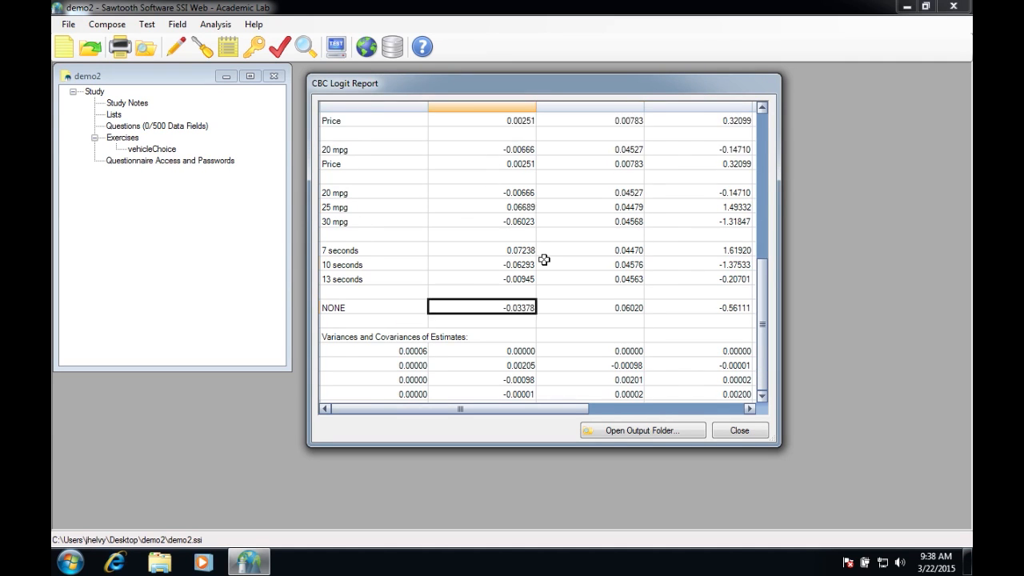
pyautogui.scroll(8, 544, 258)
pyautogui.scroll(-8, 544, 259)
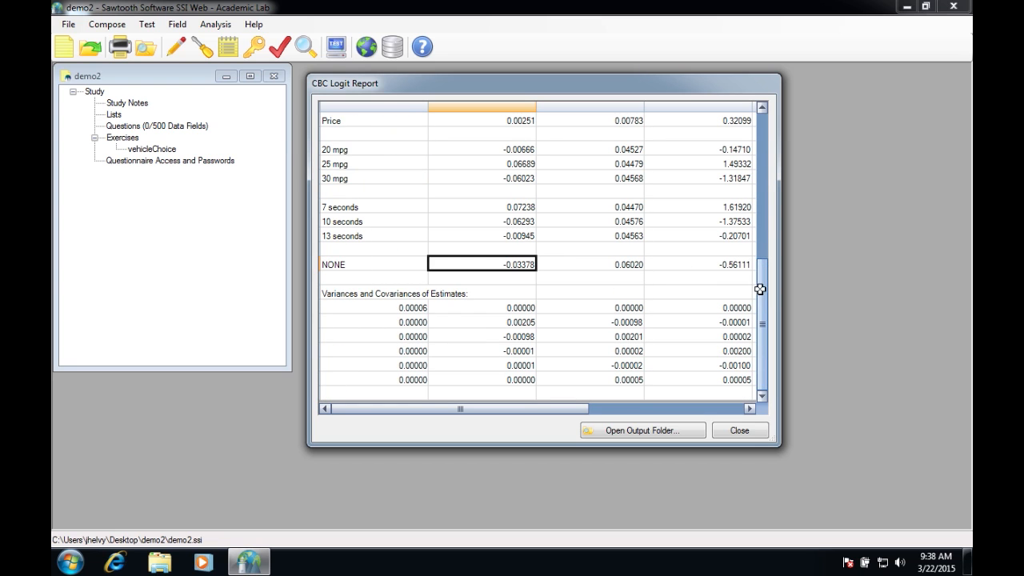
# Step: Examine the variance-covariance matrix, especially the Price covariances in its first column, and close the report
pyautogui.moveTo(407, 307); pyautogui.dragTo(565, 377)
pyautogui.click(421, 344)
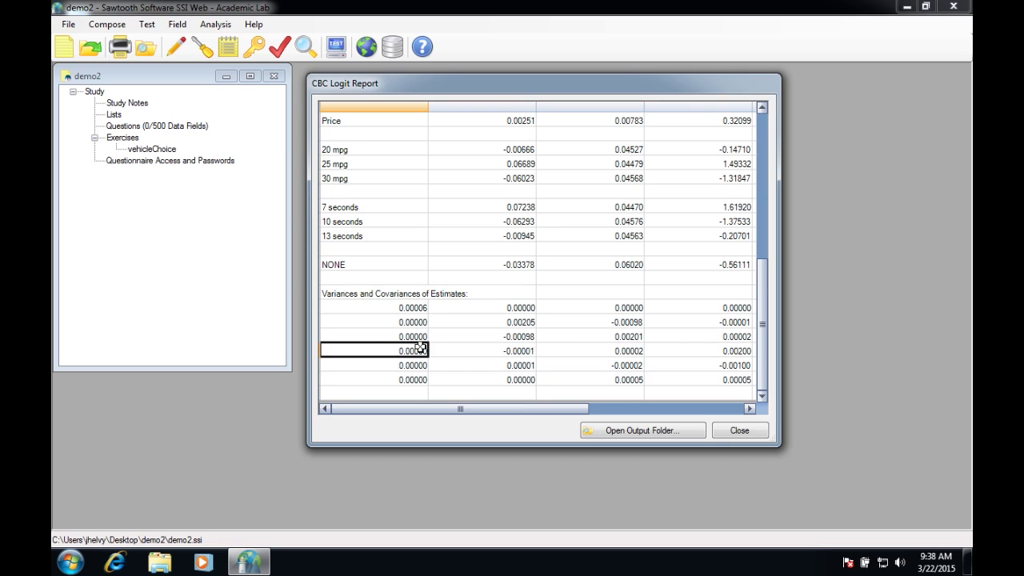
pyautogui.click(522, 121)
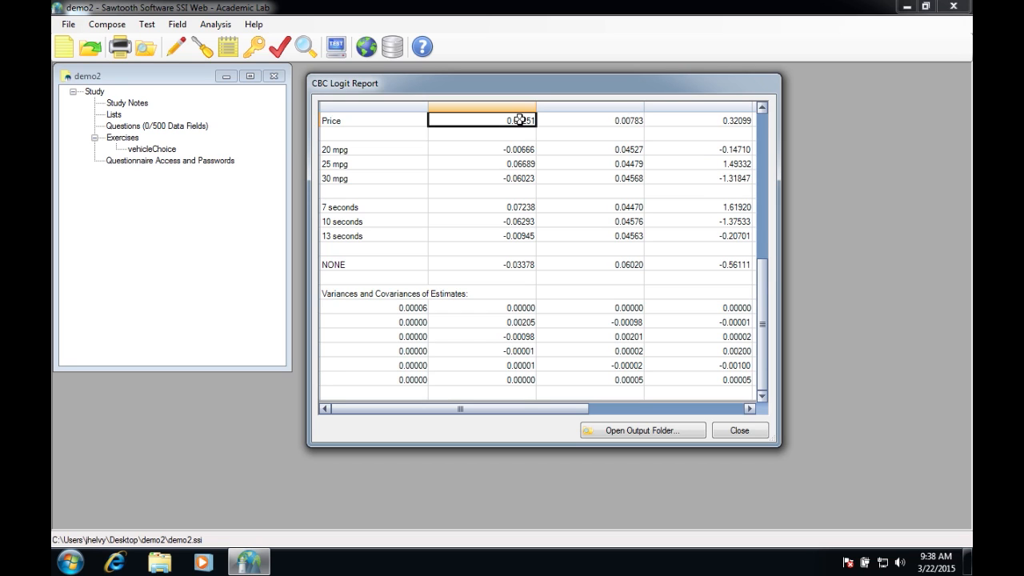
pyautogui.click(412, 337)
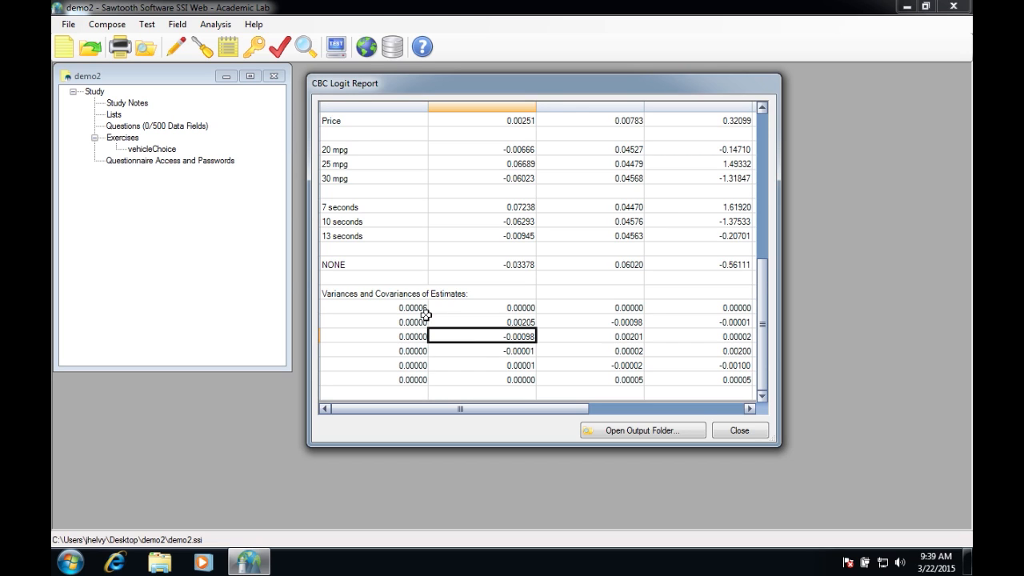
pyautogui.moveTo(413, 307); pyautogui.dragTo(685, 377)
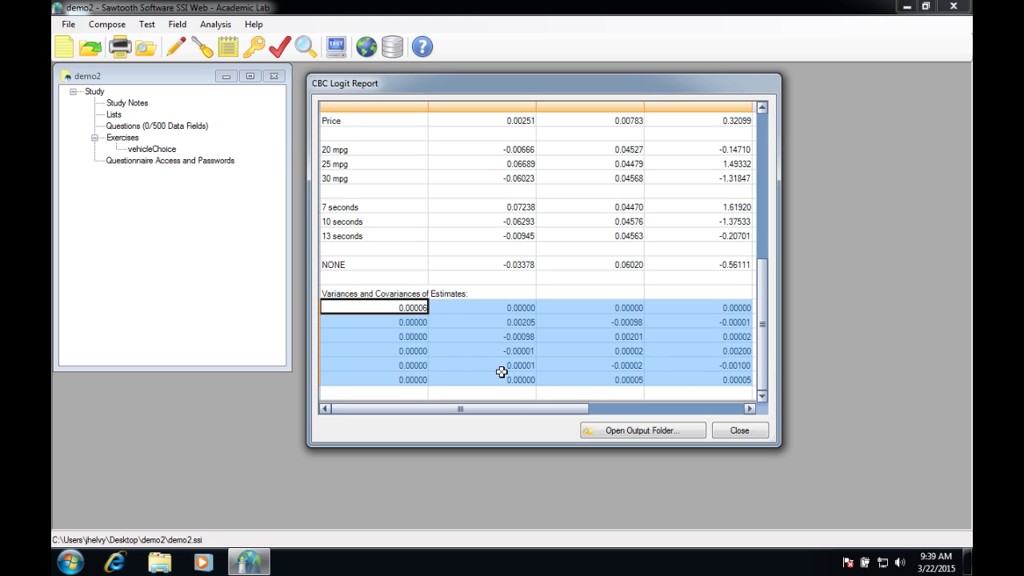
pyautogui.click(560, 274)
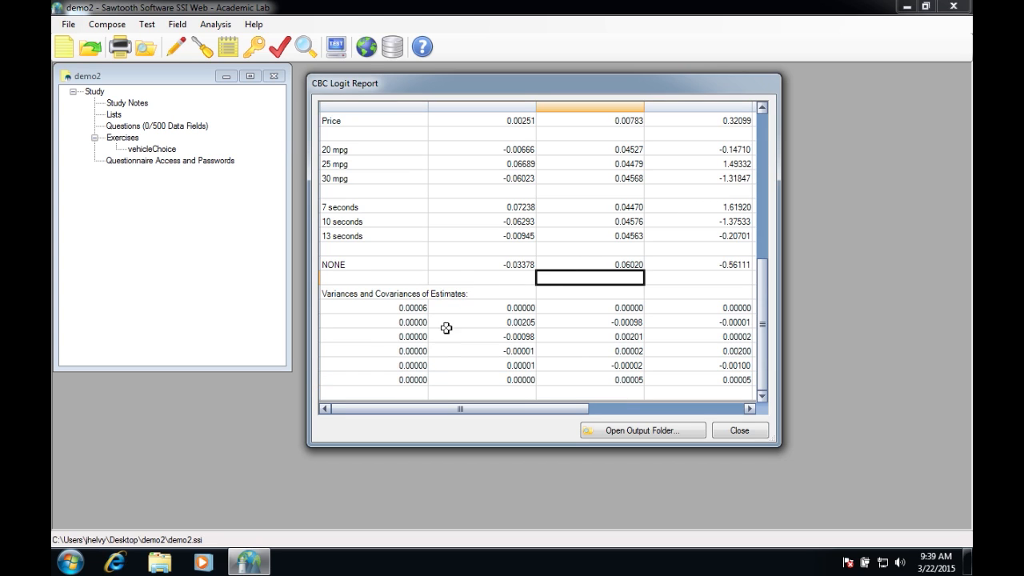
pyautogui.click(405, 322)
pyautogui.moveTo(405, 322); pyautogui.dragTo(431, 381)
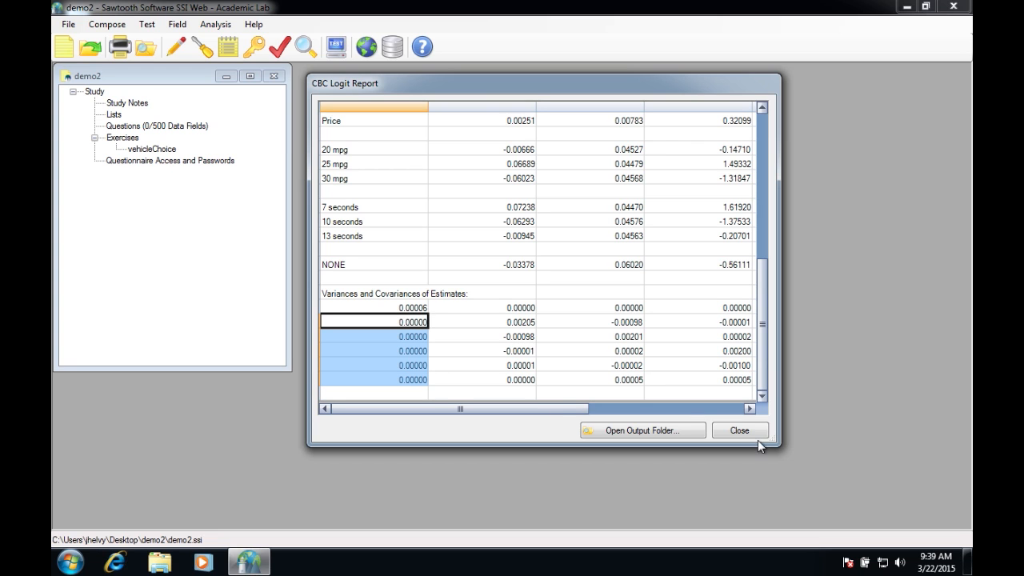
pyautogui.click(739, 430)
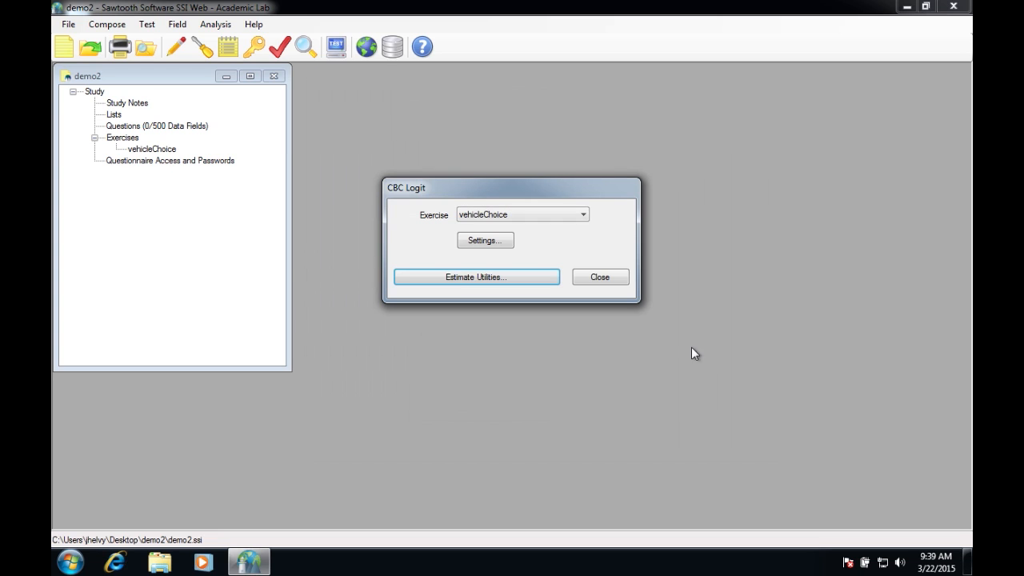
# Step: Rescale the Price level values to 2 for $20,000, 2.5 for $25,000 and 3 for $30,000 in the attribute coding and accept the settings
pyautogui.click(482, 242)
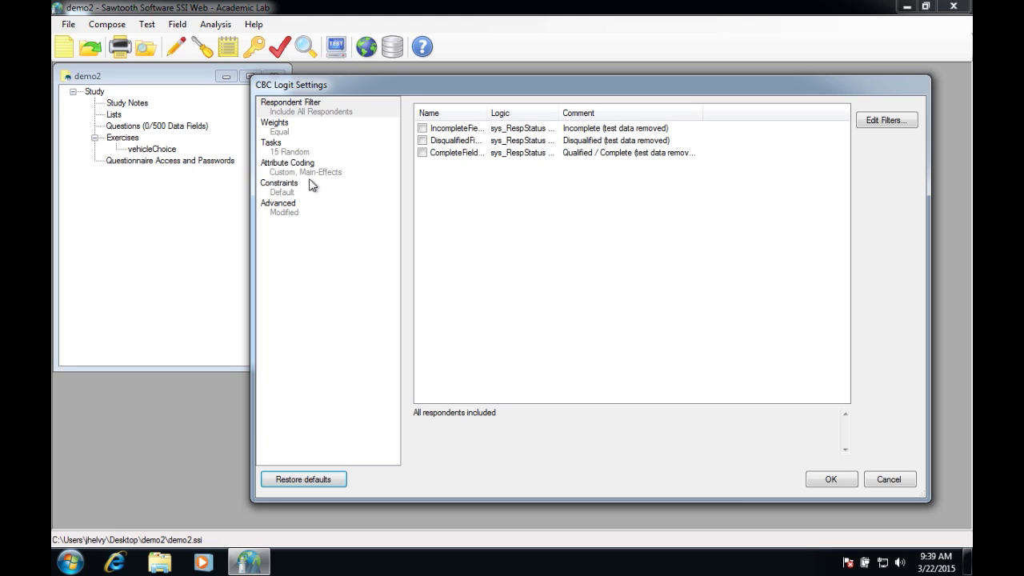
pyautogui.click(318, 174)
pyautogui.click(906, 143)
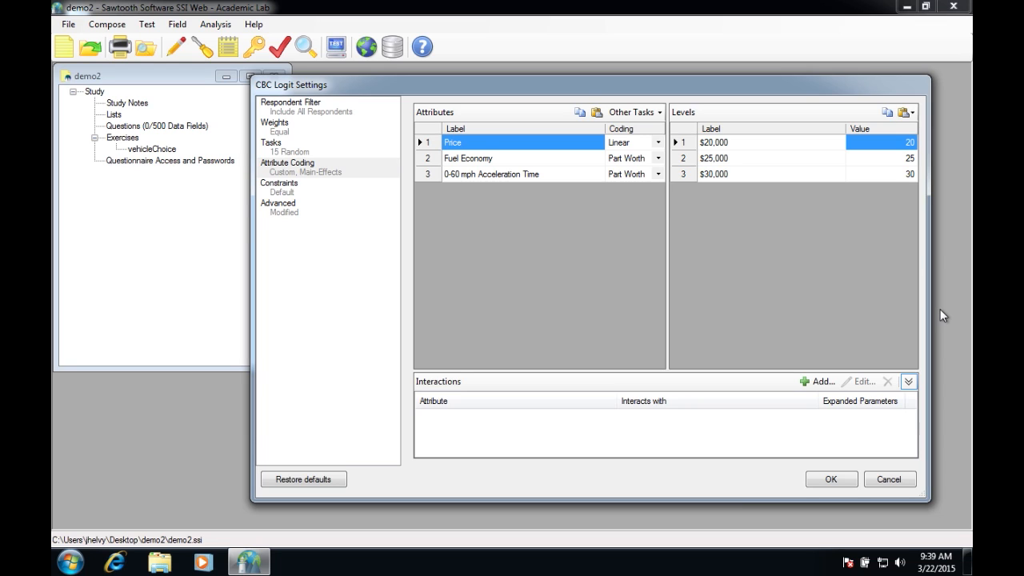
pyautogui.write('2')
pyautogui.press('Return')
pyautogui.write('2.5')
pyautogui.press('Return')
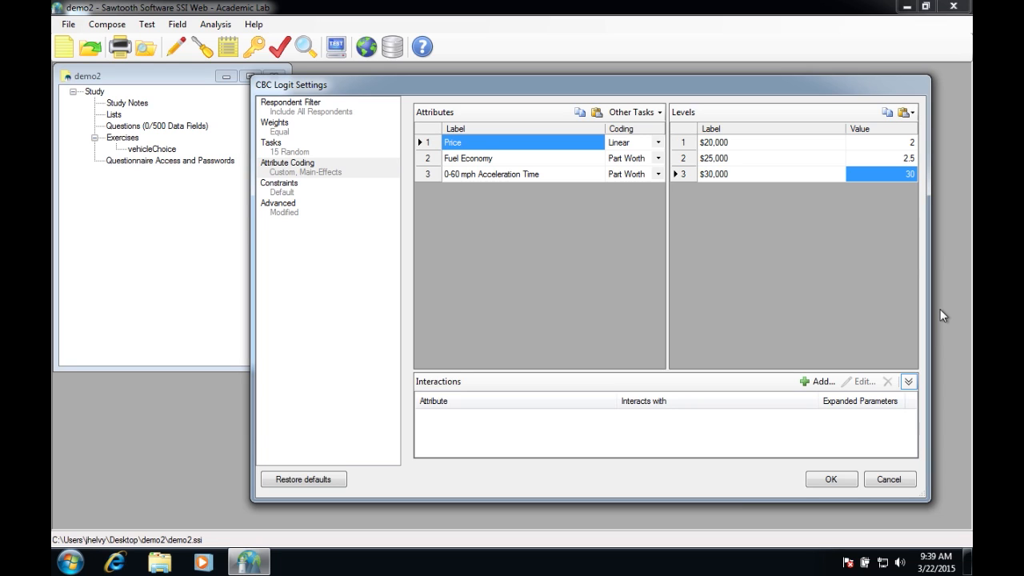
pyautogui.write('3')
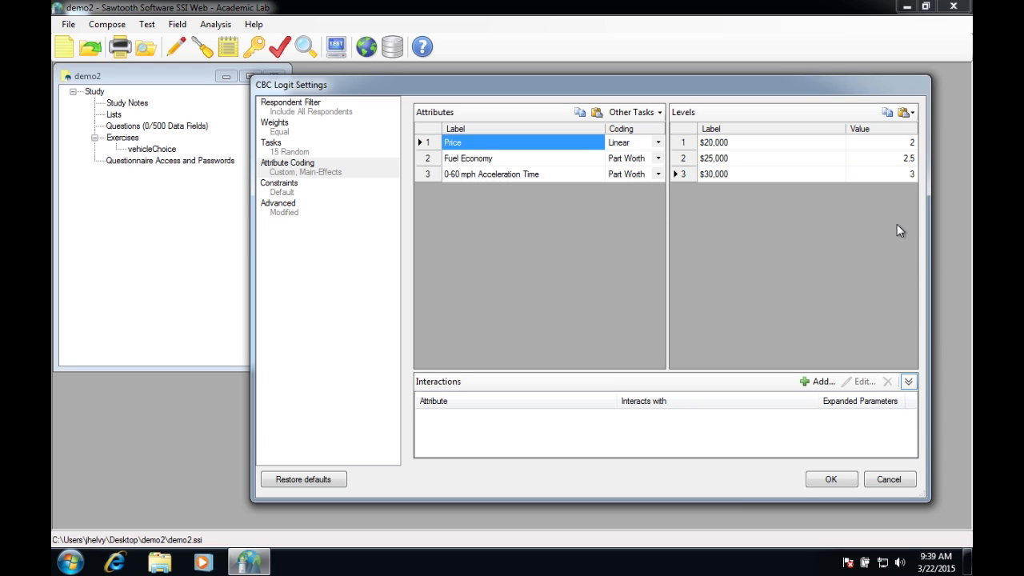
pyautogui.click(835, 483)
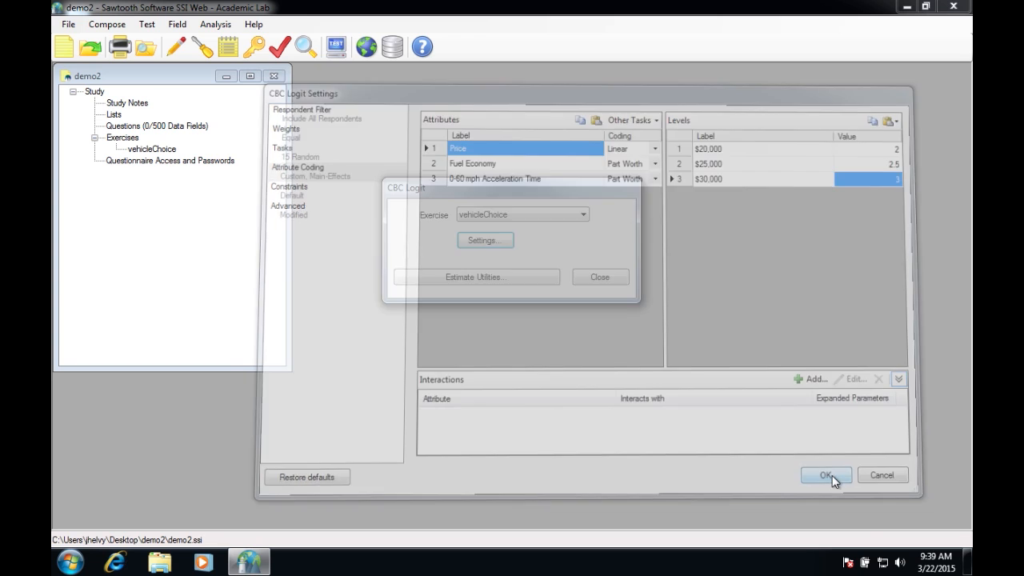
# Step: Estimate the vehicleChoice utilities with the rescaled prices and check the Price effect in the report
pyautogui.click(487, 283)
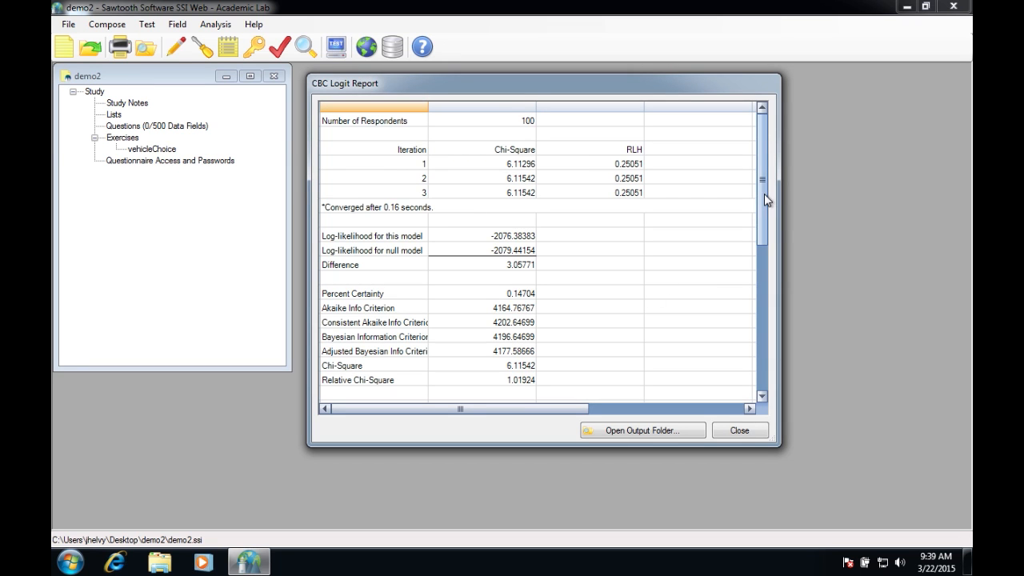
pyautogui.moveTo(762, 201); pyautogui.dragTo(760, 291)
pyautogui.click(512, 236)
pyautogui.moveTo(763, 227); pyautogui.dragTo(762, 283)
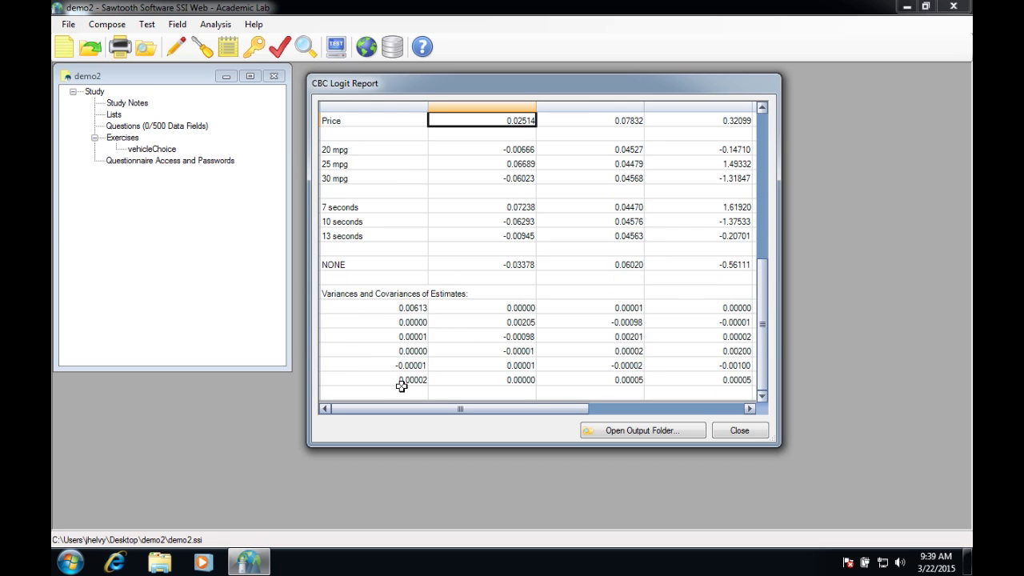
# Step: Examine how the price rescaling affects the Price coefficient and the Price covariances in the variance-covariance matrix
pyautogui.moveTo(409, 321); pyautogui.dragTo(412, 380)
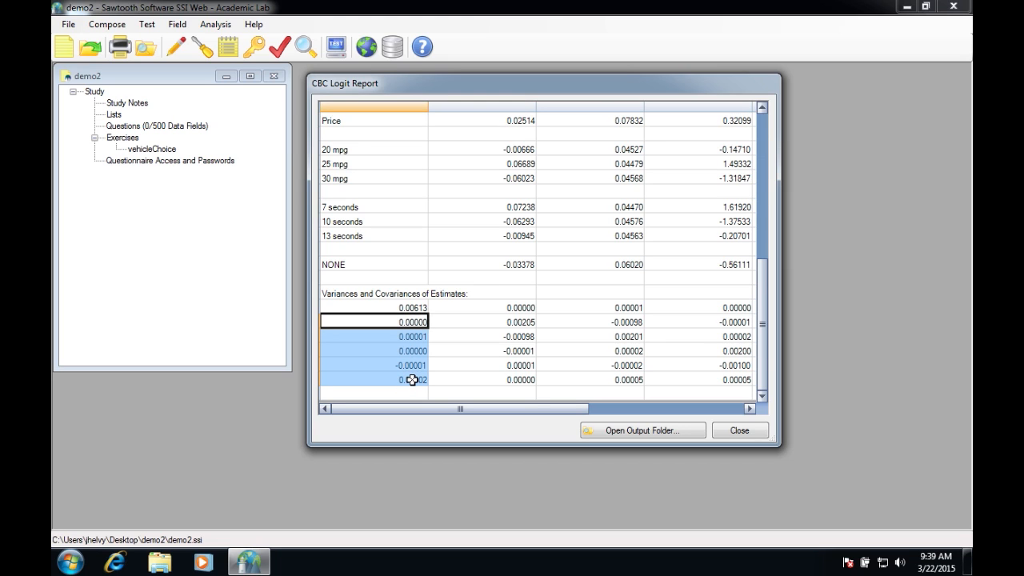
pyautogui.click(427, 367)
pyautogui.click(499, 309)
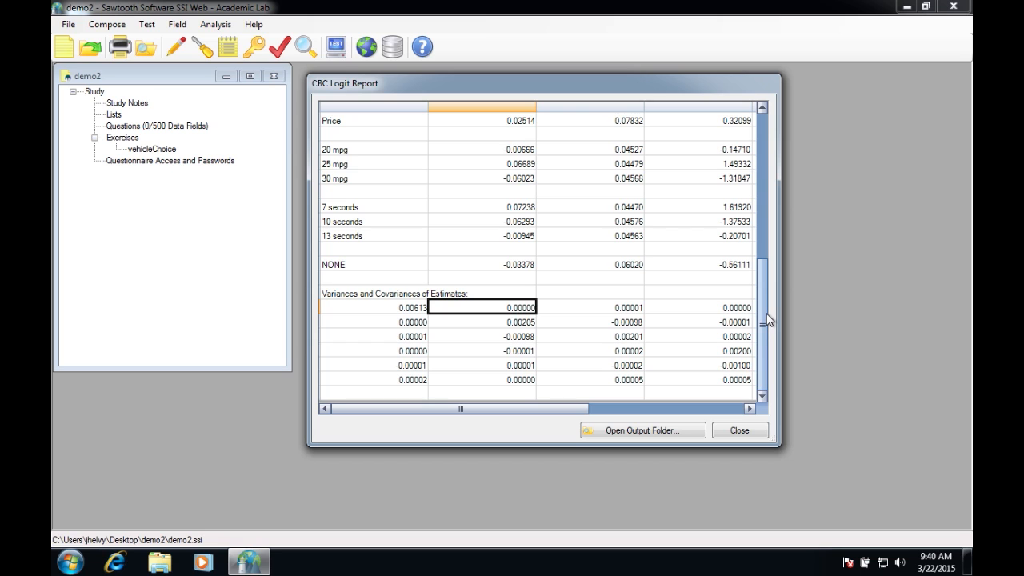
pyautogui.moveTo(765, 321); pyautogui.dragTo(764, 342)
pyautogui.click(416, 325)
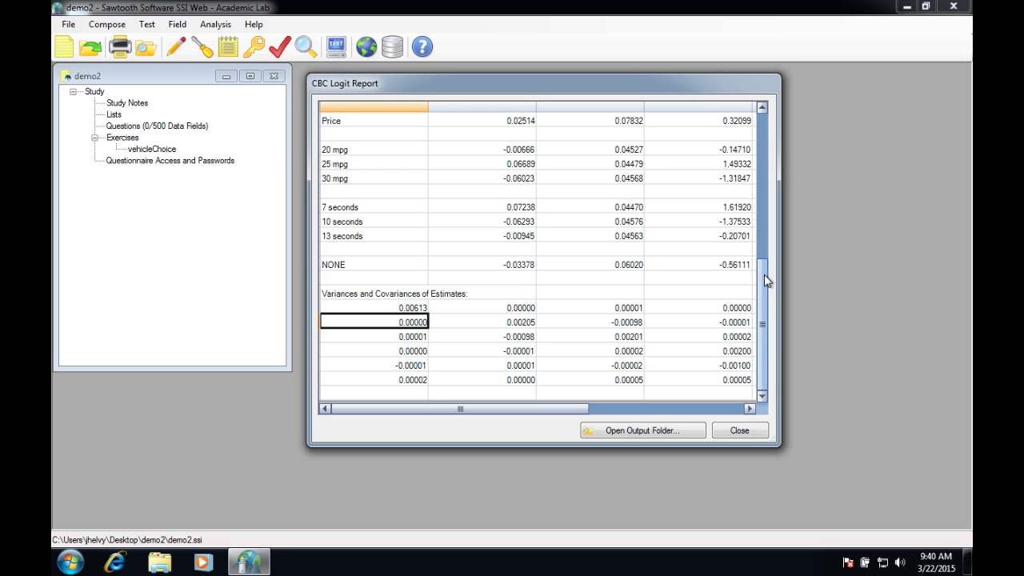
pyautogui.moveTo(764, 274); pyautogui.dragTo(765, 269)
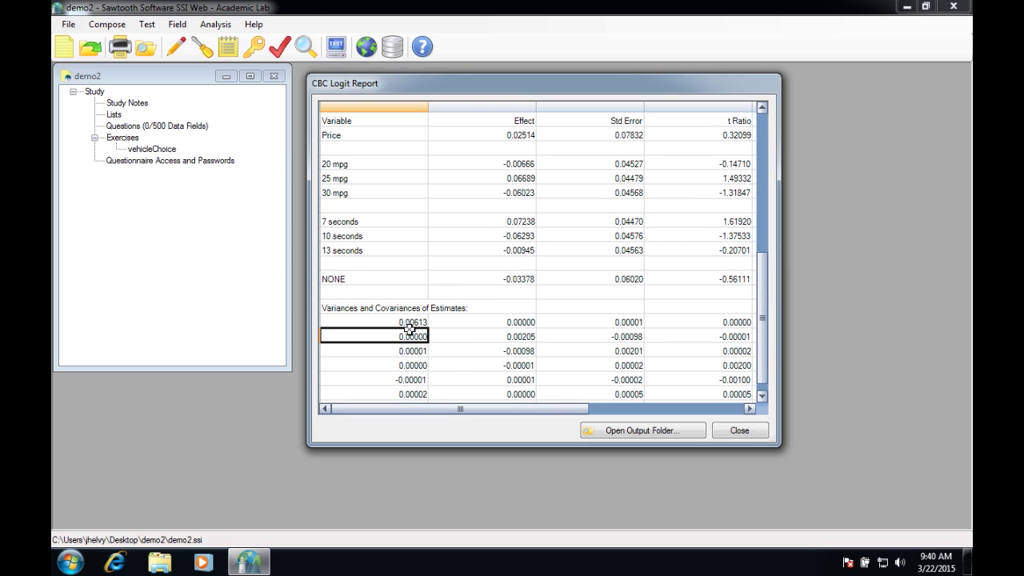
pyautogui.moveTo(763, 290); pyautogui.dragTo(768, 264)
pyautogui.click(499, 191)
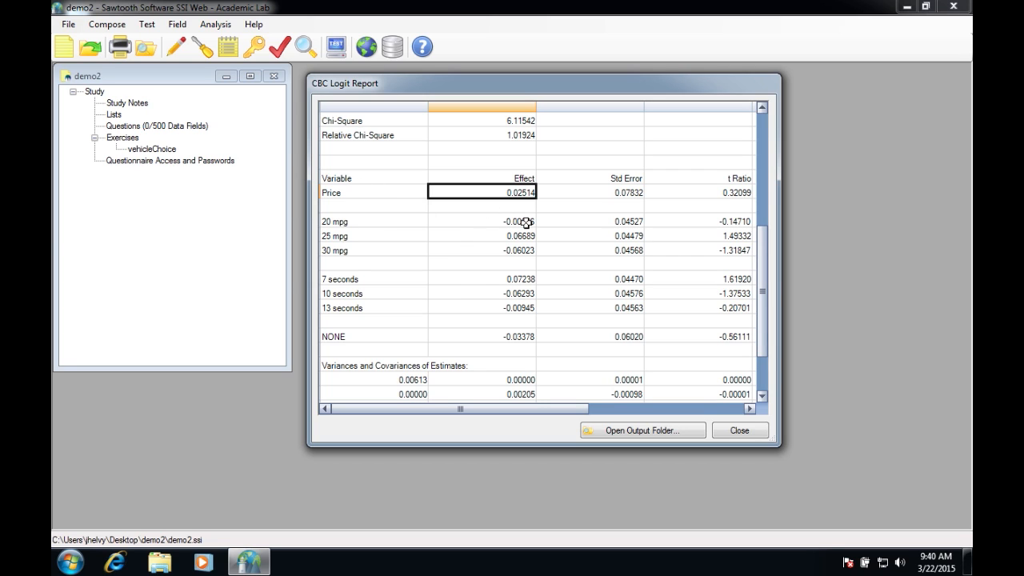
pyautogui.moveTo(762, 253); pyautogui.dragTo(763, 334)
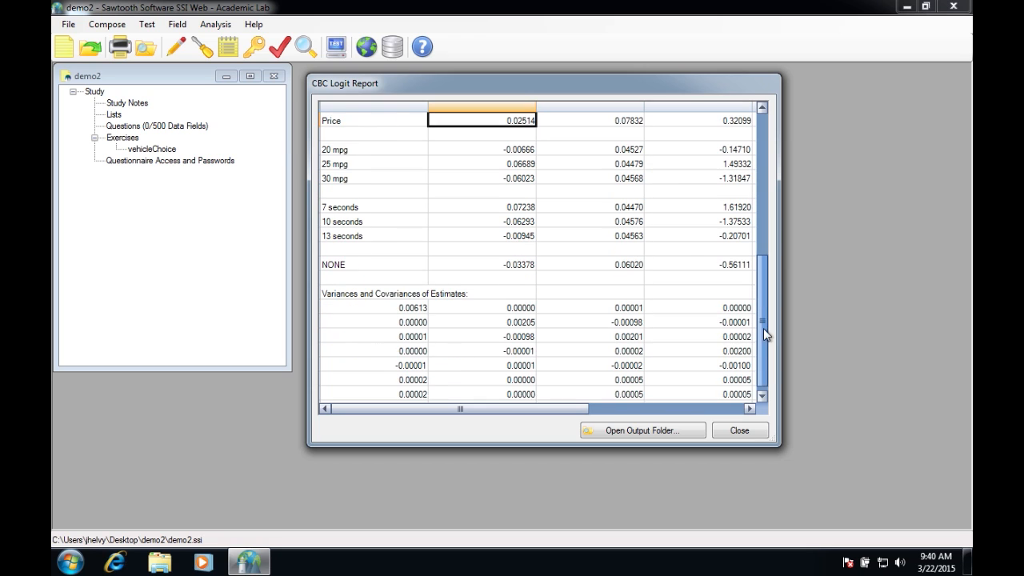
pyautogui.click(513, 304)
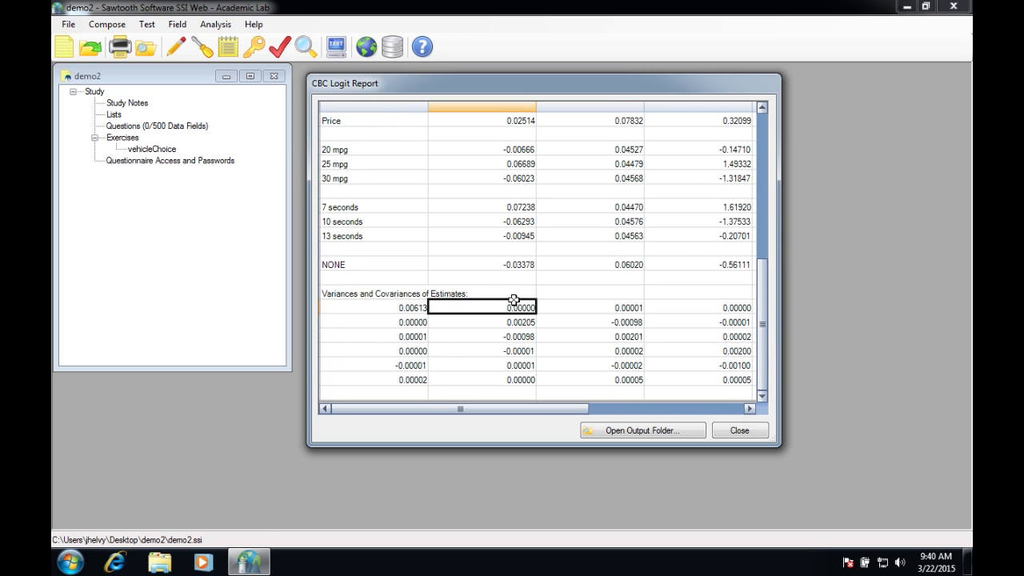
pyautogui.click(490, 122)
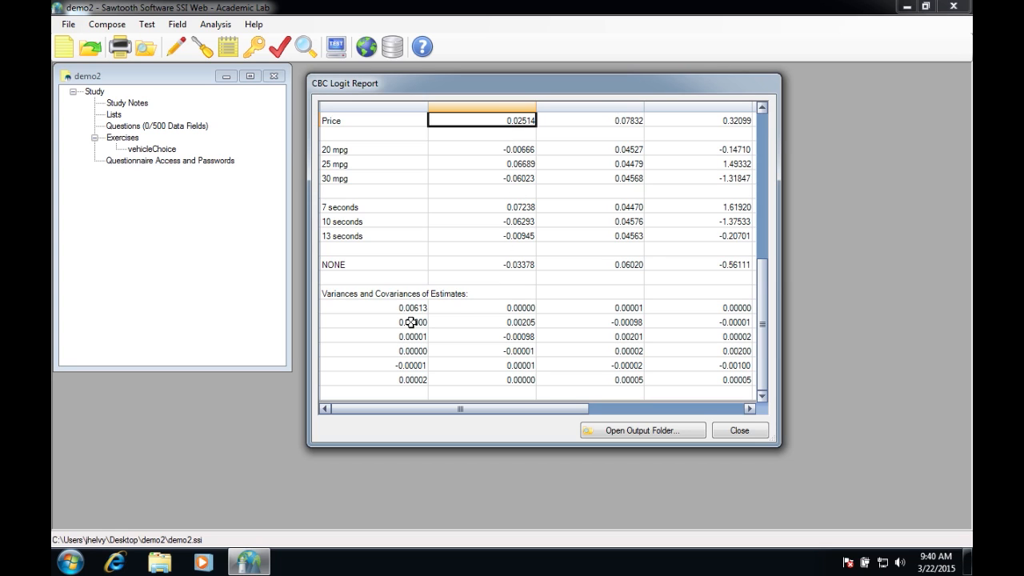
# Step: Review the covariance matrix's first column and further columns, and close the report and the CBC Logit dialog
pyautogui.moveTo(403, 308); pyautogui.dragTo(406, 381)
pyautogui.moveTo(486, 411); pyautogui.dragTo(605, 411)
pyautogui.click(384, 409)
pyautogui.click(737, 431)
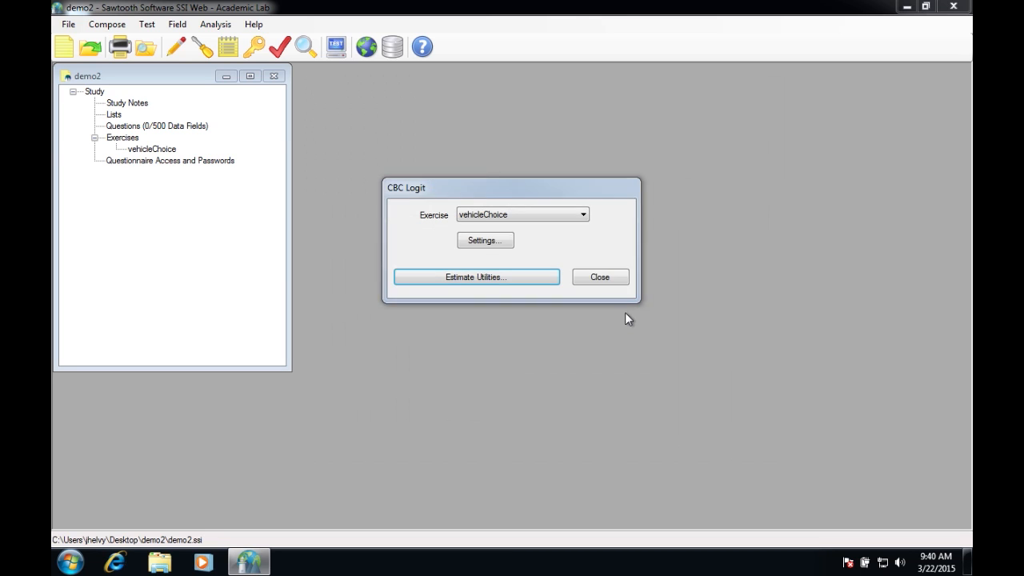
pyautogui.click(601, 276)
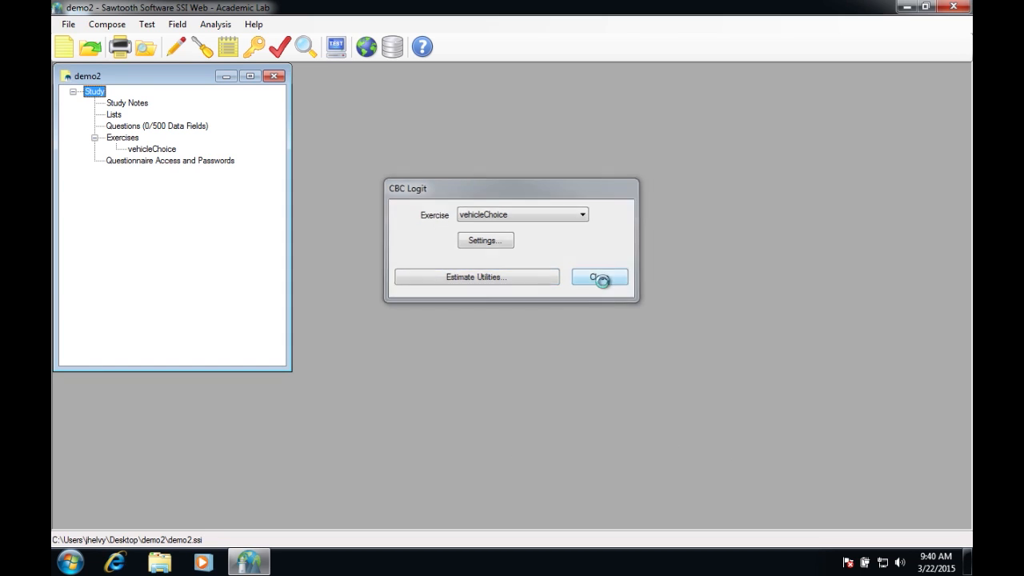